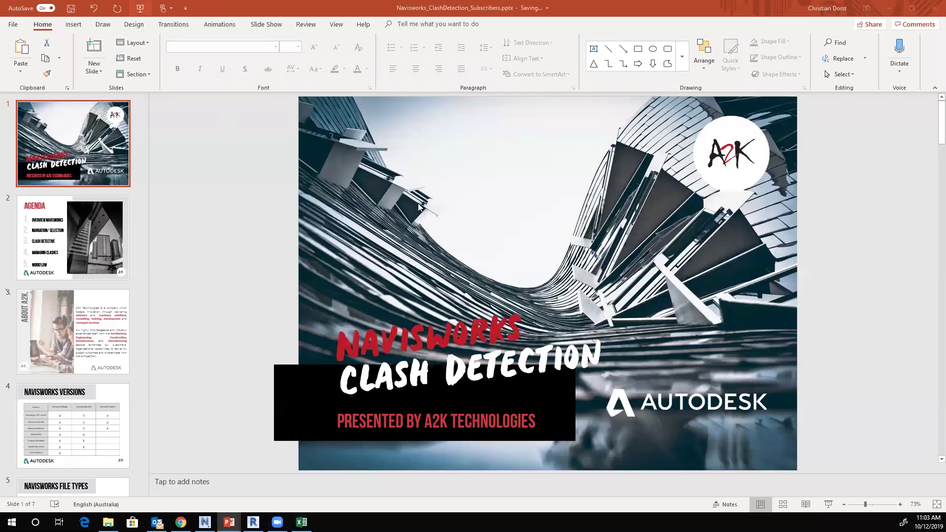
Step: Start the slide show from the 'Navisworks Clash Detection' title slide
key(F5)
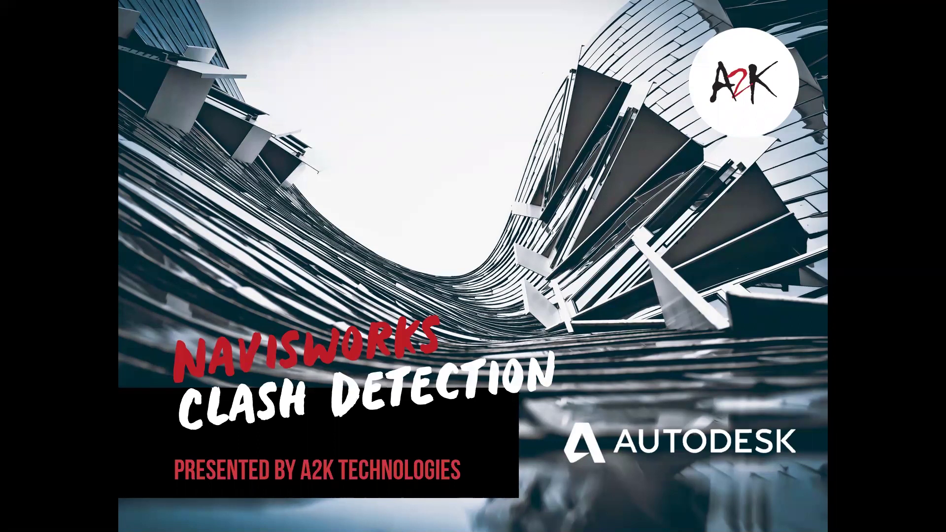
Step: Advance the slide show to the Agenda slide with its five session topics
key(Right)
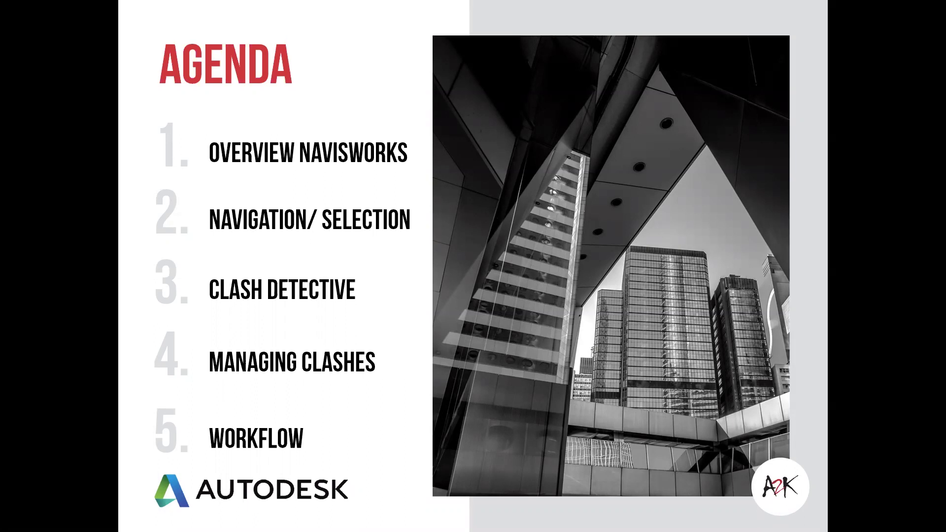
Step: Advance the slide show to the Navisworks Versions comparison slide
key(Right)
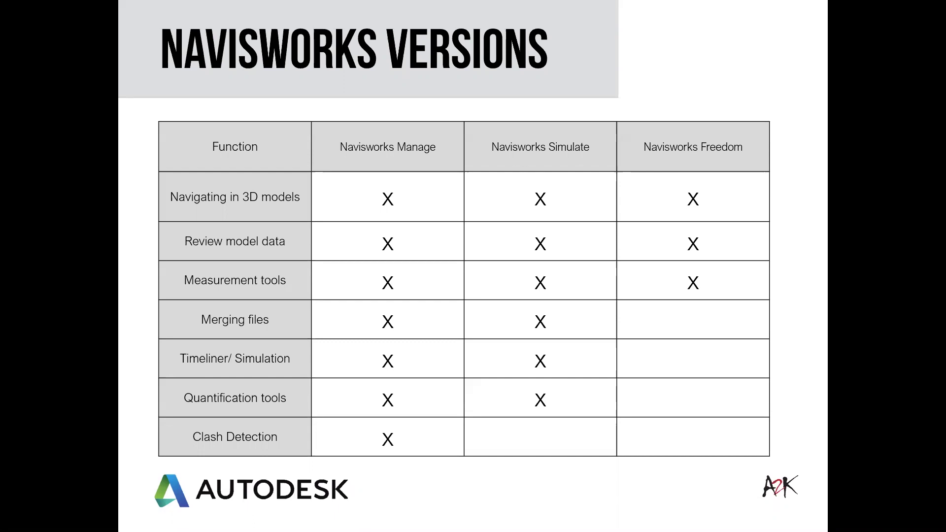
Step: Advance to the Navisworks File Types slide covering NWC, NWF and NWD
key(Right)
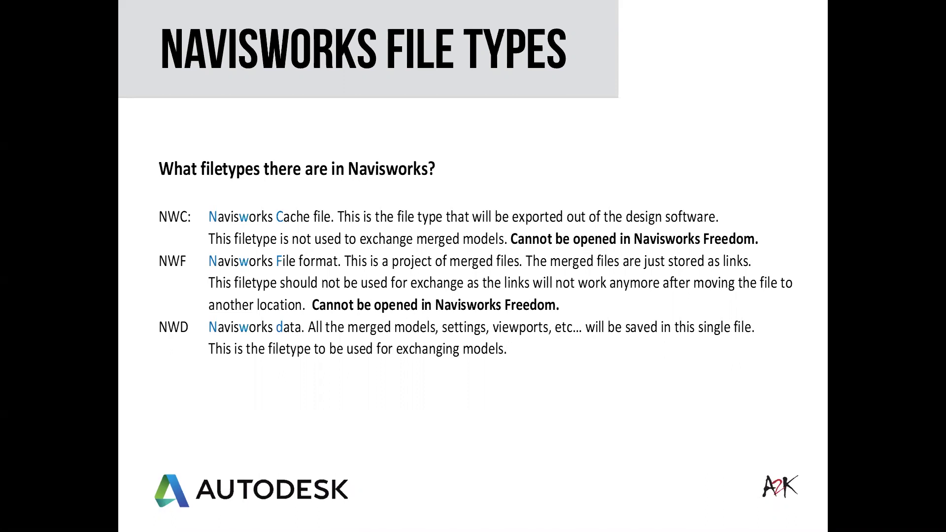
Step: Advance to the 'Feedback, Open Forum & Questions' slide, then end the slide show
key(Right)
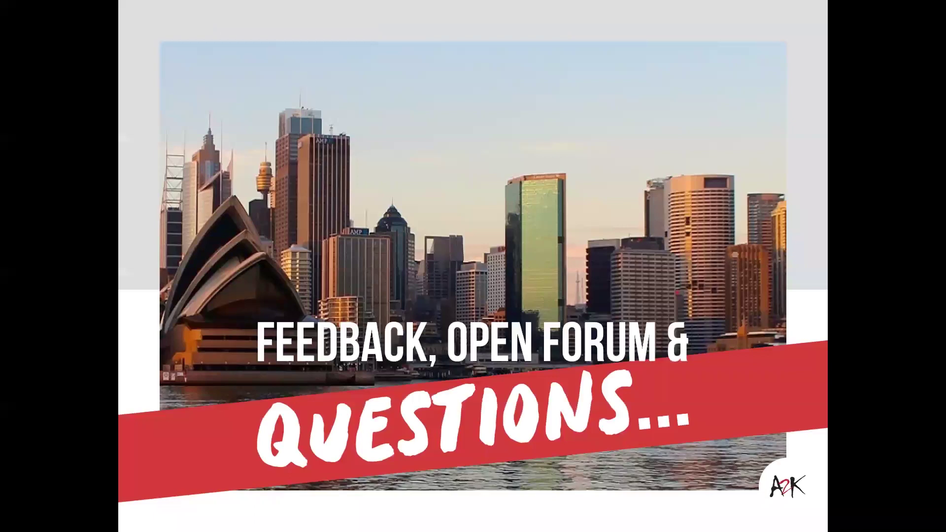
key(Escape)
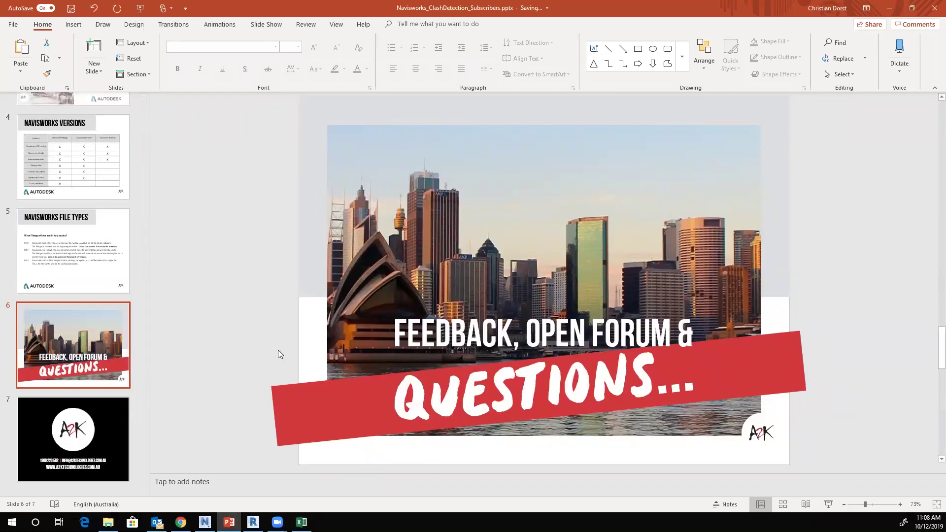
mouse_move(252, 522)
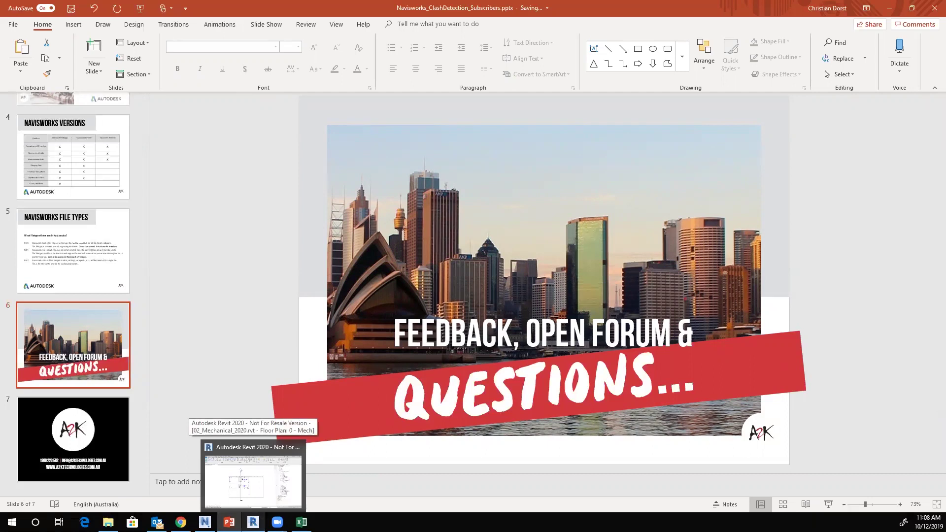
Step: Show the Ground Floor plan of 01_Architectural_2020.rvt in Revit
click(252, 475)
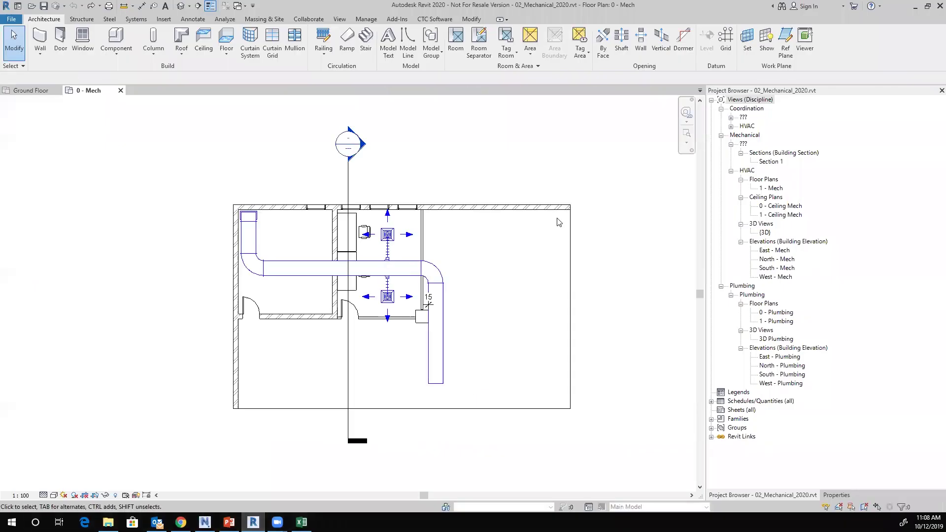
click(23, 91)
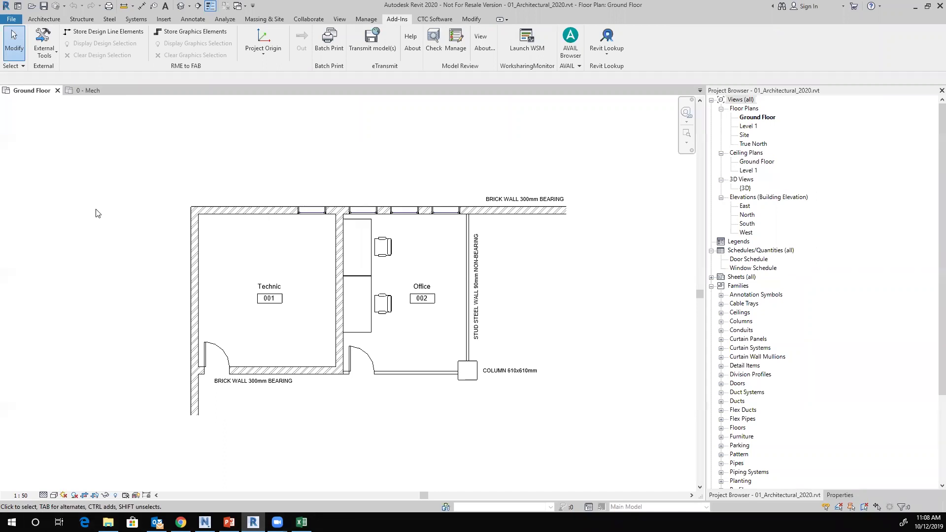
Step: Launch the Navisworks 2020 exporter from External Tools to save 01_Architectural_2020.nwc
click(54, 57)
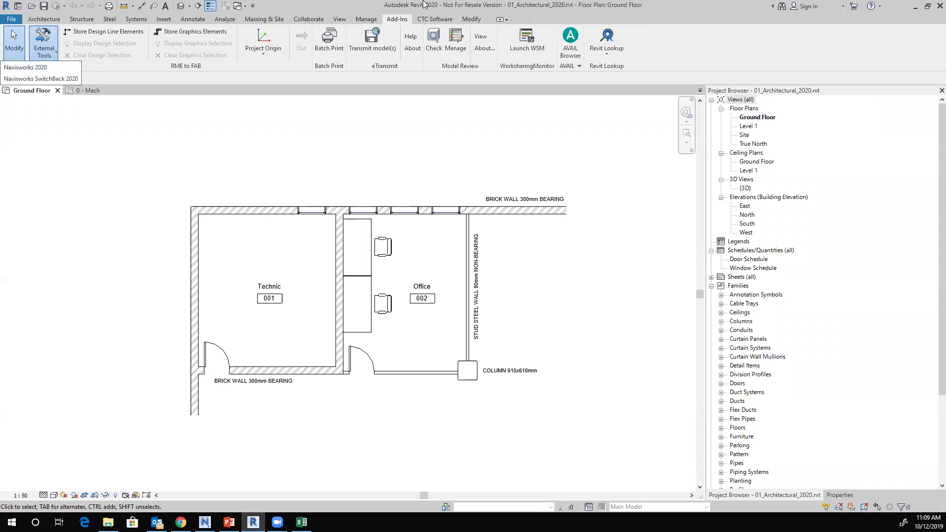
click(27, 69)
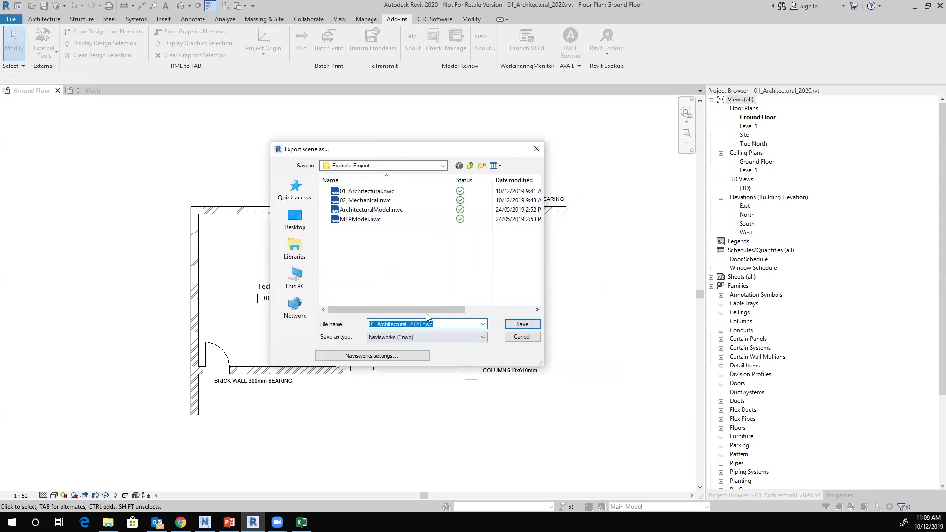
Step: Keep the Navisworks (*.nwc) file type and open the Navisworks settings for the export
click(435, 337)
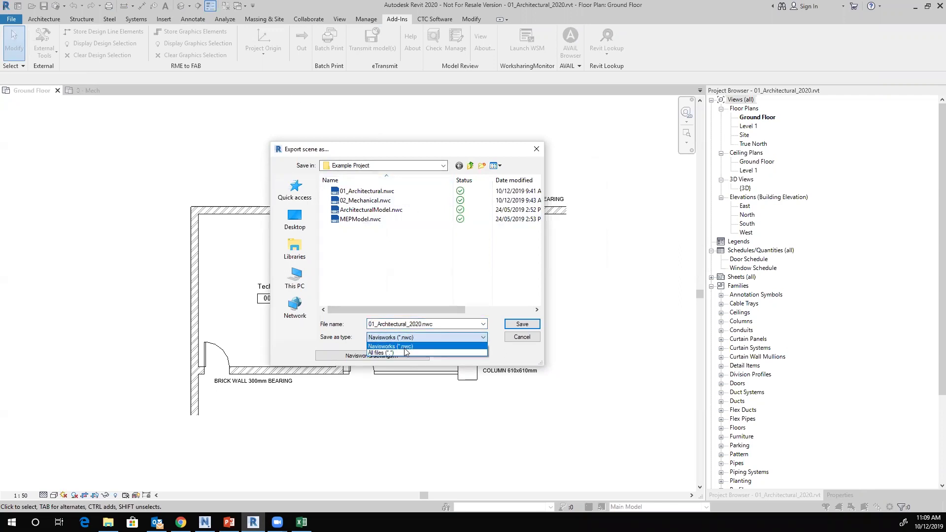
click(499, 342)
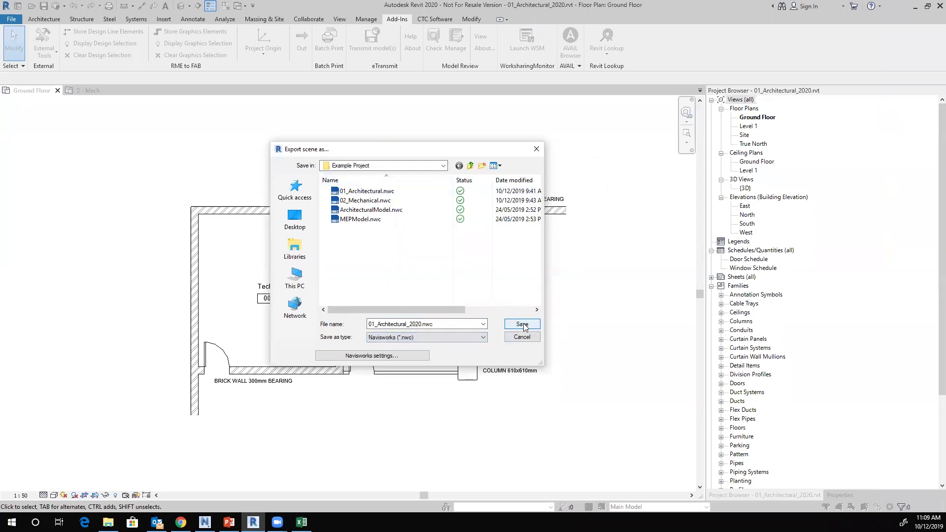
click(370, 356)
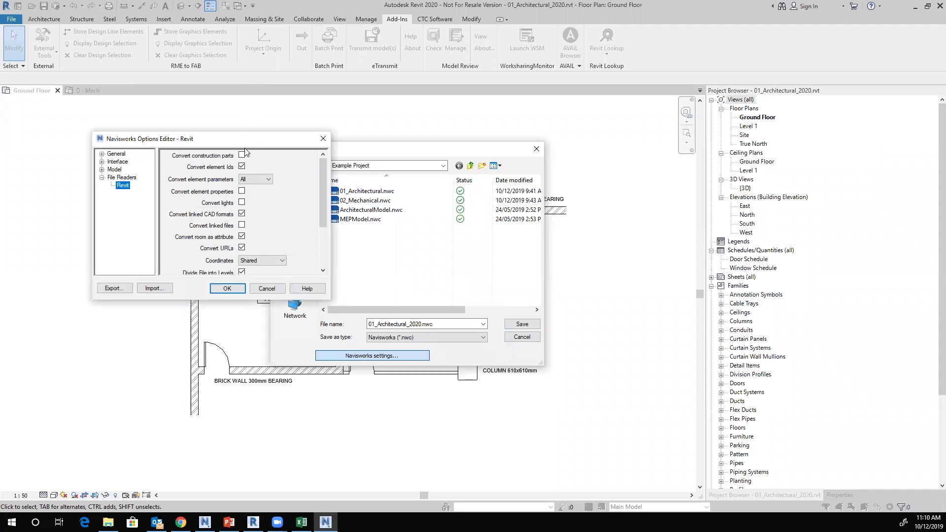
Step: Review the Revit file reader options, then cancel them unchanged and return to Revit
drag(252, 140, 241, 186)
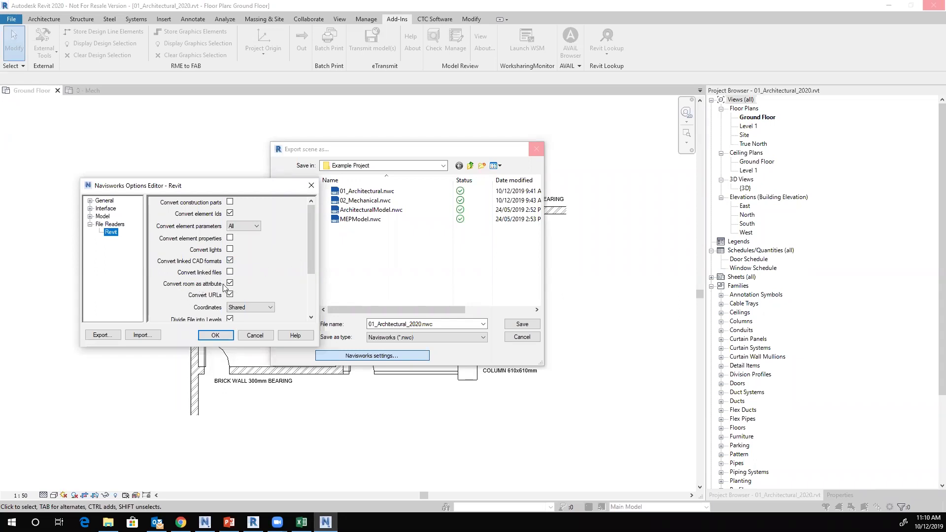
scroll(255, 249, down, 2)
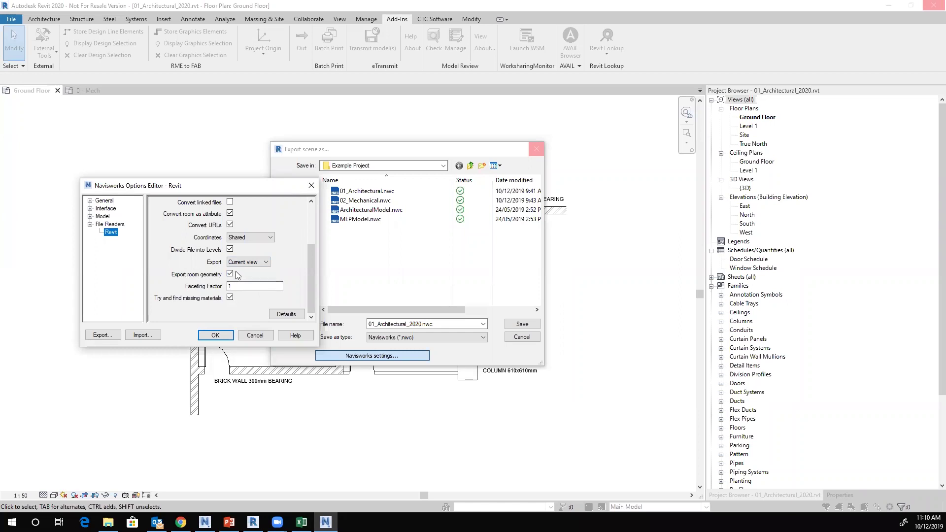
click(262, 336)
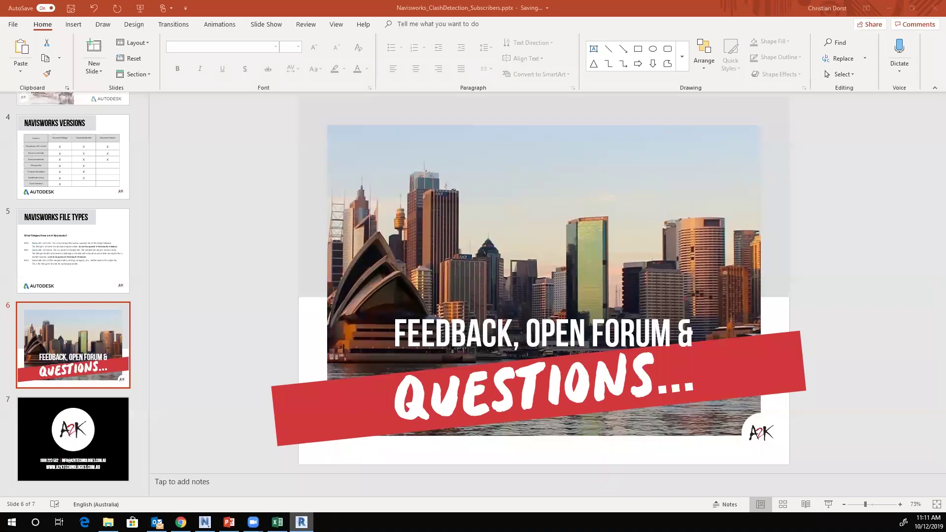
mouse_move(302, 521)
click(309, 485)
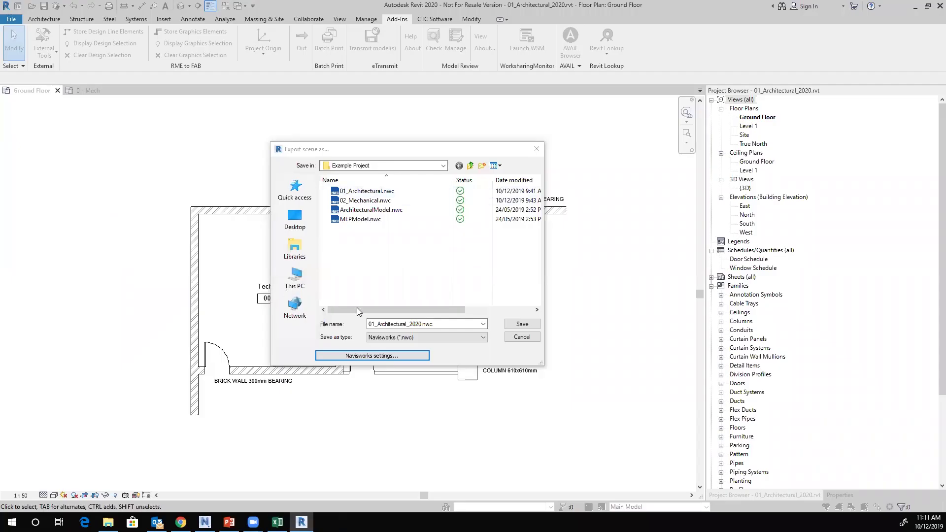
Step: Cancel the NWC export and switch to the untitled Navisworks Manage 2020 window
click(523, 338)
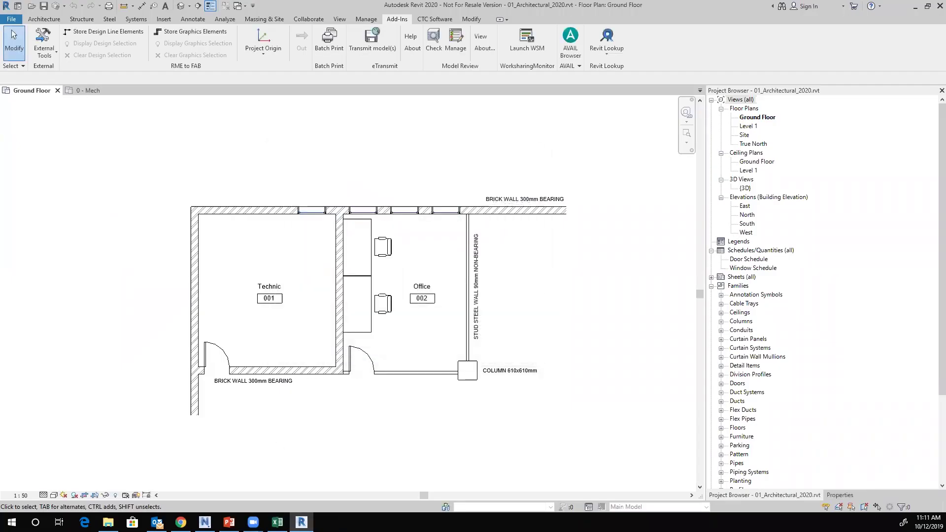
mouse_move(205, 522)
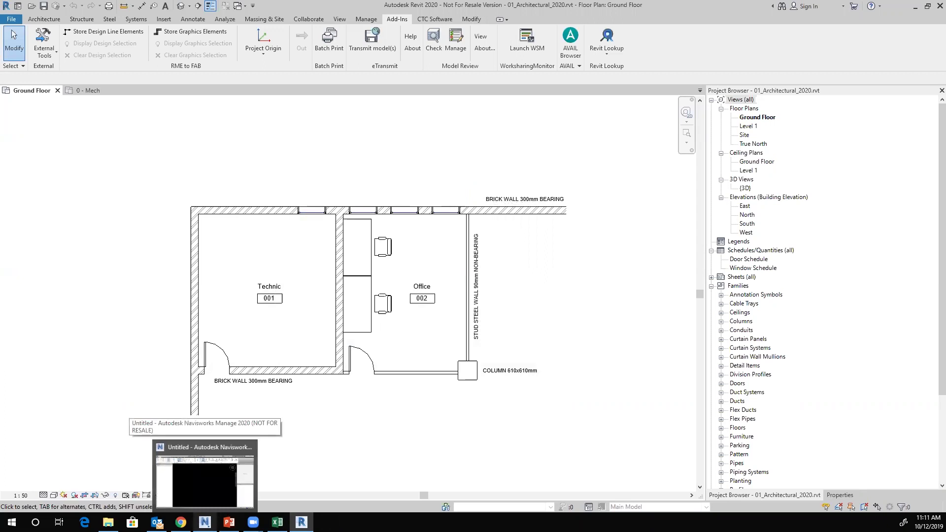
click(204, 472)
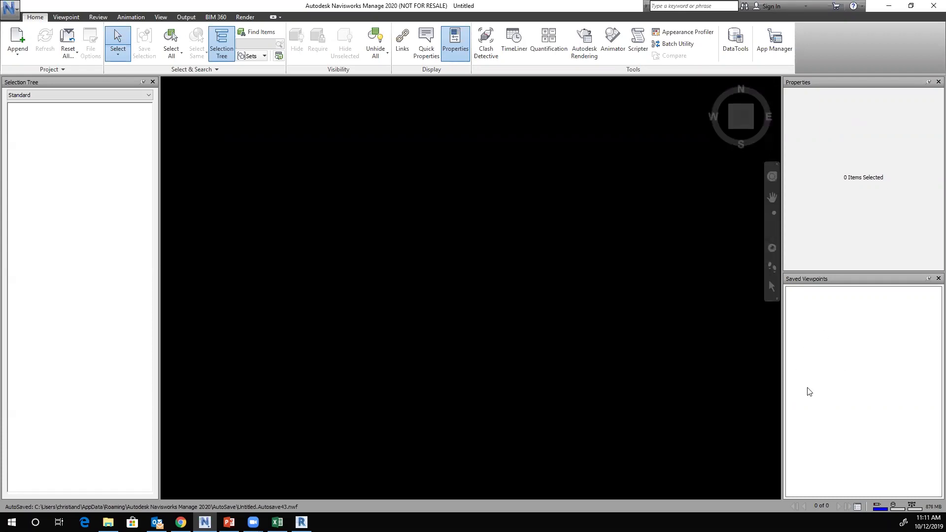
click(163, 20)
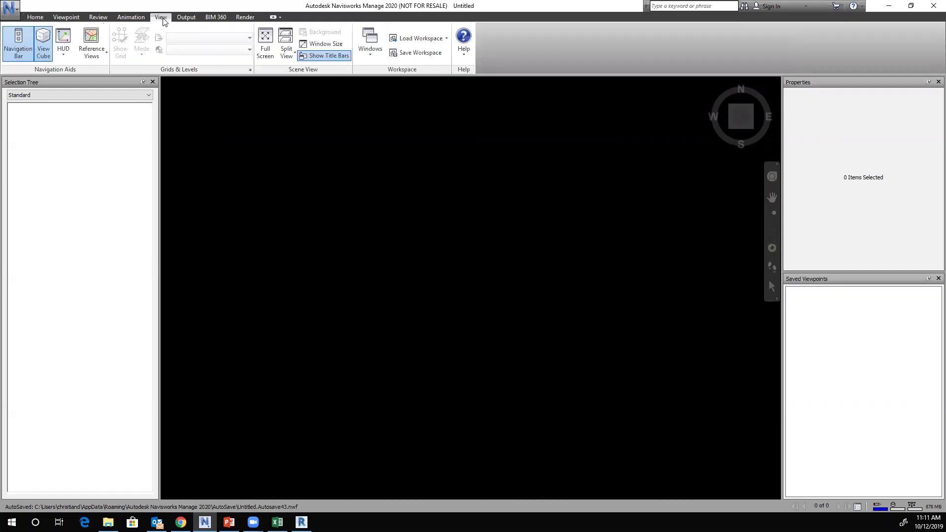
click(371, 58)
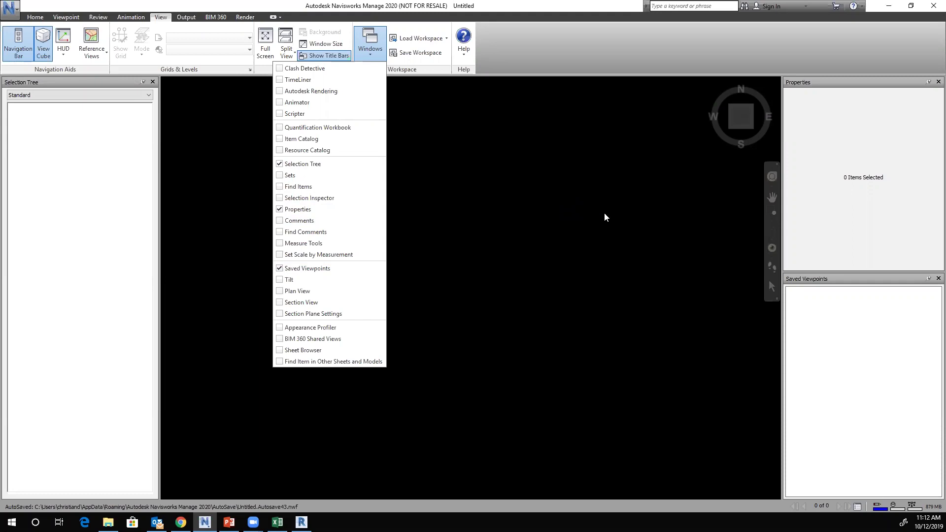
click(517, 6)
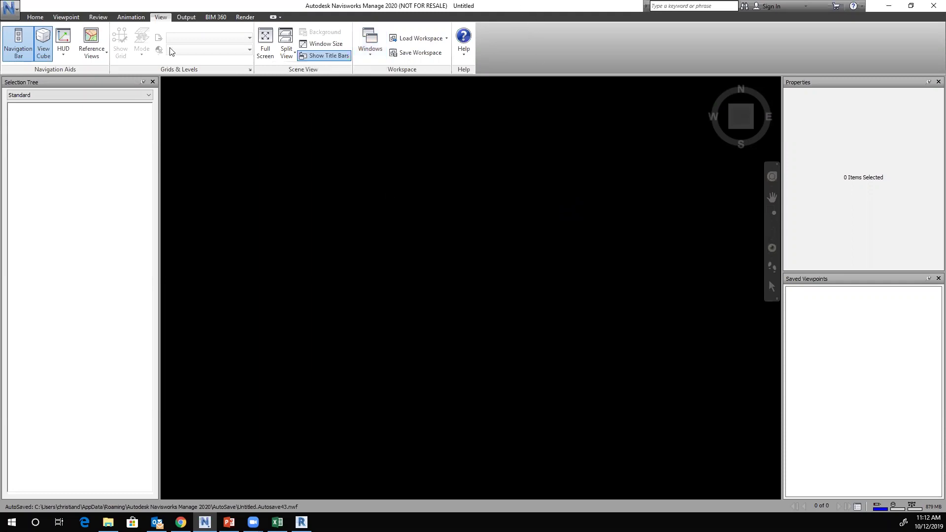
click(35, 17)
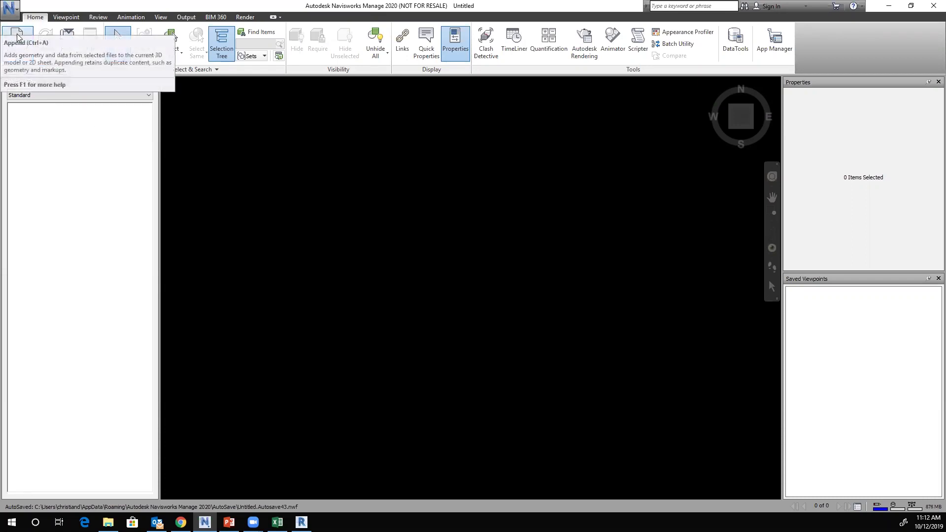
Step: Open the Append dialog from the Home tab to add model files to the empty project
click(20, 59)
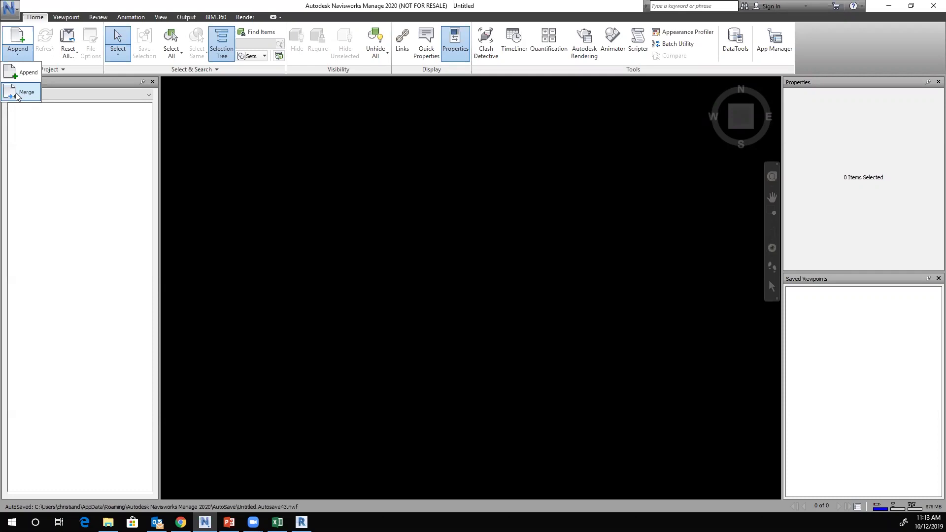
click(29, 73)
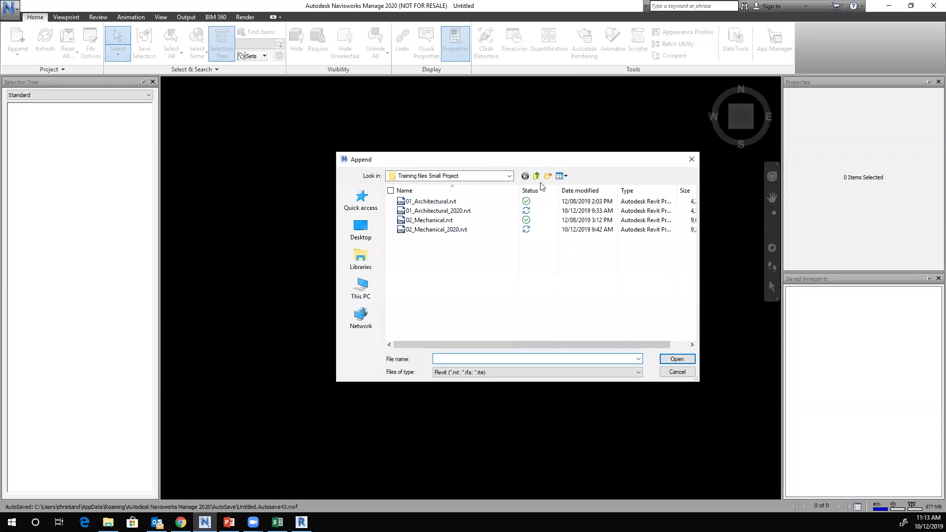
Step: Append 01_Architectural.nwc from the Example Project folder, filtering to Navisworks Cache (*.nwc) files
click(540, 372)
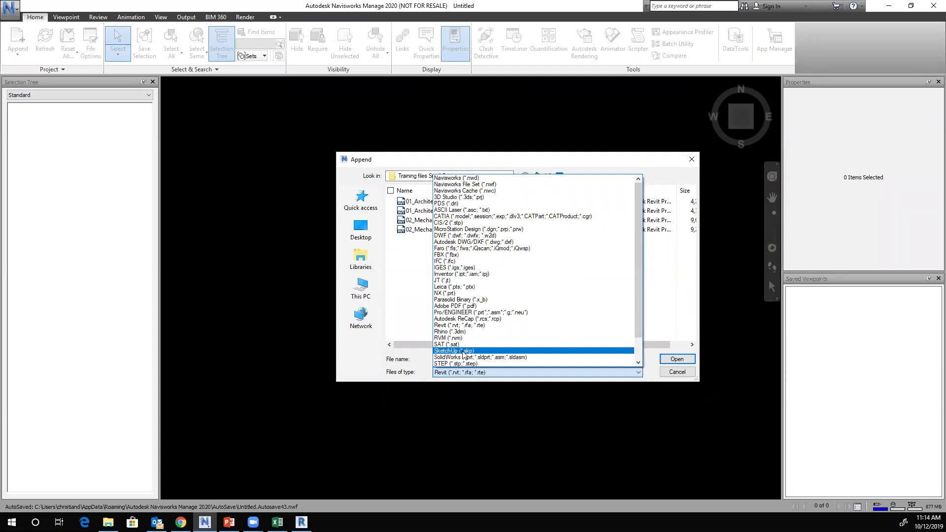
click(468, 191)
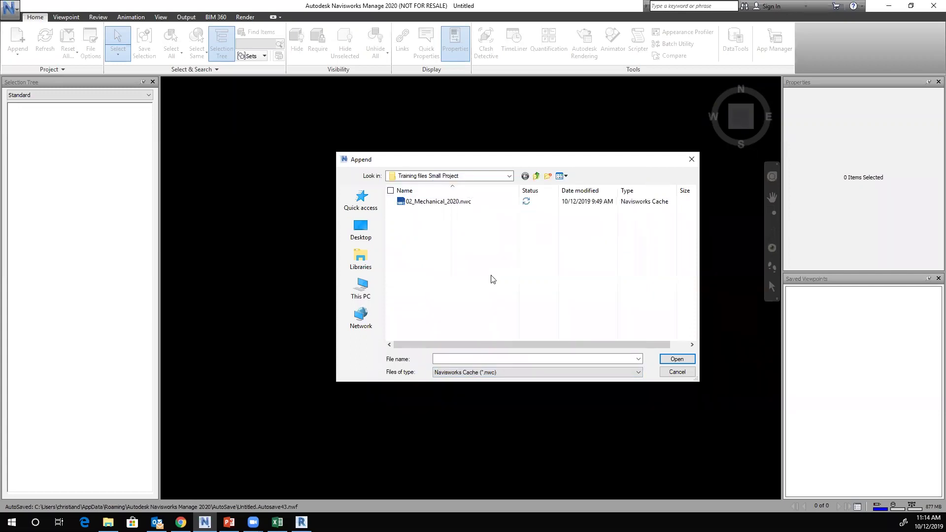
click(536, 175)
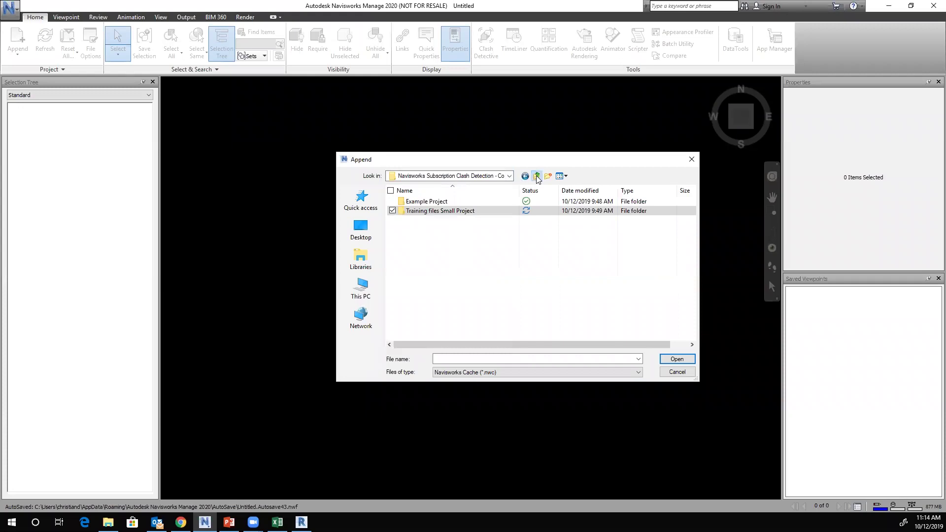
double_click(427, 201)
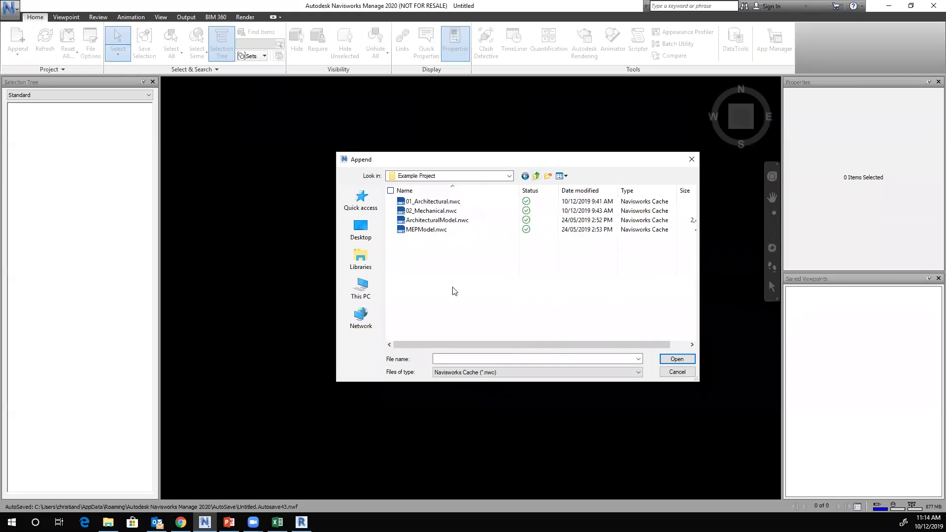
click(435, 202)
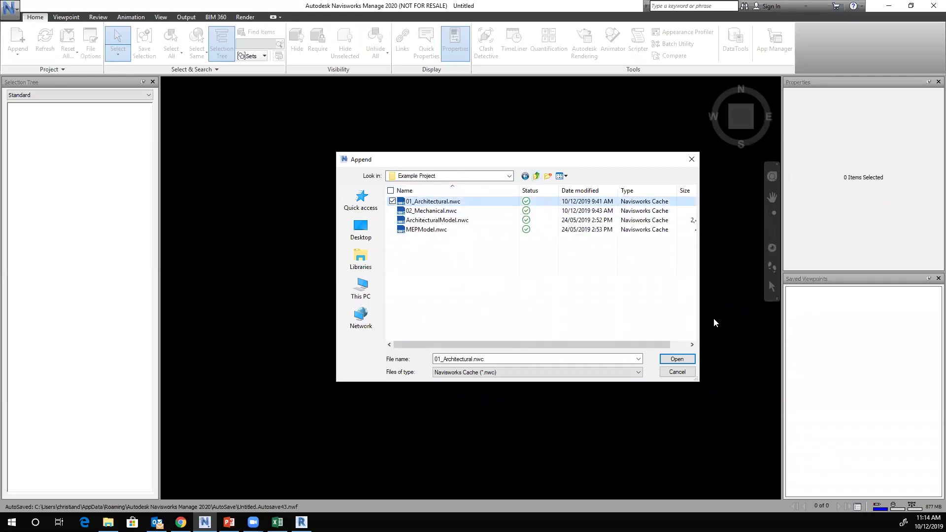
click(678, 361)
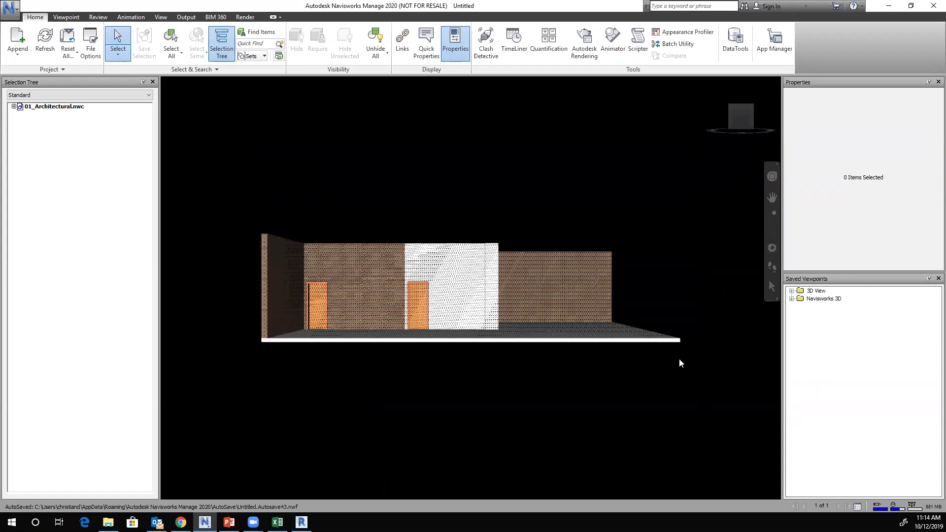
Step: Orbit, pan and use ViewCube corner views to inspect the architectural model from several angles
shift+middle_drag(707, 259, 556, 373)
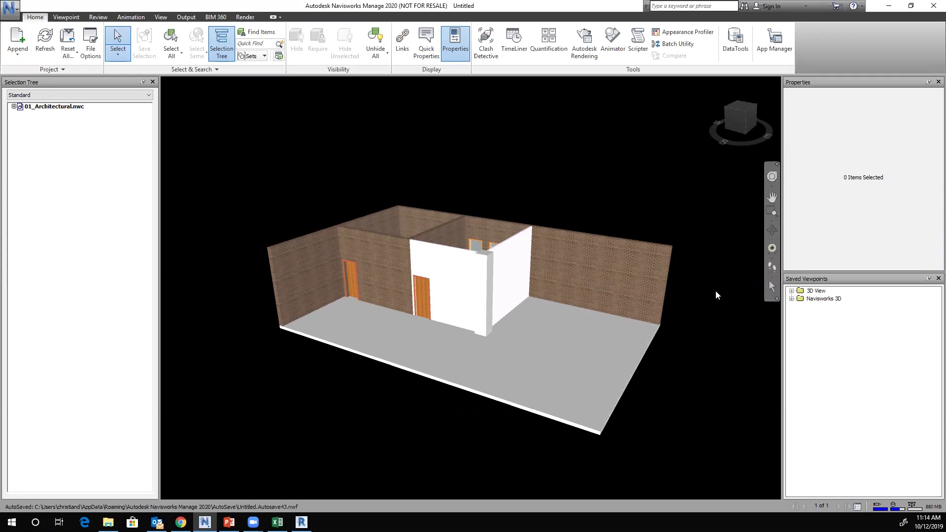
drag(718, 303, 702, 274)
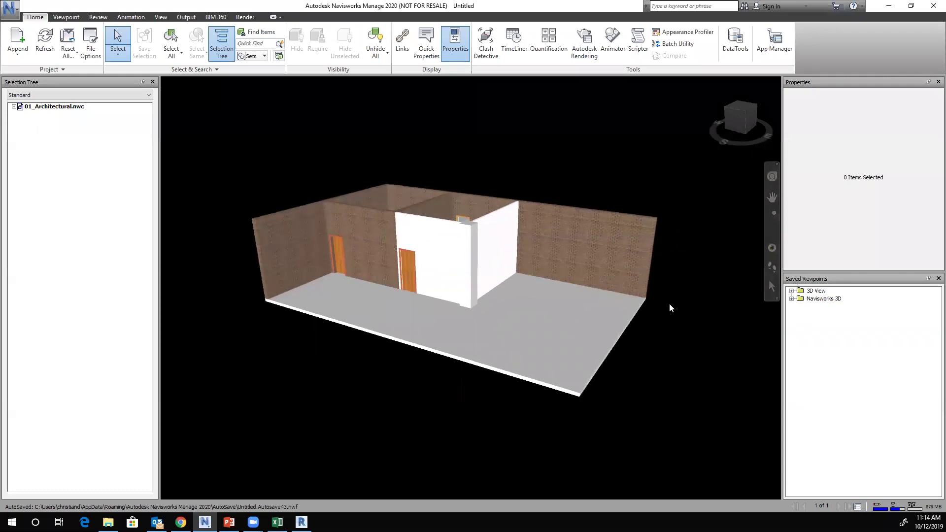
mouse_move(702, 321)
shift+middle_down()
mouse_move(550, 317)
mouse_move(597, 330)
mouse_move(648, 321)
mouse_move(722, 353)
mouse_move(513, 276)
mouse_move(433, 320)
mouse_move(531, 383)
mouse_move(680, 334)
mouse_move(671, 326)
mouse_move(680, 321)
mouse_move(673, 330)
mouse_move(696, 334)
shift+middle_up()
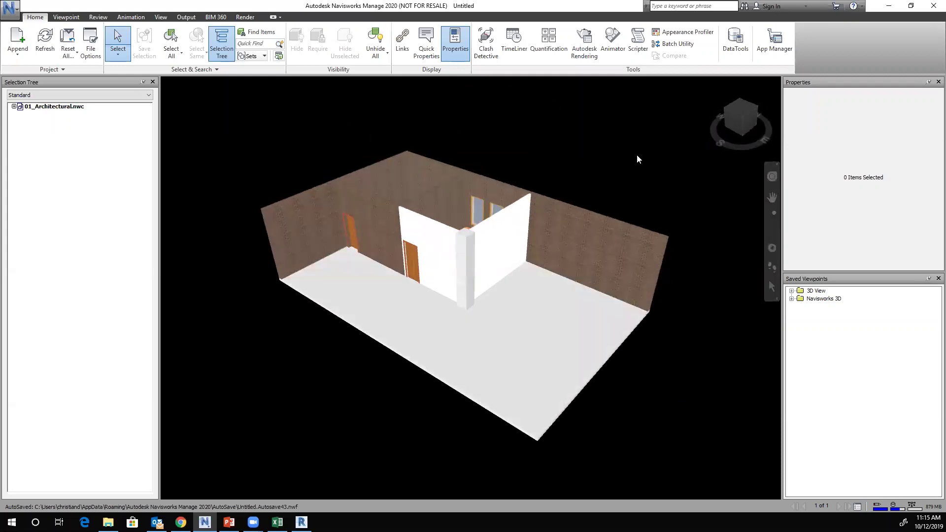
click(741, 117)
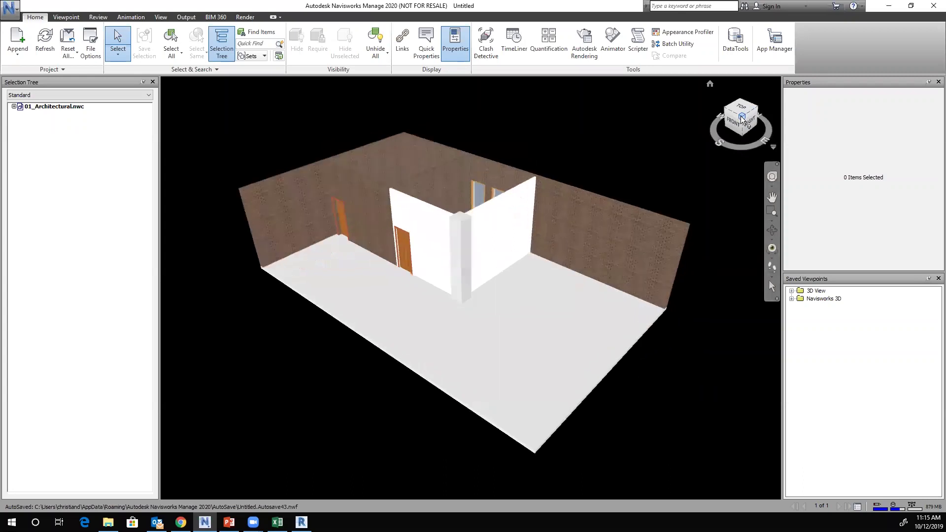
click(725, 109)
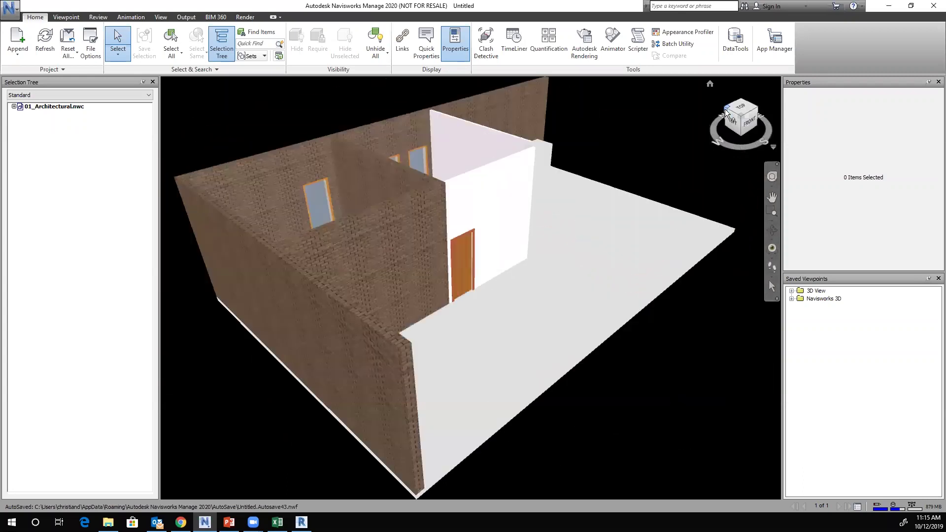
click(753, 115)
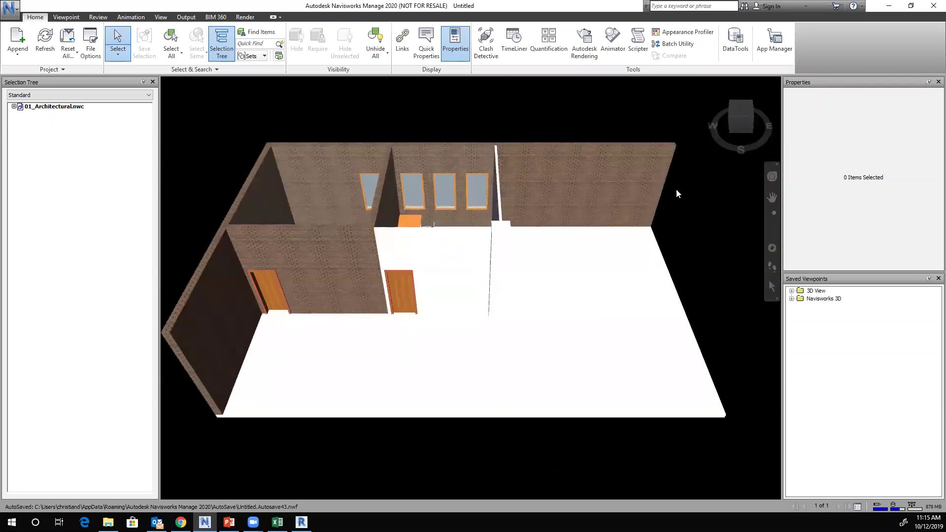
click(734, 97)
shift+middle_drag(529, 317, 557, 316)
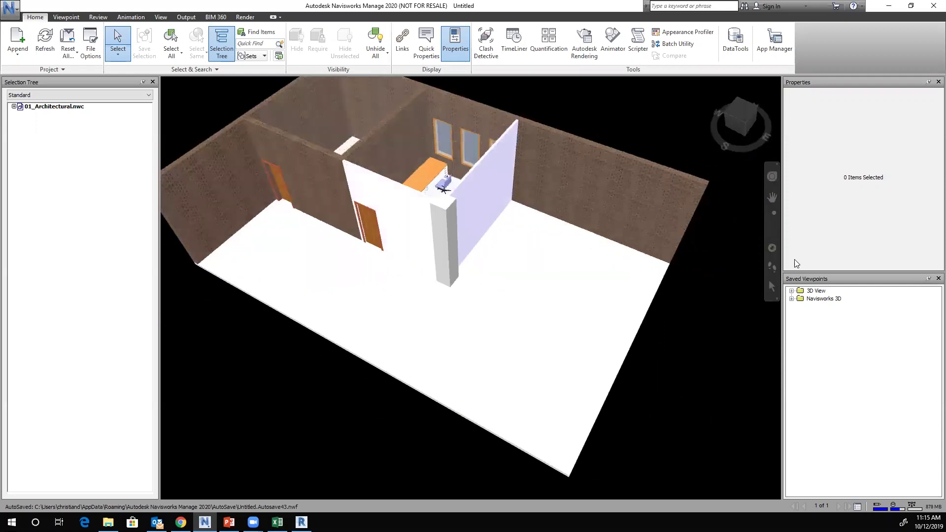
Step: Pan the room and use Zoom Window to close in on the partition area
click(772, 198)
drag(584, 274, 699, 281)
click(772, 220)
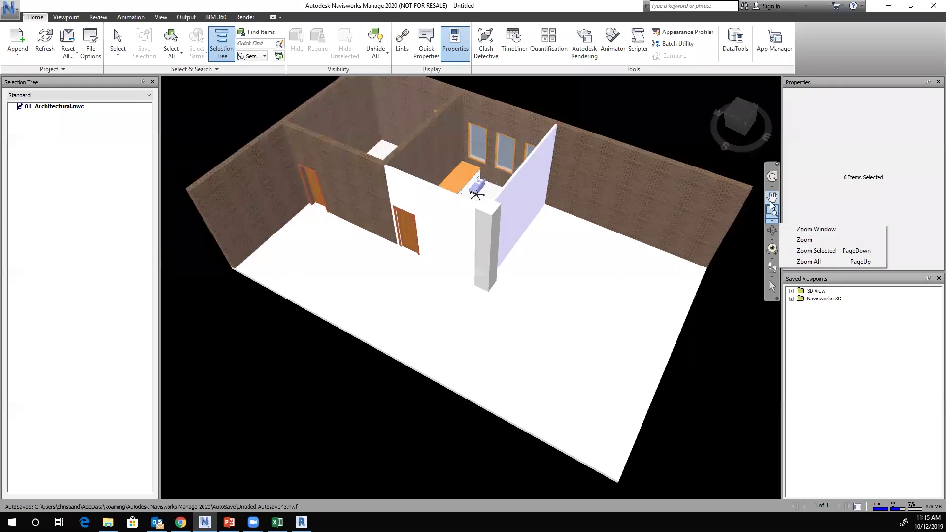
click(821, 229)
drag(387, 146, 565, 288)
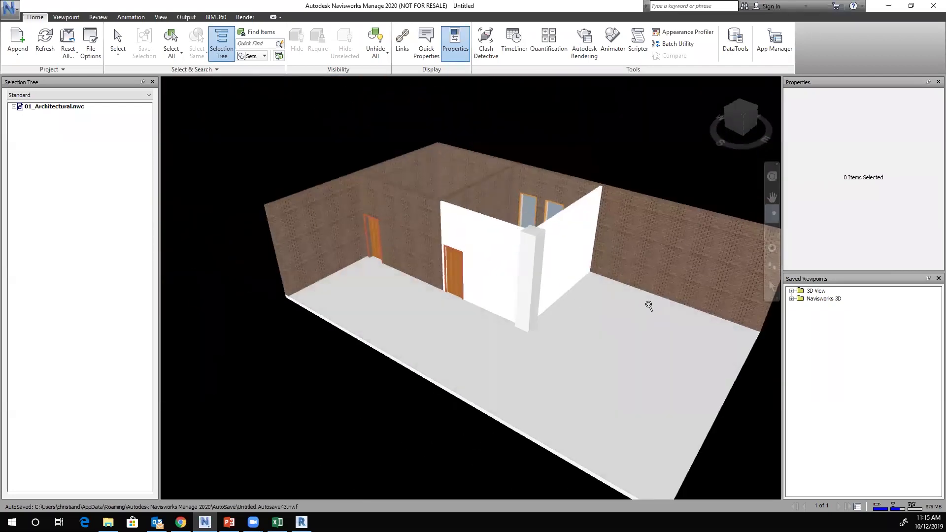
drag(612, 307, 553, 299)
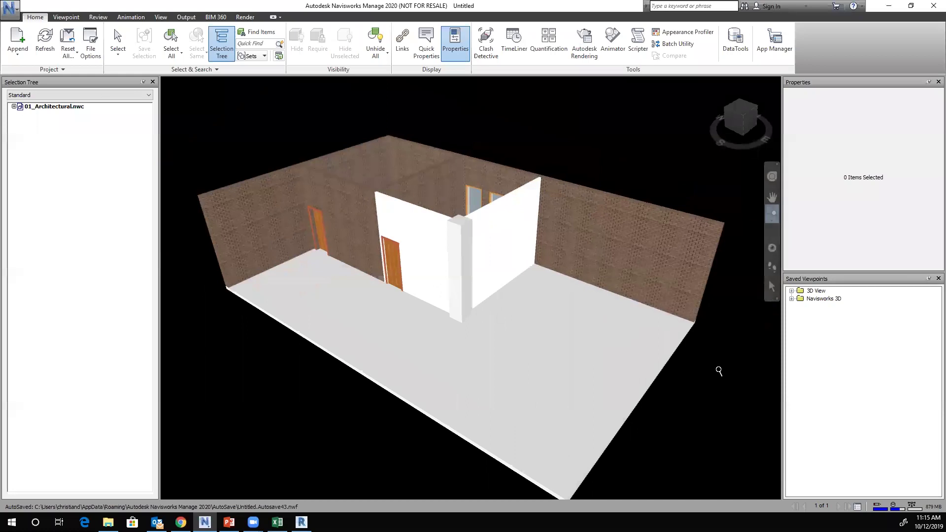
Step: Activate the Select tool on the Home ribbon, leaving Pan mode
click(118, 42)
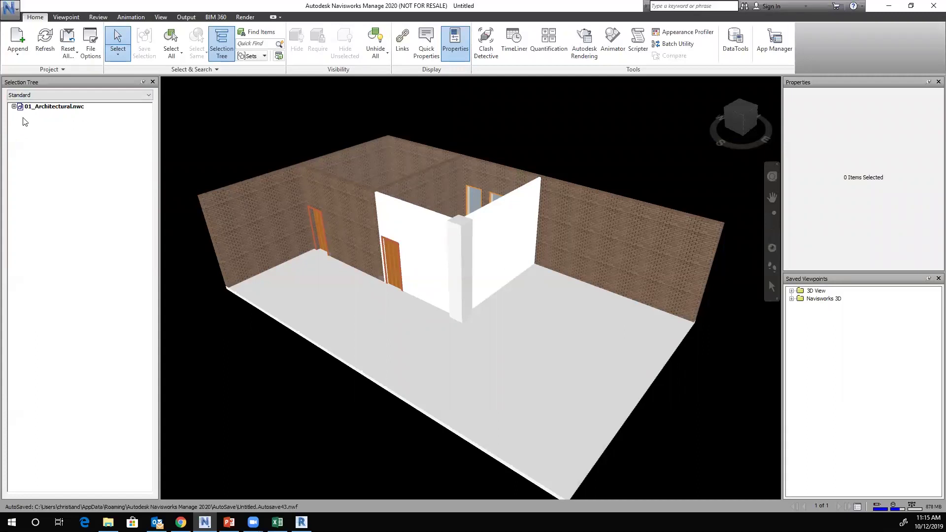
click(51, 112)
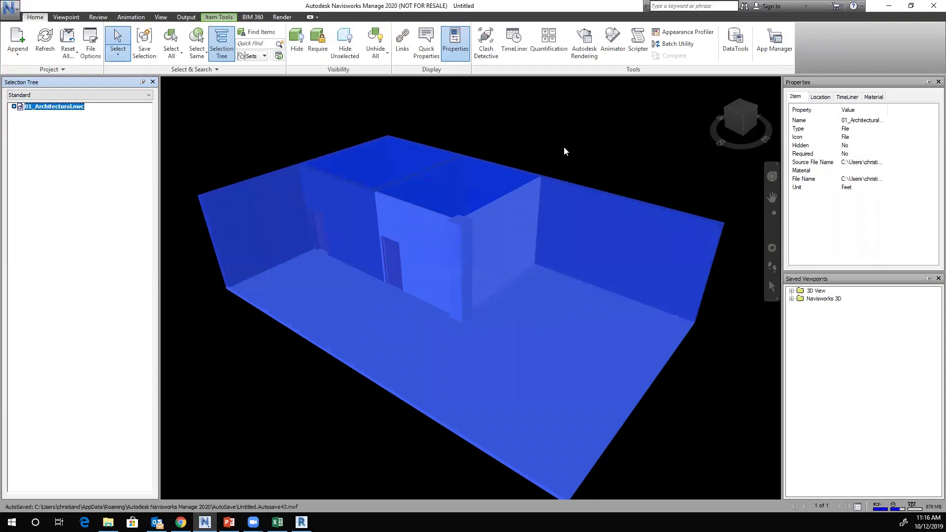
click(203, 120)
click(14, 106)
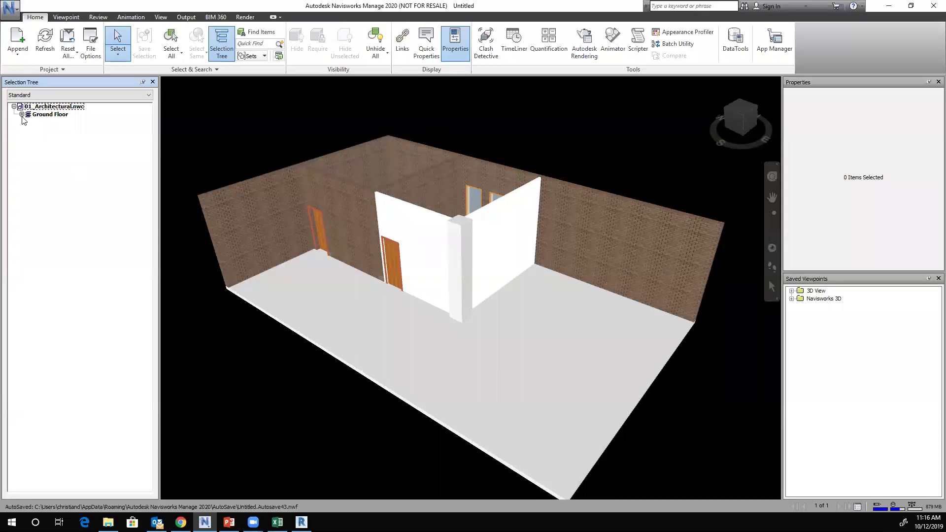
click(21, 114)
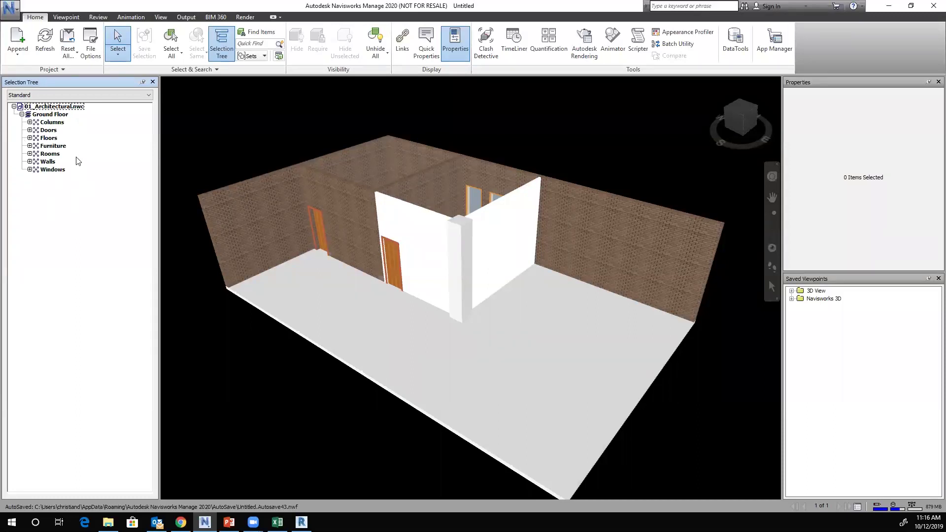
click(51, 115)
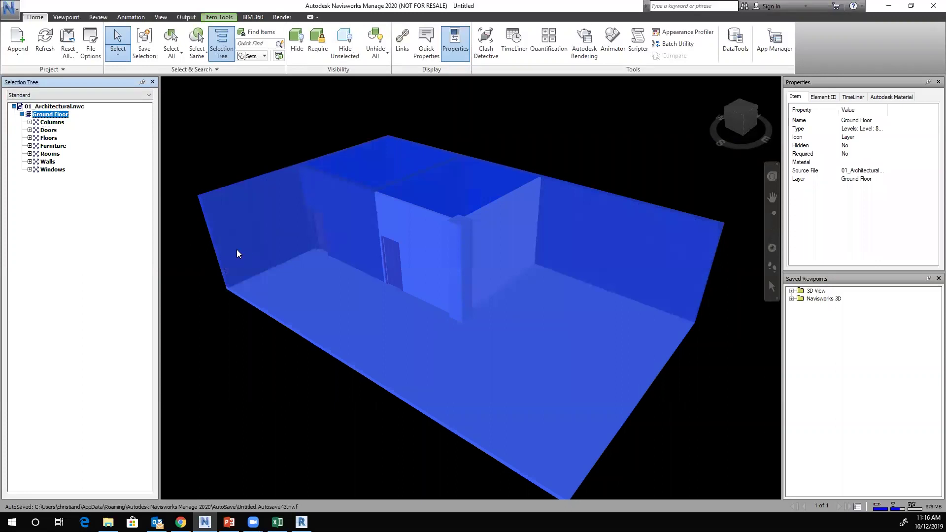
click(283, 129)
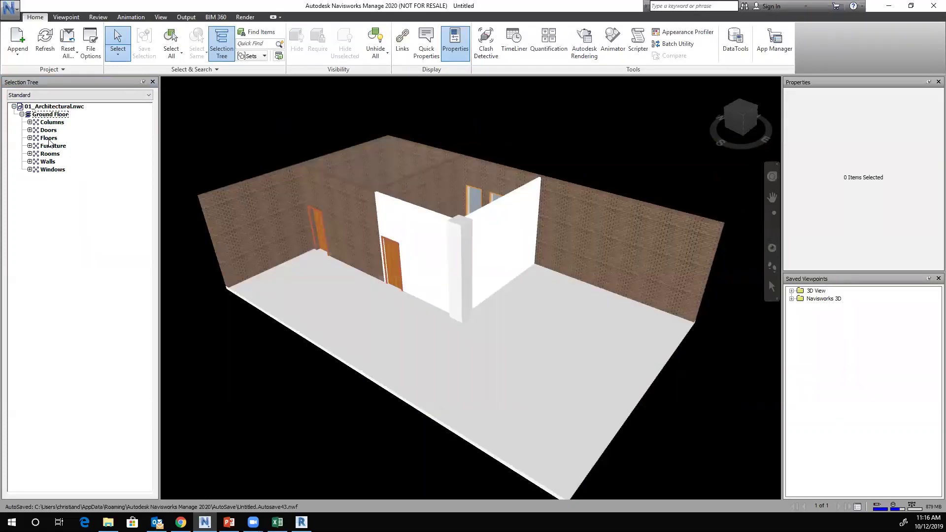
click(51, 123)
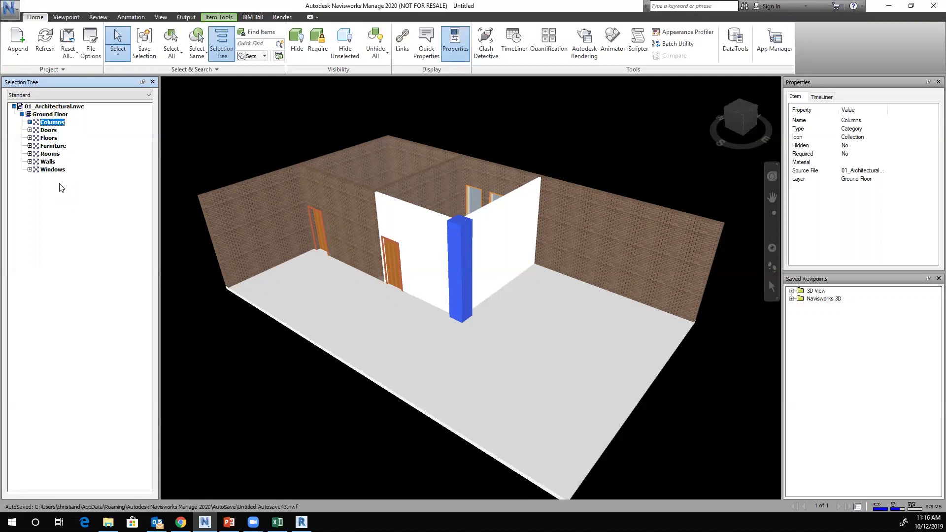
click(52, 131)
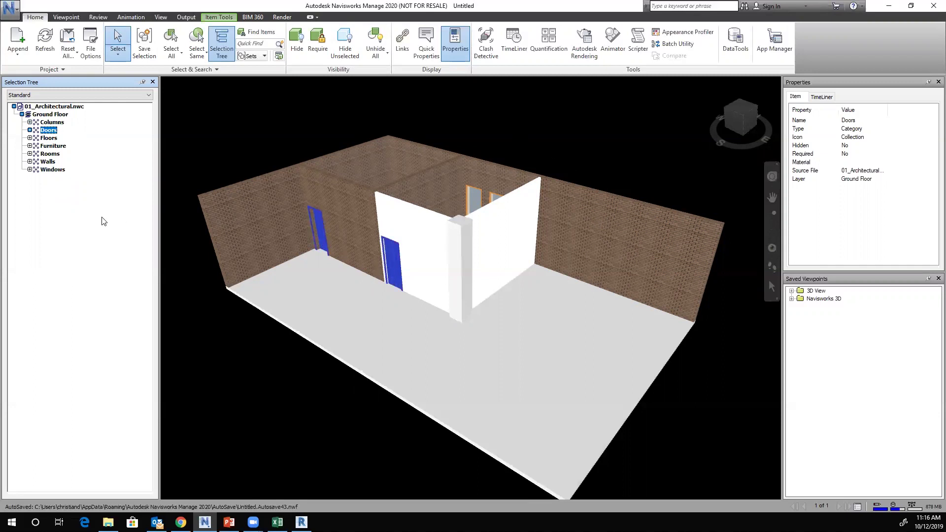
click(49, 139)
click(276, 117)
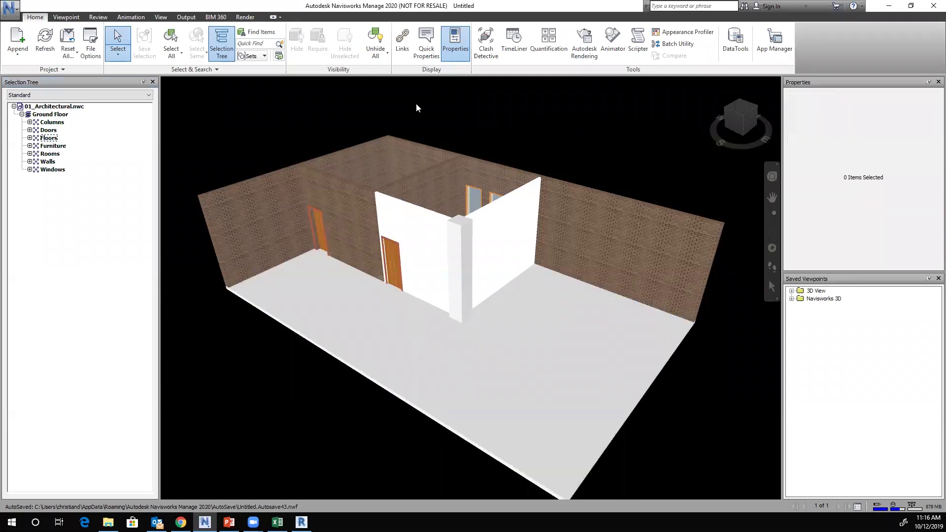
click(530, 191)
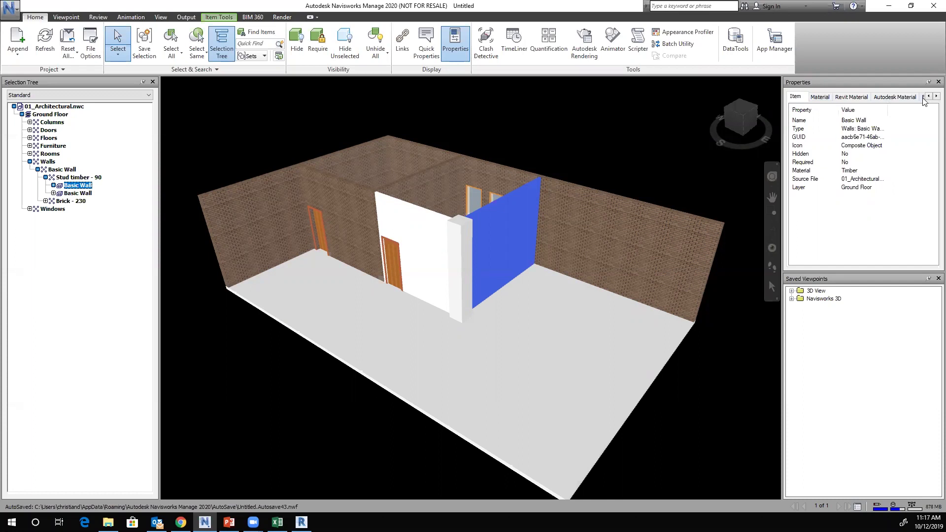
click(825, 101)
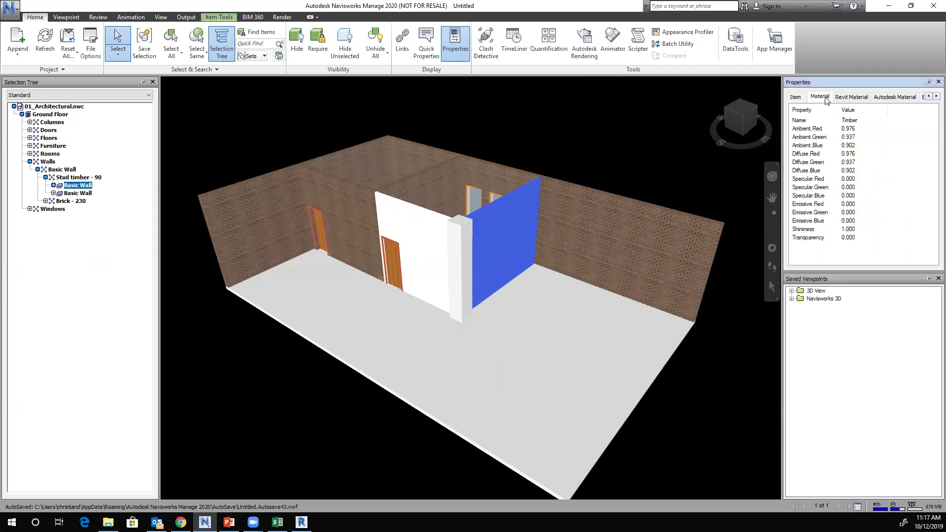
click(856, 98)
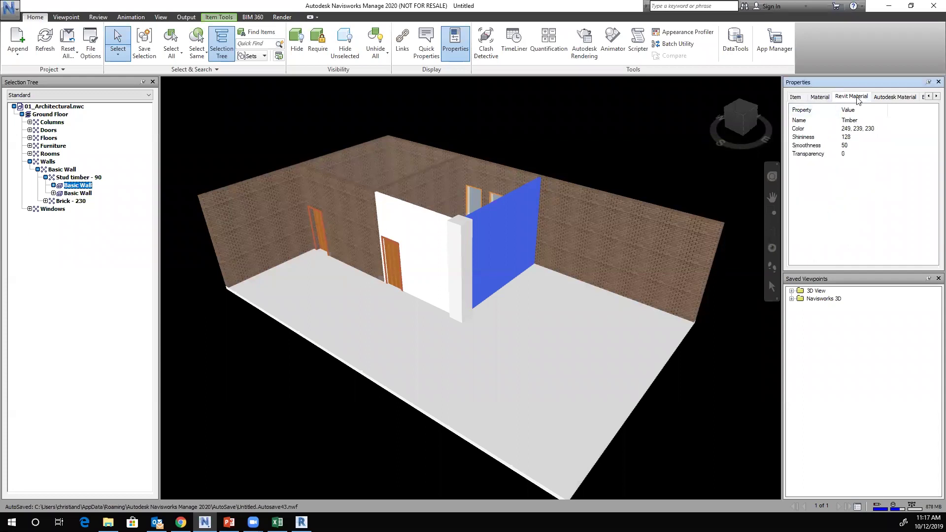
click(885, 99)
click(935, 96)
click(935, 96)
click(889, 97)
click(916, 99)
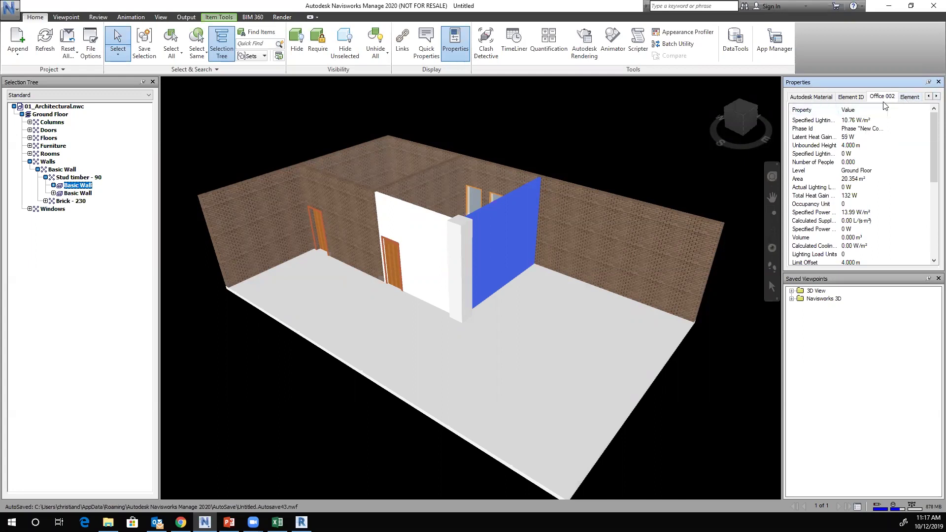
scroll(886, 141, down, 2)
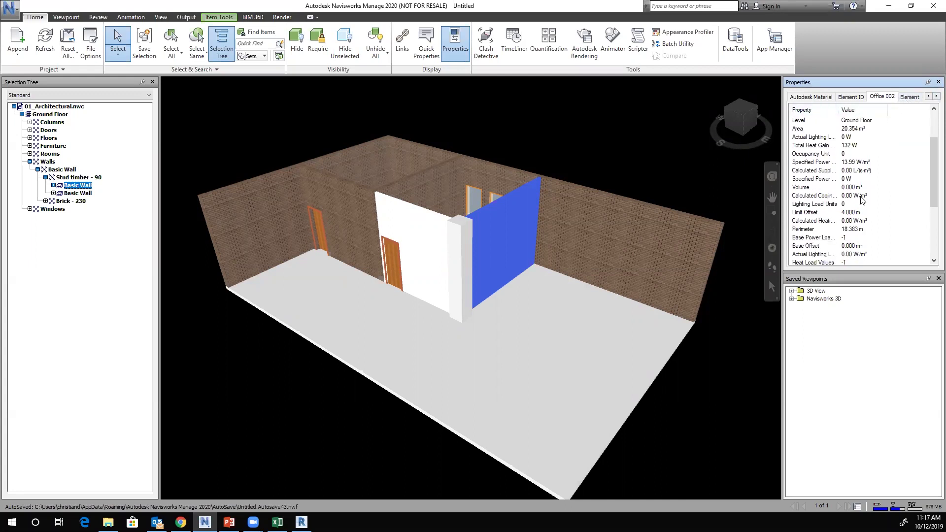
scroll(848, 165, down, 2)
scroll(861, 231, up, 4)
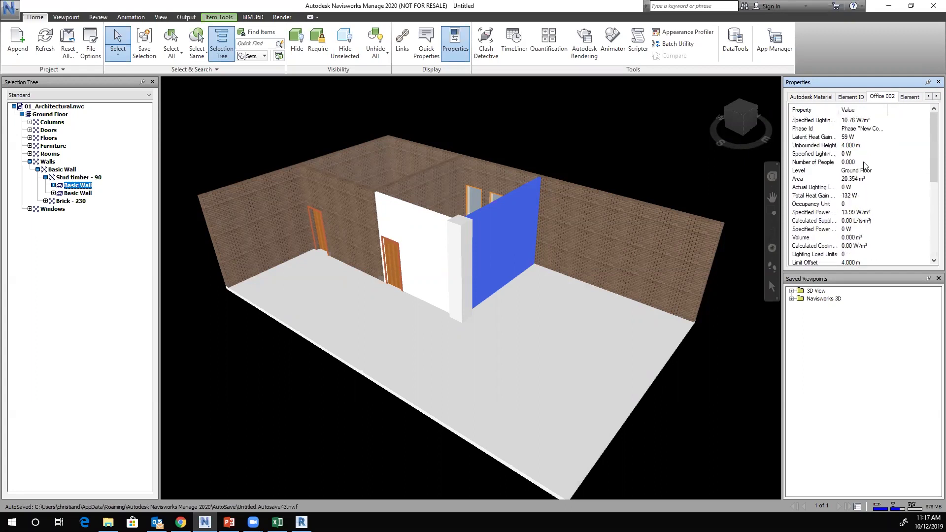
click(911, 99)
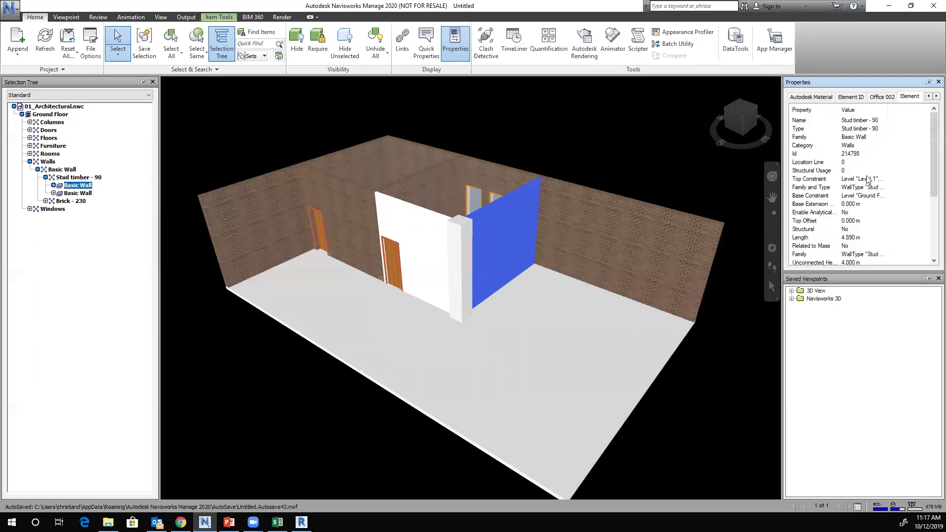
scroll(863, 149, down, 2)
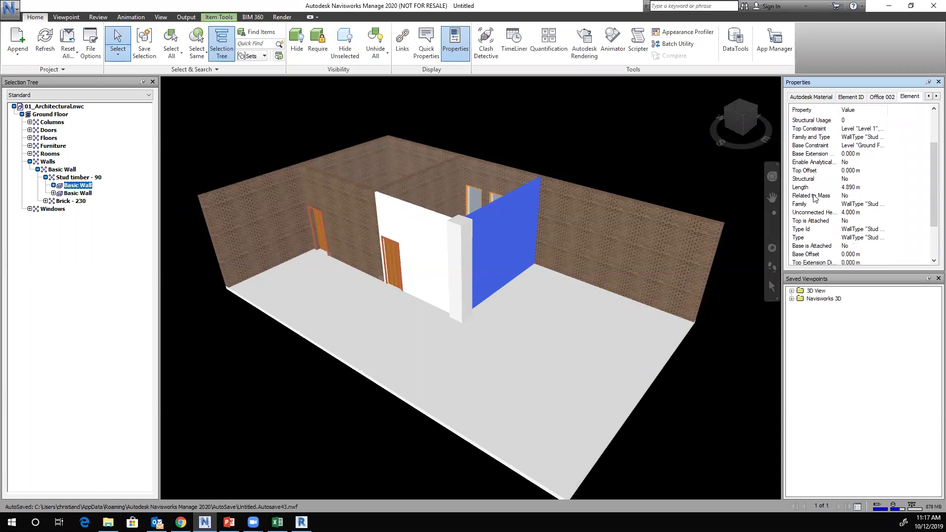
drag(933, 191, 932, 220)
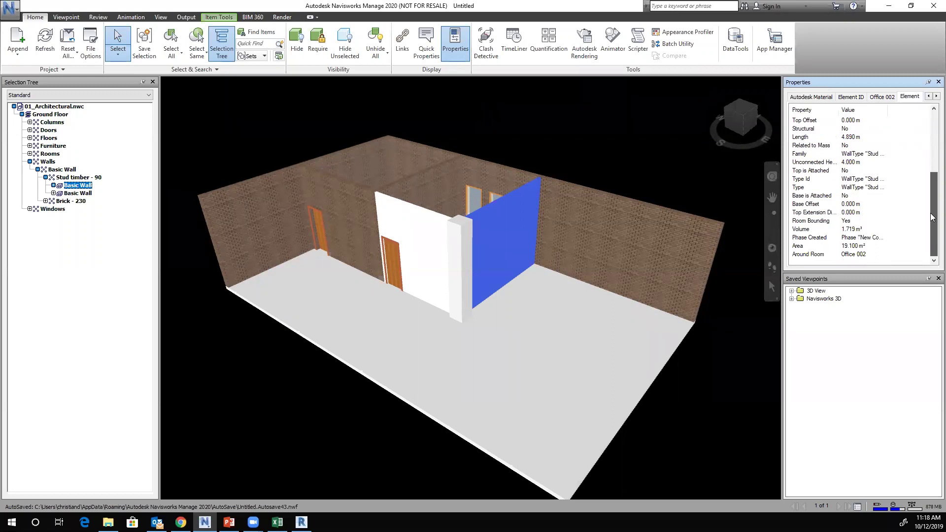
drag(932, 217, 932, 157)
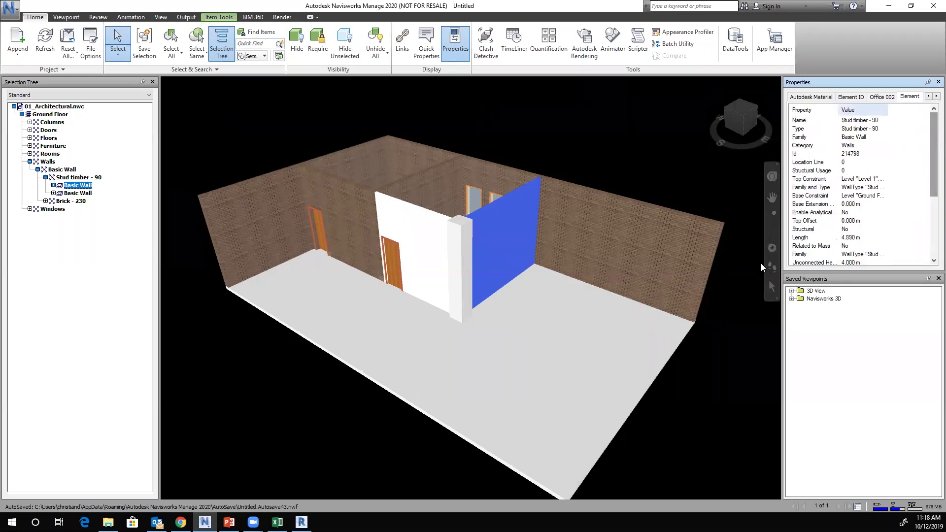
click(592, 134)
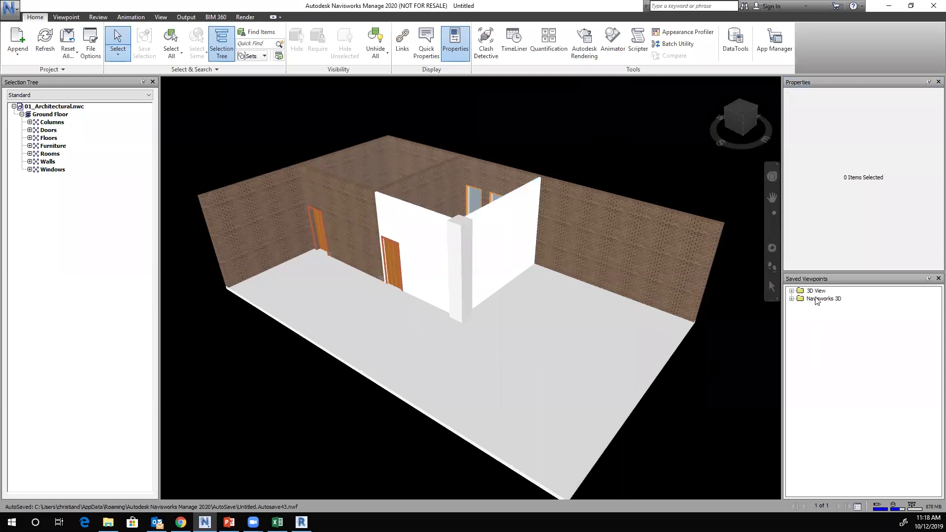
Step: Restore the {3D} saved viewpoint from the 3D View folder
click(791, 291)
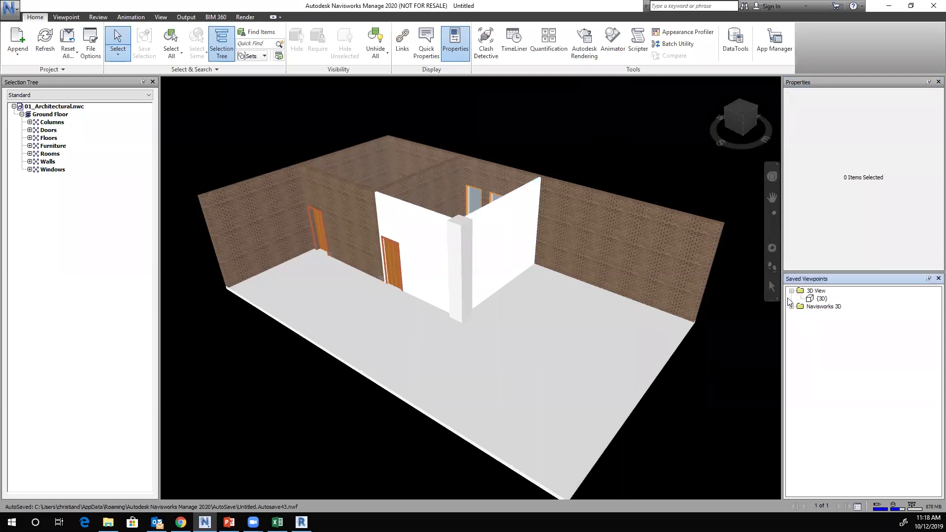
click(821, 299)
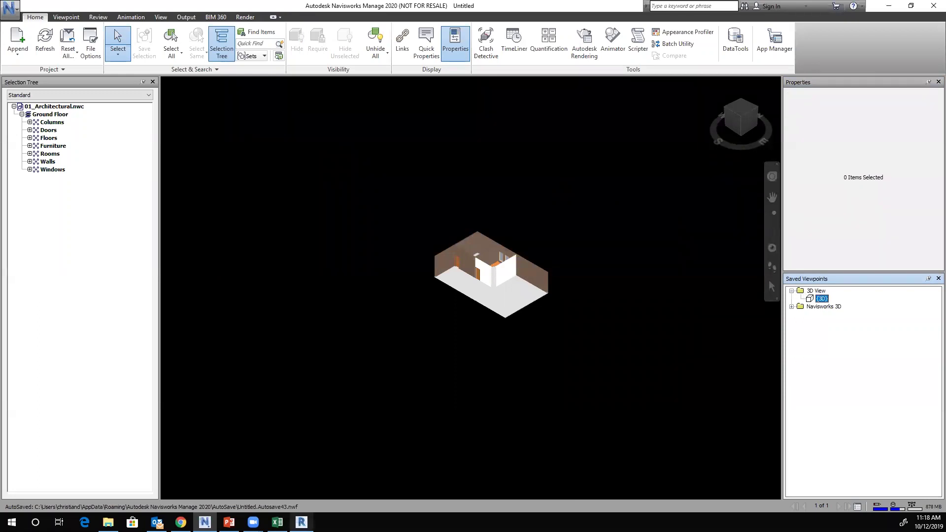
Step: Check the {3D} view in Revit's Project Browser, then reapply the {3D} viewpoint in Navisworks
click(301, 521)
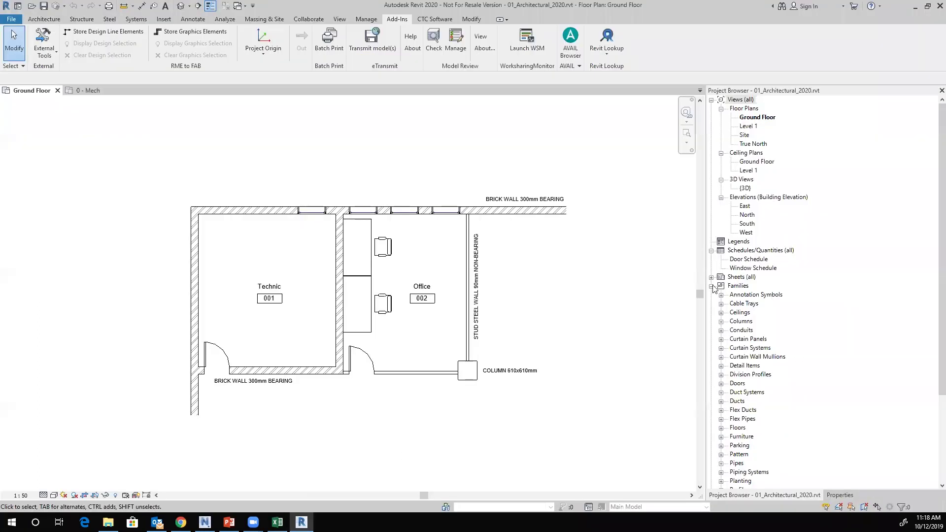
click(744, 188)
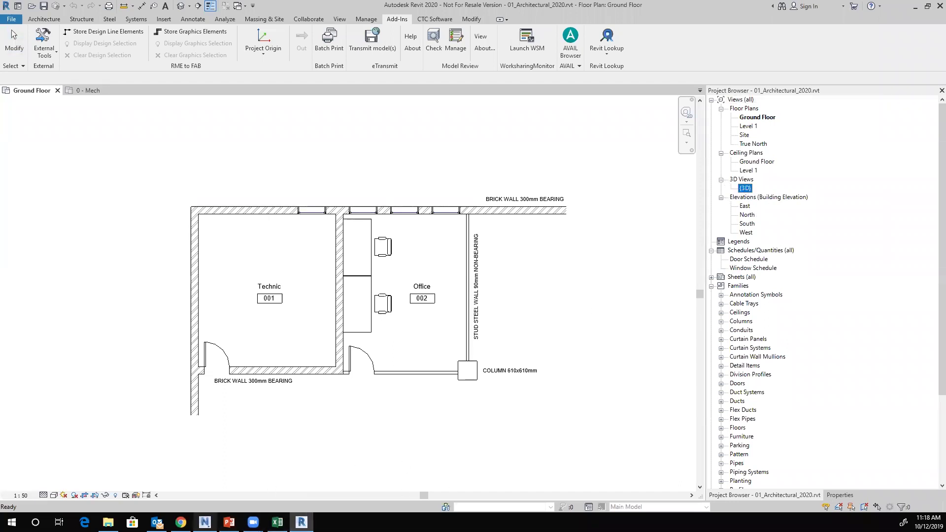
click(204, 521)
click(821, 298)
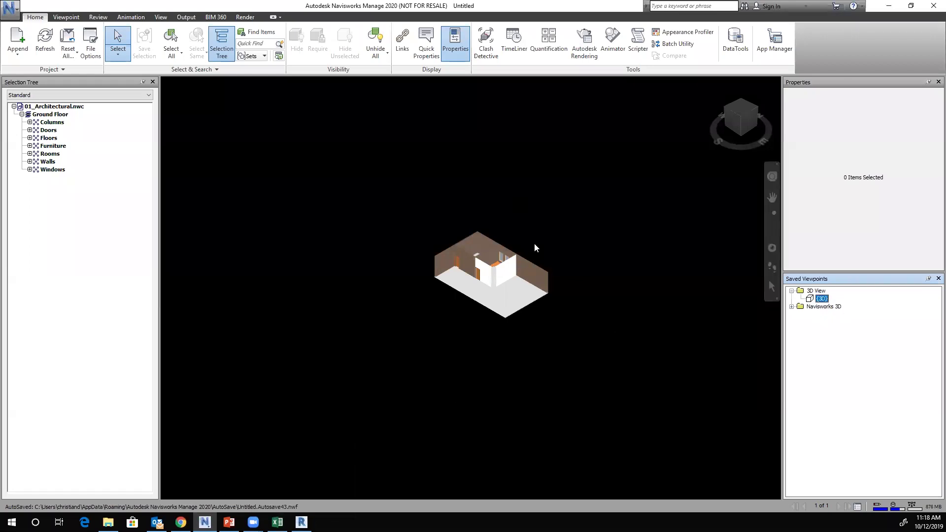
Step: Zoom in with the wheel and pan until the architectural model fills the viewport
scroll(480, 280, up, 5)
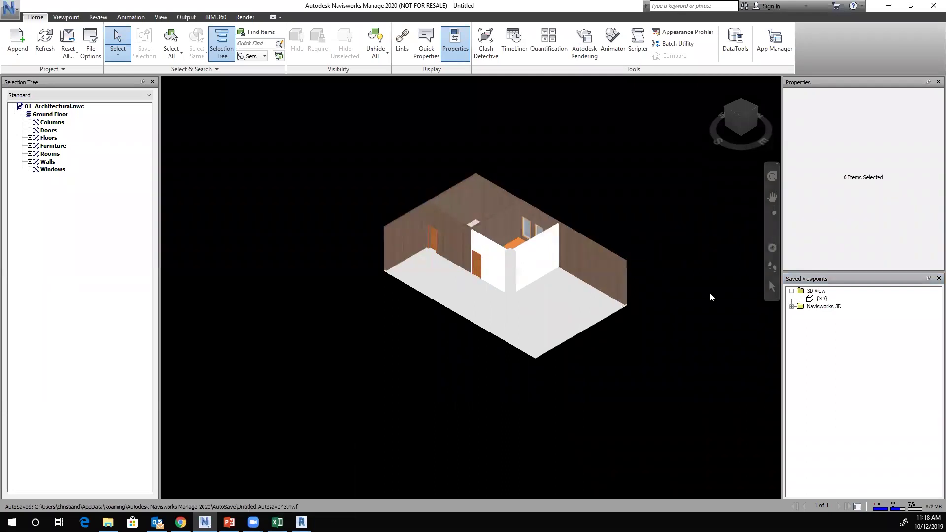
middle_drag(709, 291, 640, 298)
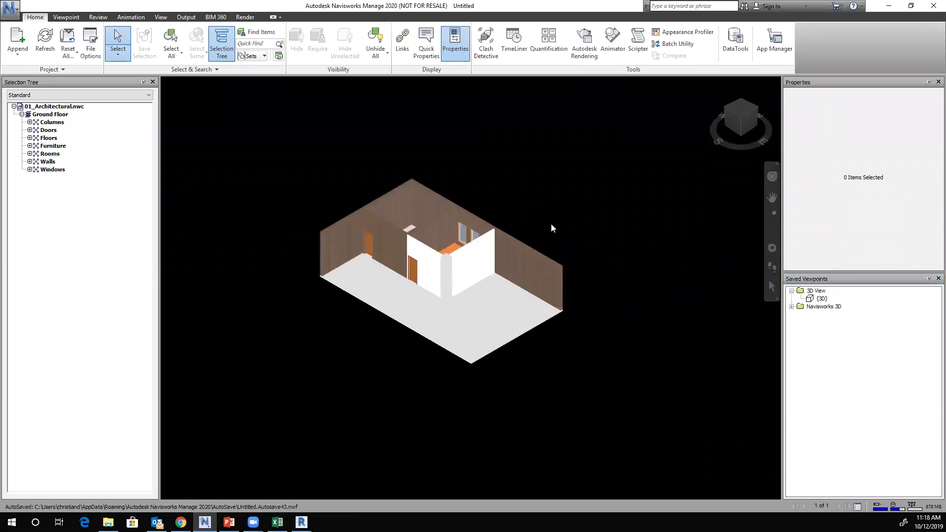
scroll(551, 227, up, 5)
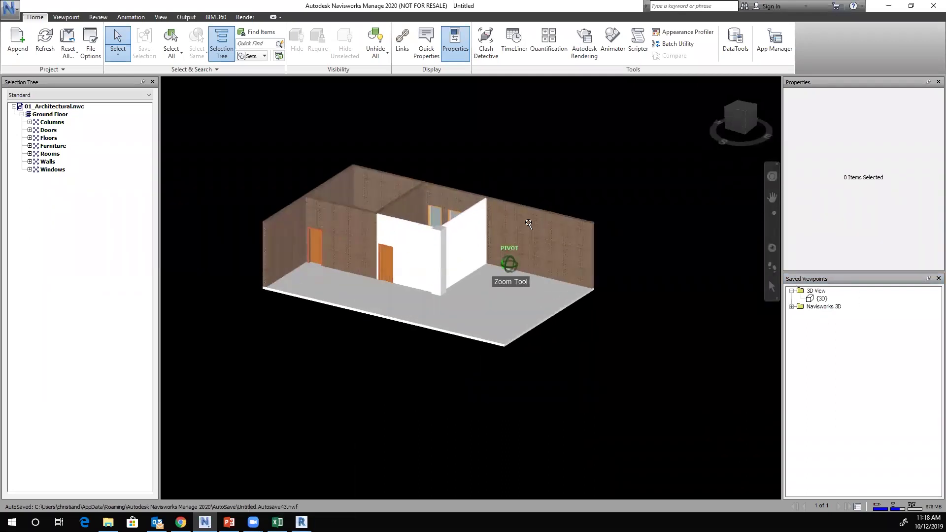
middle_drag(421, 136, 453, 151)
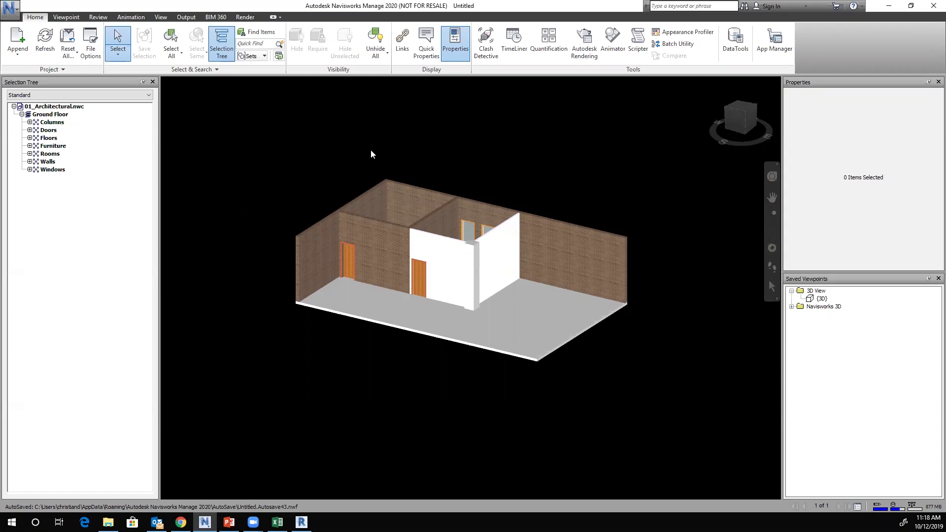
scroll(327, 158, up, 2)
middle_drag(315, 117, 314, 144)
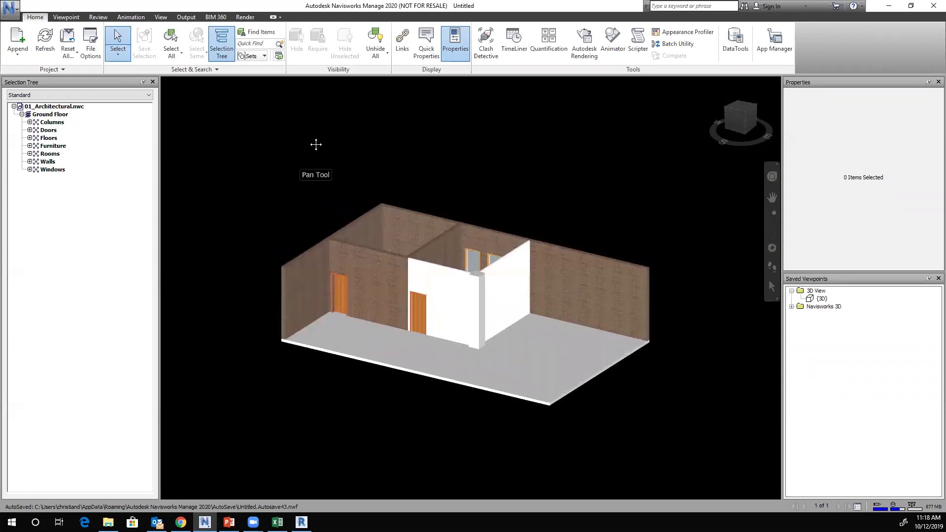
scroll(310, 155, up, 2)
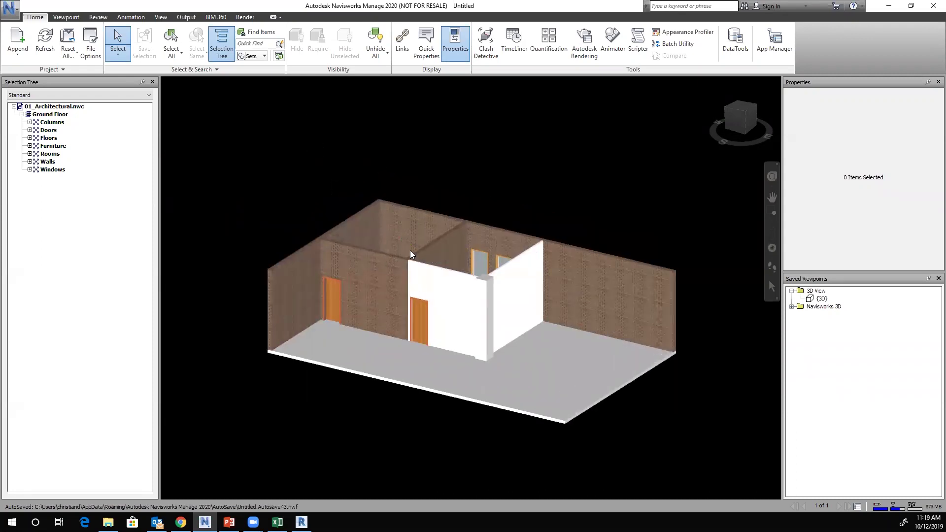
Step: Select all Stud timber - 90 walls under Walls > Basic Wall and save them as set 'Stud Walls'
click(29, 161)
click(37, 169)
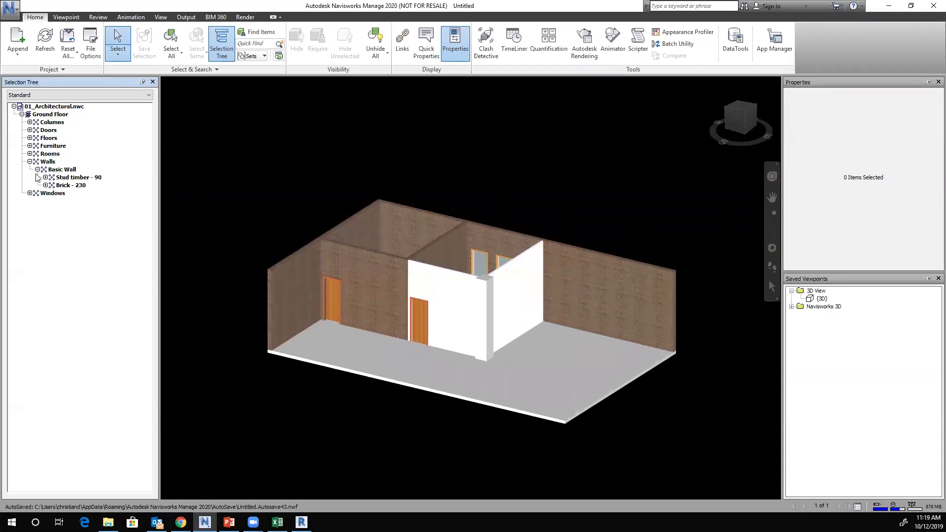
click(63, 178)
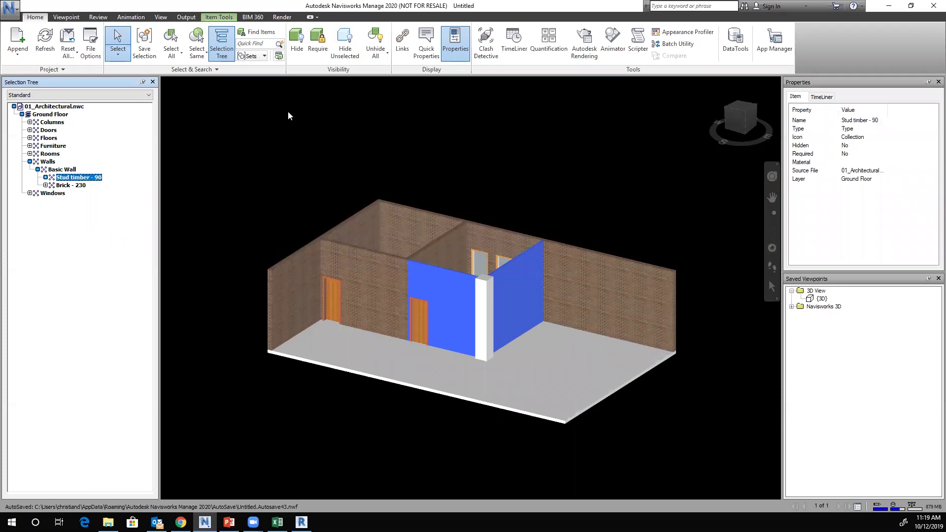
click(264, 56)
click(249, 94)
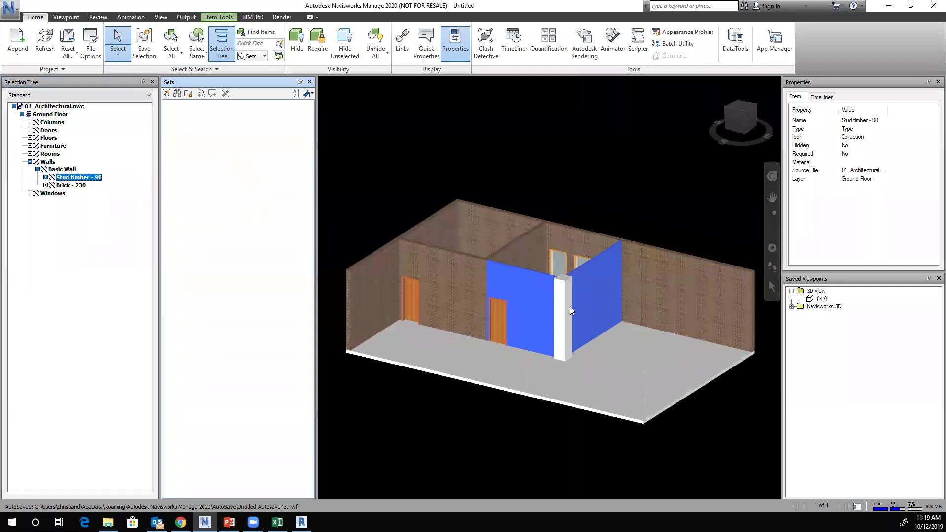
click(167, 93)
text(Stud Walls)
key(Return)
Step: Select the Brick - 230 walls and save them as the selection set 'Brick Walls'
click(69, 185)
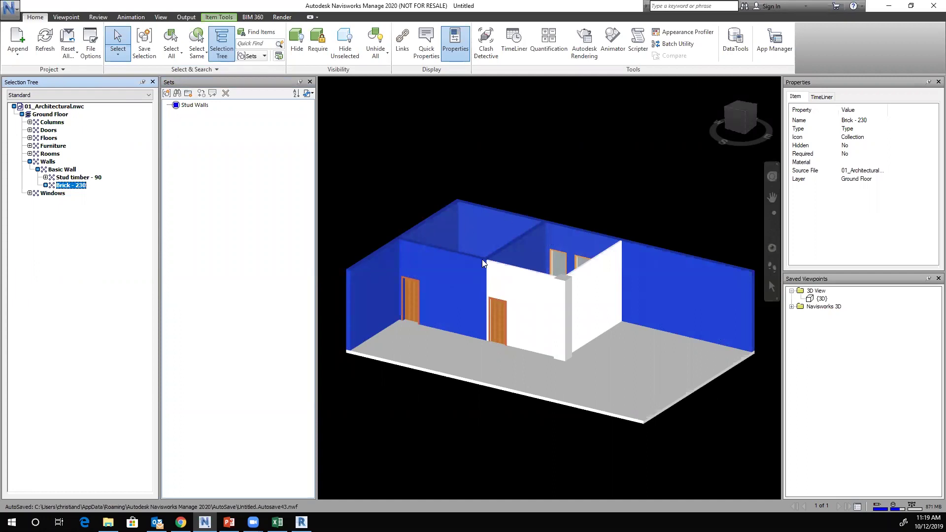
click(167, 93)
text(Brick Walls)
key(Return)
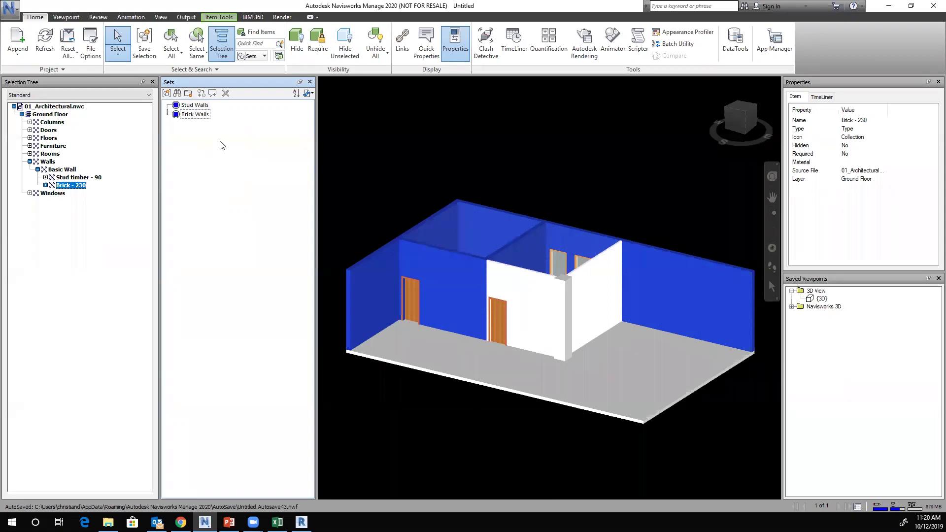
Step: Test the Stud Walls and Brick Walls sets by selecting each, then close the Sets panel
click(197, 105)
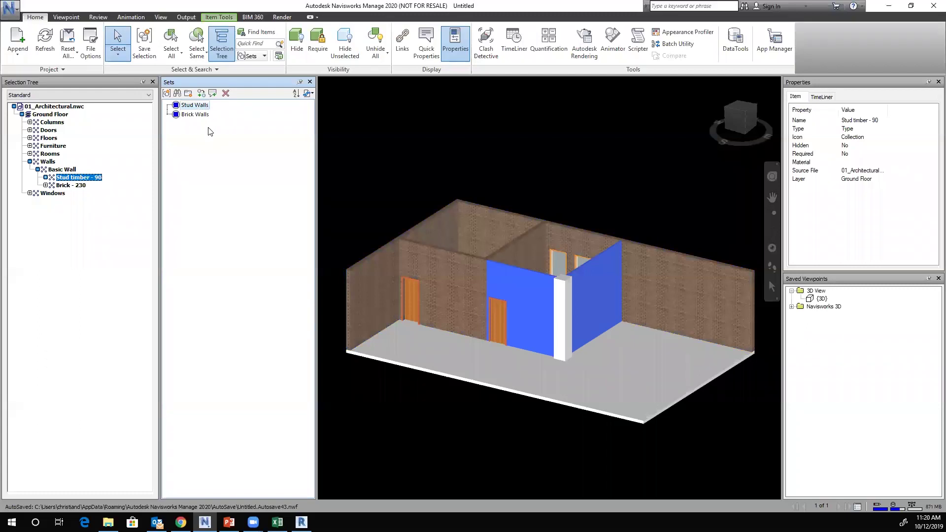
click(191, 114)
click(194, 106)
click(193, 115)
click(192, 106)
click(195, 115)
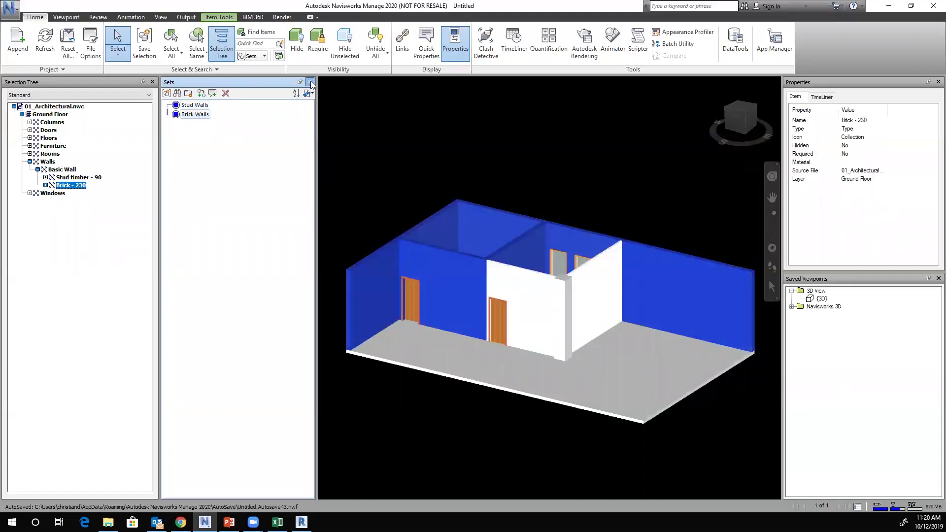
click(310, 82)
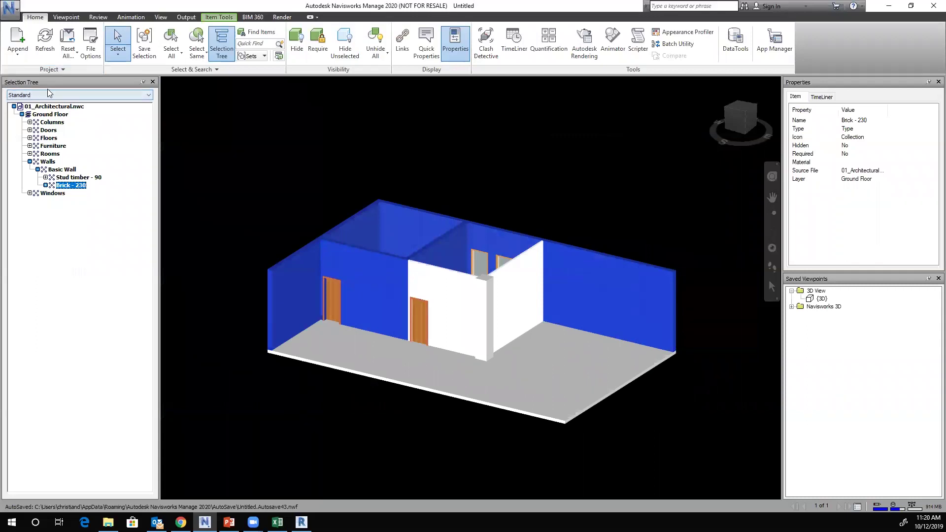
click(74, 94)
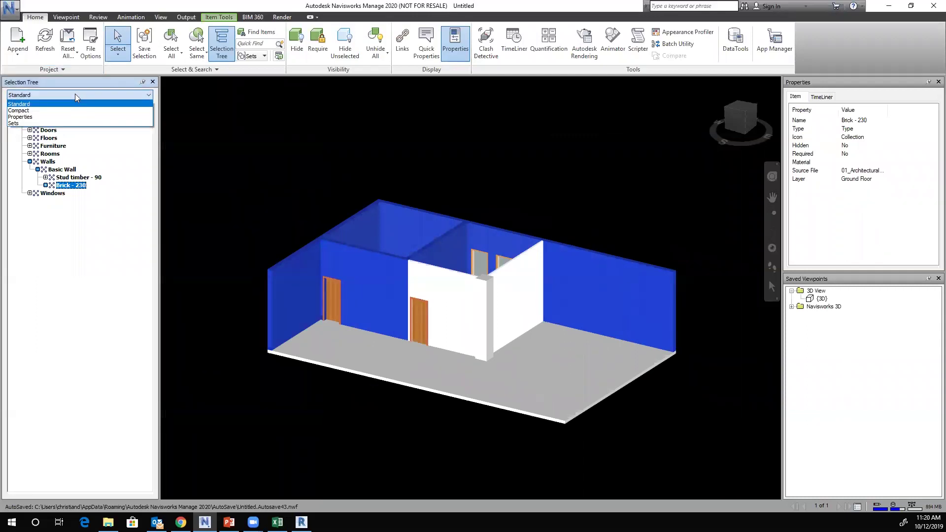
click(15, 124)
click(40, 107)
click(39, 115)
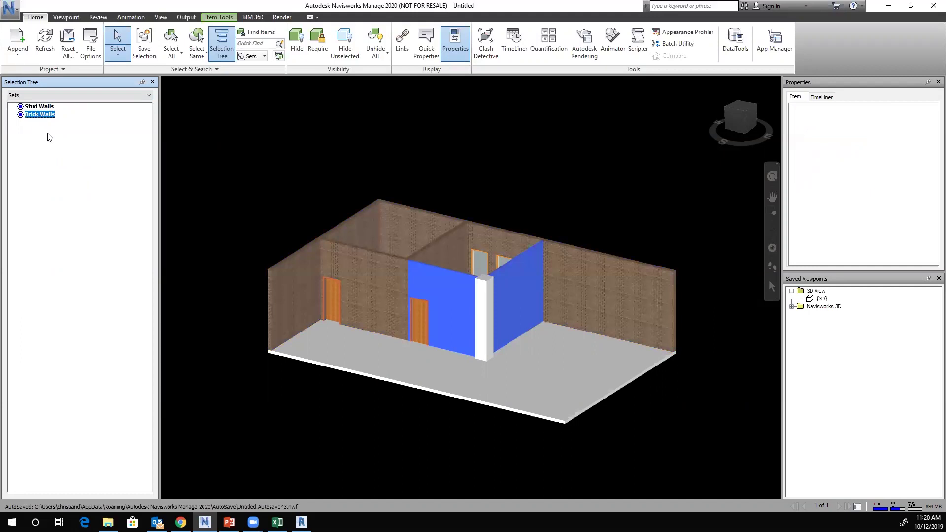
click(38, 106)
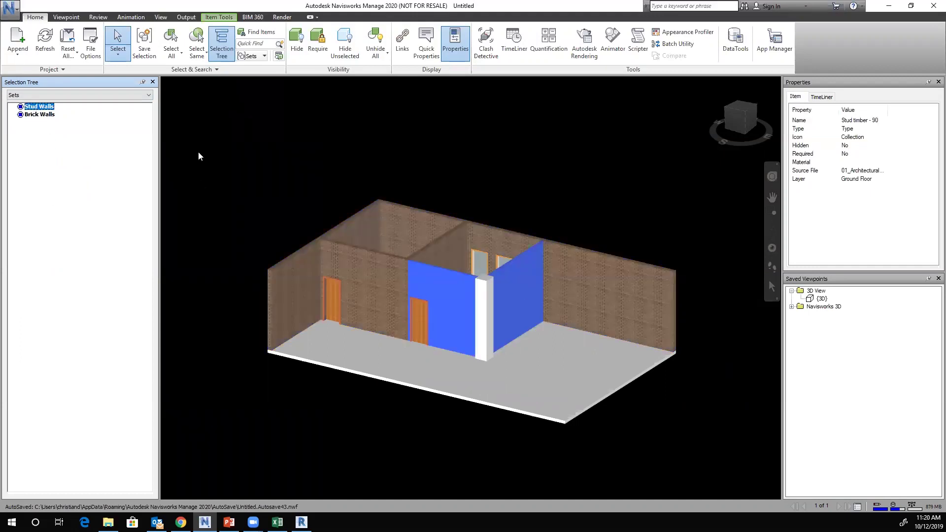
click(35, 115)
click(45, 107)
click(47, 95)
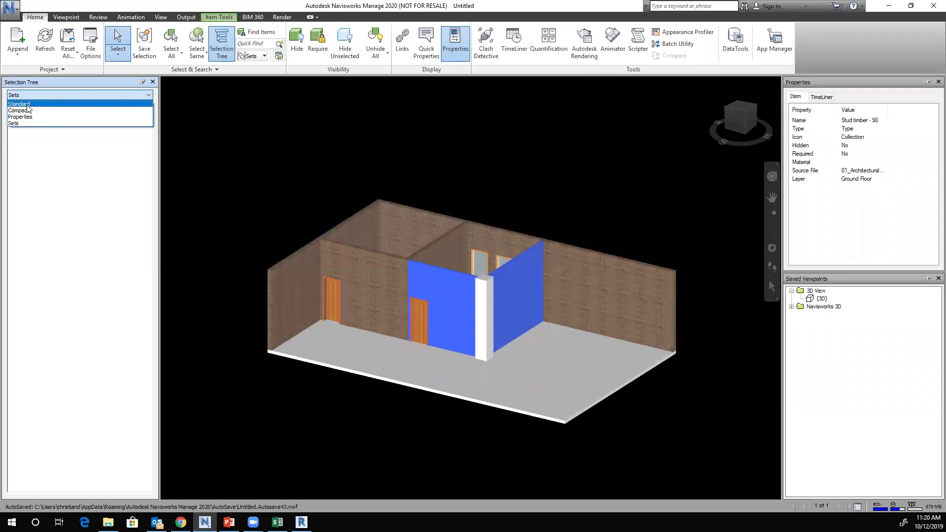
click(25, 104)
click(97, 264)
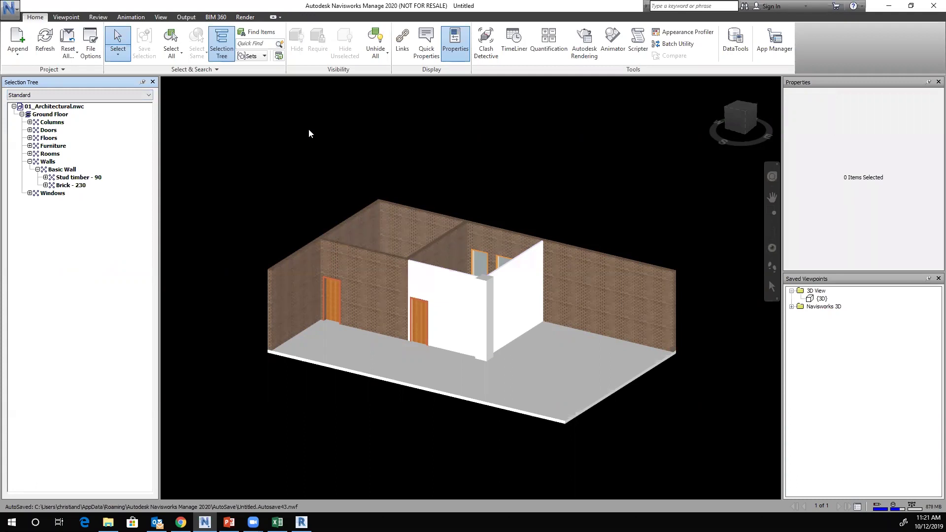
Step: Pan, zoom in and orbit to a closer, steeper top-down view of the architectural model
middle_drag(291, 147, 302, 153)
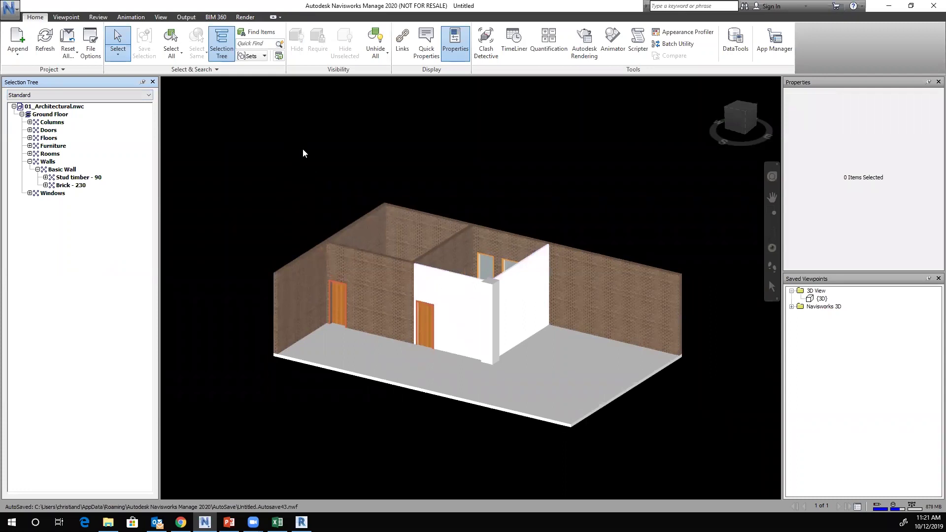
scroll(496, 242, up, 3)
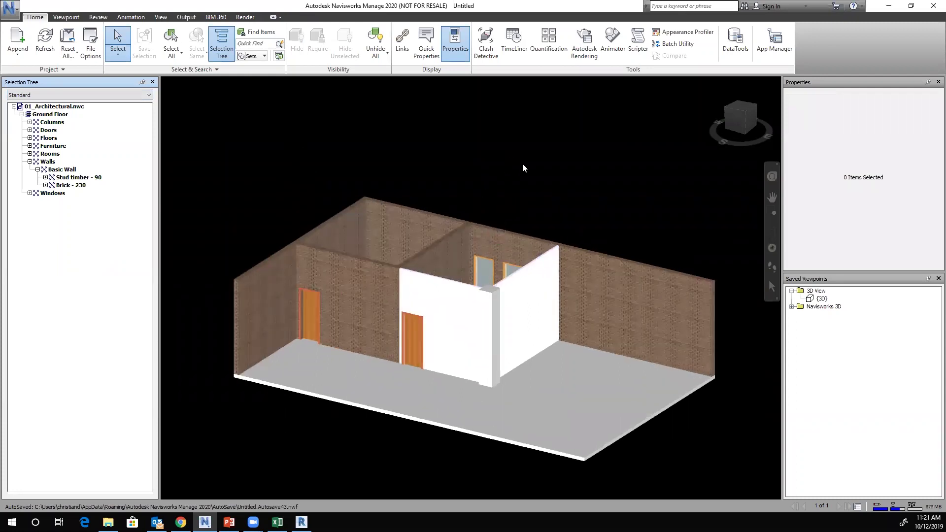
mouse_move(522, 164)
shift+middle_down()
mouse_move(540, 169)
mouse_move(516, 195)
mouse_move(542, 177)
shift+middle_up()
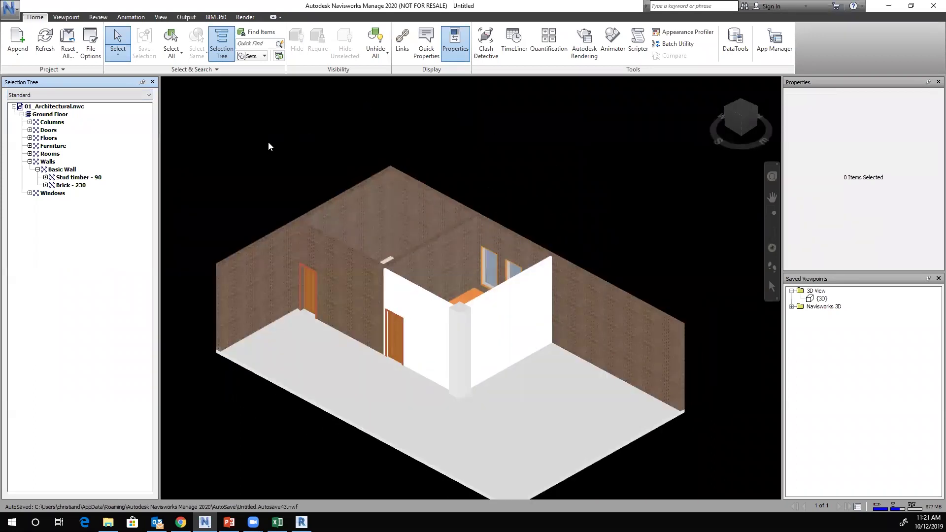
Step: Append 02_Mechanical_2020.rvt from the Training files Small Project folder, filtering by Revit file type
click(18, 36)
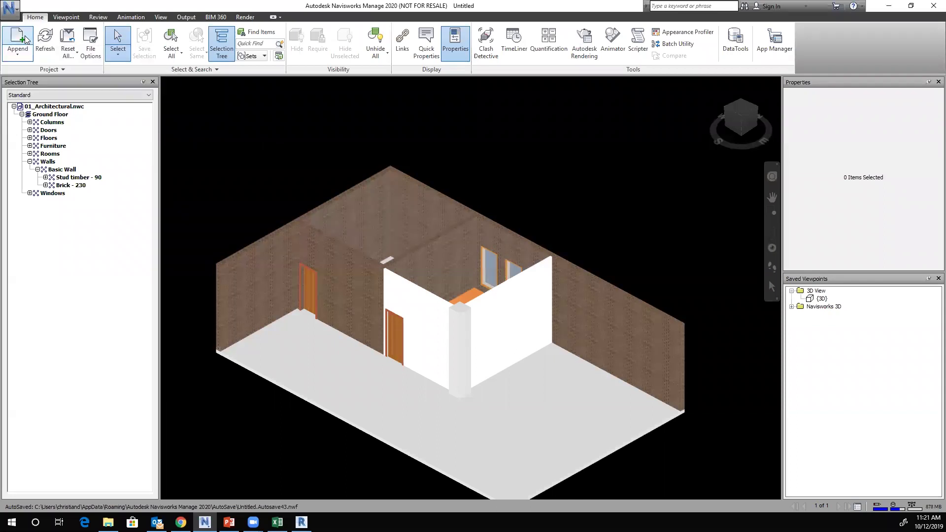
click(20, 38)
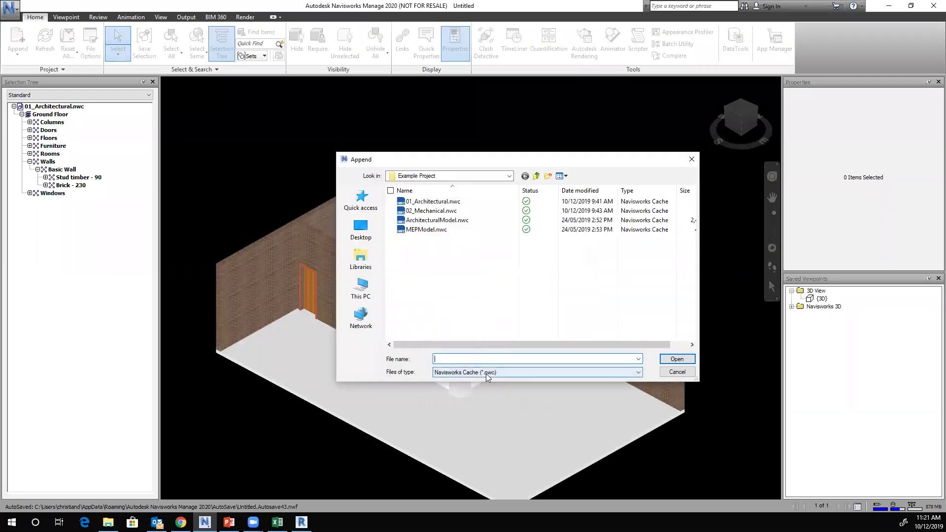
click(535, 375)
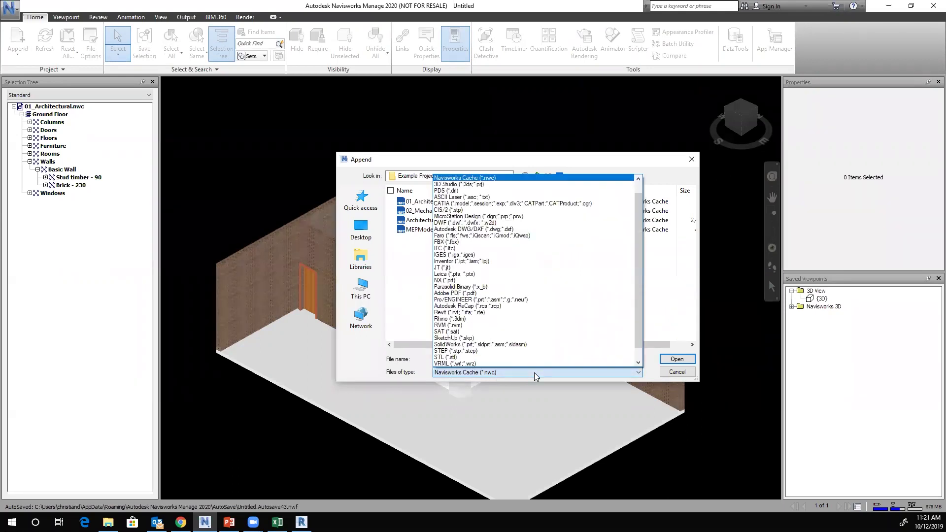
click(472, 313)
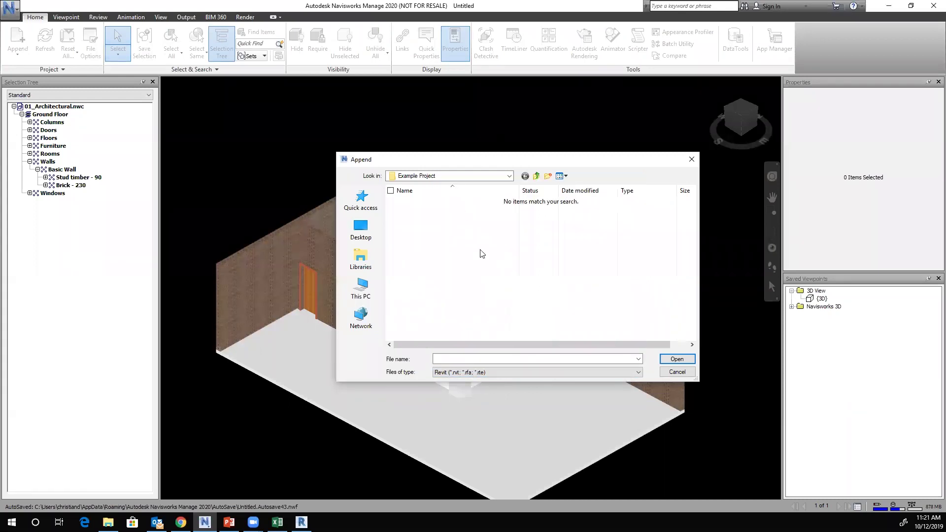
click(537, 176)
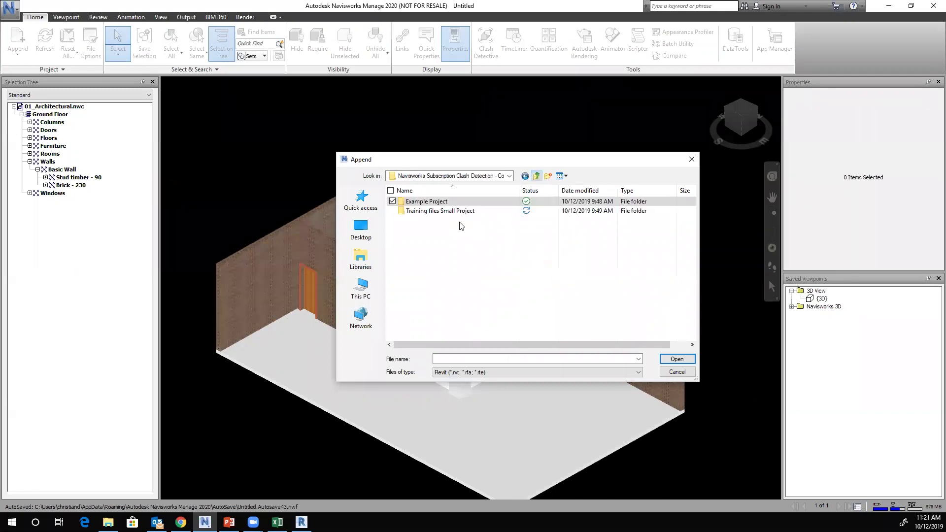
double_click(446, 211)
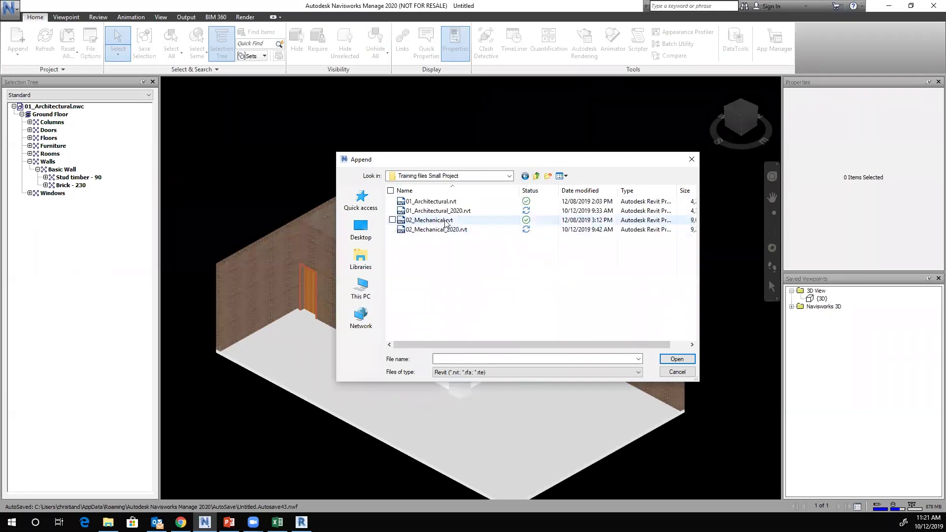
click(435, 221)
click(433, 229)
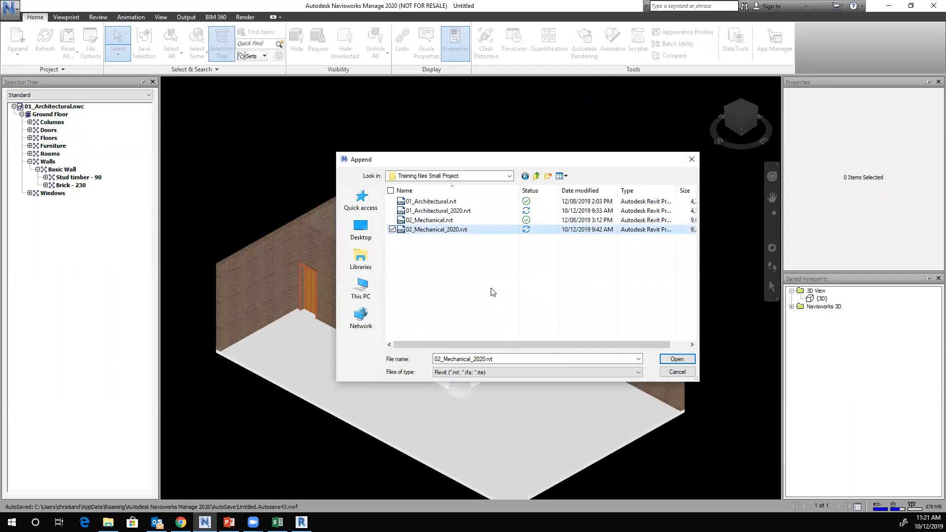
click(678, 362)
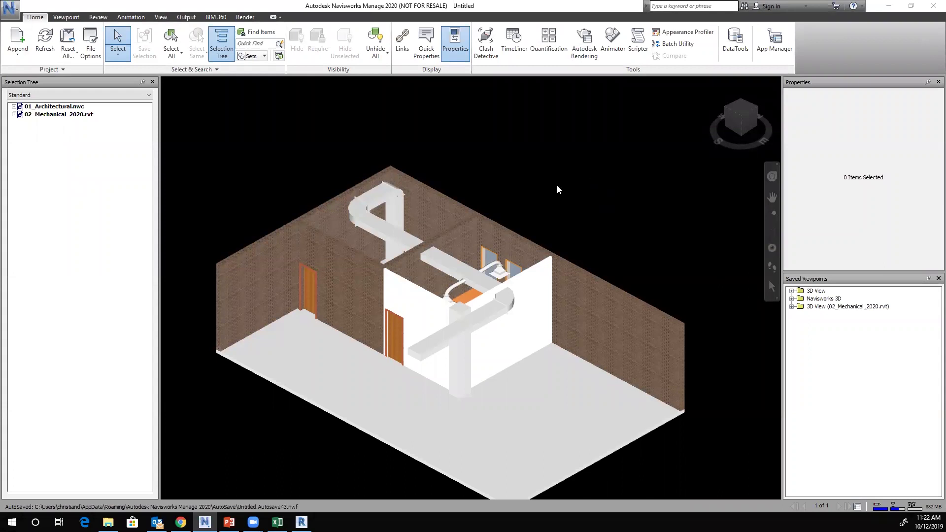
Step: Orbit and pan to a top-down view, then select 02_Mechanical_2020.rvt in the Selection Tree
mouse_move(515, 181)
shift+middle_down()
mouse_move(542, 217)
mouse_move(601, 209)
mouse_move(591, 180)
mouse_move(568, 182)
shift+middle_up()
shift+middle_drag(625, 190, 598, 180)
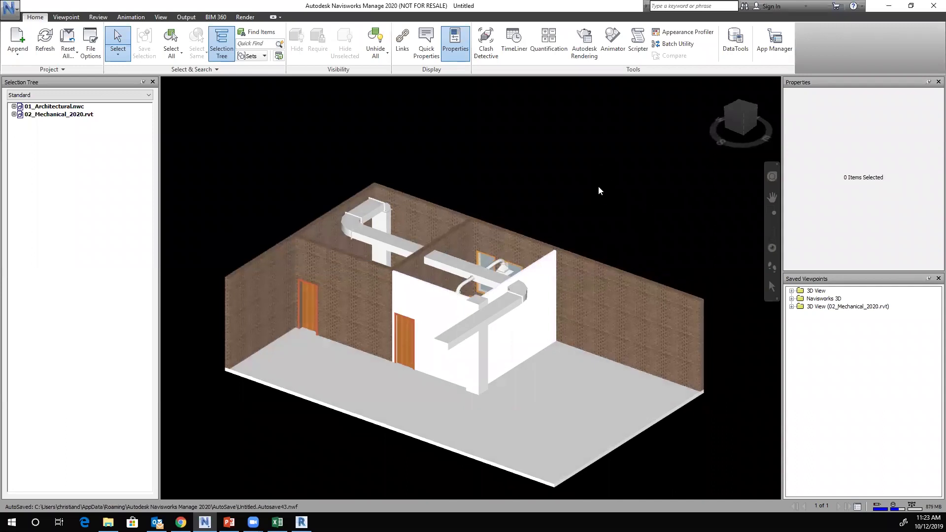
middle_drag(582, 194, 583, 172)
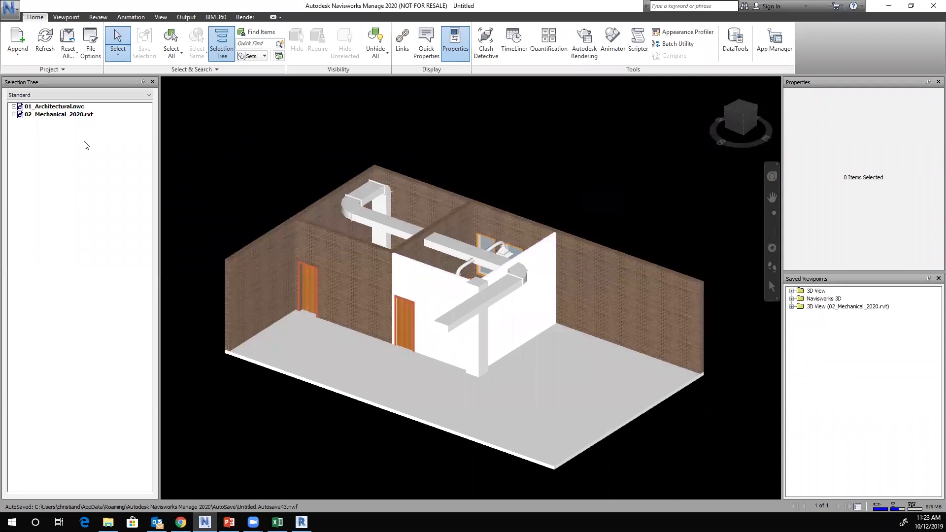
click(59, 117)
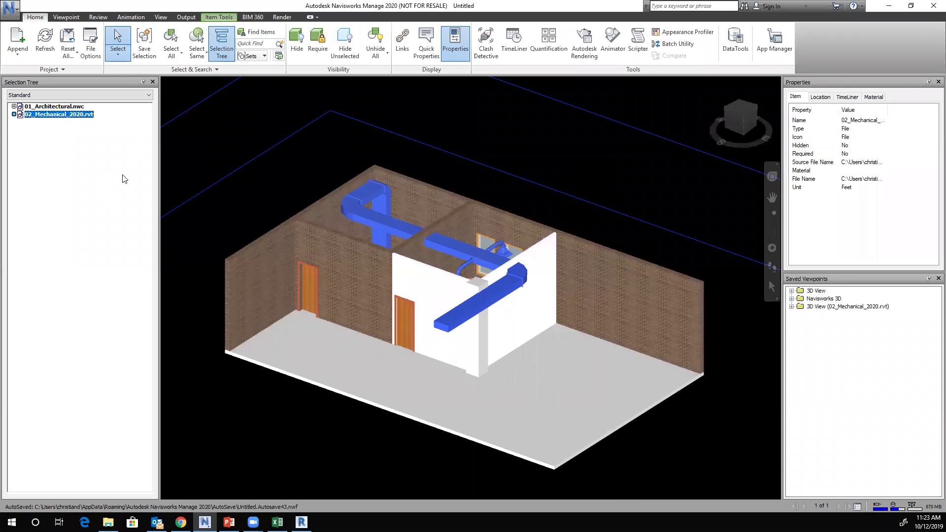
Step: Inspect <No level> and Level 0's Air Terminals, Duct Fittings, Ducts and Flex Ducts, then collapse and deselect
click(14, 115)
click(48, 123)
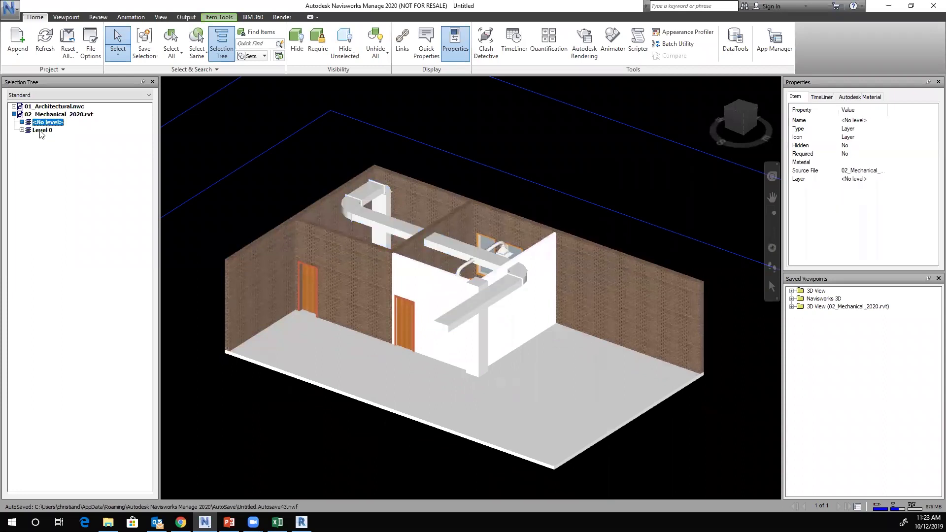
click(42, 131)
click(22, 130)
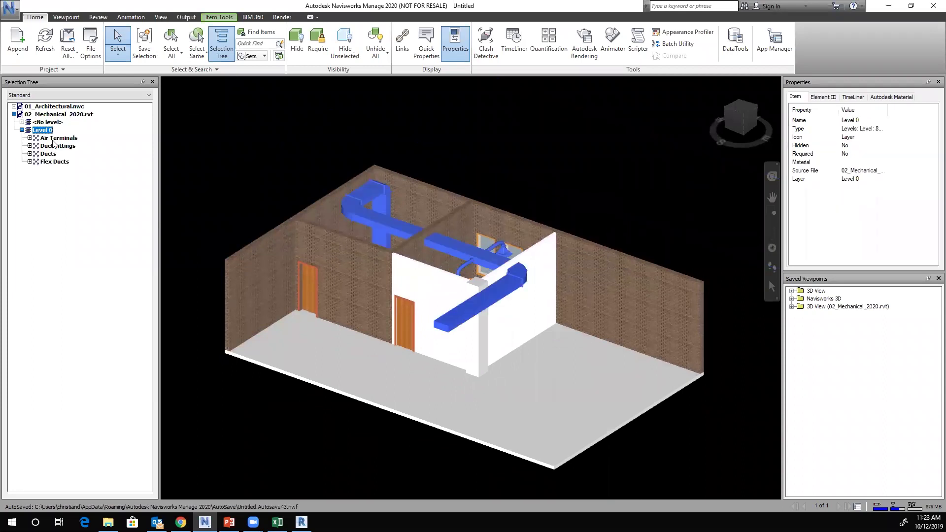
click(55, 139)
click(68, 145)
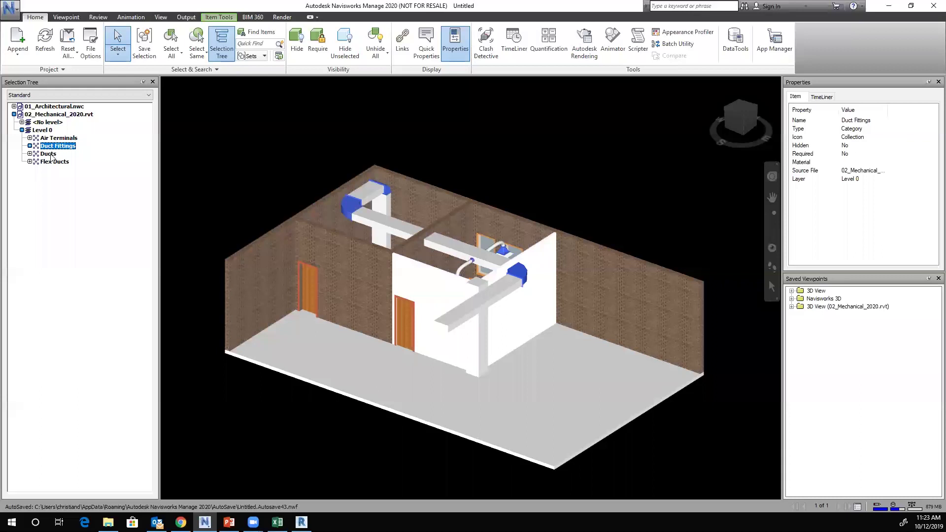
click(52, 154)
click(58, 162)
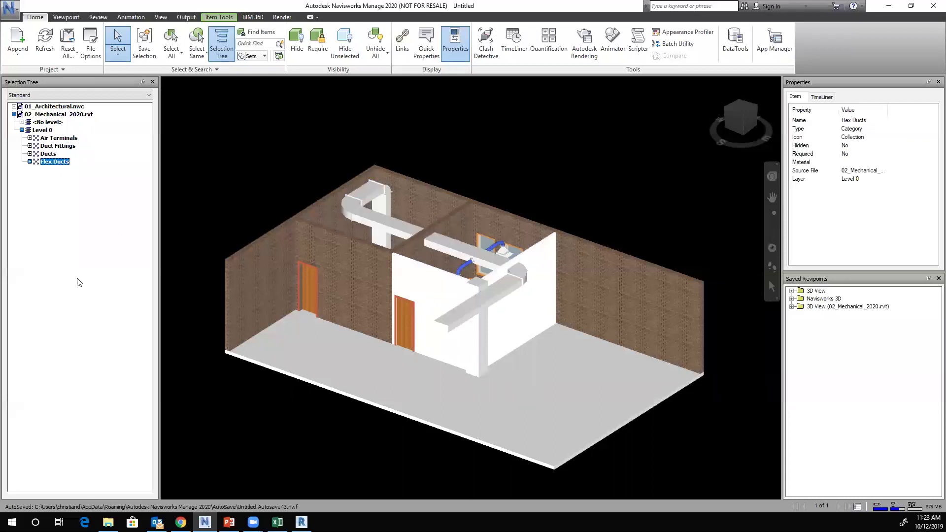
click(22, 130)
click(243, 144)
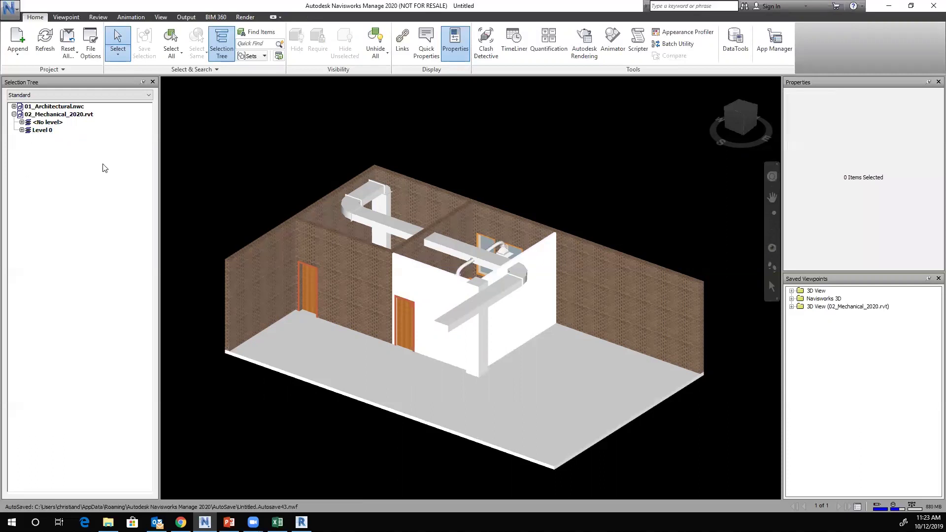
Step: Apply a cyan colour override to the whole 02_Mechanical_2020.rvt model
click(59, 114)
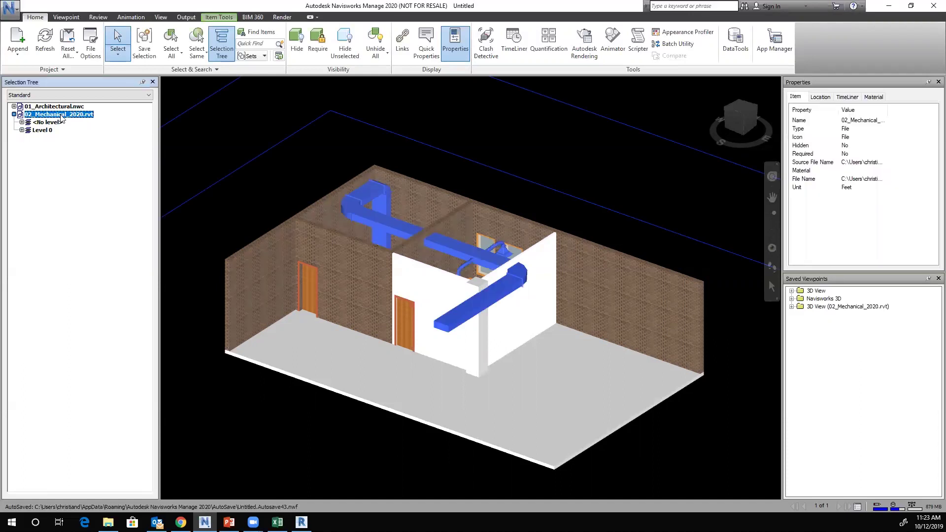
right_click(58, 119)
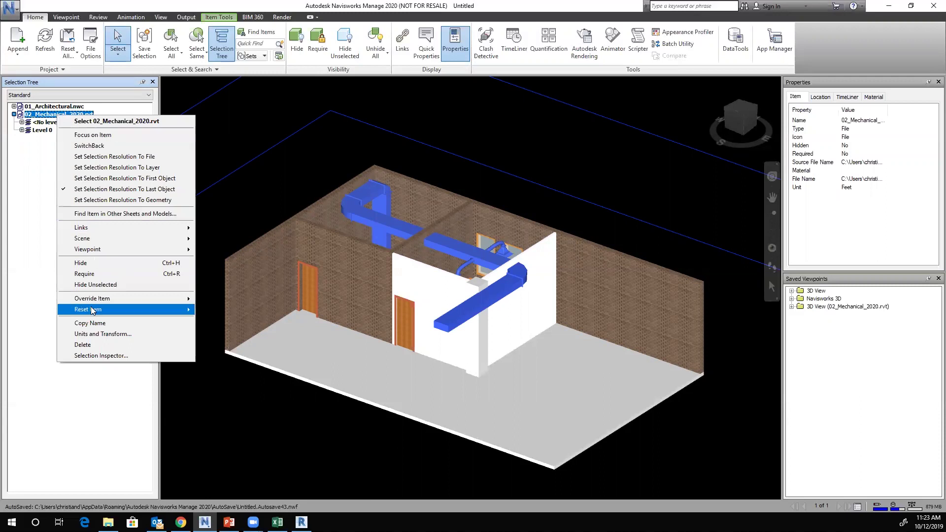
mouse_move(102, 302)
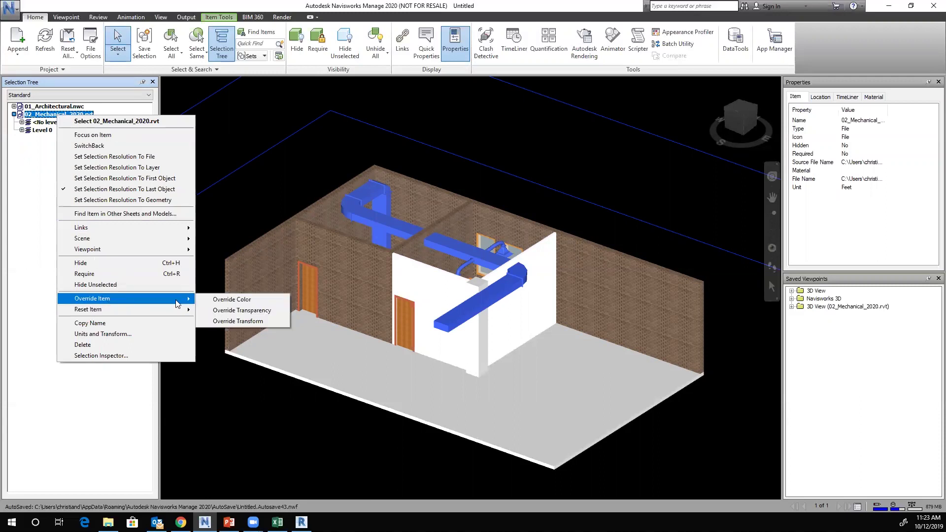
click(244, 302)
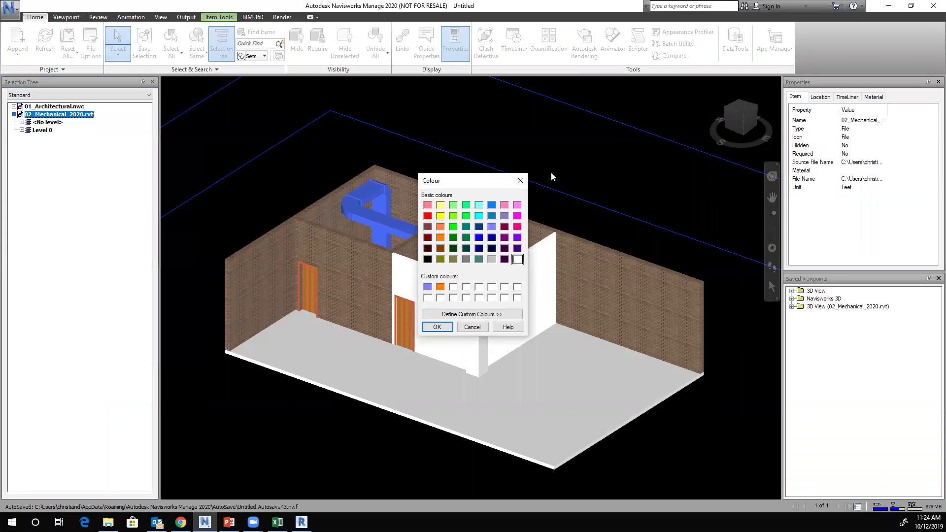
drag(500, 182, 586, 166)
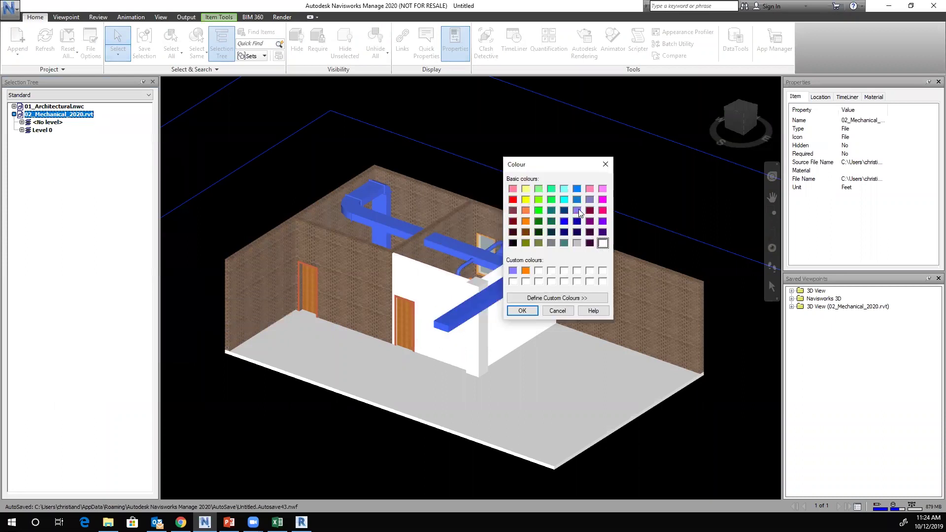
click(564, 199)
click(522, 310)
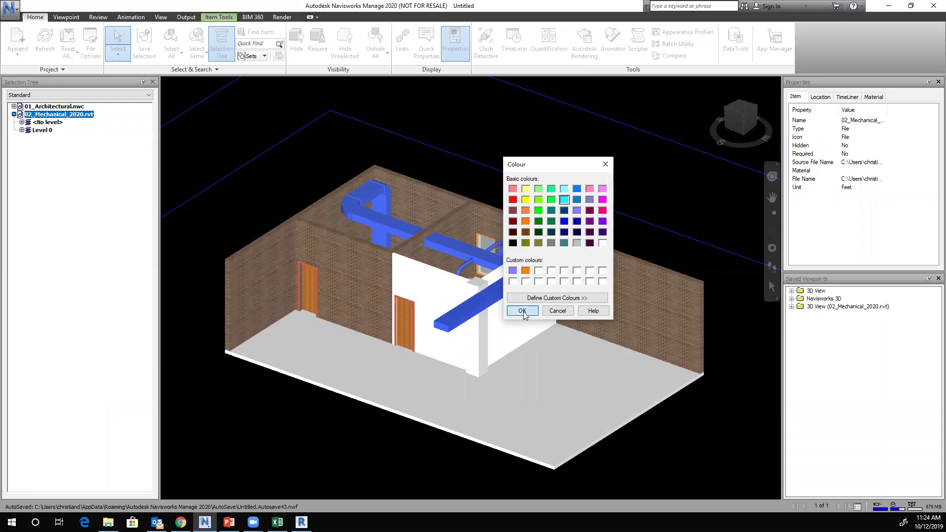
click(293, 175)
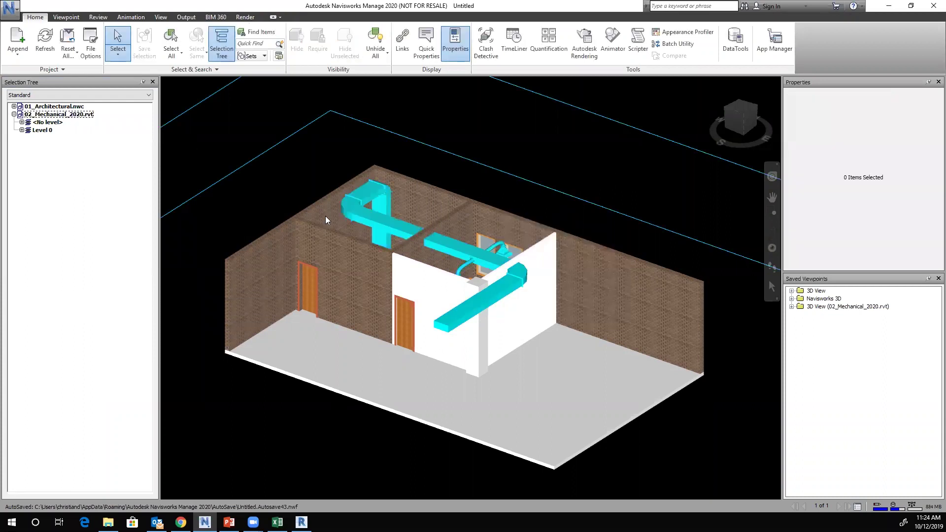
click(52, 114)
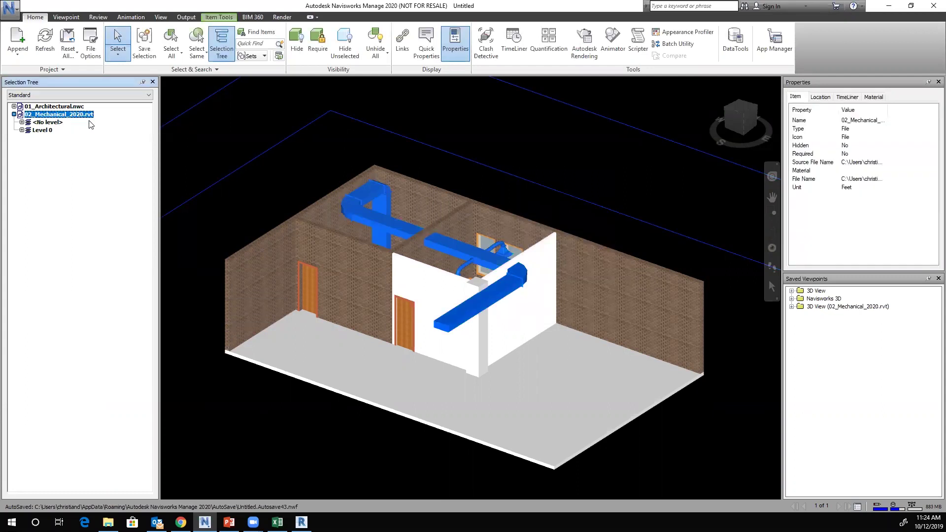
Step: Override 02_Mechanical_2020.rvt transparency to about halfway so the ducts look translucent
mouse_move(569, 167)
shift+middle_down()
mouse_move(557, 192)
mouse_move(636, 192)
mouse_move(646, 178)
mouse_move(529, 187)
shift+middle_up()
click(546, 161)
shift+middle_drag(566, 235, 586, 254)
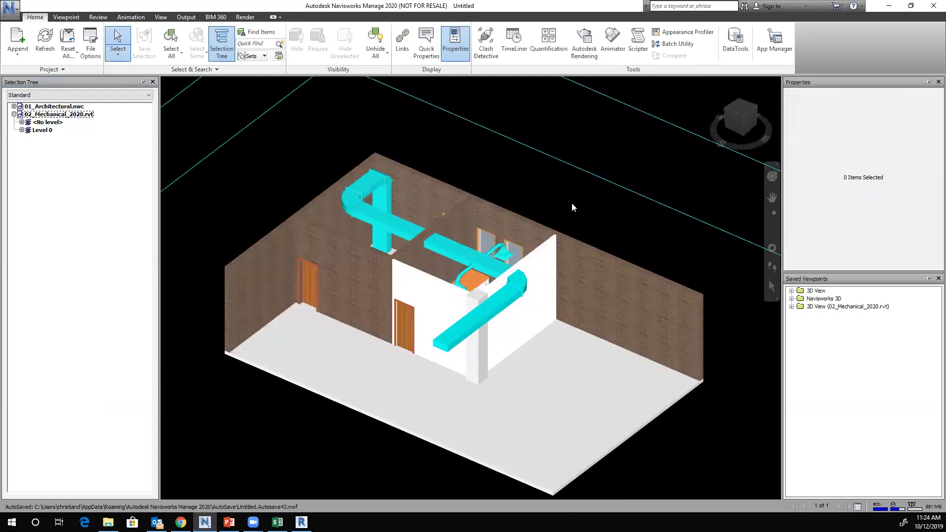
middle_drag(571, 203, 542, 201)
right_click(45, 117)
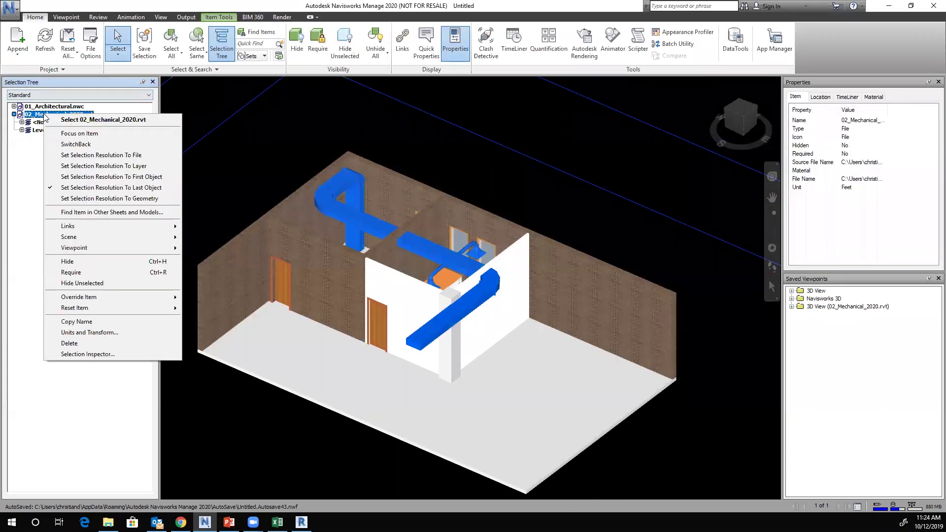
mouse_move(133, 298)
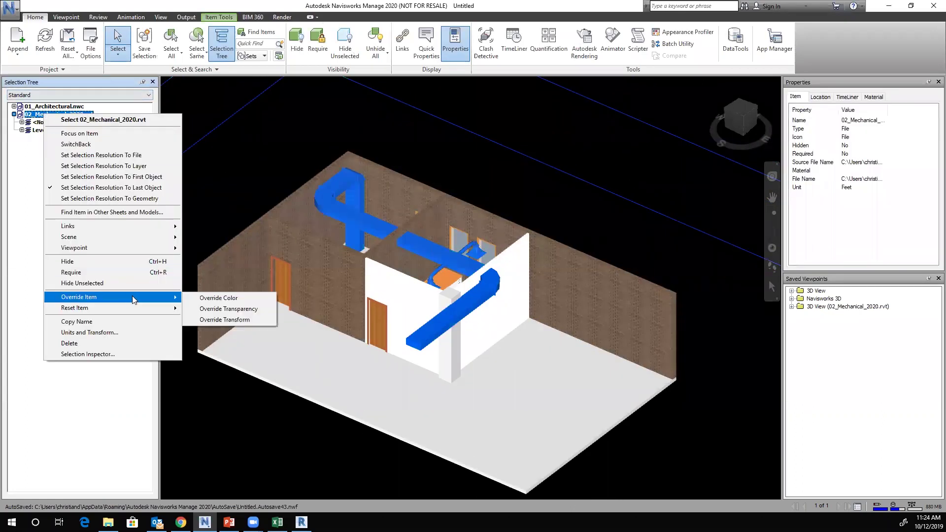
click(236, 308)
drag(444, 257, 469, 255)
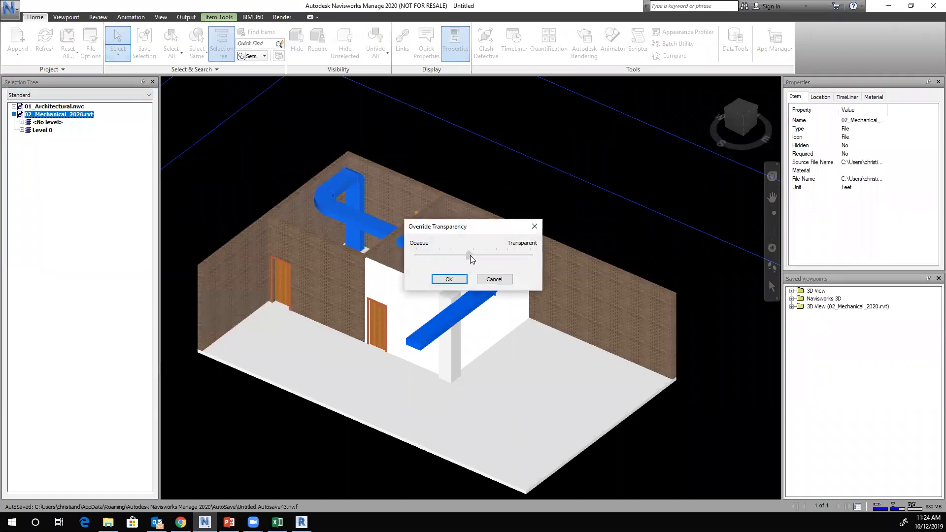
click(449, 279)
click(586, 216)
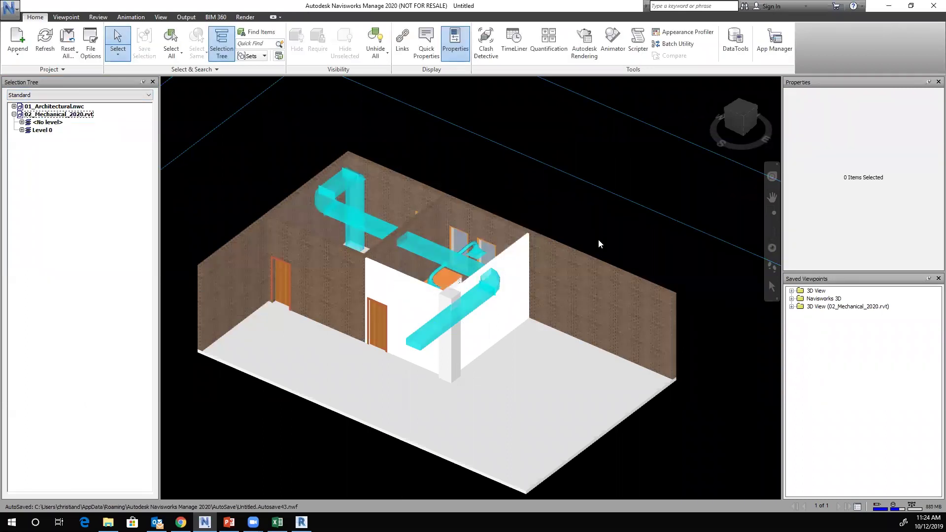
Step: Zoom, pan and orbit until the brick walls, floor slab and cyan ducts are all visible
shift+middle_drag(581, 247, 392, 218)
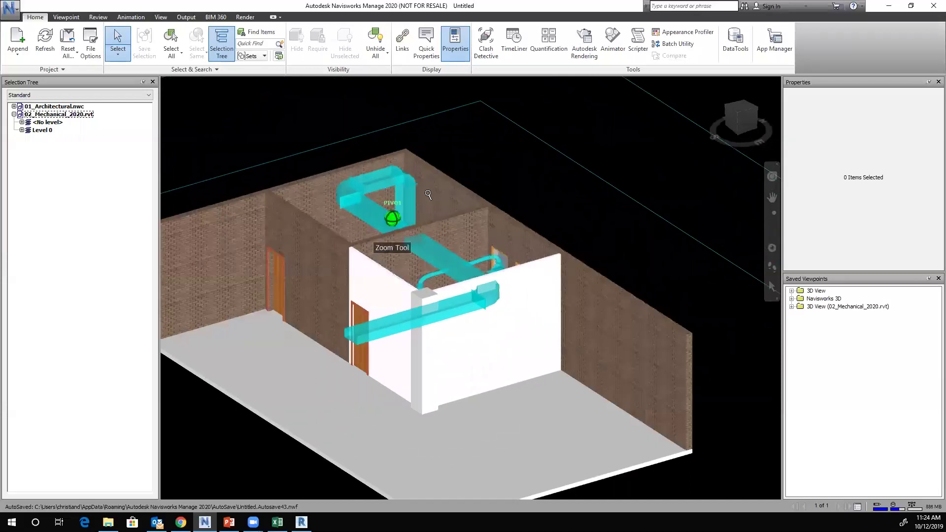
scroll(429, 201, up, 3)
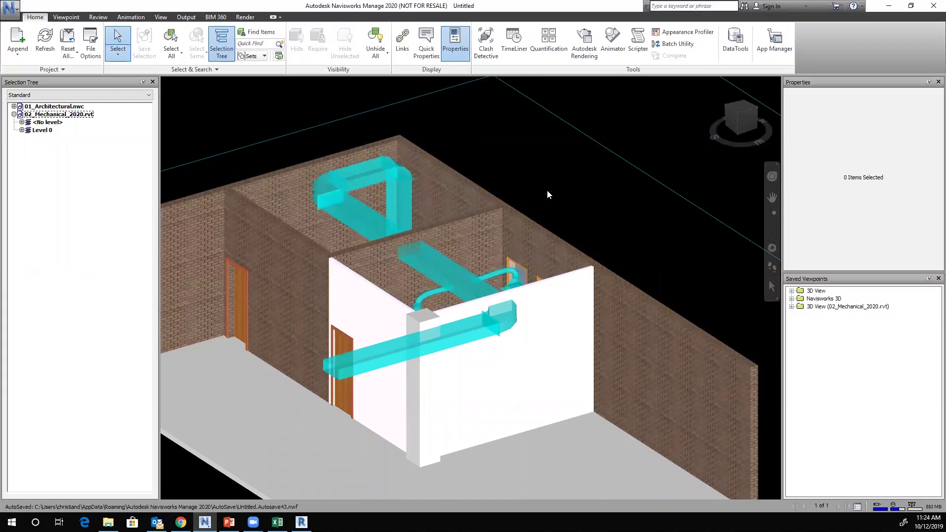
scroll(376, 252, up, 3)
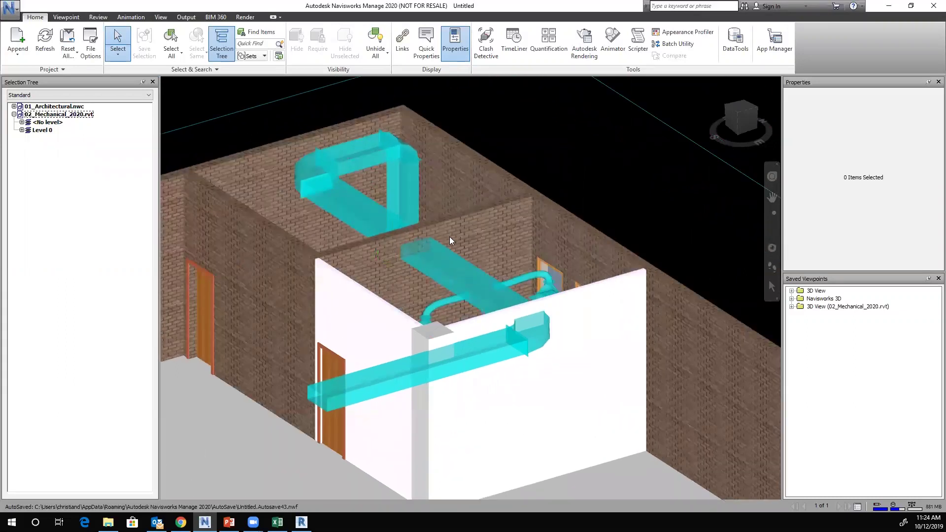
scroll(424, 237, up, 3)
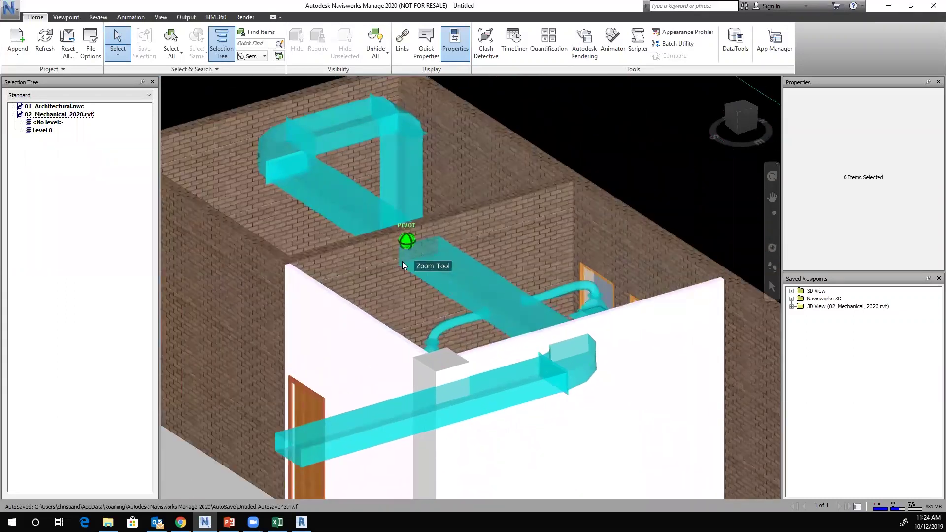
scroll(375, 249, down, 5)
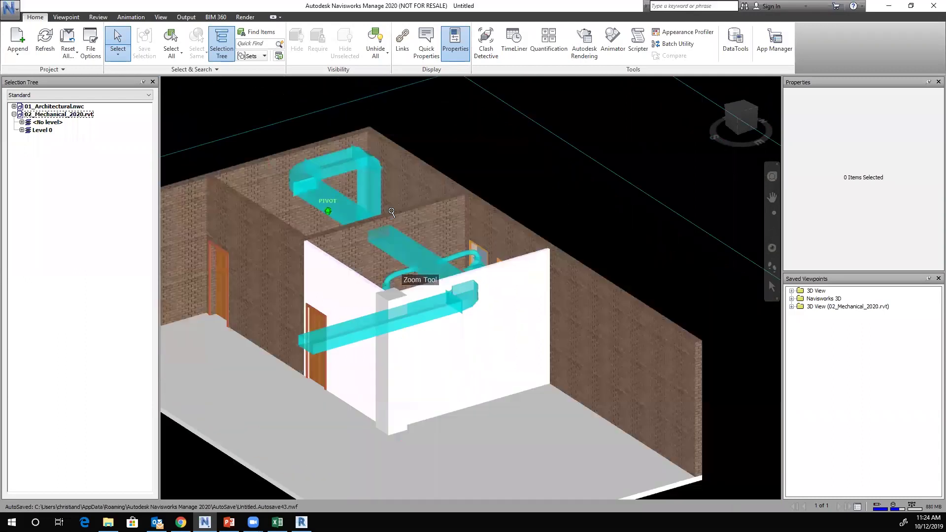
scroll(438, 252, up, 2)
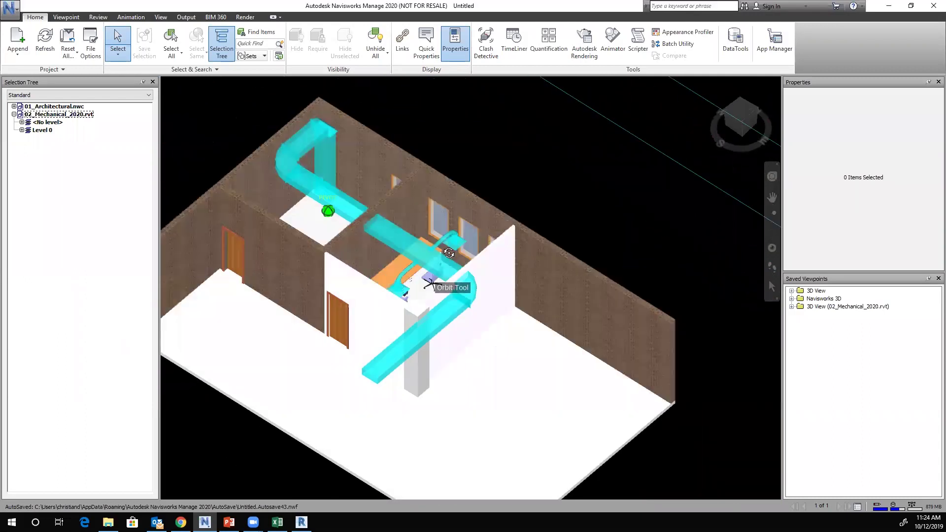
scroll(437, 251, down, 3)
scroll(619, 206, down, 2)
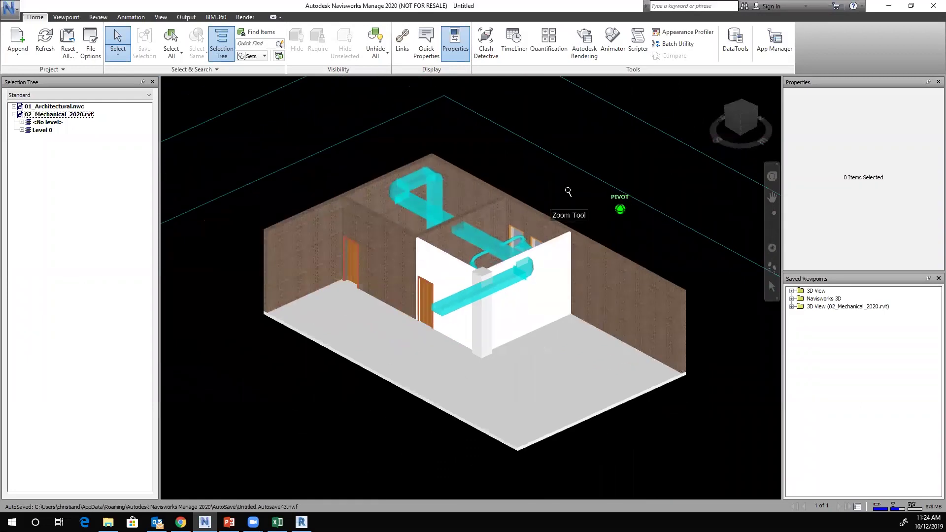
scroll(548, 213, up, 2)
middle_drag(582, 194, 590, 196)
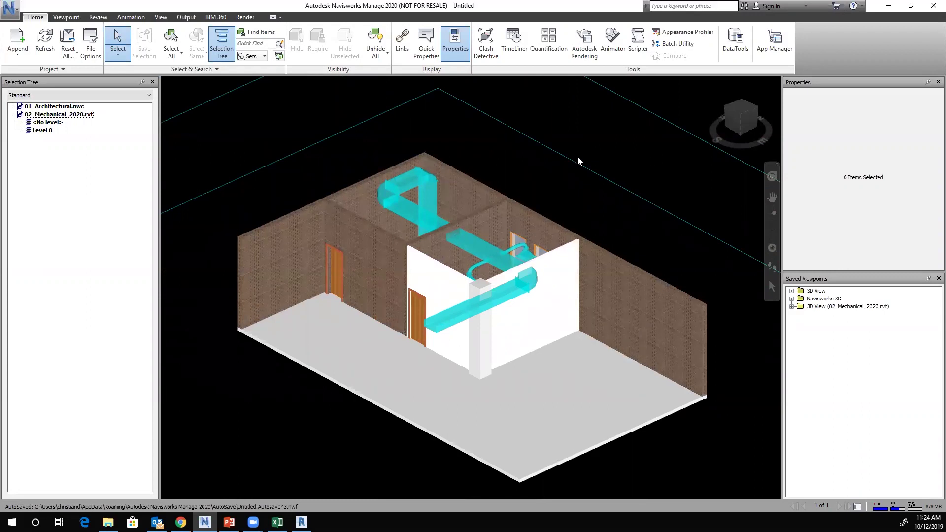
mouse_move(533, 205)
shift+middle_down()
mouse_move(552, 220)
mouse_move(562, 205)
mouse_move(547, 213)
shift+middle_up()
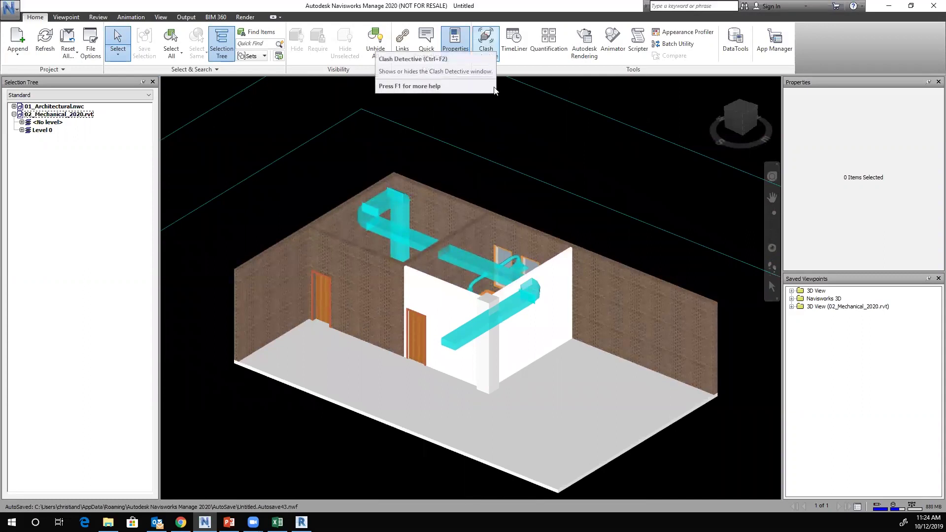
Step: Open Clash Detective, position its panel beside the model, and add a new test, Test 1
click(486, 43)
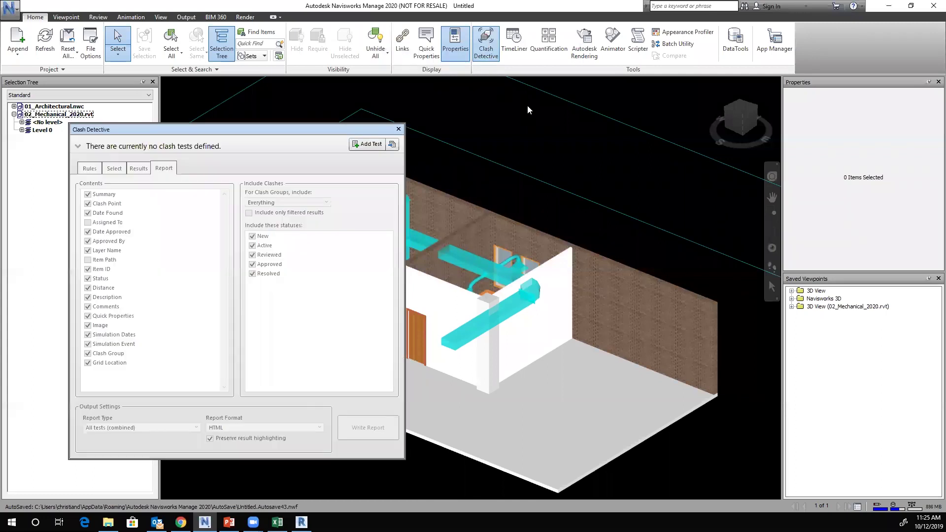
drag(231, 133, 227, 109)
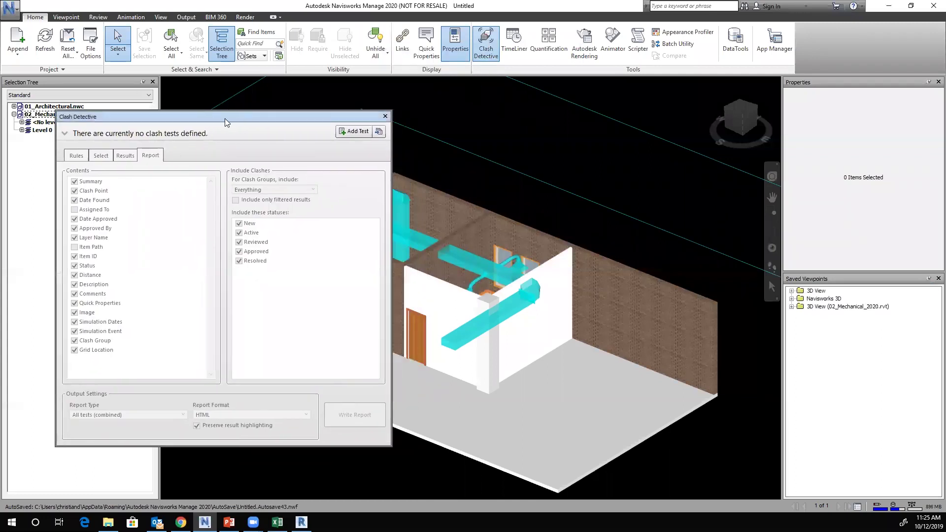
drag(224, 117, 198, 108)
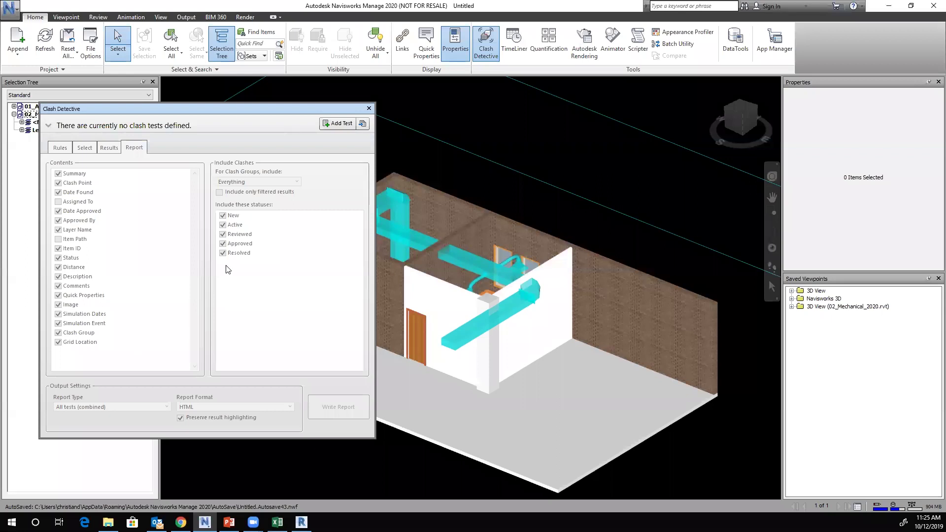
click(341, 124)
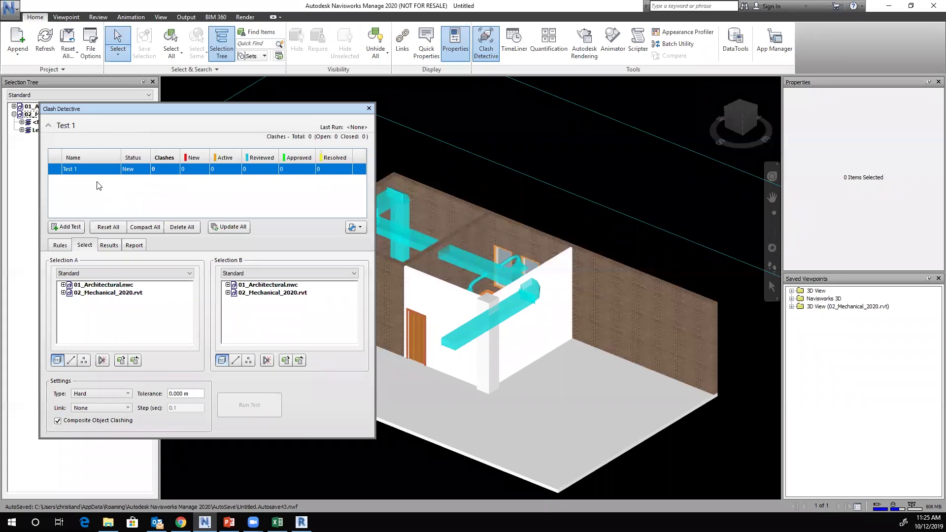
Step: Rename the clash test from Test 1 to ARCHvsMECH
click(83, 168)
drag(69, 169, 119, 169)
text(ARCHvsMECH)
click(231, 191)
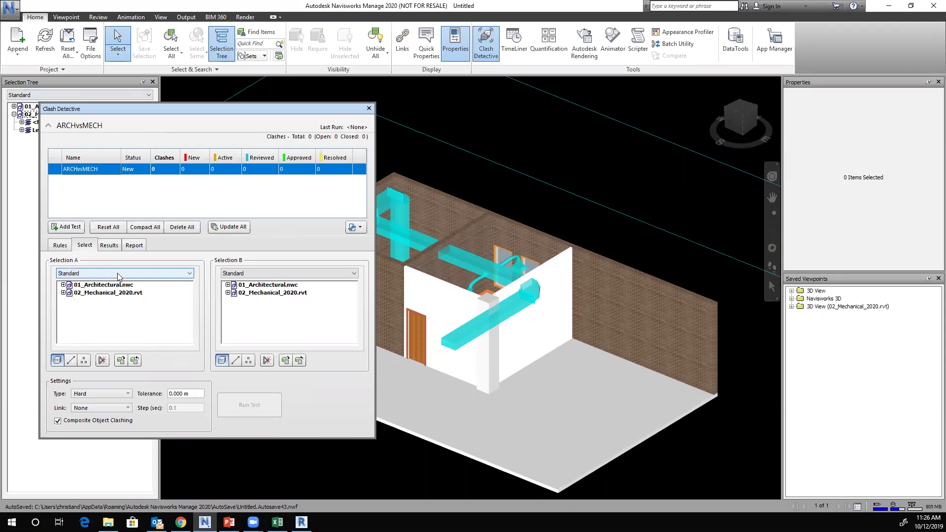
Step: Set Selection A to 01_Architectural.nwc and Selection B to 02_Mechanical_2020.rvt
click(63, 284)
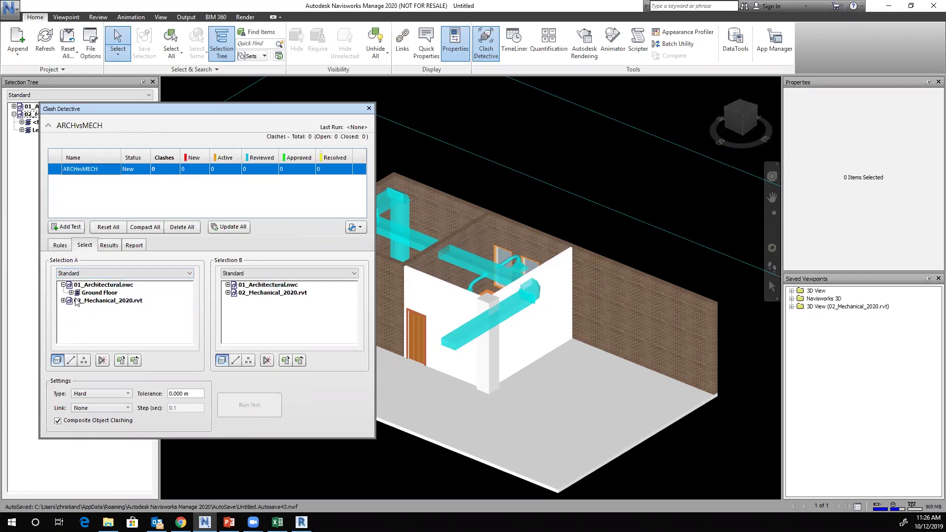
click(71, 293)
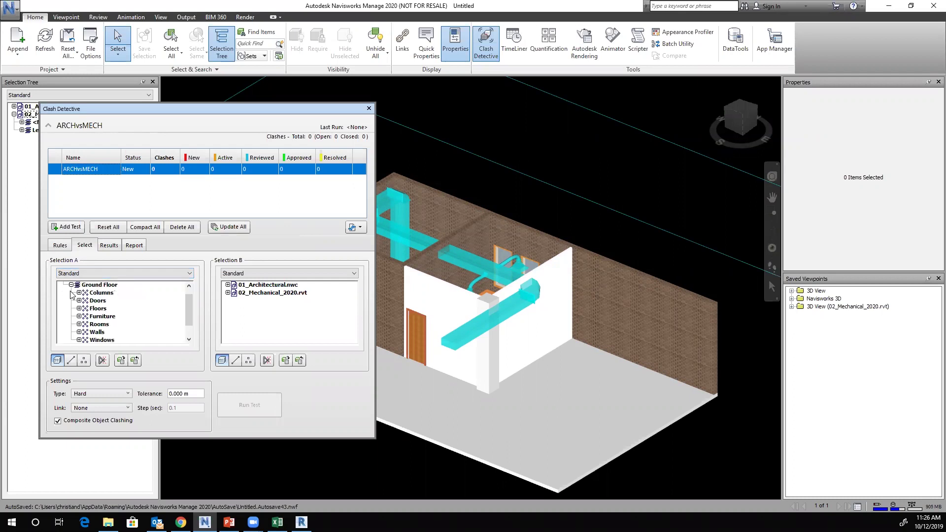
click(98, 301)
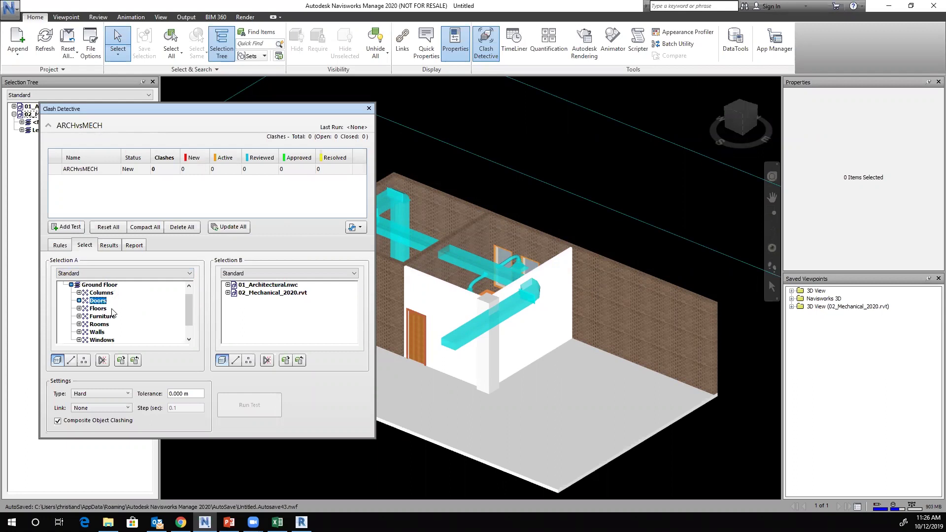
scroll(114, 319, up, 1)
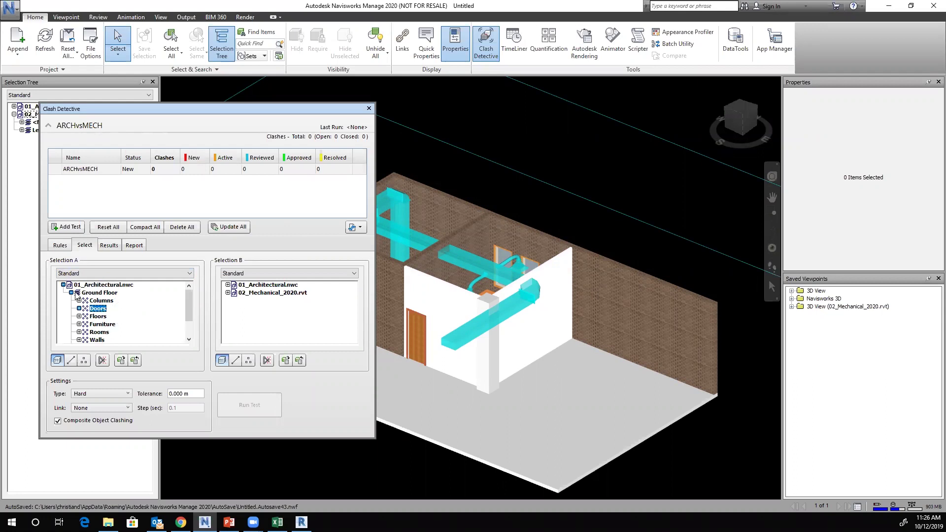
click(107, 288)
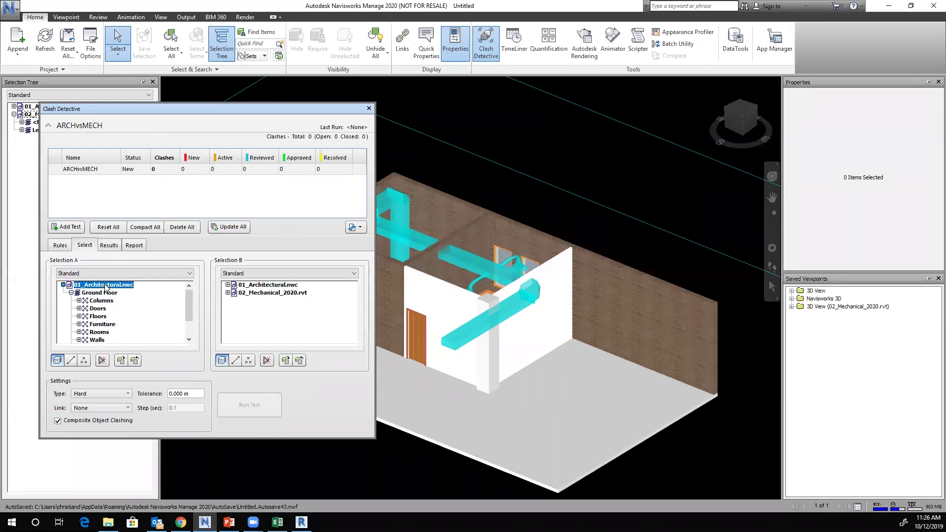
click(63, 285)
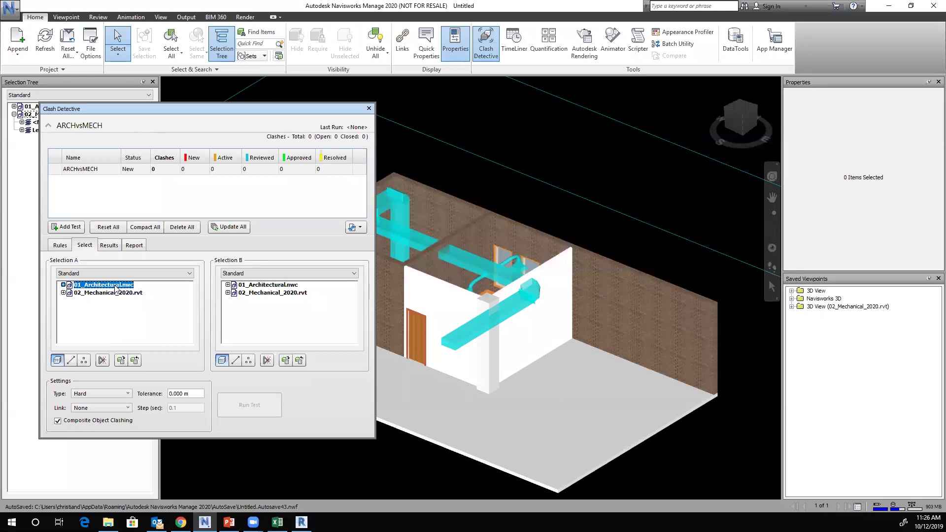
click(274, 293)
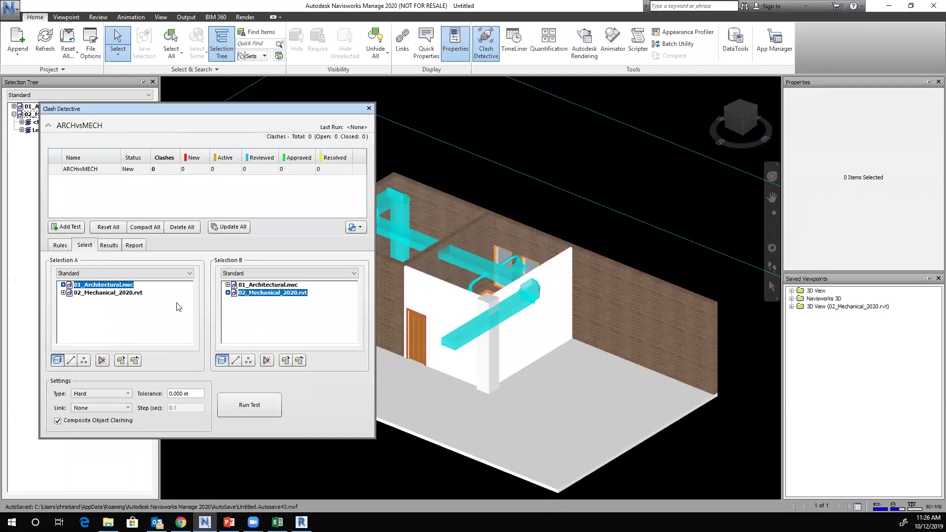
click(189, 273)
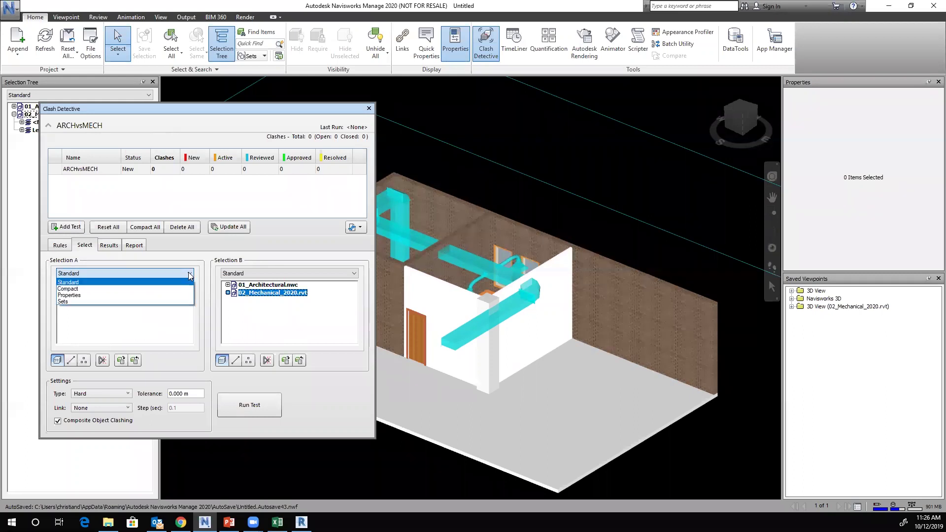
click(63, 302)
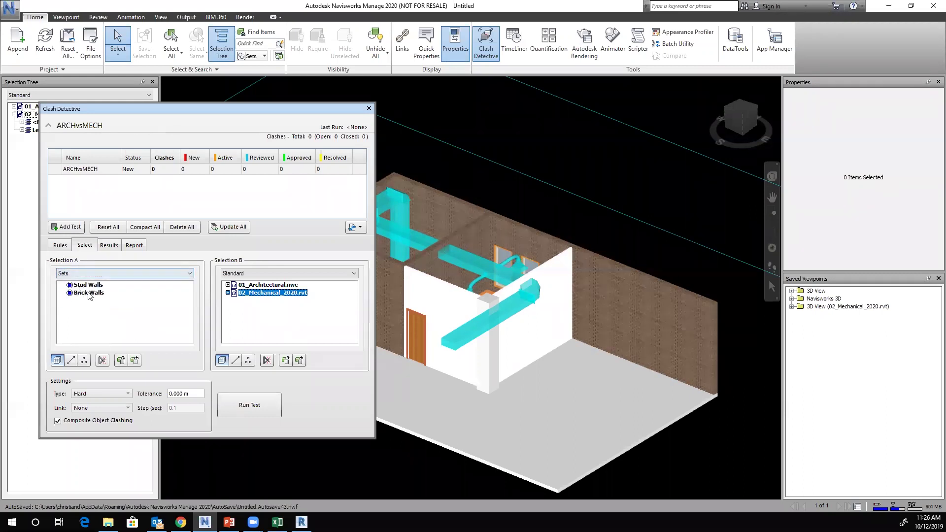
click(190, 274)
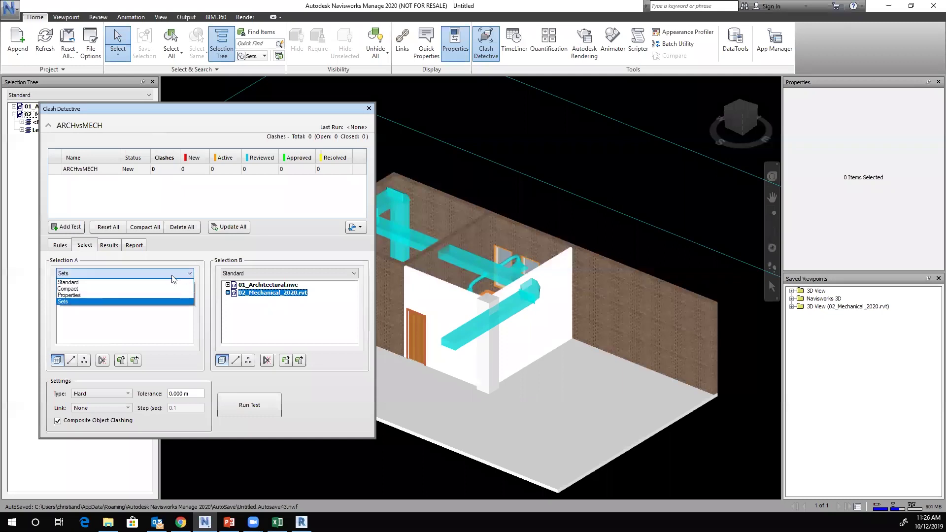
click(72, 282)
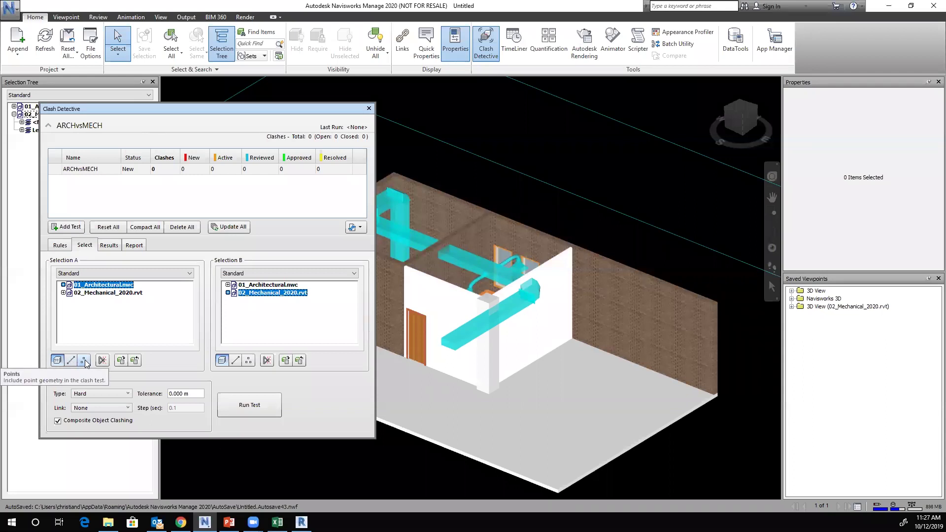
Step: Turn on Points and Self-Intersect for Selection A, 01_Architectural.nwc
click(84, 361)
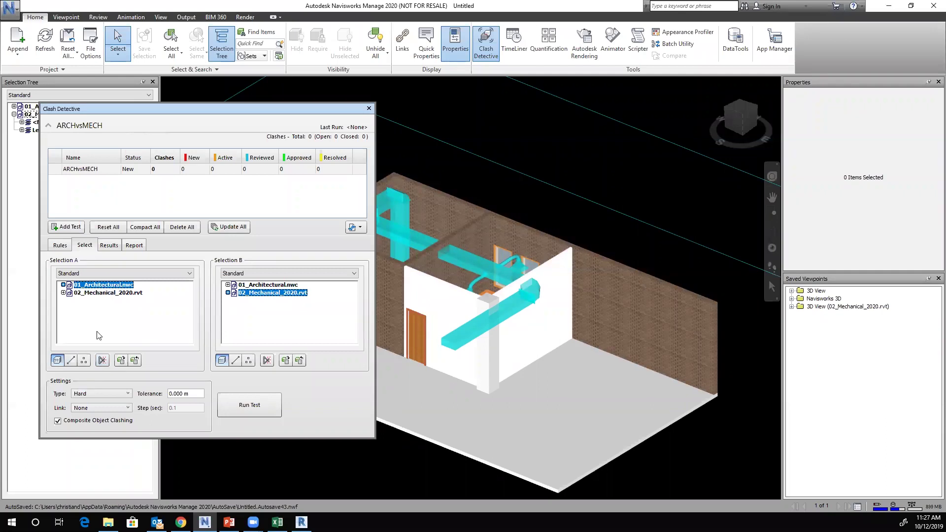
click(102, 362)
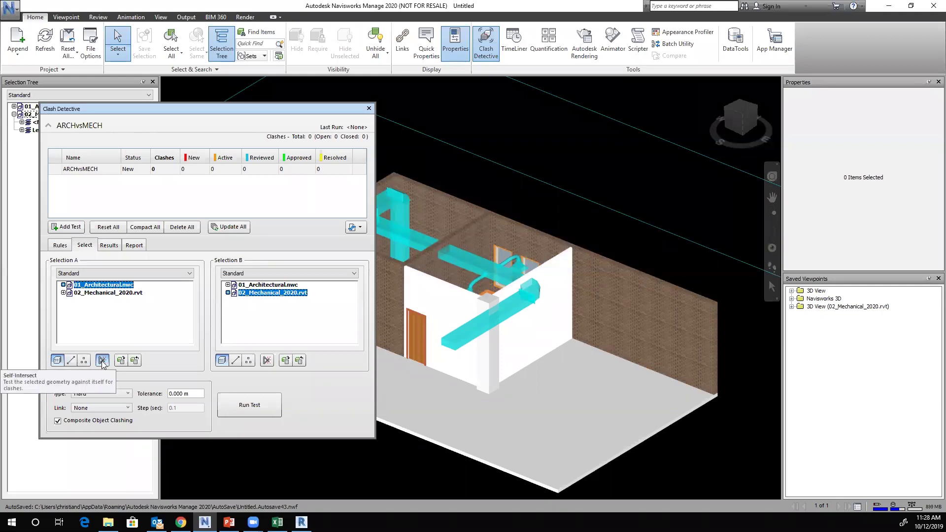
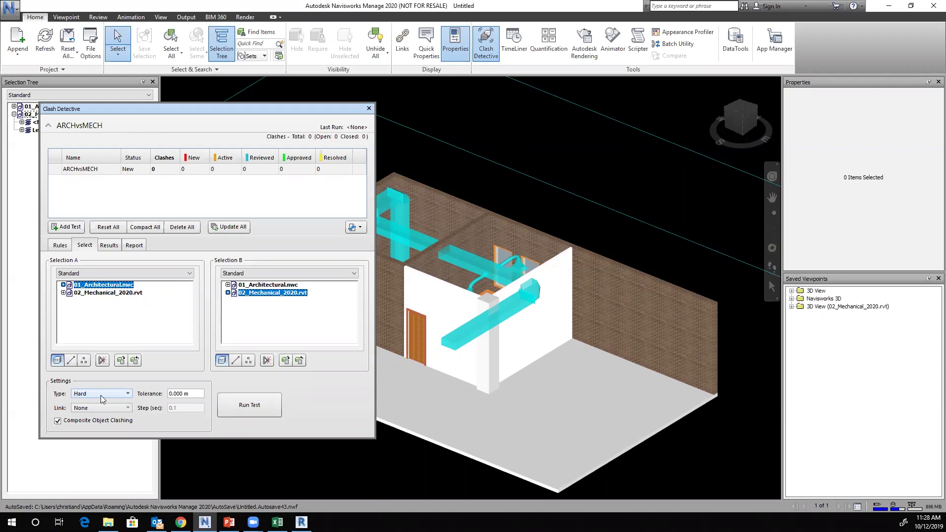
Step: Try the Hard (Conservative) and Clearance clash types, then leave the type at Hard
click(100, 394)
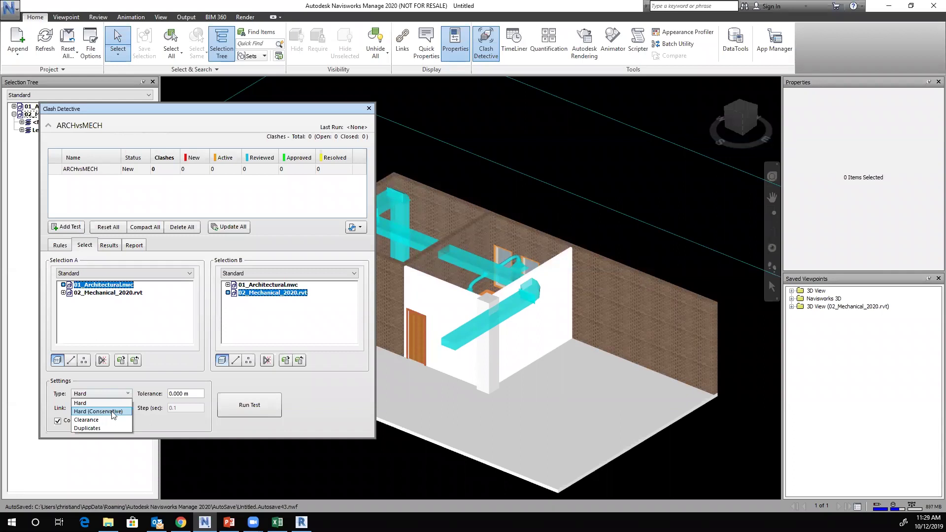
click(322, 416)
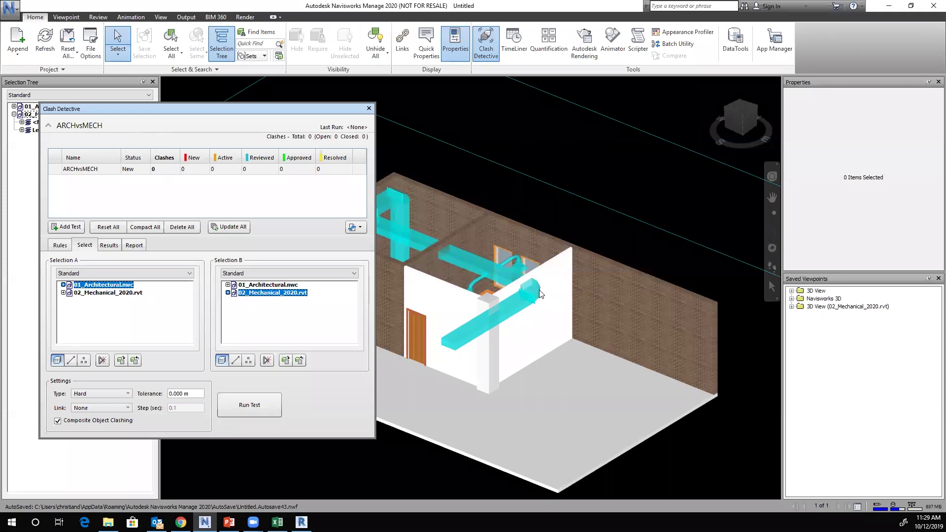
click(86, 393)
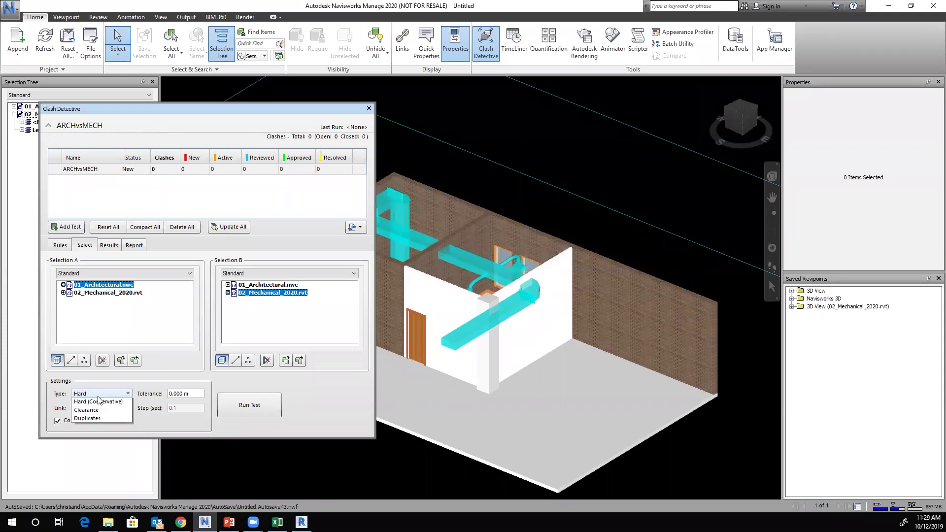
click(109, 405)
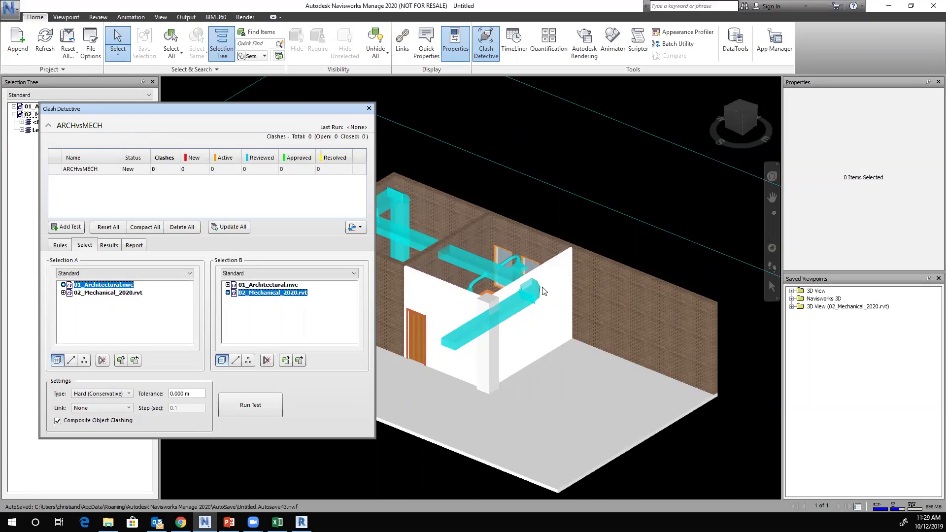
click(103, 393)
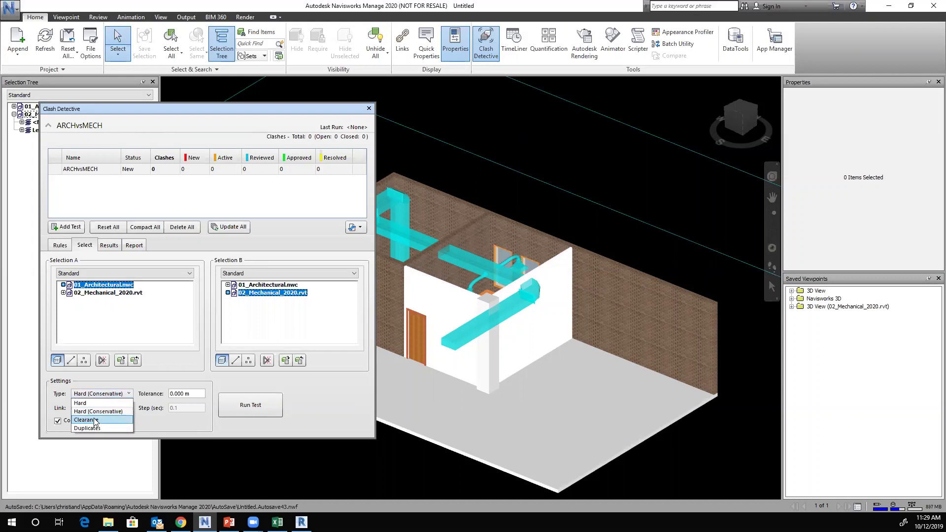
click(86, 419)
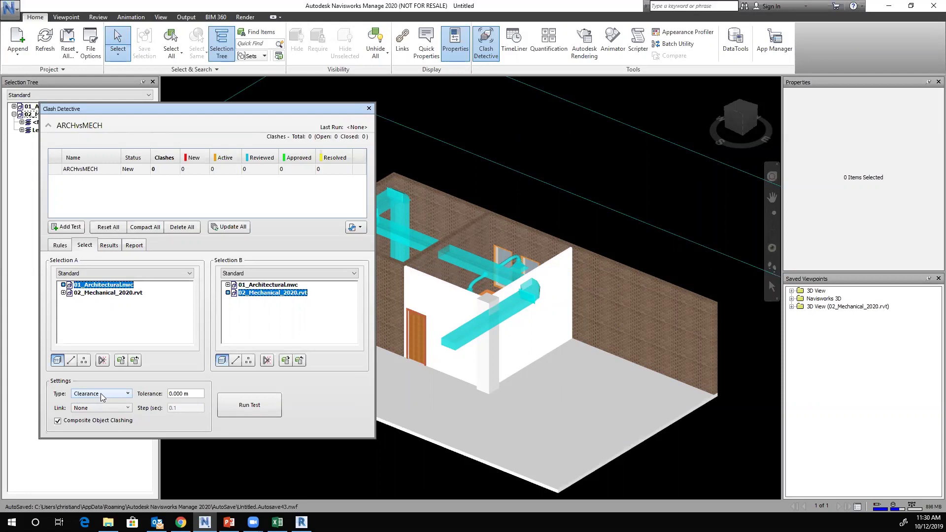
click(101, 393)
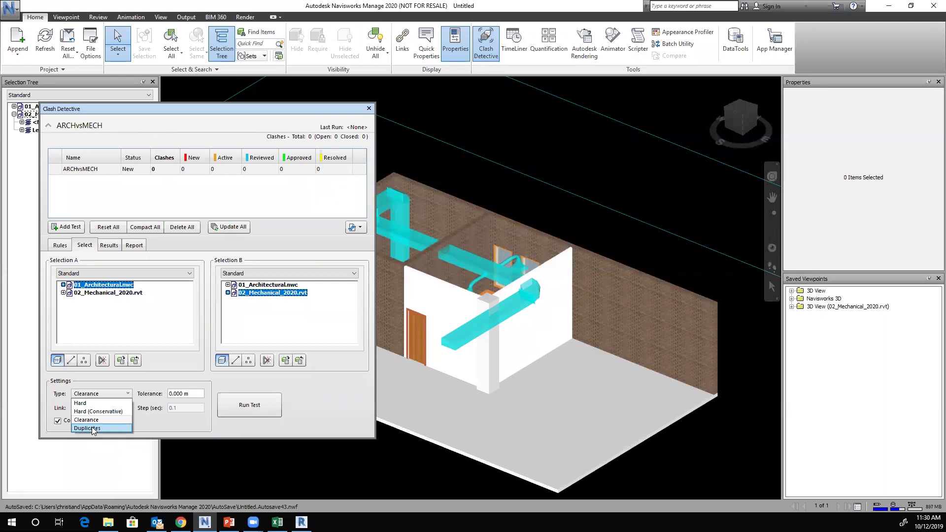
click(82, 404)
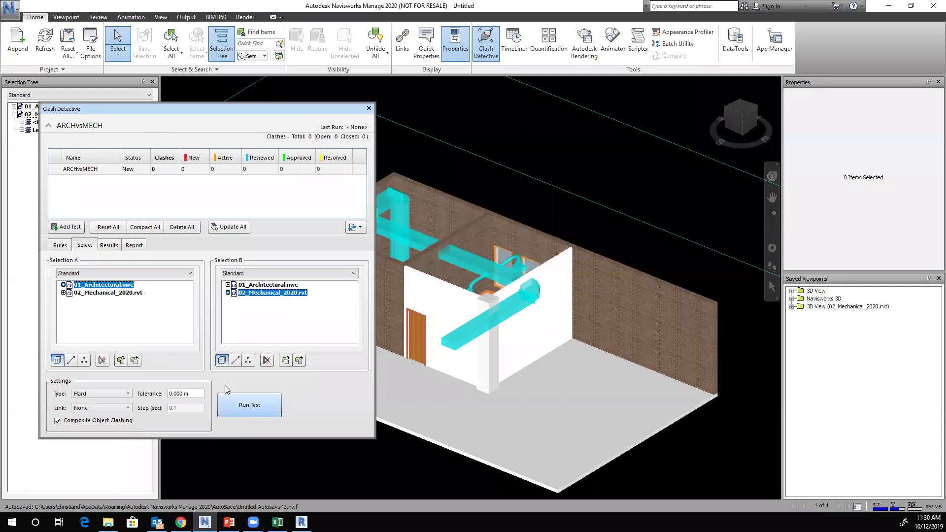
click(109, 245)
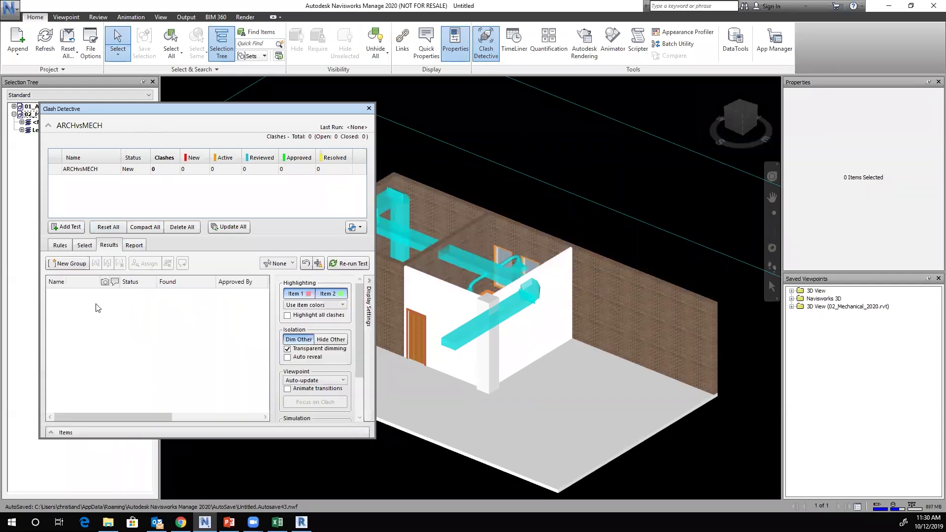
click(85, 245)
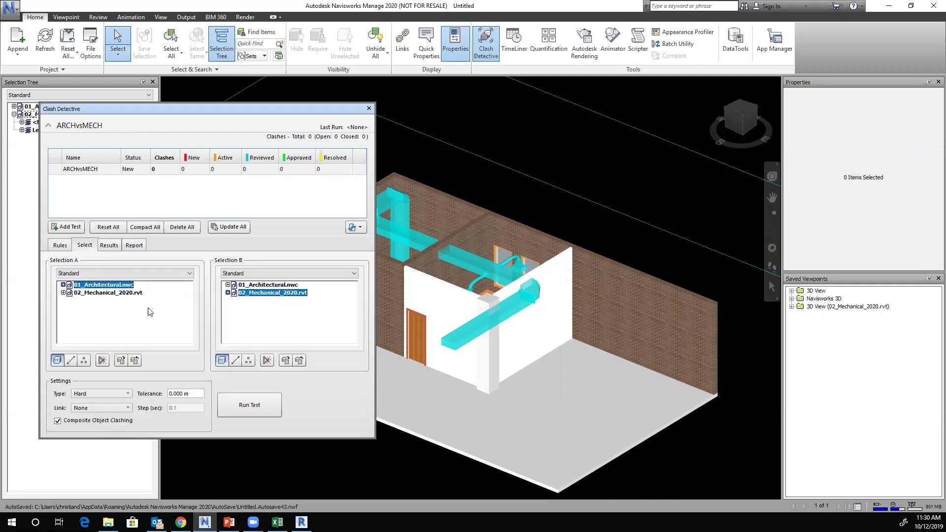
Step: Run ARCHvsMECH, then toggle Item 1/Item 2 highlighting and Dim Other on the first clash
click(248, 405)
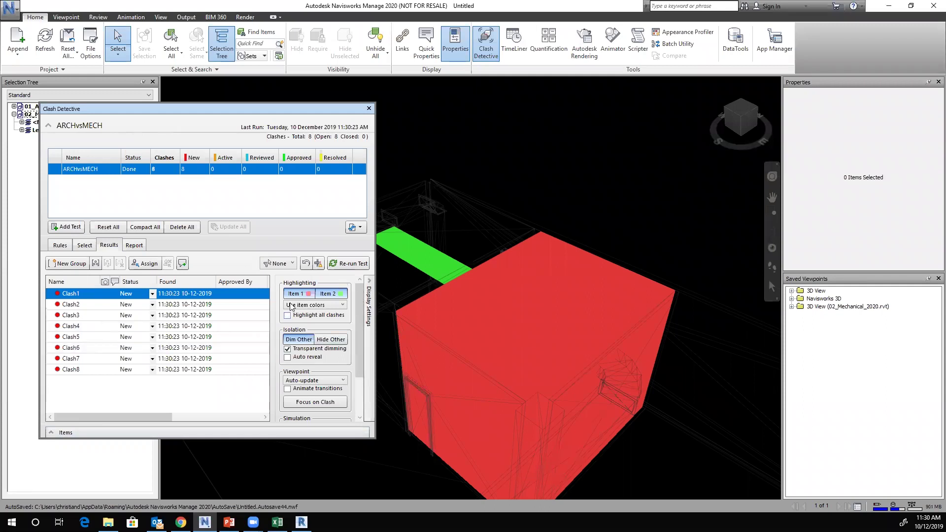
click(328, 294)
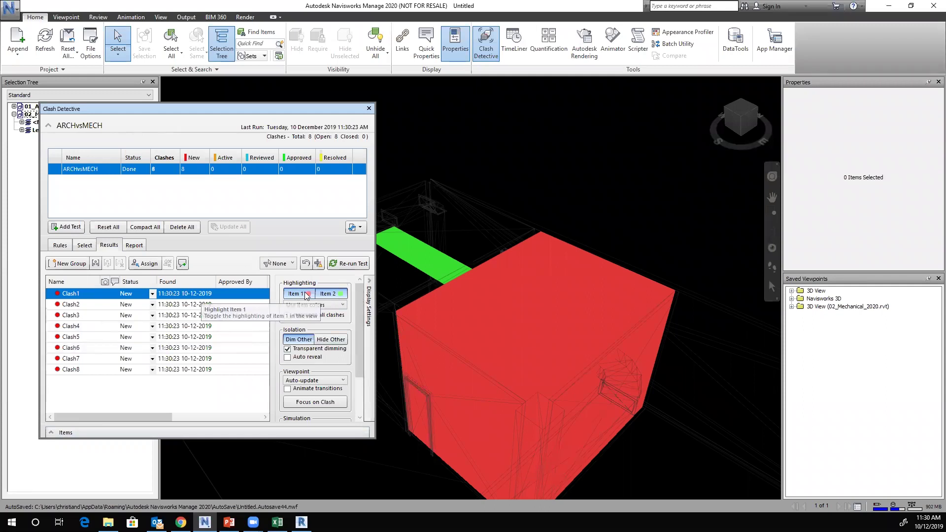
click(296, 294)
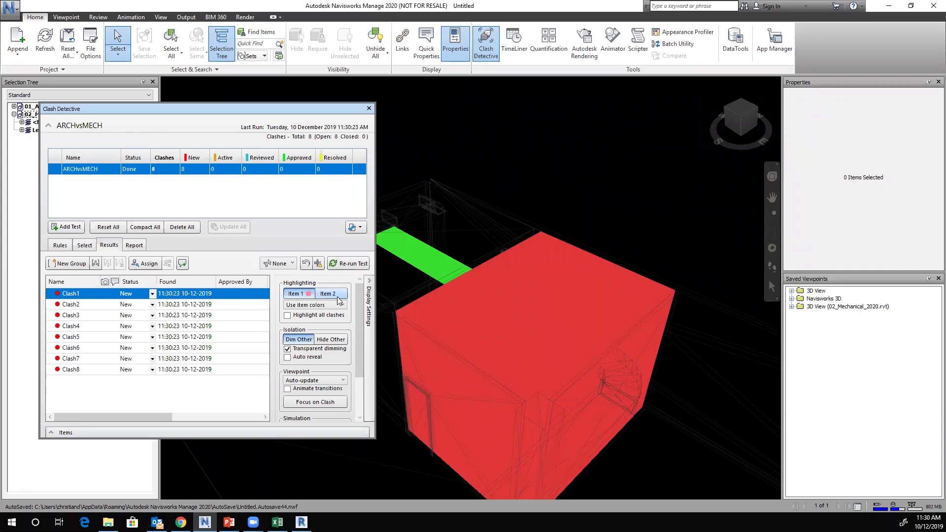
click(336, 294)
click(318, 404)
click(299, 340)
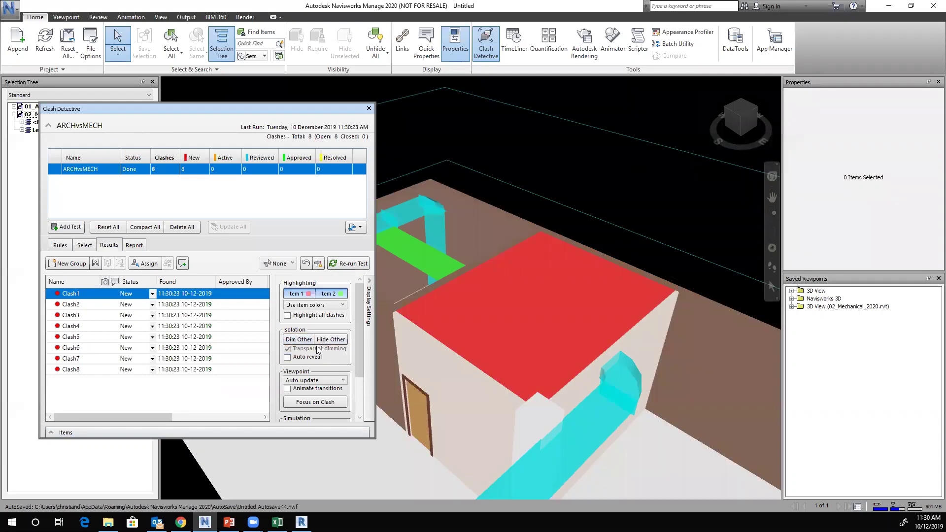
click(300, 339)
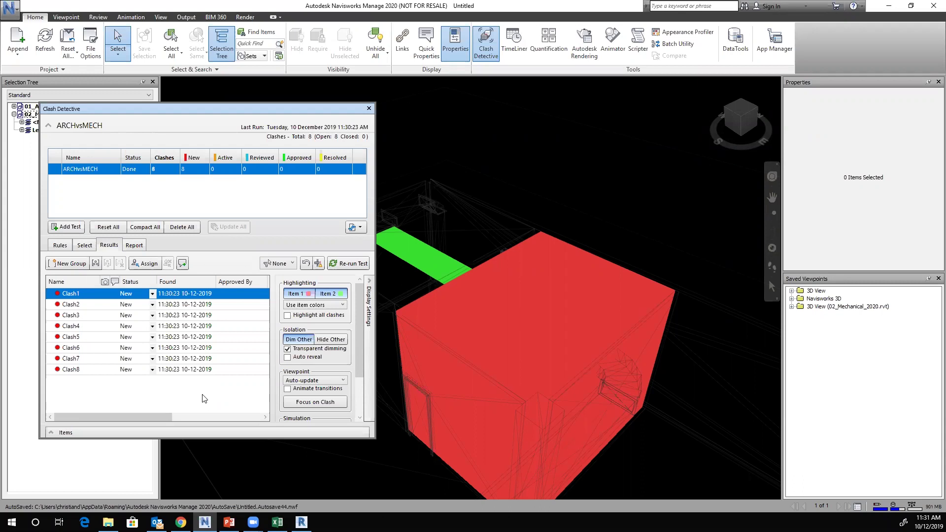
click(71, 308)
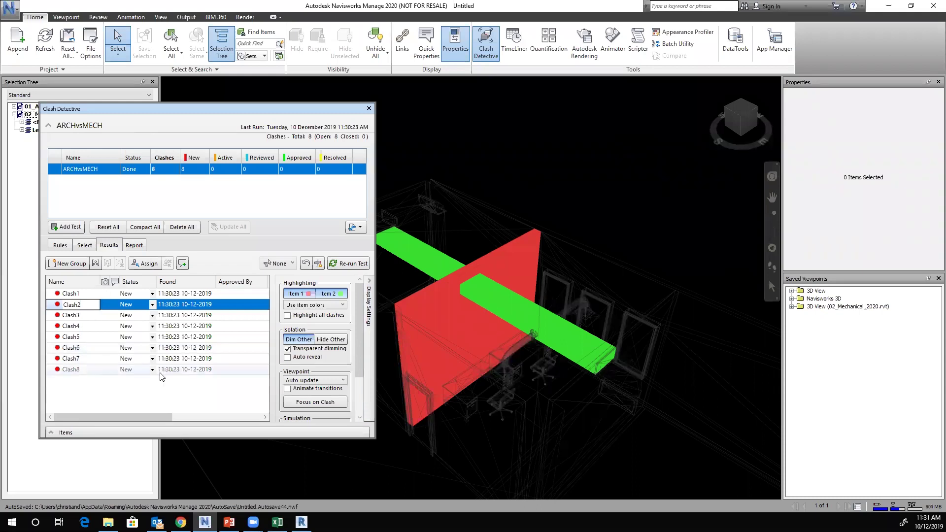
click(71, 315)
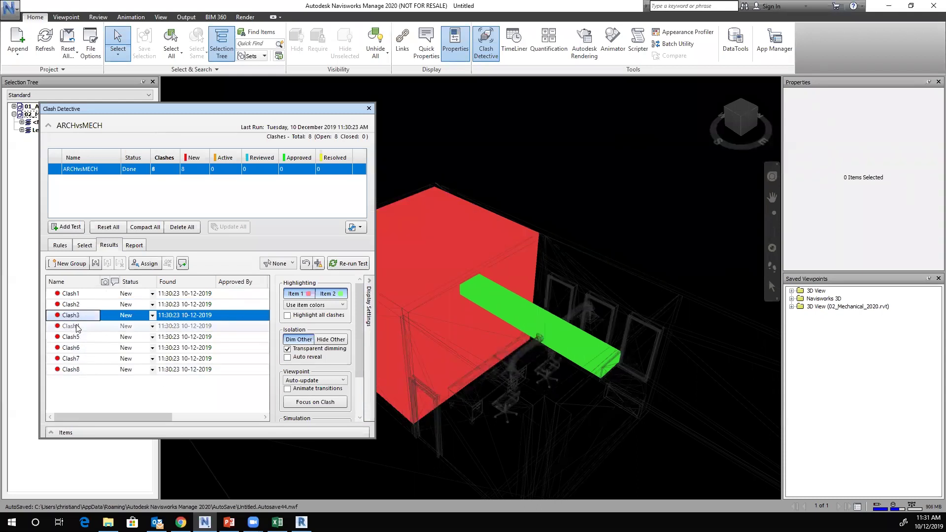
click(75, 327)
click(79, 338)
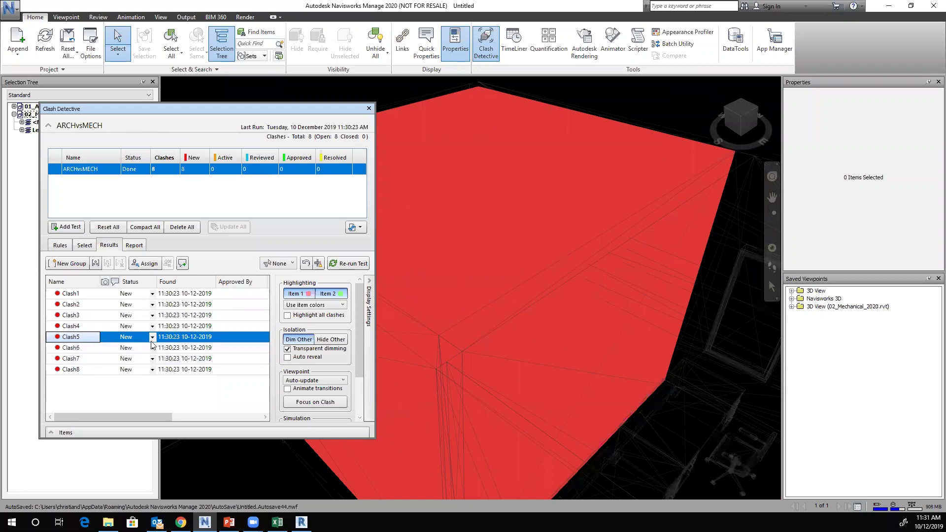
click(77, 347)
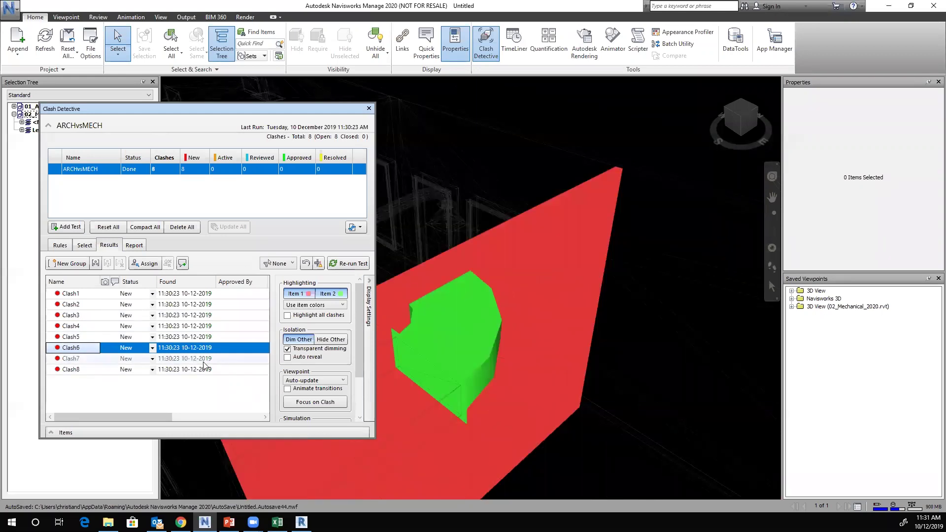
click(76, 359)
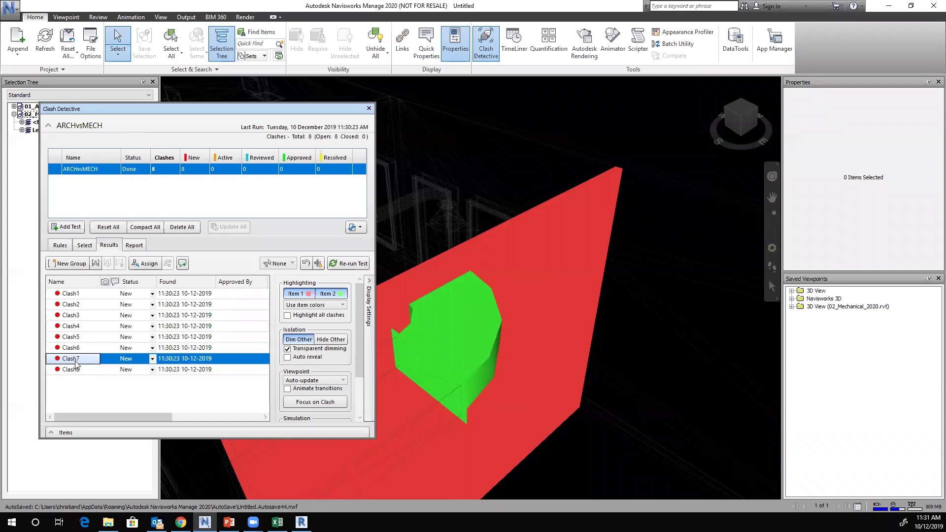
click(79, 369)
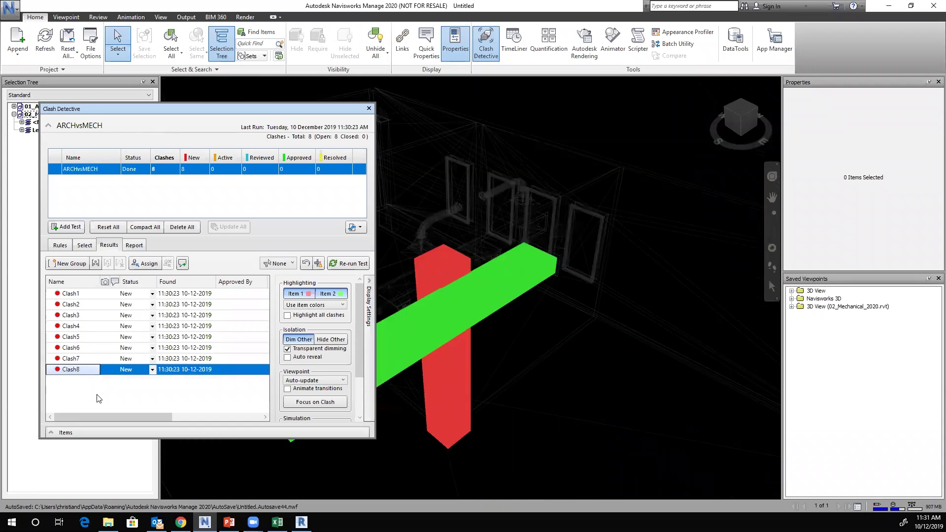
click(80, 294)
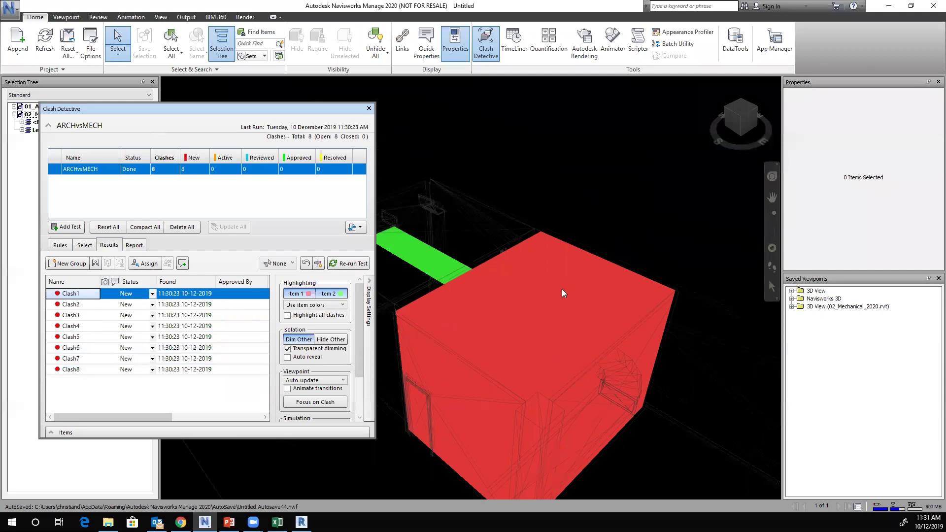
Step: Mark Clash1 as Reviewed first, then change its status to Approved
click(152, 294)
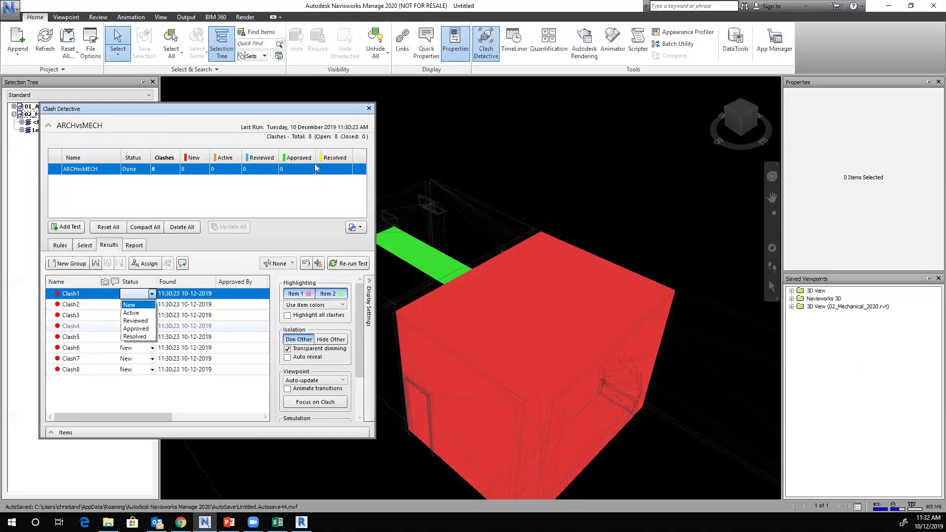
click(138, 322)
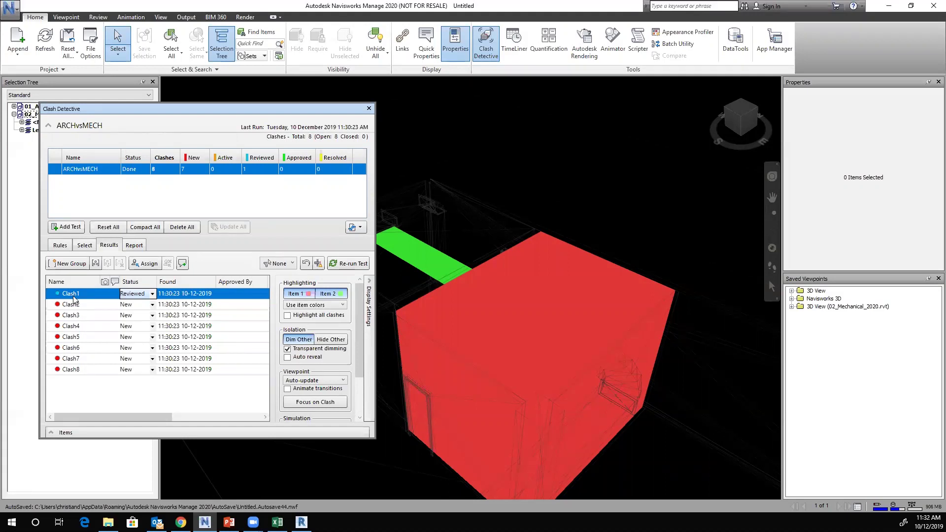
click(152, 294)
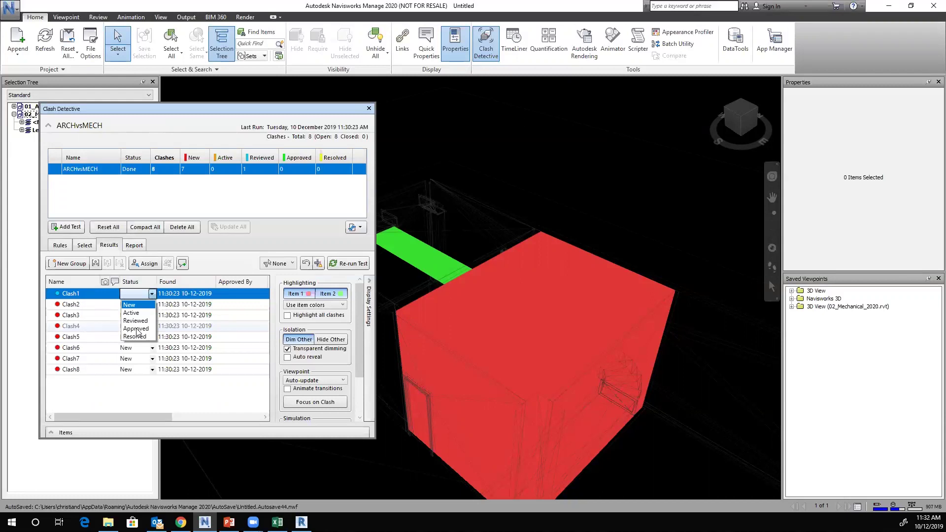
click(136, 328)
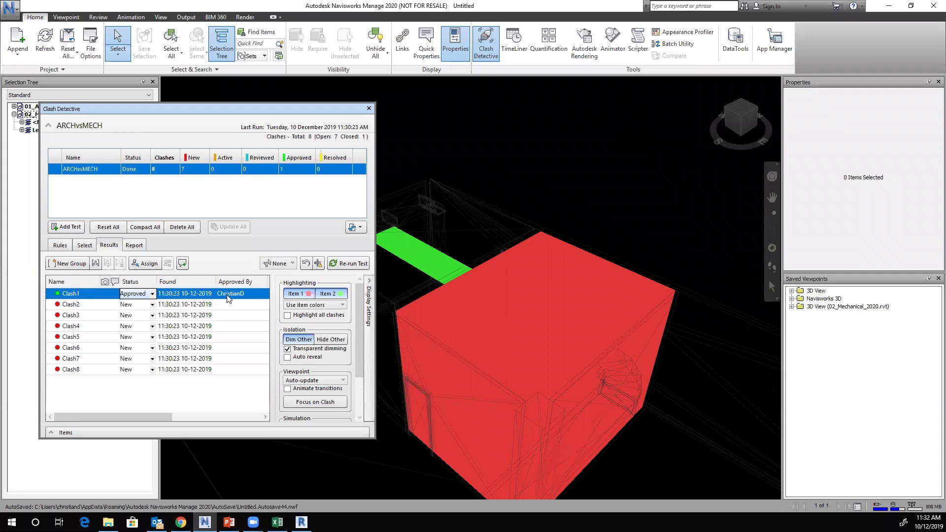
Step: Step through the clashes and set Clash3, Clash5 and Clash7 to Approved
click(74, 304)
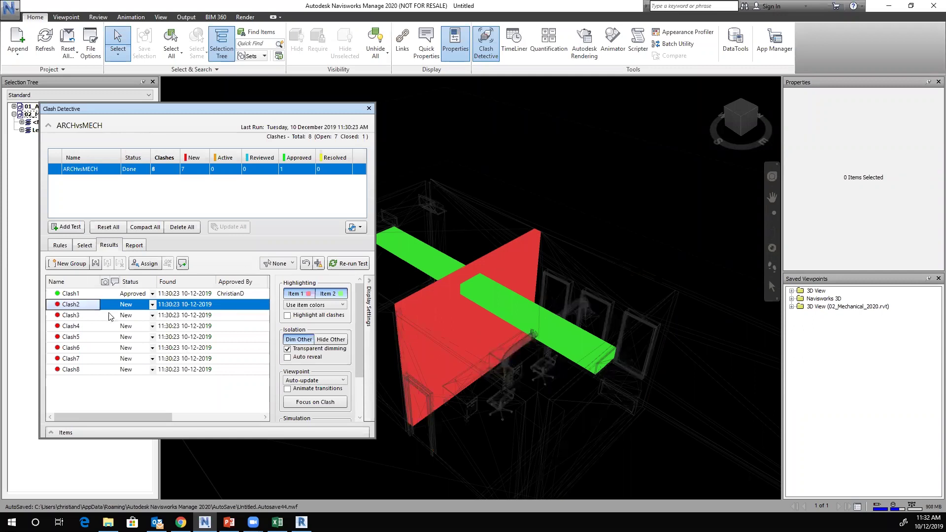
click(77, 317)
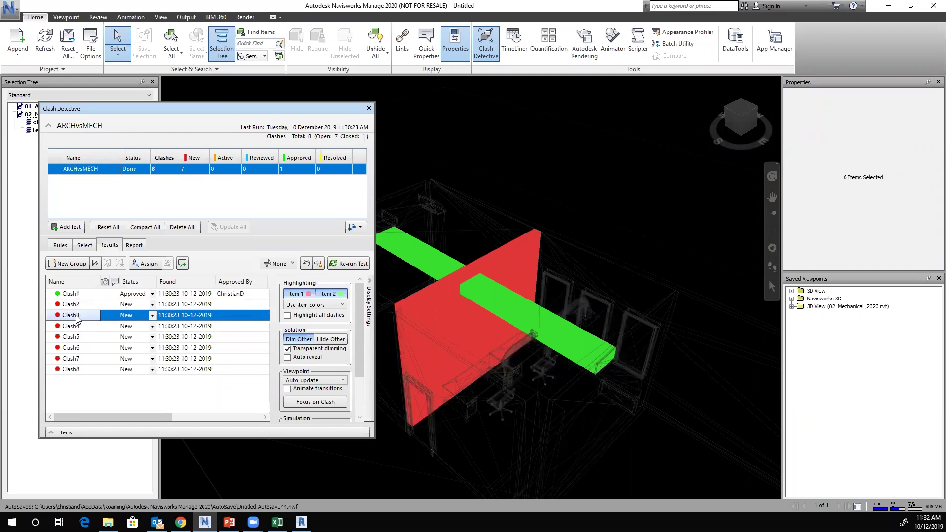
click(152, 315)
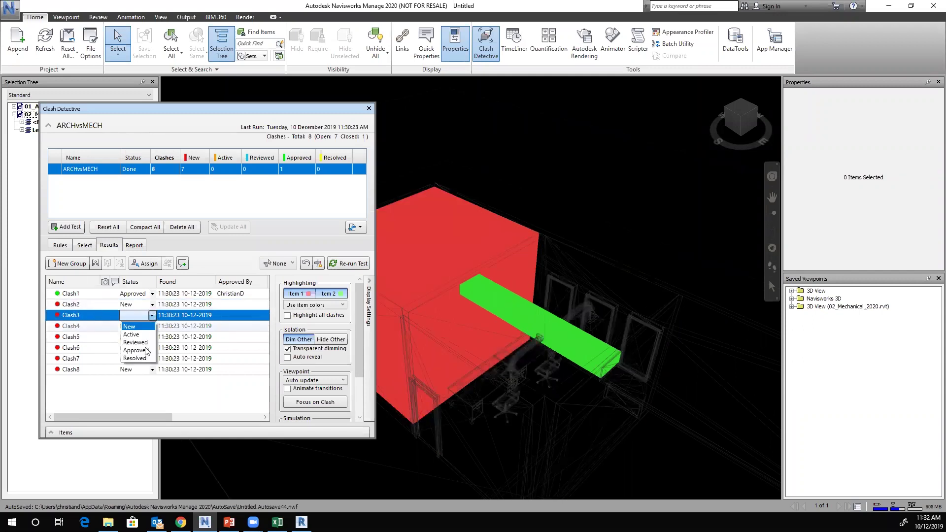
click(136, 339)
click(76, 329)
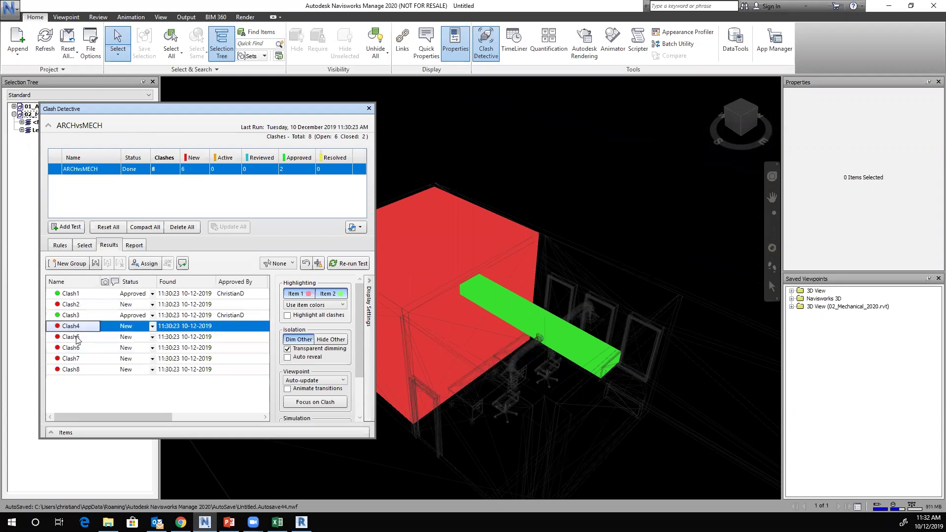
click(89, 337)
click(152, 338)
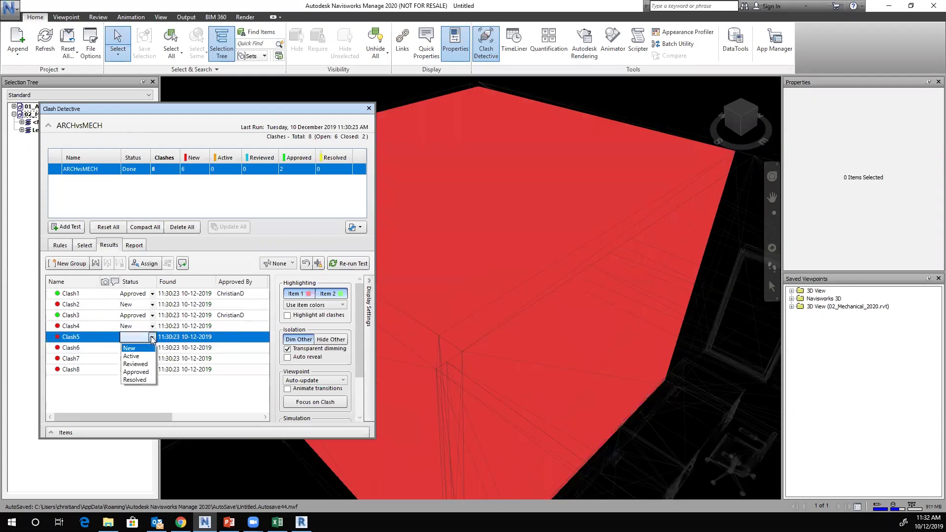
click(129, 359)
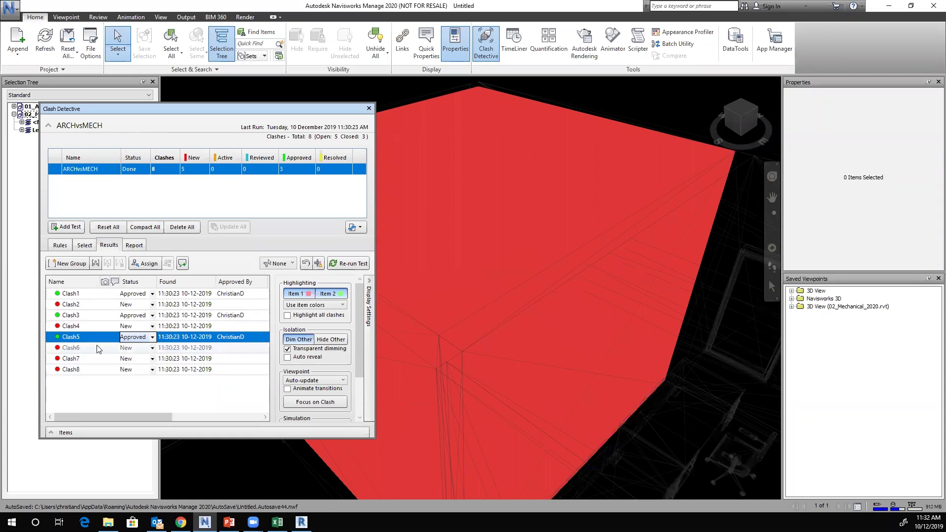
click(96, 347)
click(116, 359)
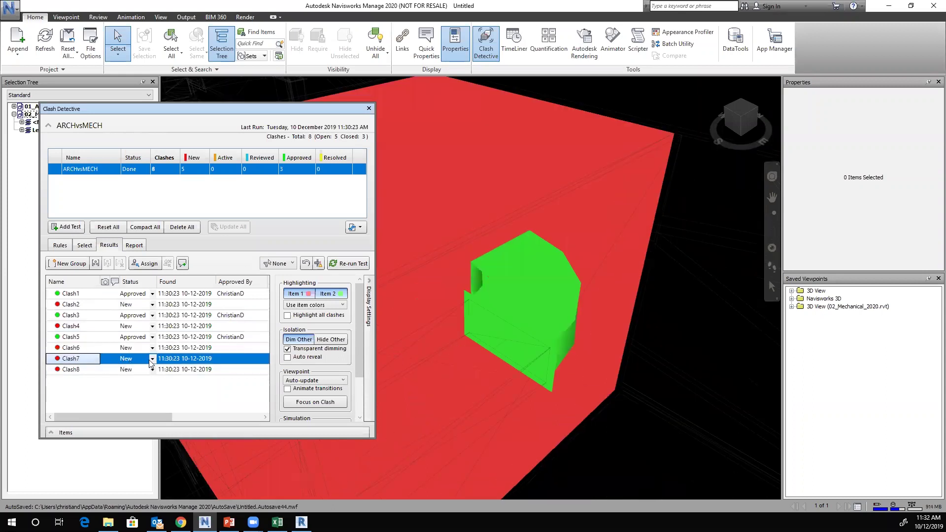
click(152, 359)
click(137, 394)
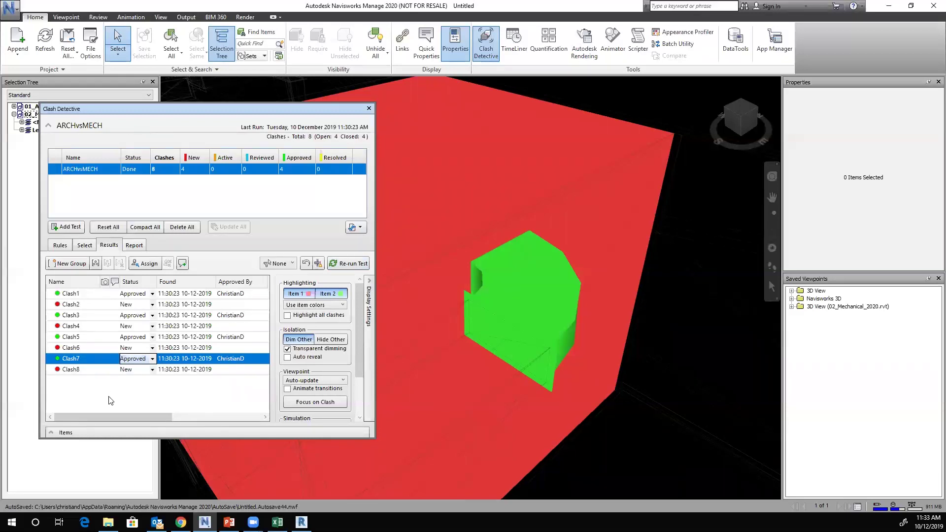
Step: Create a clash group named Approved and drag Clash1, Clash3, Clash5 and Clash7 into it
click(69, 264)
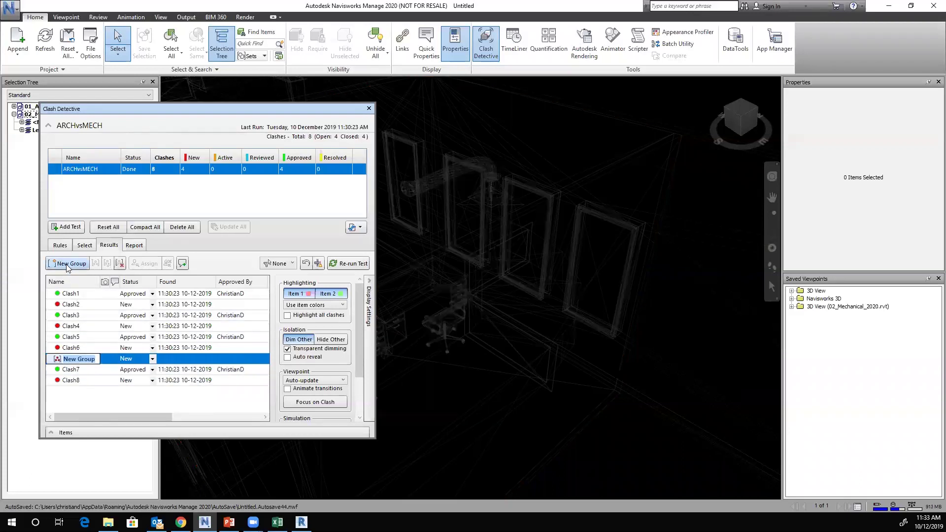
text(Approved)
key(Return)
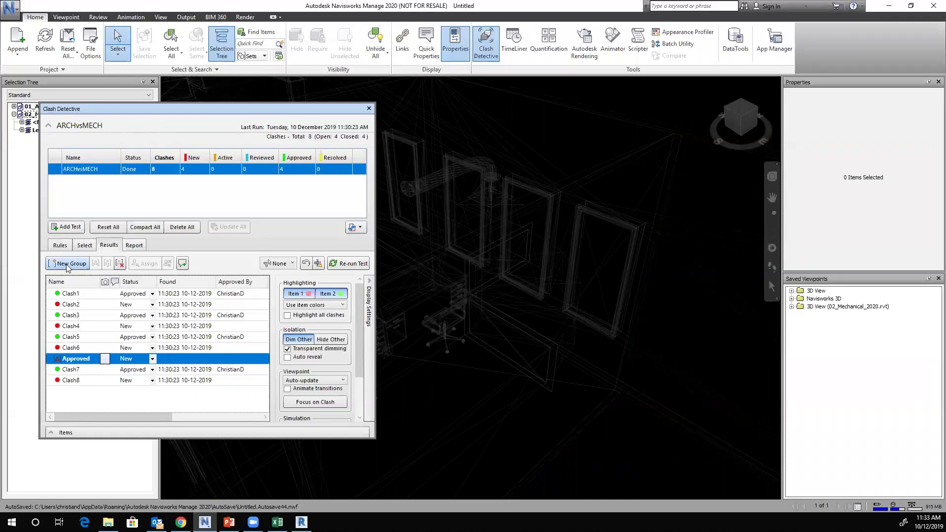
click(72, 293)
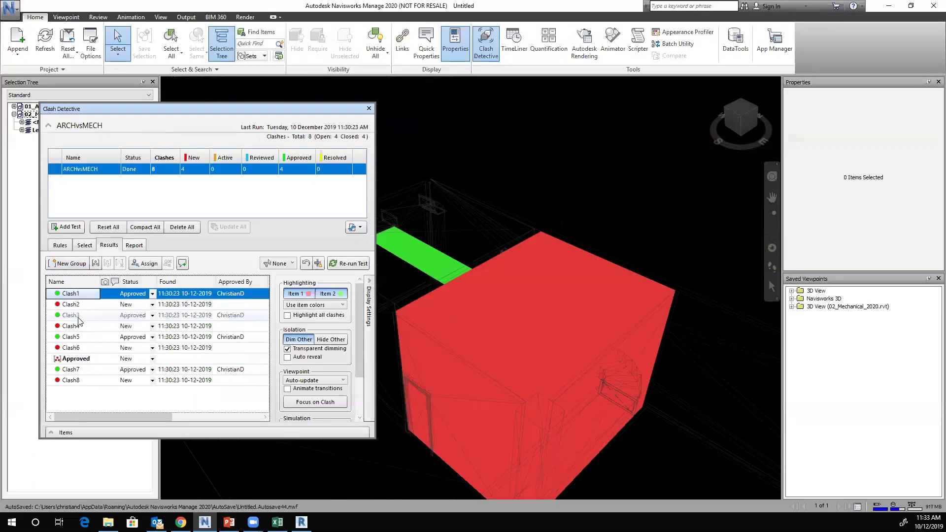
ctrl+click(74, 315)
ctrl+click(74, 337)
ctrl+click(76, 369)
mouse_move(78, 375)
mouse_down()
mouse_move(89, 373)
mouse_move(78, 363)
mouse_up()
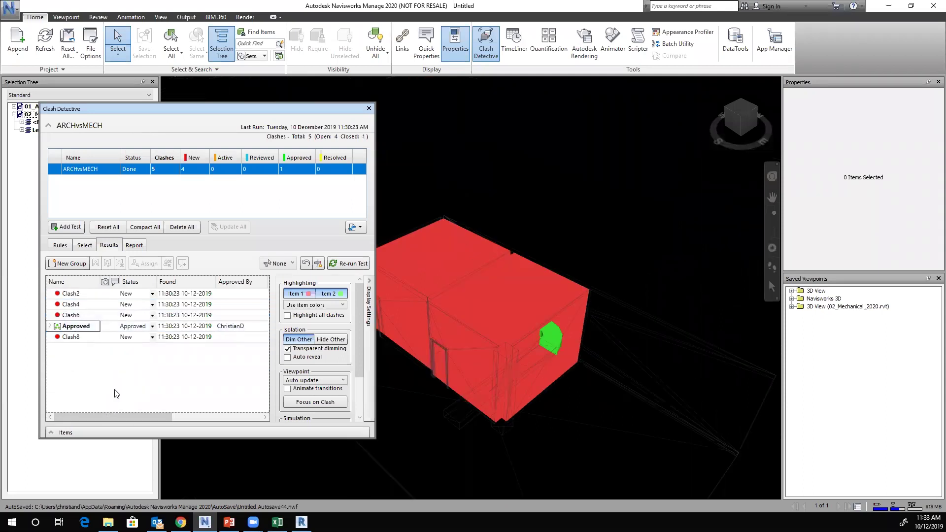
Step: Expand the Approved group to review Clash1 and the group, then collapse it
click(49, 326)
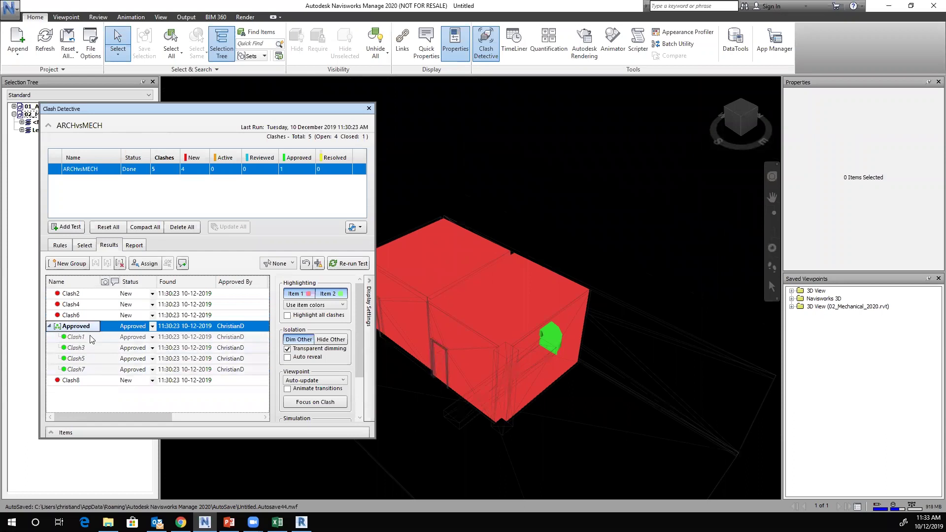
click(91, 337)
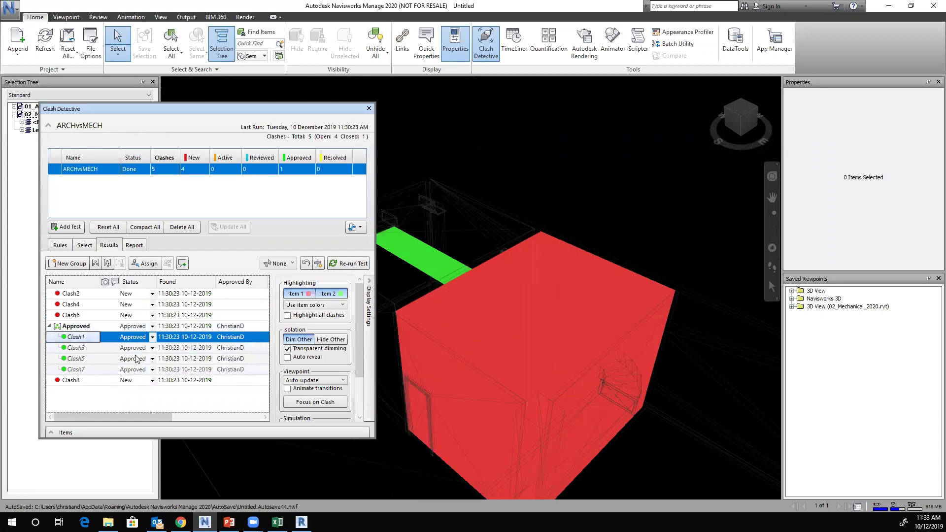
click(54, 326)
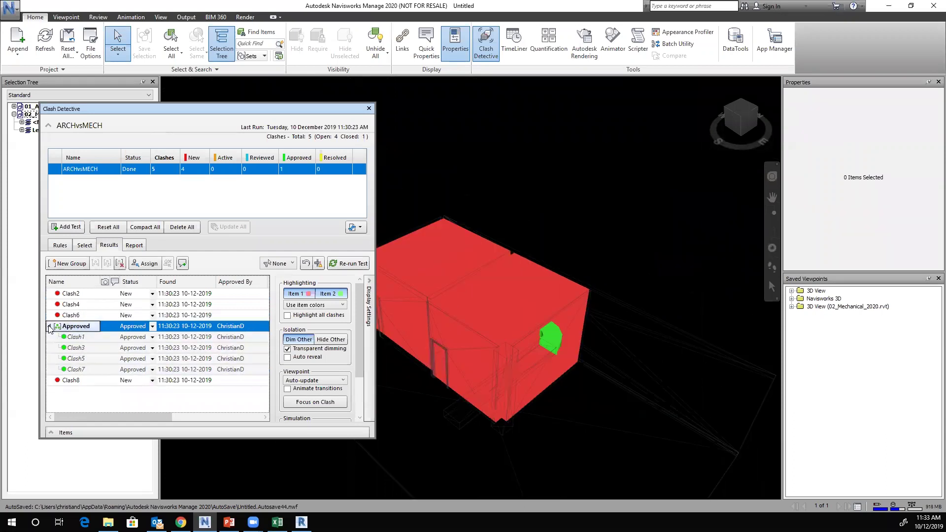
click(50, 326)
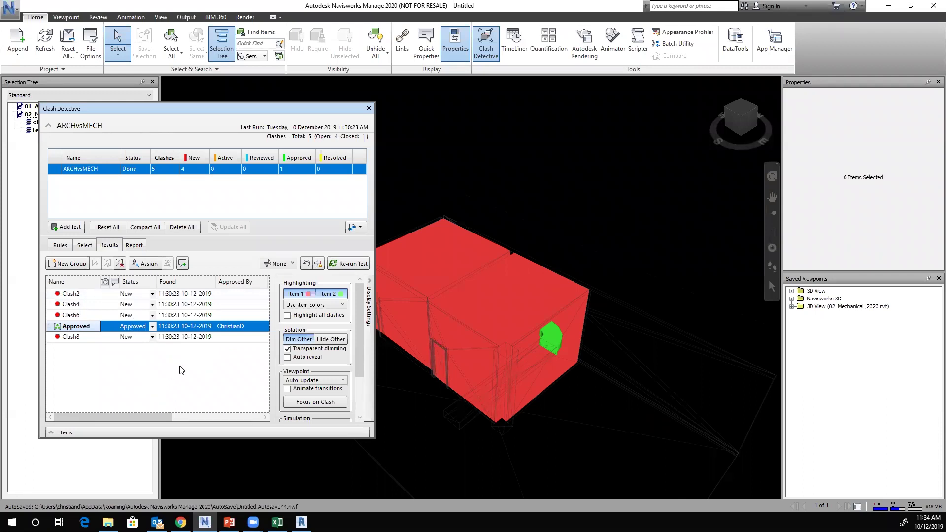
Step: Re-run ARCHvsMECH, confirm Clash2 stays Active, and view Clash4 and Clash6
click(349, 264)
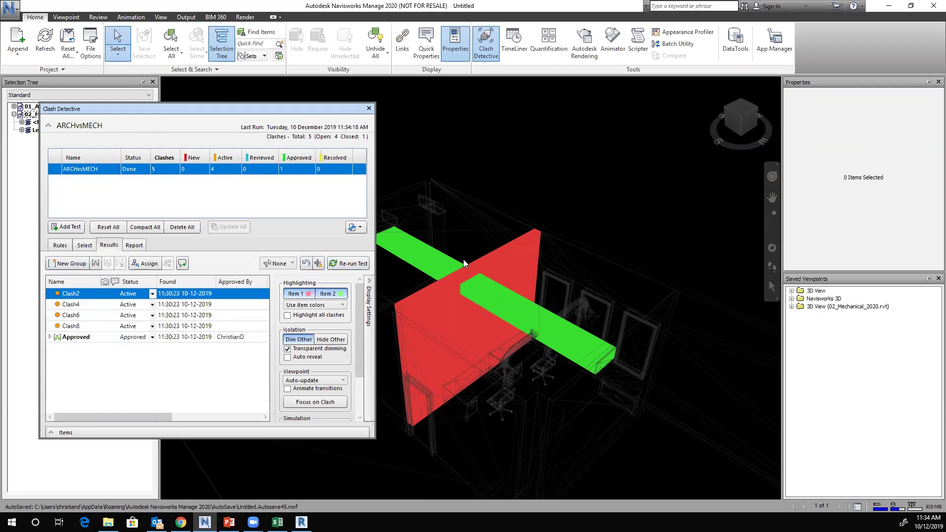
click(127, 295)
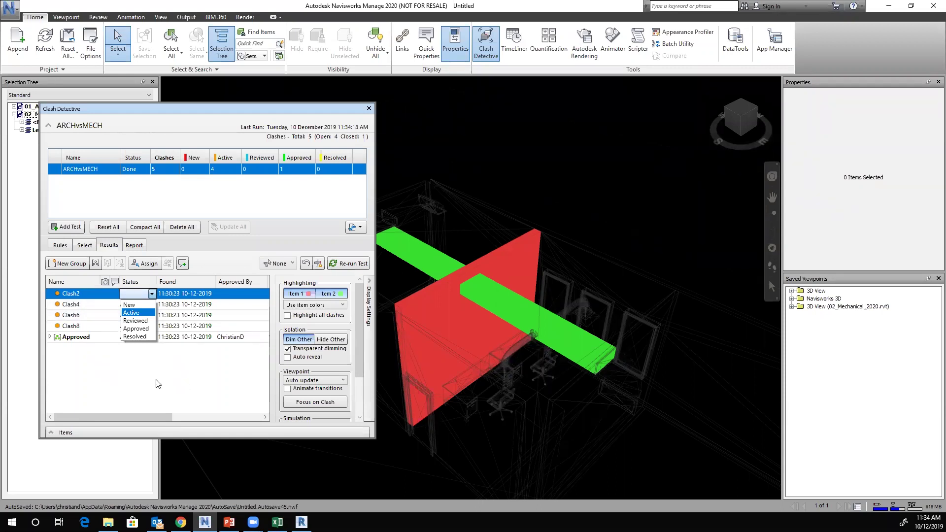
click(233, 398)
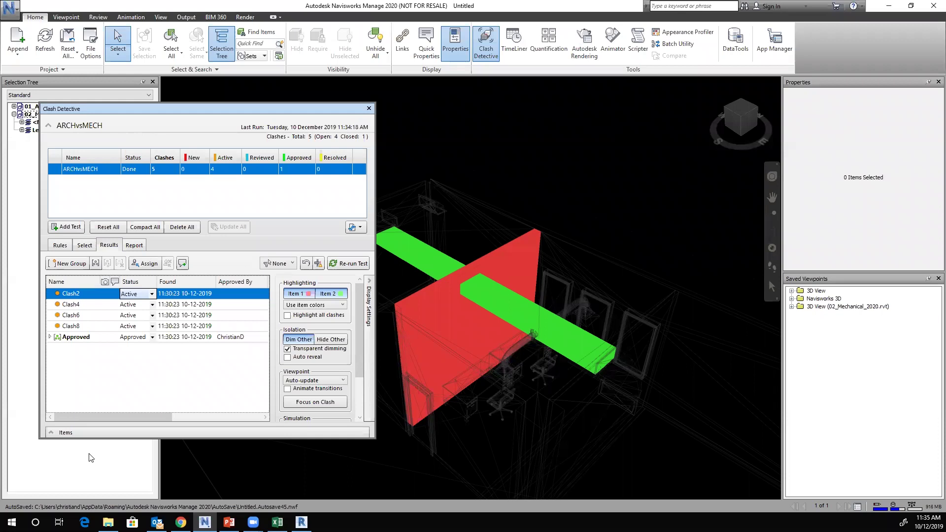
click(79, 305)
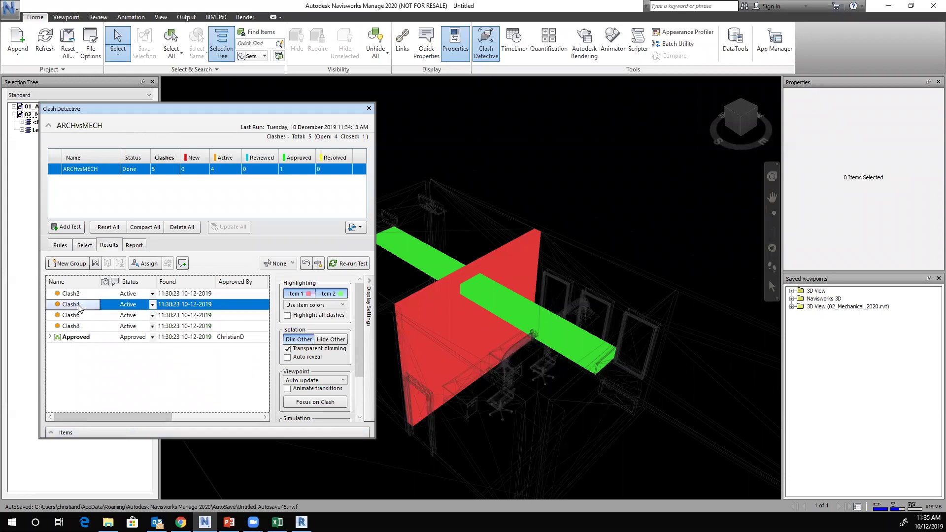
click(81, 315)
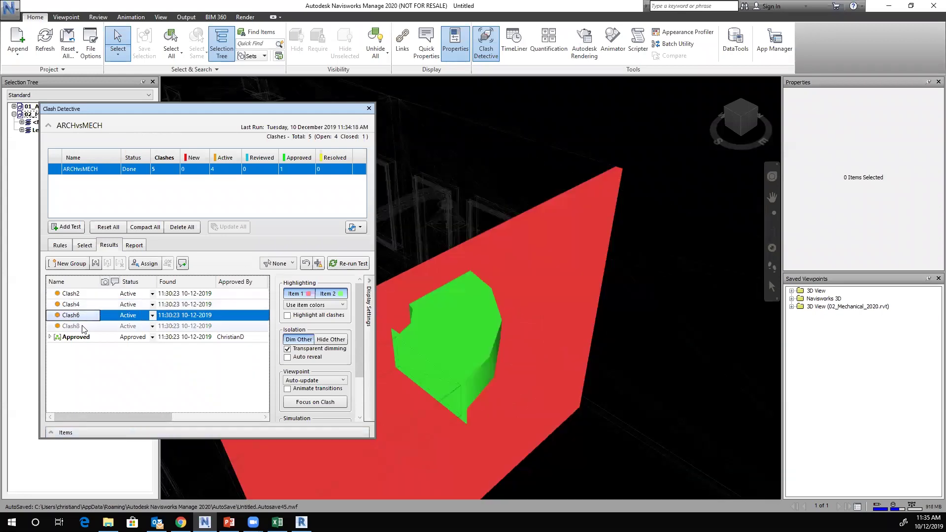
Step: Zoom and orbit around Clash8, selecting the green duct, wall and floor to check their properties
click(86, 326)
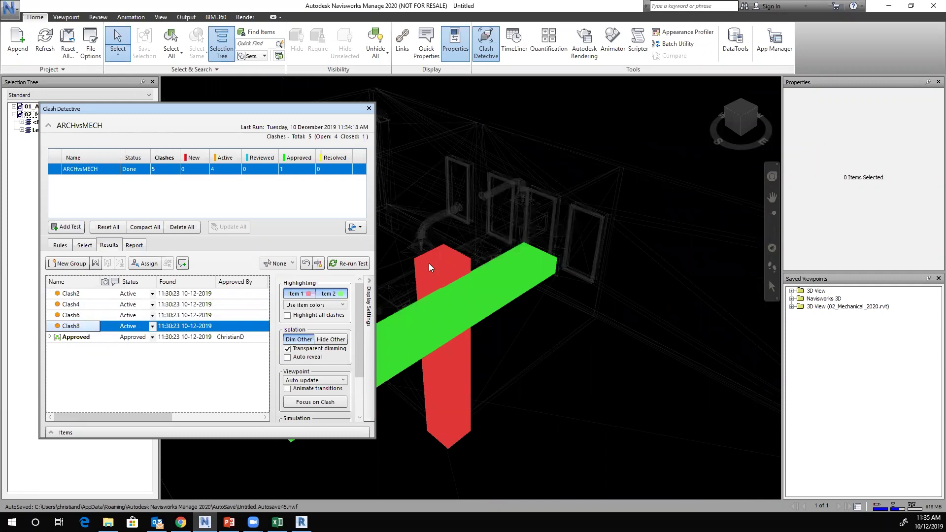
scroll(428, 265, up, 5)
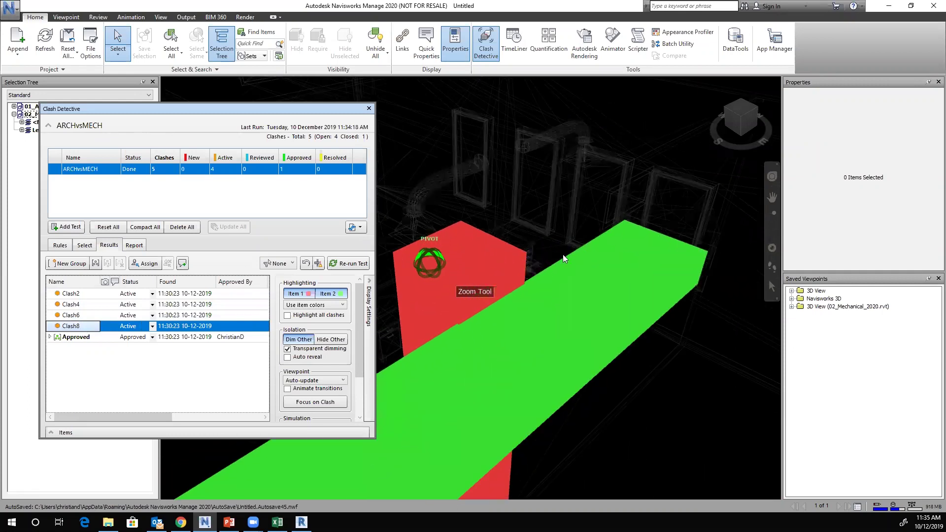
scroll(565, 253, up, 1)
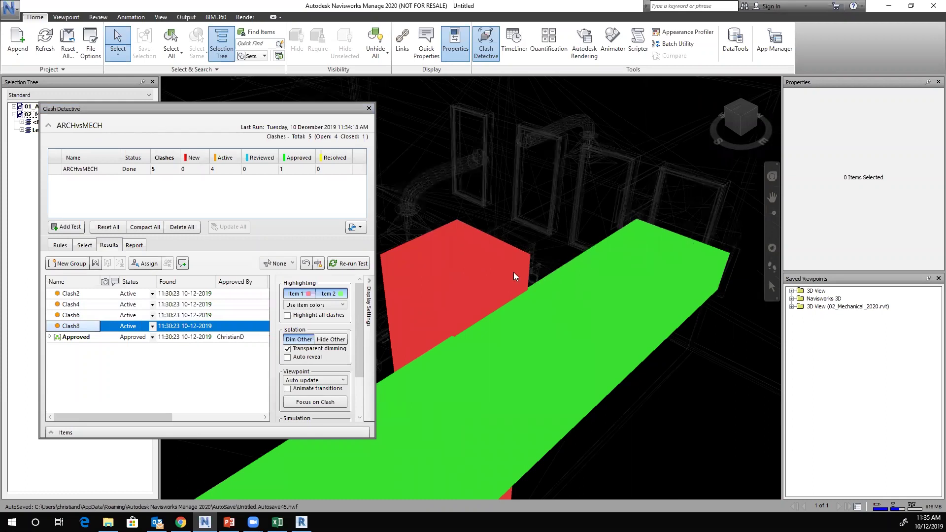
mouse_move(435, 342)
shift+middle_down()
mouse_move(480, 344)
mouse_move(518, 320)
mouse_move(537, 325)
shift+middle_up()
click(536, 325)
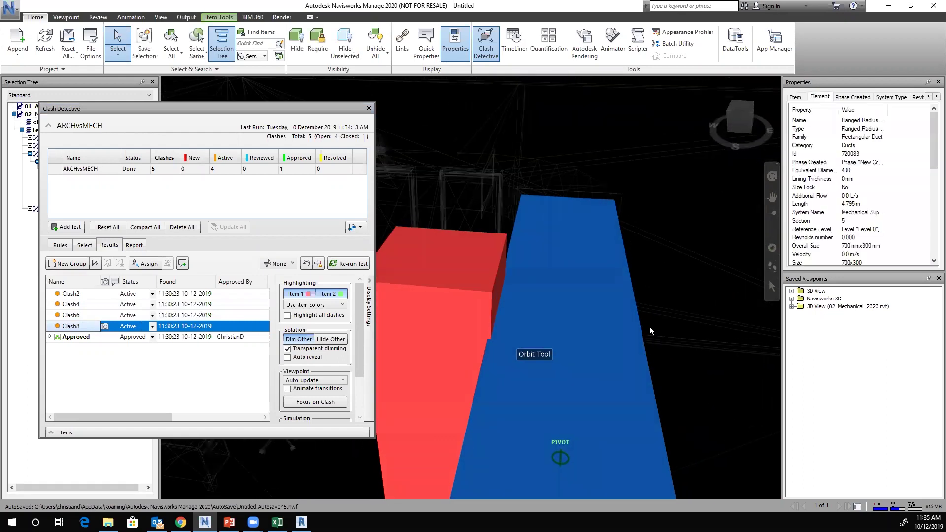
click(650, 330)
shift+middle_drag(649, 330, 462, 388)
click(699, 400)
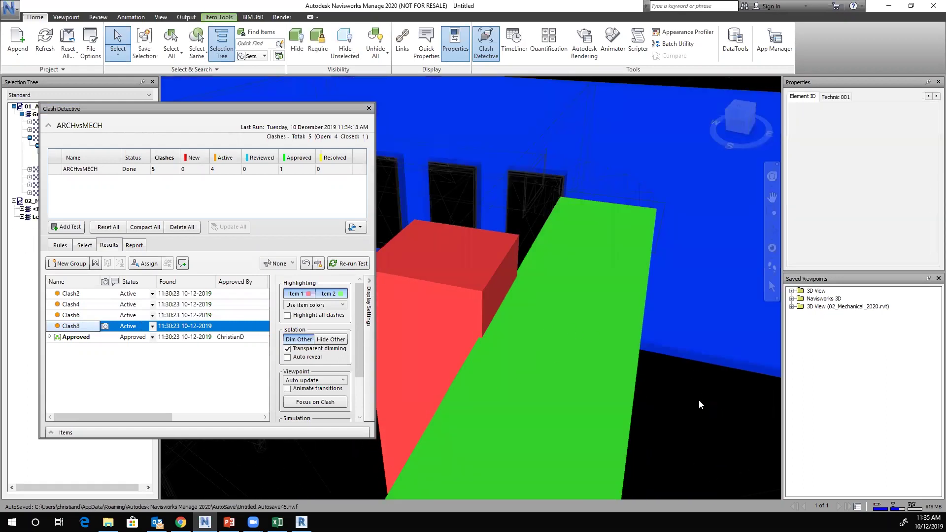
mouse_move(541, 359)
ctrl+middle_down()
mouse_move(559, 364)
mouse_move(550, 117)
ctrl+middle_up()
click(550, 117)
mouse_move(507, 356)
shift+middle_down()
mouse_move(517, 368)
mouse_move(551, 366)
mouse_move(472, 365)
mouse_move(492, 359)
shift+middle_up()
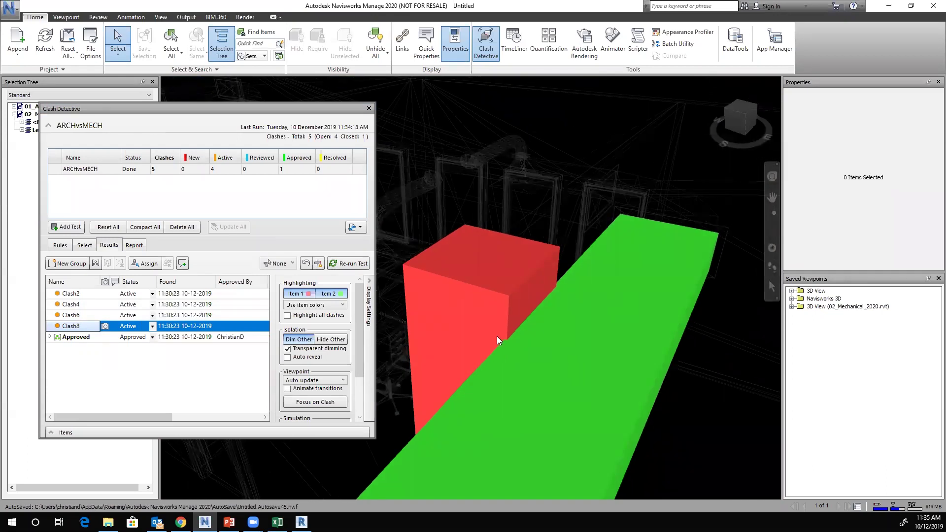
shift+middle_drag(487, 312, 433, 336)
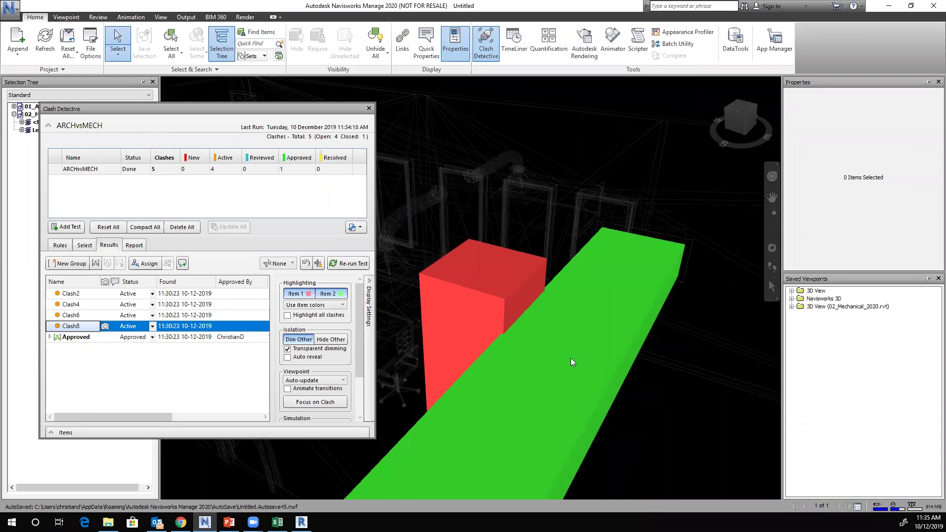
Step: Change the ARCHvsMECH tolerance to 0.0 and run the test
click(85, 245)
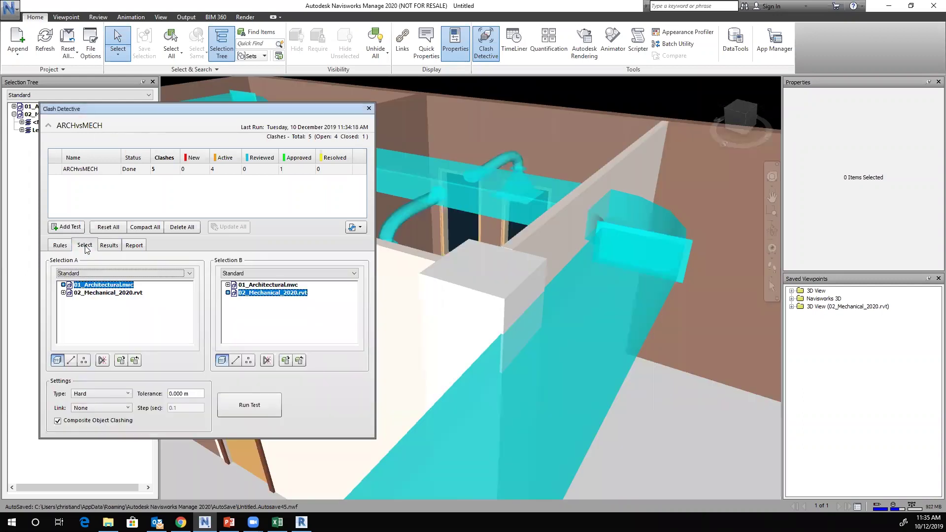
double_click(195, 394)
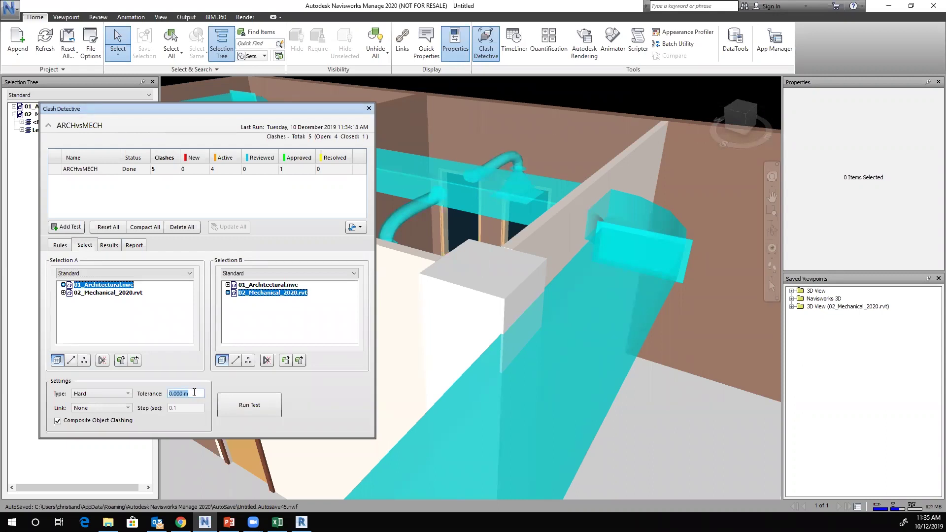
text(0.0)
click(250, 405)
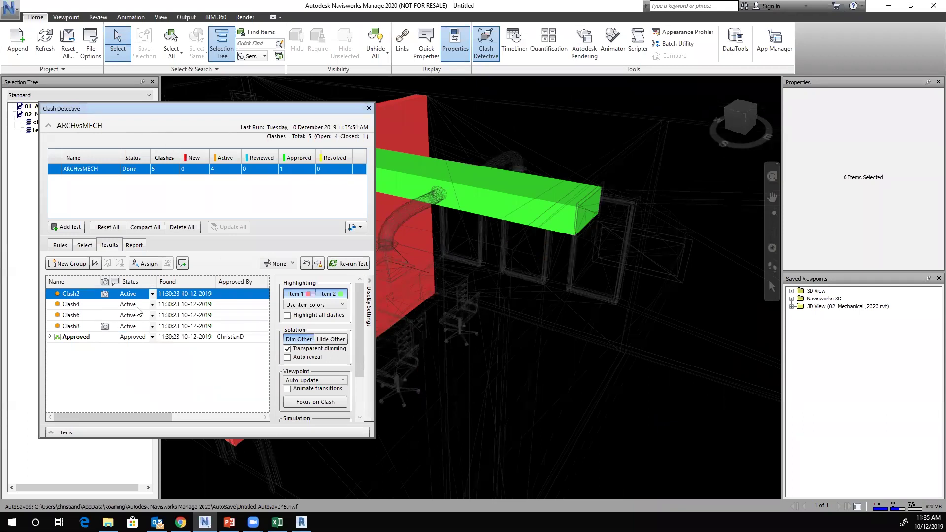
Step: Set the tolerance to 0.002 m and re-run the test
click(84, 245)
double_click(194, 393)
text(0)
text(2)
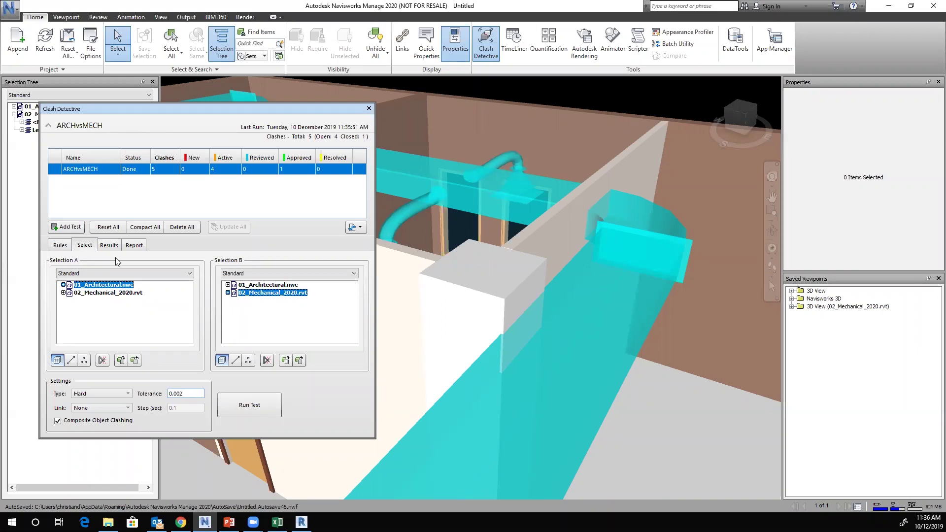
click(109, 245)
click(85, 245)
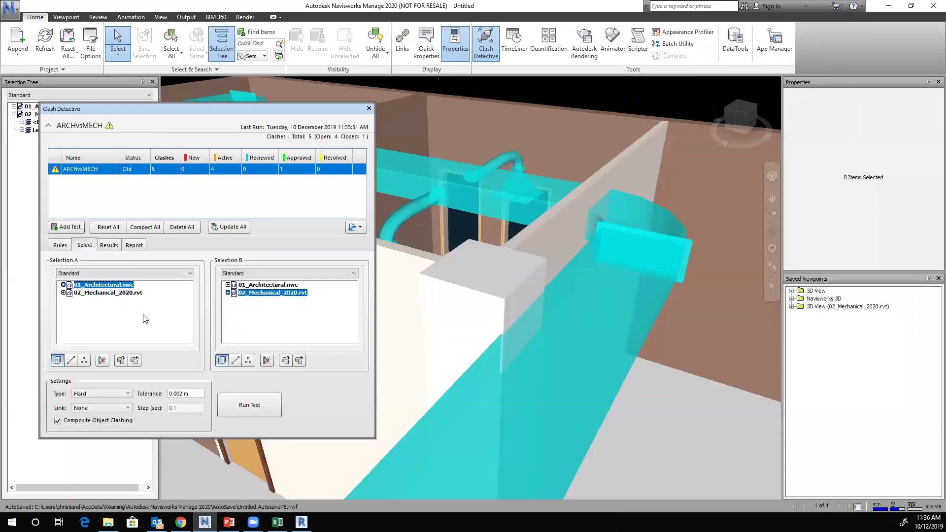
click(120, 245)
click(349, 264)
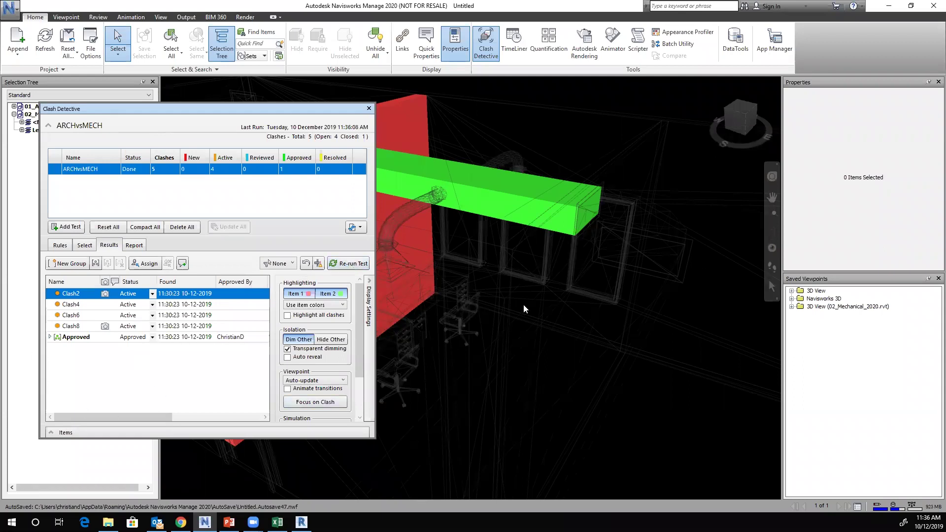
Step: Re-run the test and review Clash4, Clash6 and Clash8 in the model
click(85, 244)
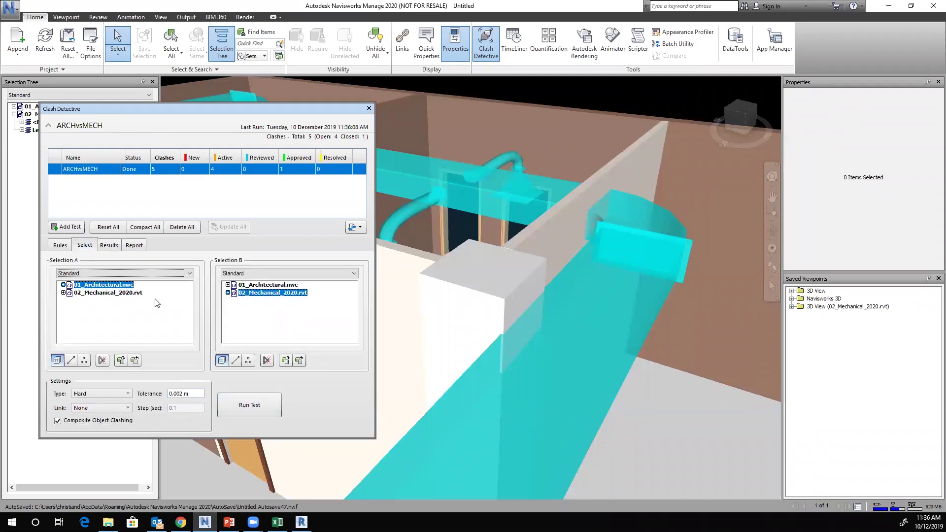
click(109, 245)
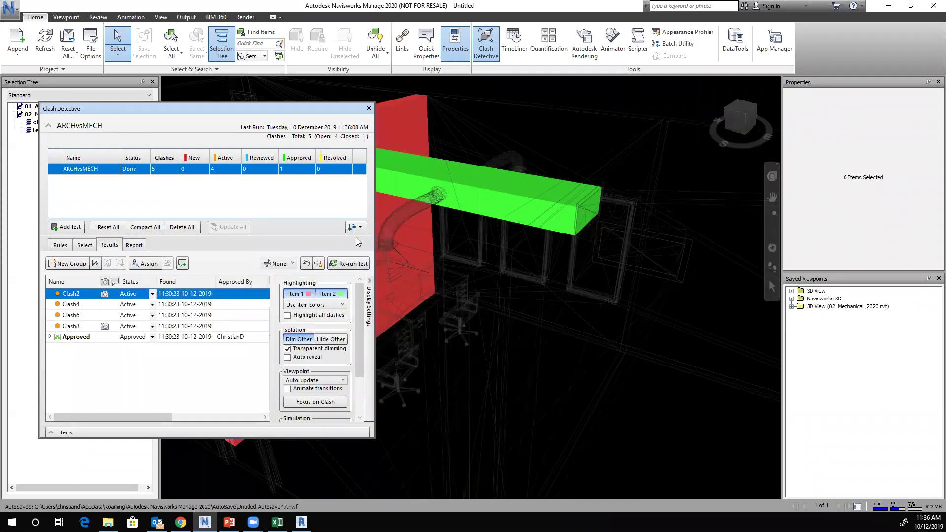
click(355, 227)
click(348, 263)
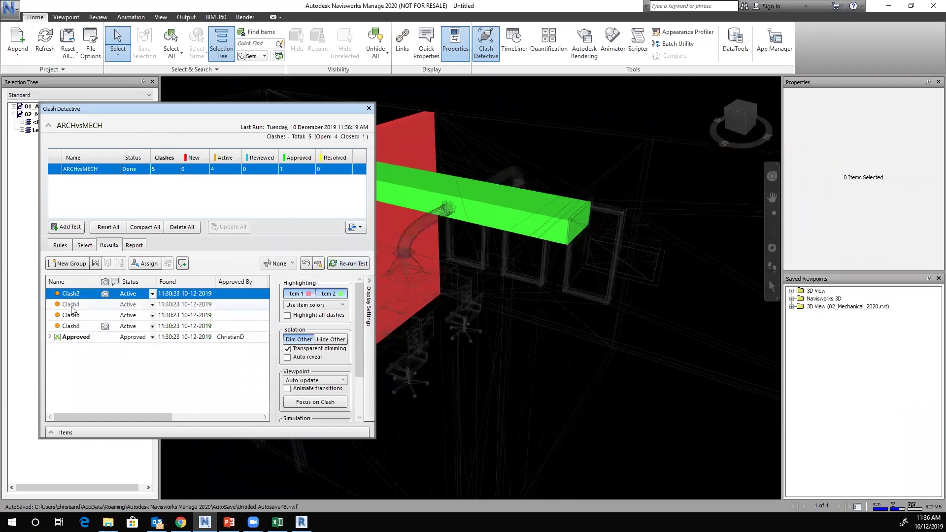
click(108, 304)
click(75, 315)
click(74, 326)
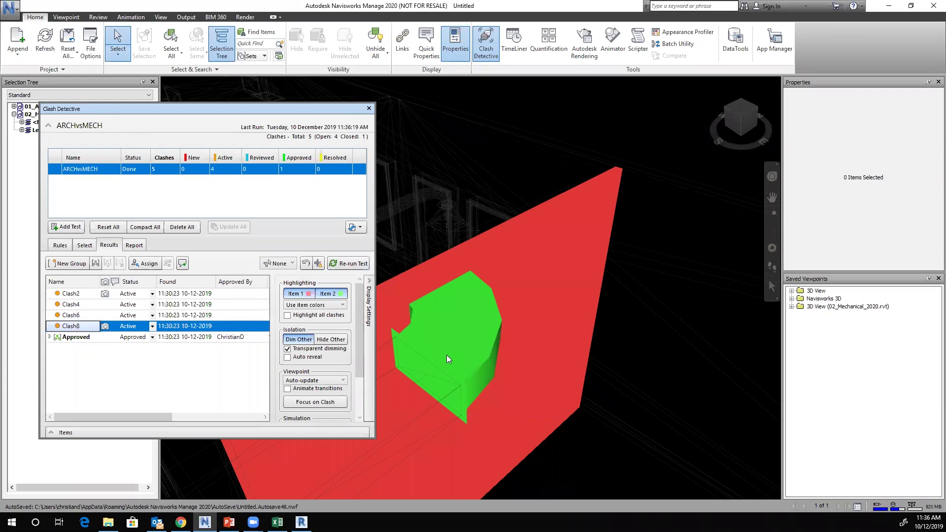
Step: Change the tolerance to 0.020 m and re-run the test
click(92, 246)
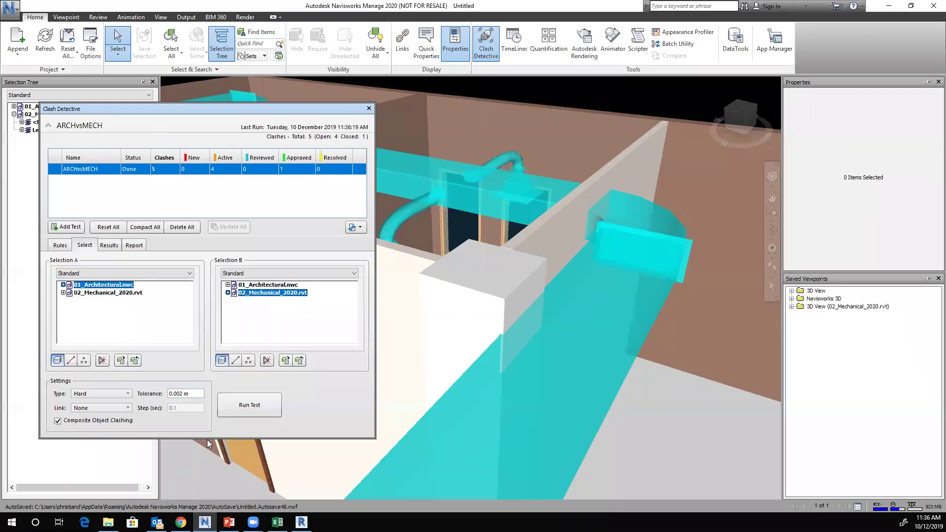
key(BackSpace)
click(106, 245)
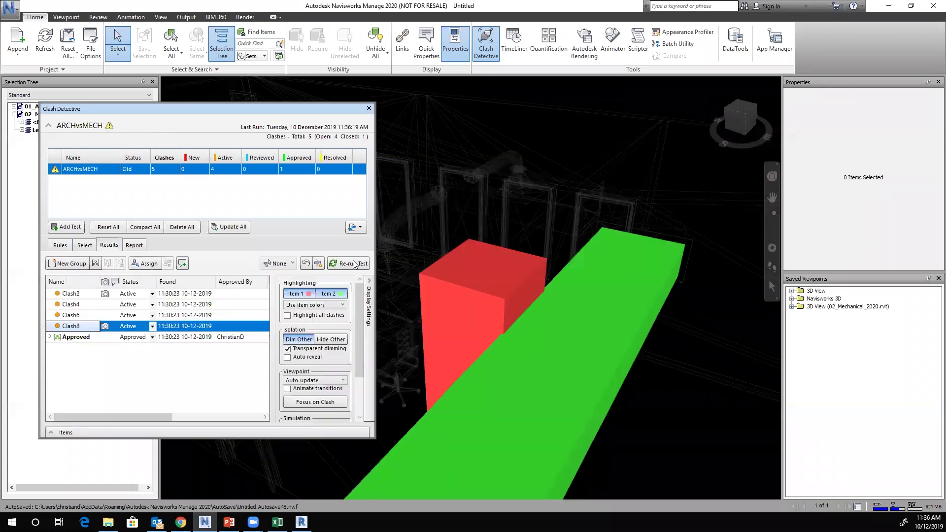
click(350, 263)
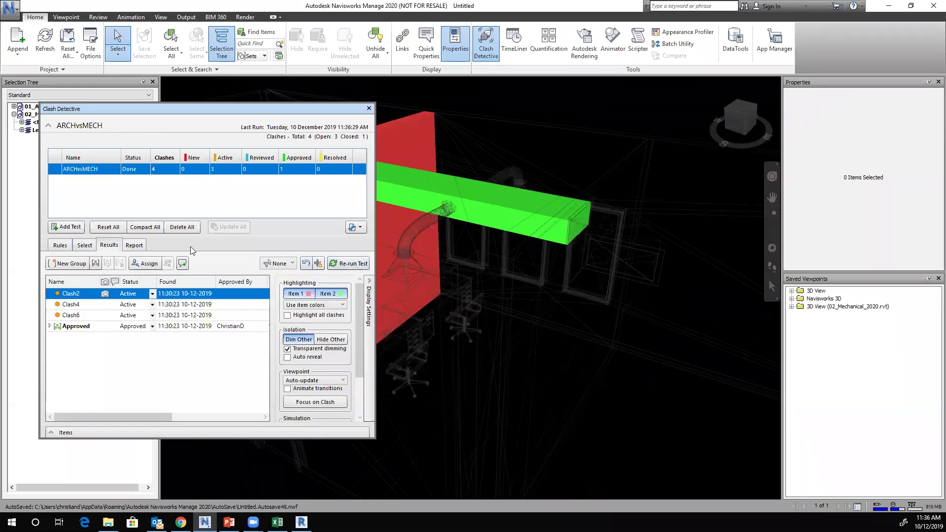
Step: Review Clash4 and Clash6 in the model, moving between the settings and results
click(88, 246)
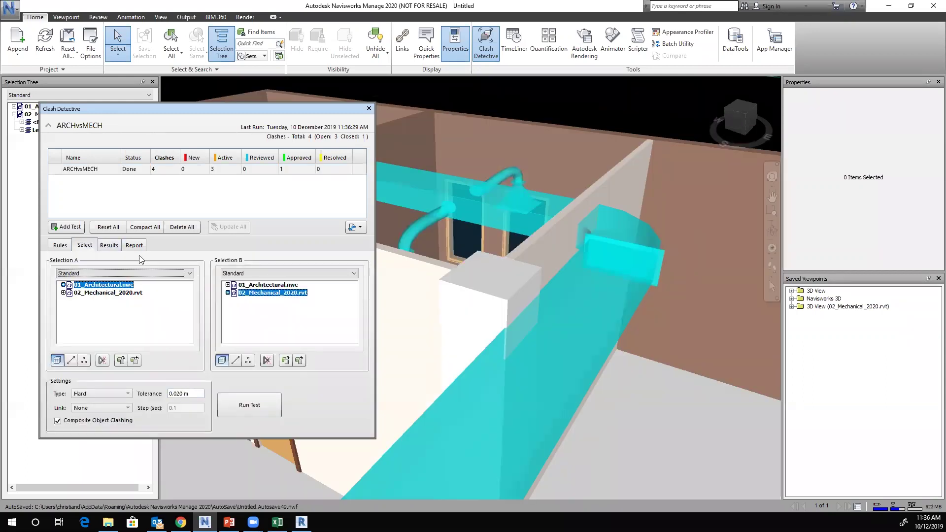
click(108, 246)
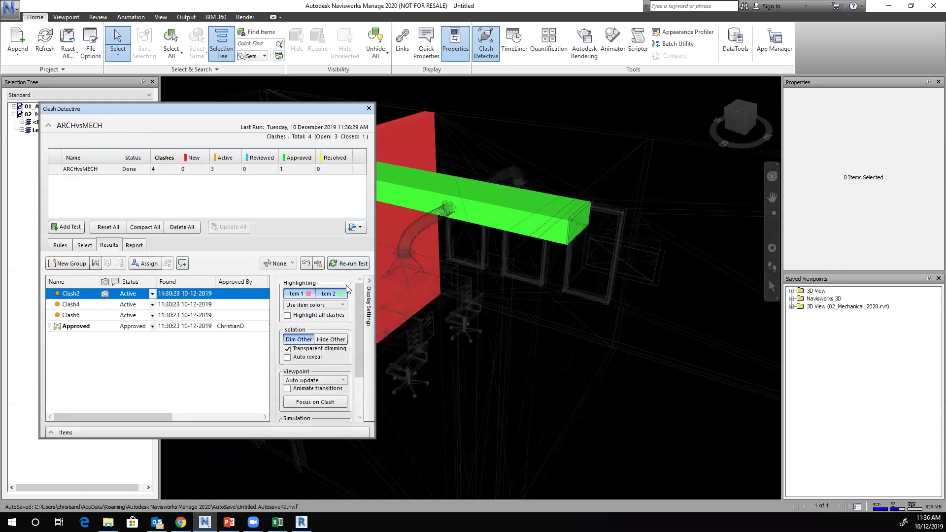
click(79, 304)
click(77, 315)
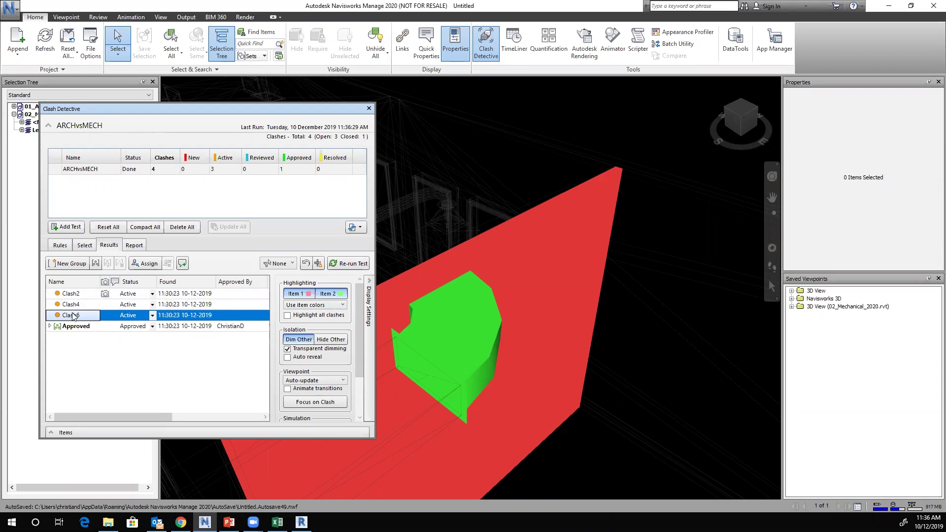
click(88, 245)
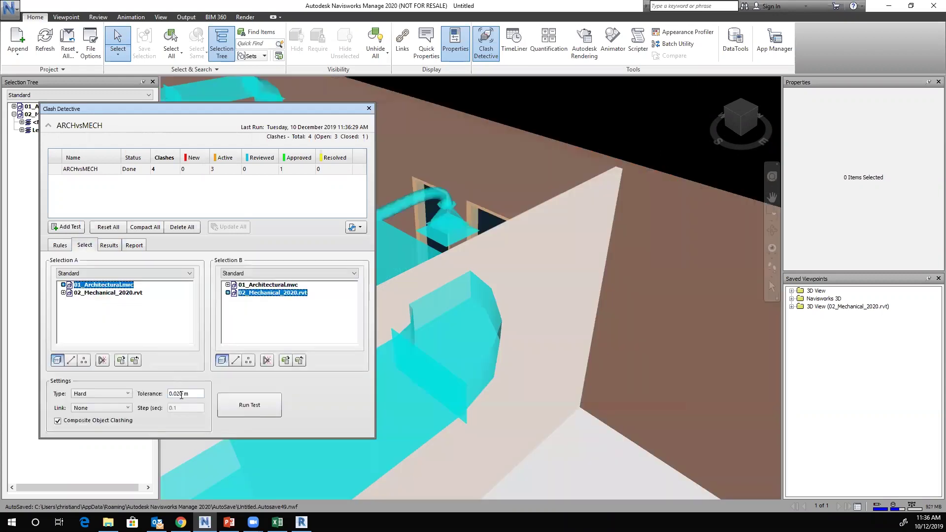
click(110, 245)
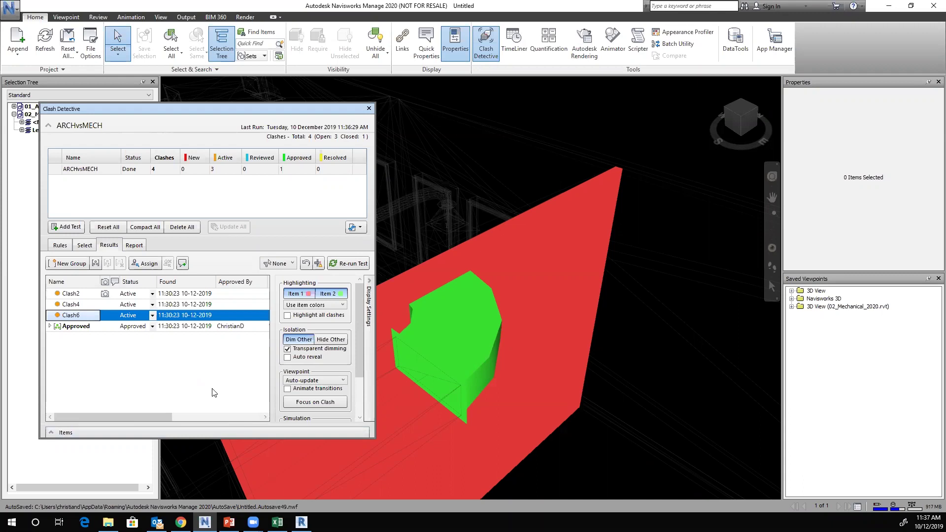
Step: Check the clash type list in the test settings and keep Hard
click(85, 245)
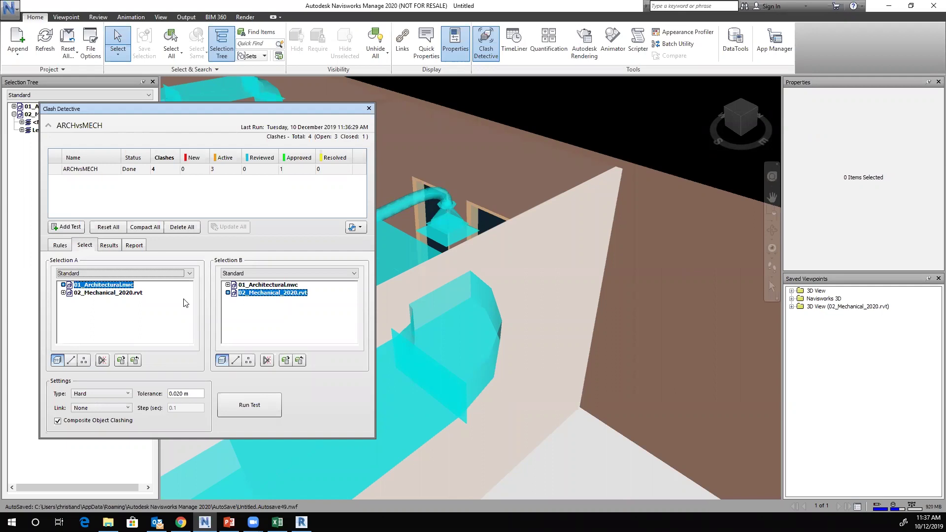
click(101, 395)
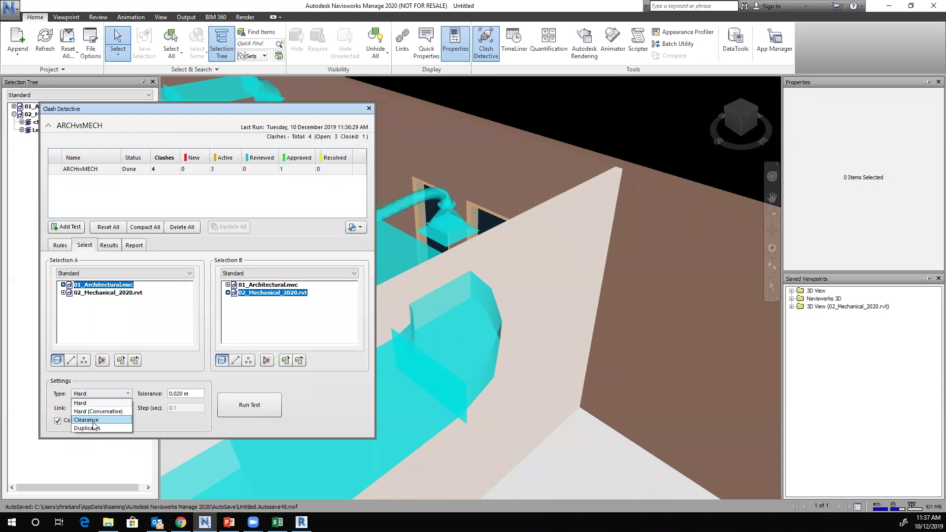
click(319, 402)
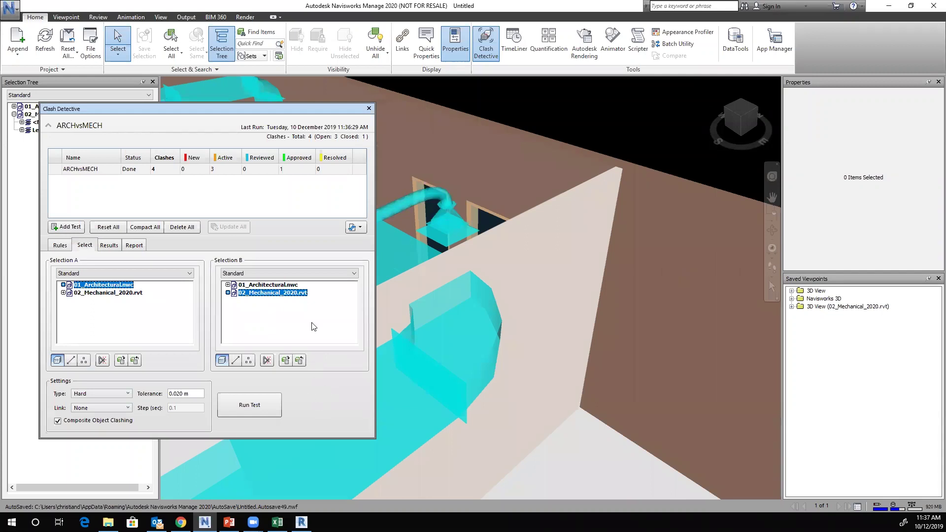
Step: Close Clash Detective, zoom out and orbit over the building to view its rooms and ducts
click(368, 109)
scroll(538, 197, down, 5)
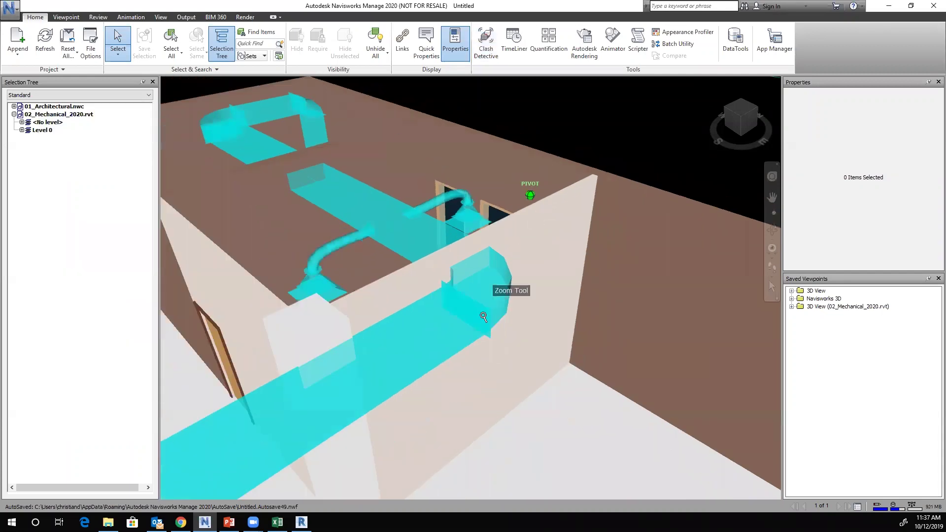
scroll(530, 240, down, 3)
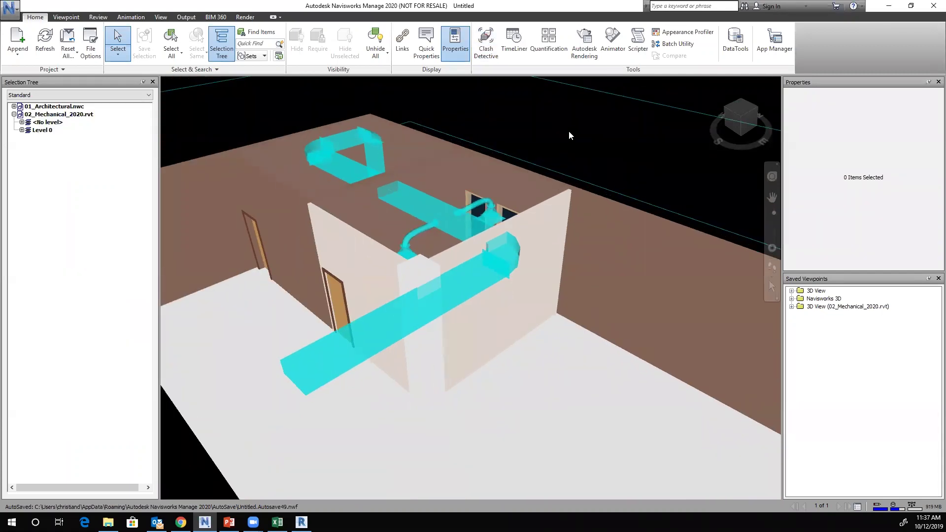
mouse_move(581, 148)
shift+middle_down()
mouse_move(566, 154)
mouse_move(562, 180)
mouse_move(591, 155)
shift+middle_up()
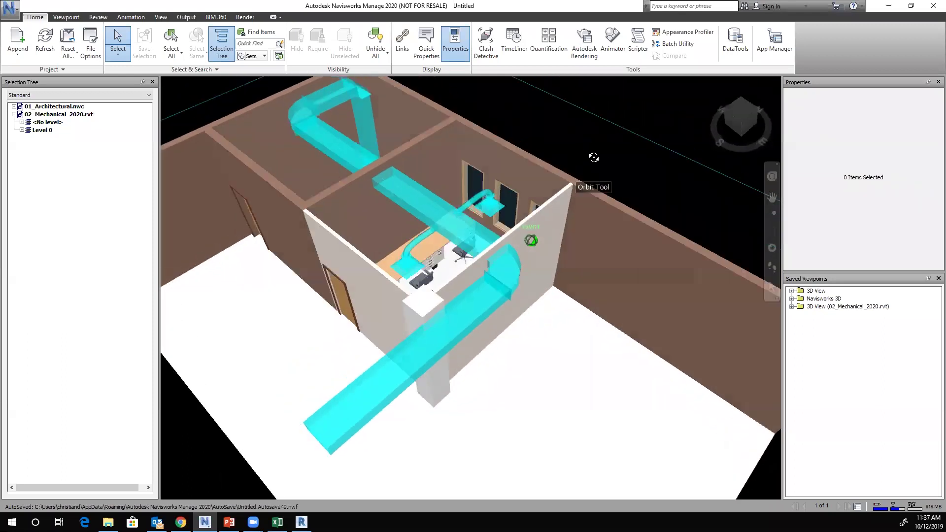
mouse_move(496, 162)
shift+middle_down()
mouse_move(574, 162)
mouse_move(503, 172)
mouse_move(543, 194)
mouse_move(579, 176)
mouse_move(579, 133)
mouse_move(593, 153)
mouse_move(359, 308)
shift+middle_up()
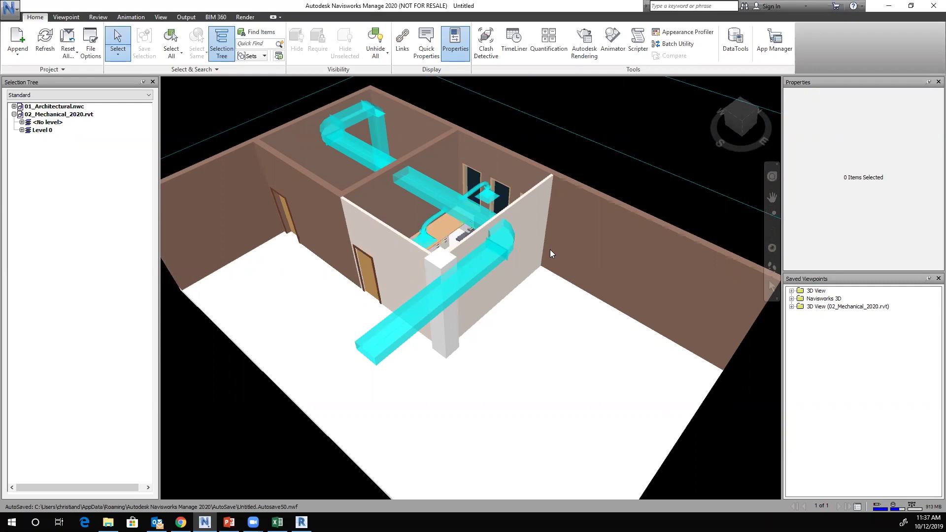
shift+middle_drag(617, 179, 371, 237)
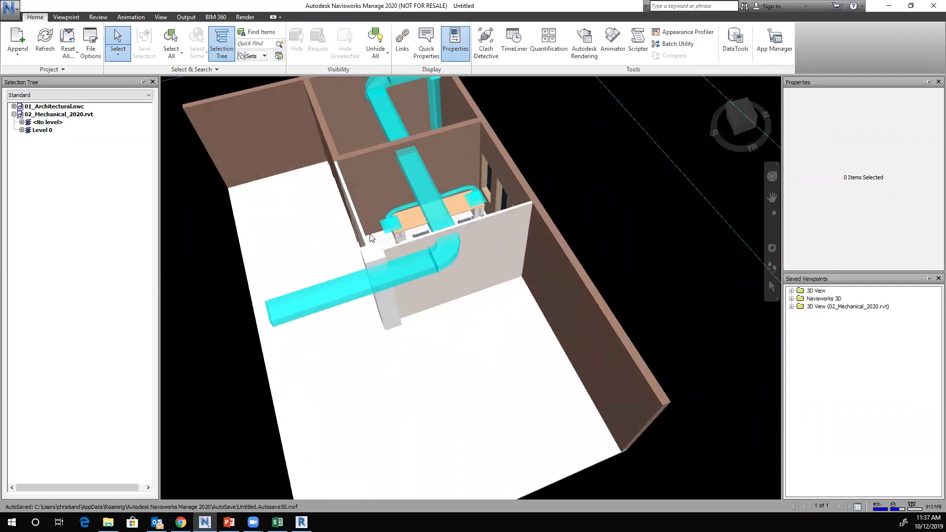
mouse_move(602, 205)
shift+middle_down()
mouse_move(630, 220)
mouse_move(648, 207)
mouse_move(630, 186)
shift+middle_up()
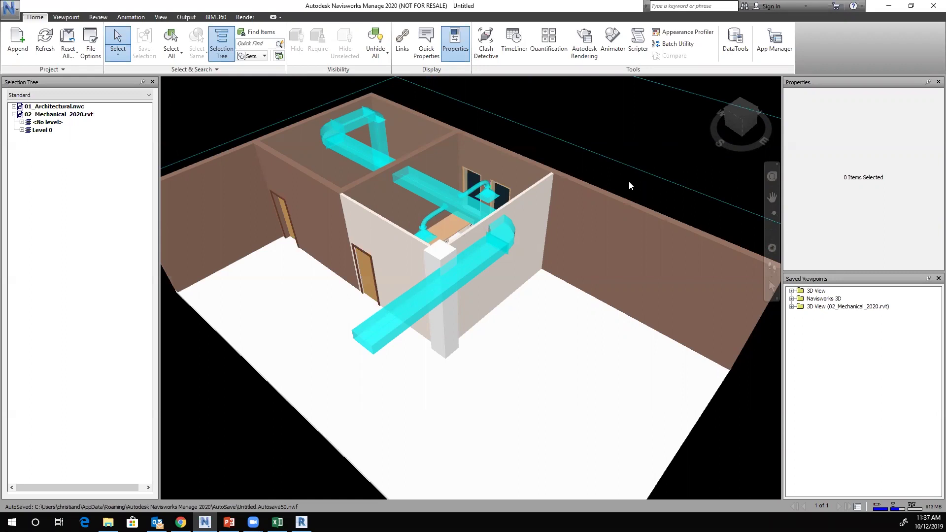
middle_drag(629, 186, 607, 212)
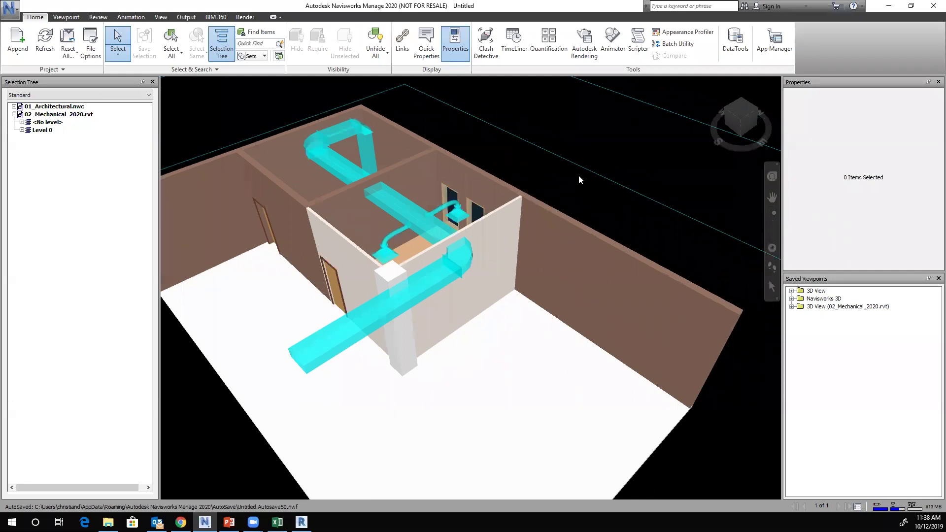
mouse_move(553, 182)
shift+middle_down()
mouse_move(560, 176)
mouse_move(552, 180)
shift+middle_up()
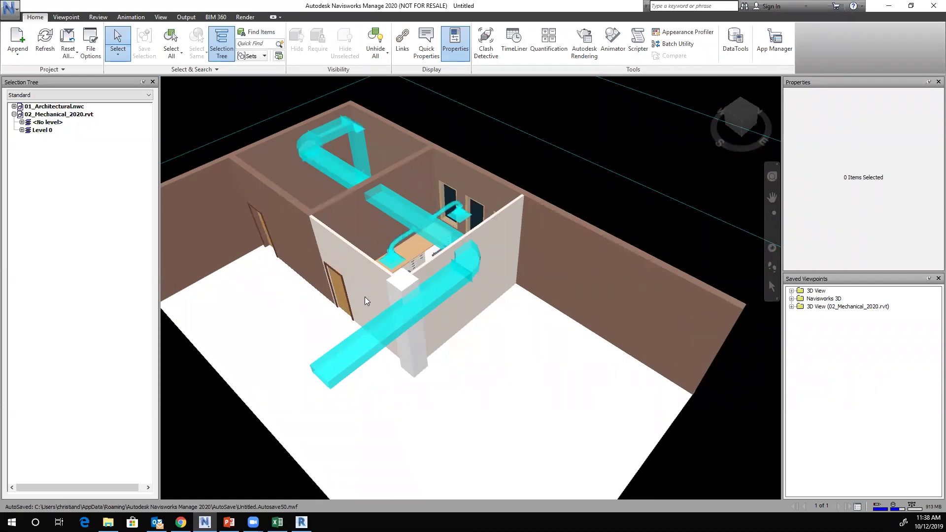
shift+middle_drag(521, 172, 557, 179)
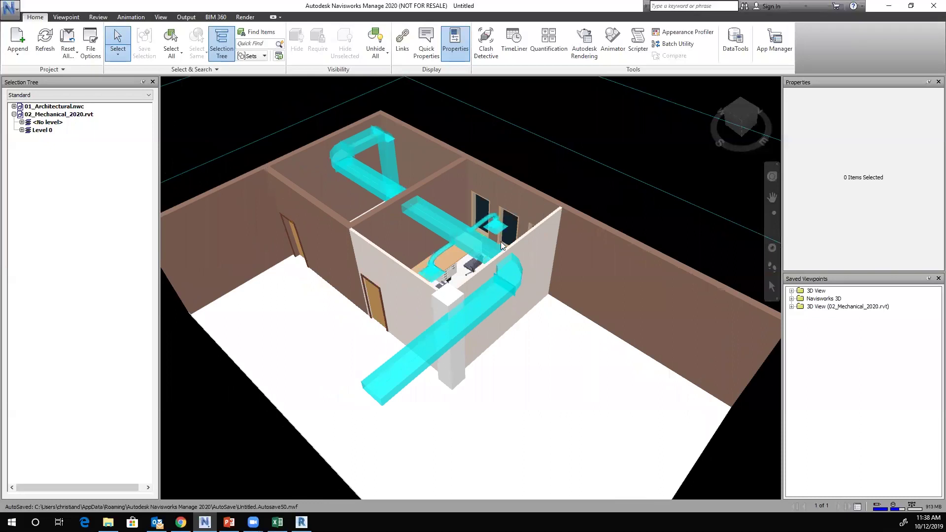
mouse_move(545, 232)
shift+middle_down()
mouse_move(510, 255)
mouse_move(490, 250)
shift+middle_up()
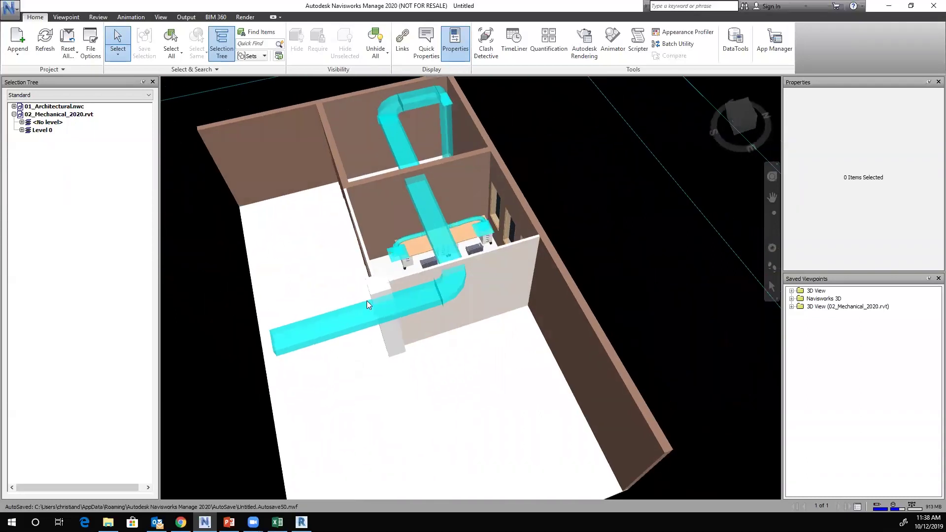
mouse_move(344, 268)
shift+middle_down()
mouse_move(347, 291)
mouse_move(389, 309)
shift+middle_up()
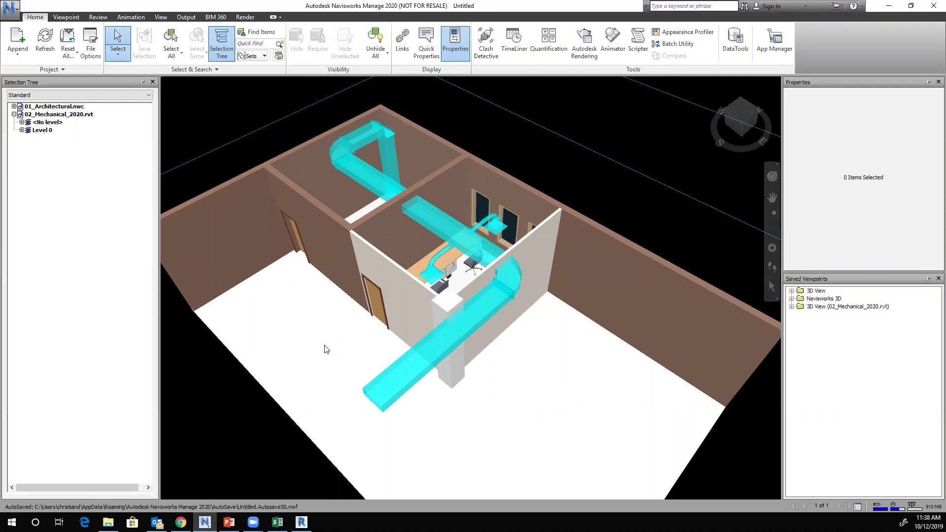
shift+middle_drag(345, 342, 356, 295)
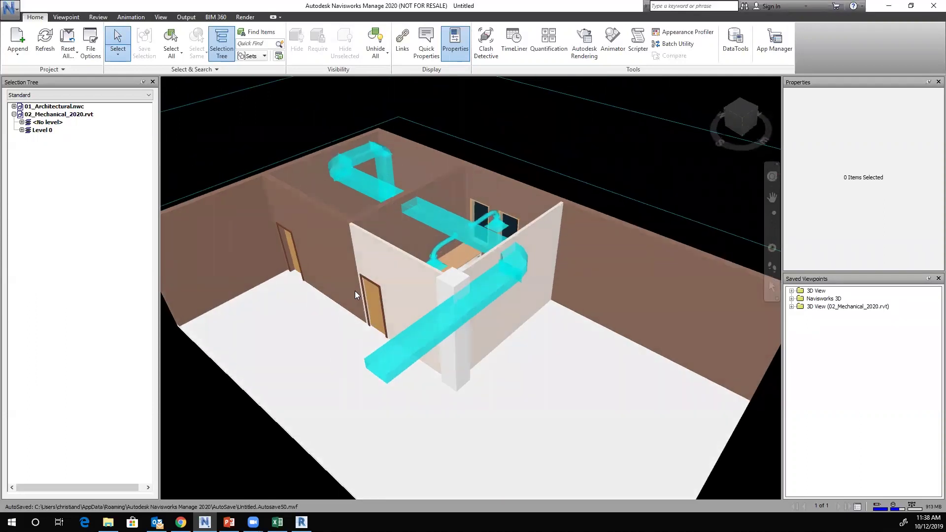
Step: Add a new clash test in Clash Detective and name it Clearance
click(485, 48)
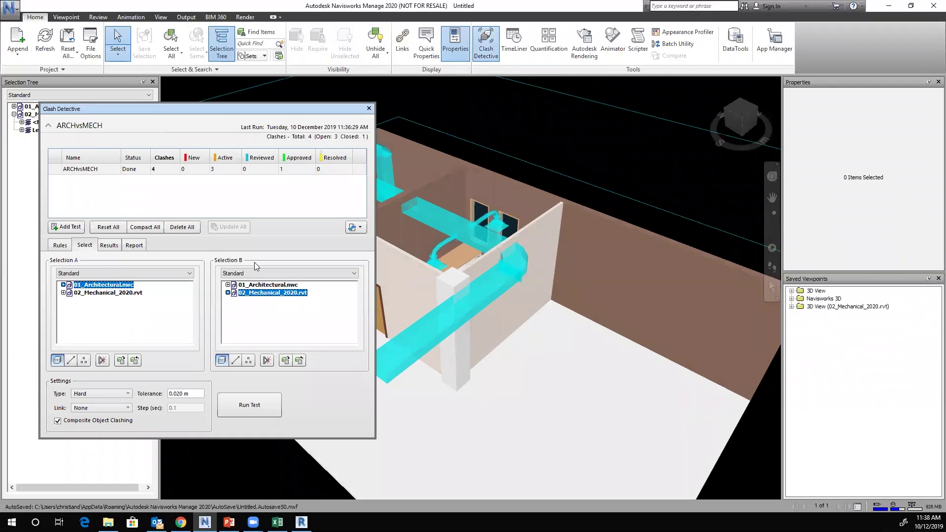
click(82, 169)
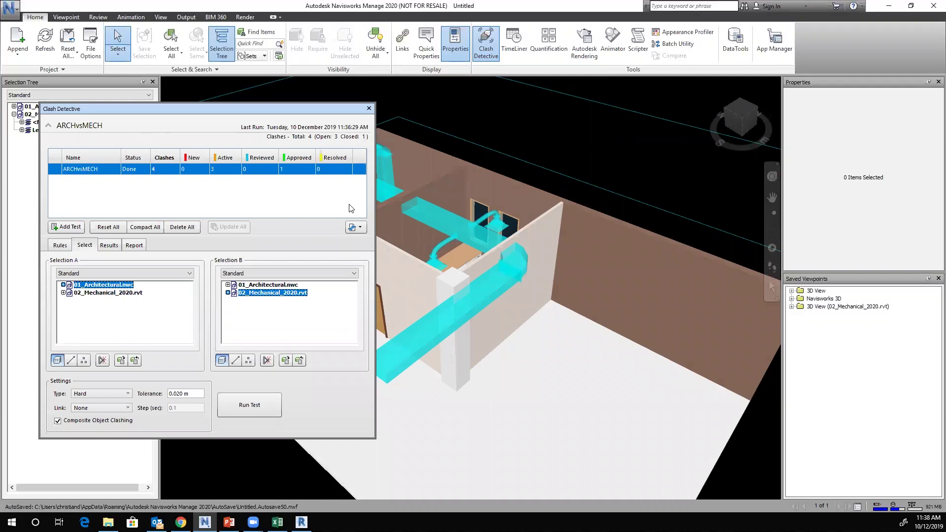
click(67, 227)
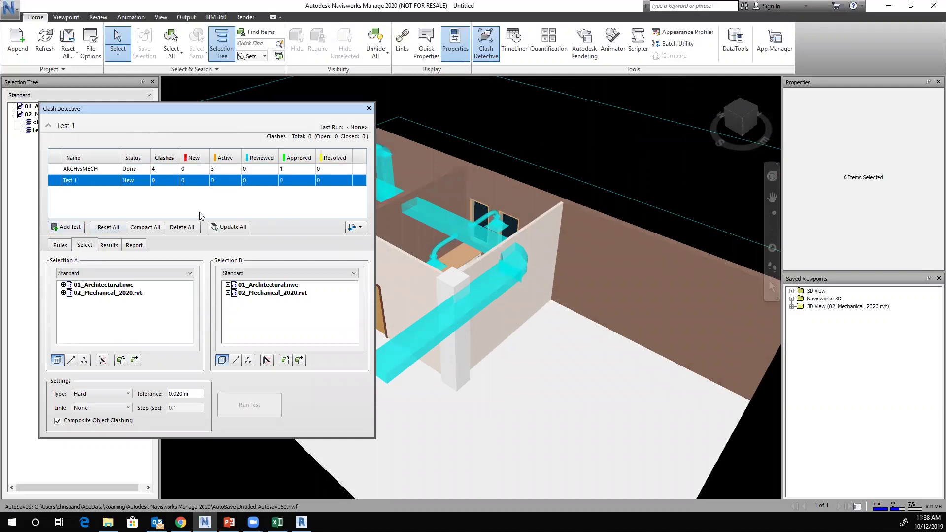
double_click(85, 180)
text(Clearance)
key(Return)
Step: Select ground-floor Doors as Selection A and Columns plus Furniture as Selection B
click(63, 284)
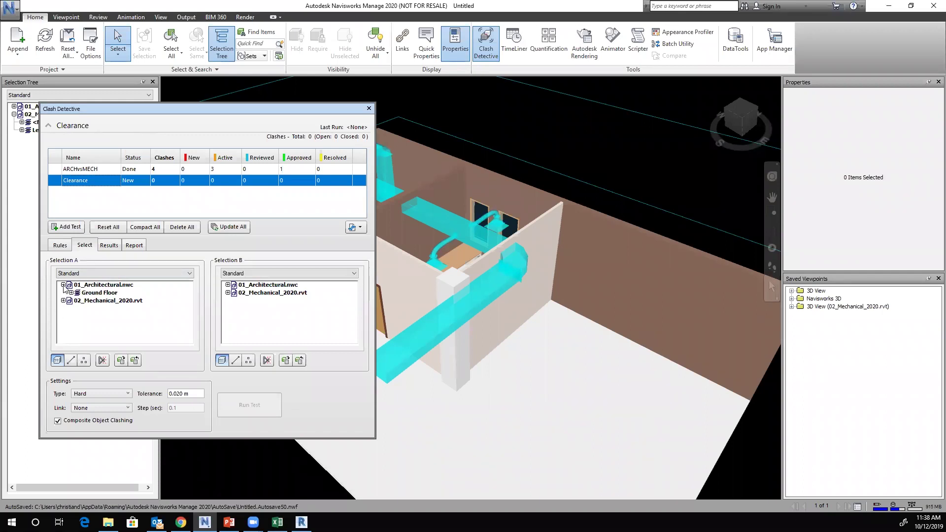
click(71, 292)
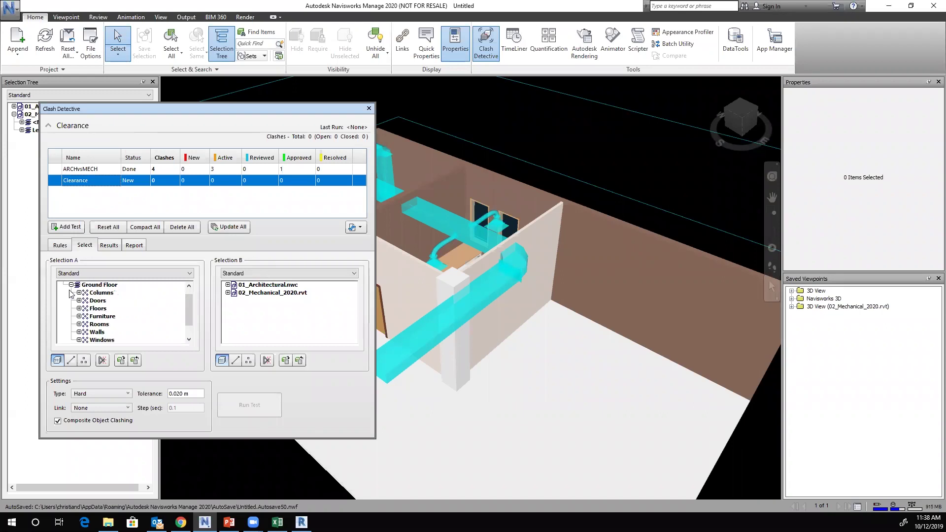
click(98, 301)
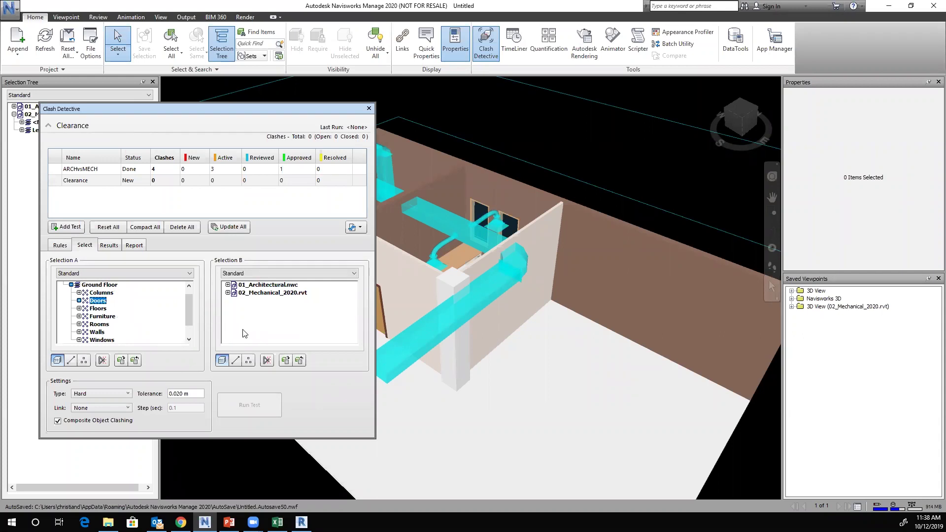
click(228, 285)
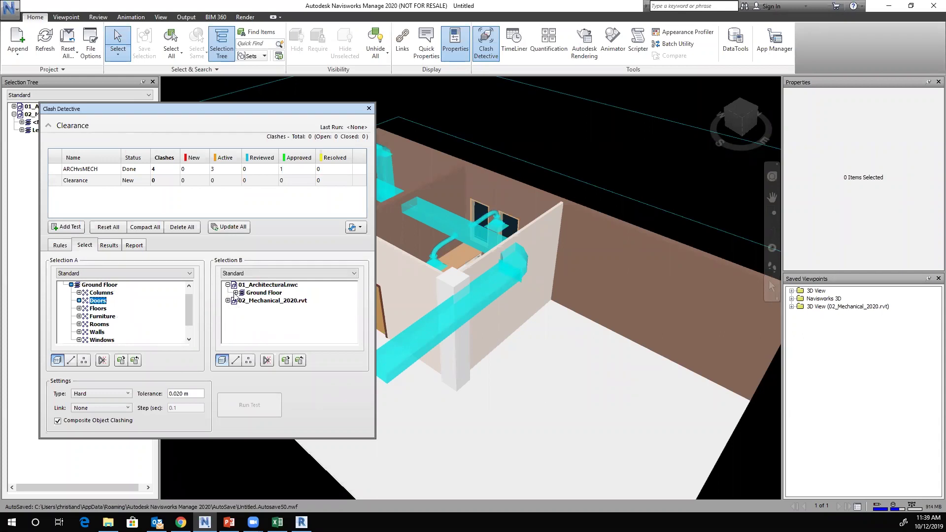
click(235, 292)
click(264, 293)
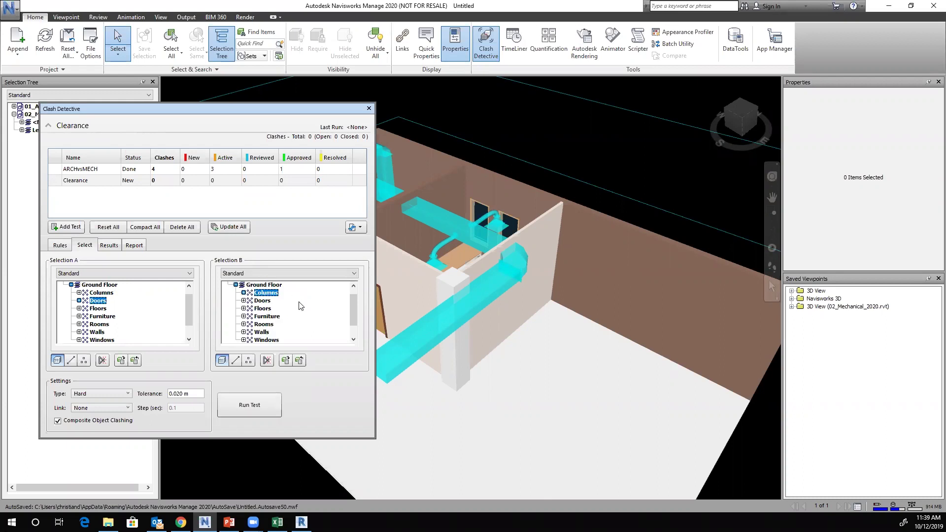
ctrl+click(274, 316)
Step: Set the test type to Clearance with a 1.50 m tolerance
click(96, 393)
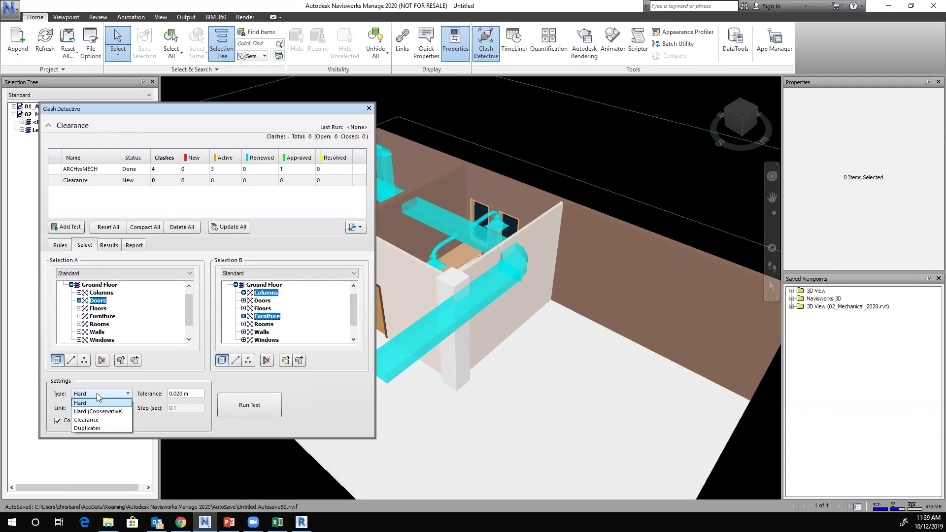
click(89, 419)
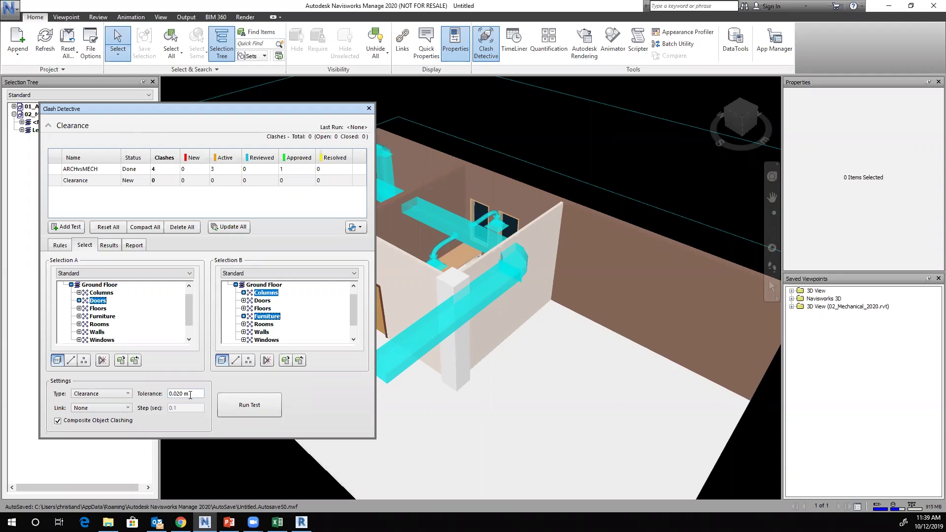
click(202, 394)
double_click(176, 394)
click(179, 394)
Step: Run the Clearance test and orbit around its single door–desk clash before returning to its selection settings
click(250, 410)
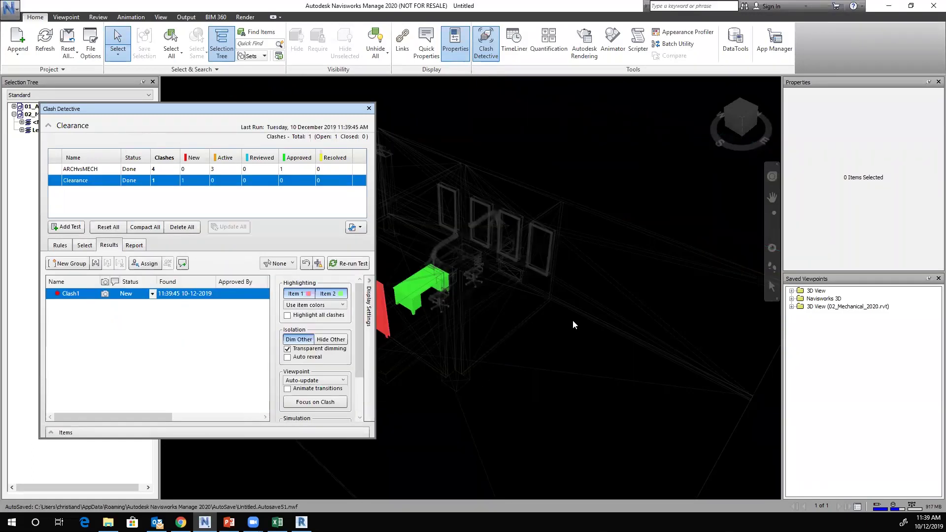
middle_drag(572, 320, 633, 365)
scroll(509, 285, up, 2)
mouse_move(509, 285)
shift+middle_down()
mouse_move(545, 379)
mouse_move(455, 258)
mouse_move(469, 285)
shift+middle_up()
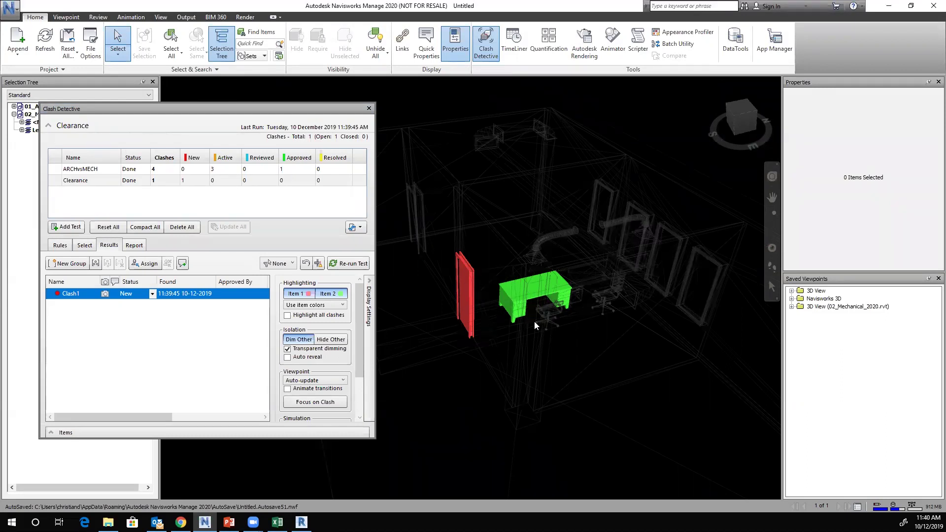
shift+middle_drag(560, 340, 504, 301)
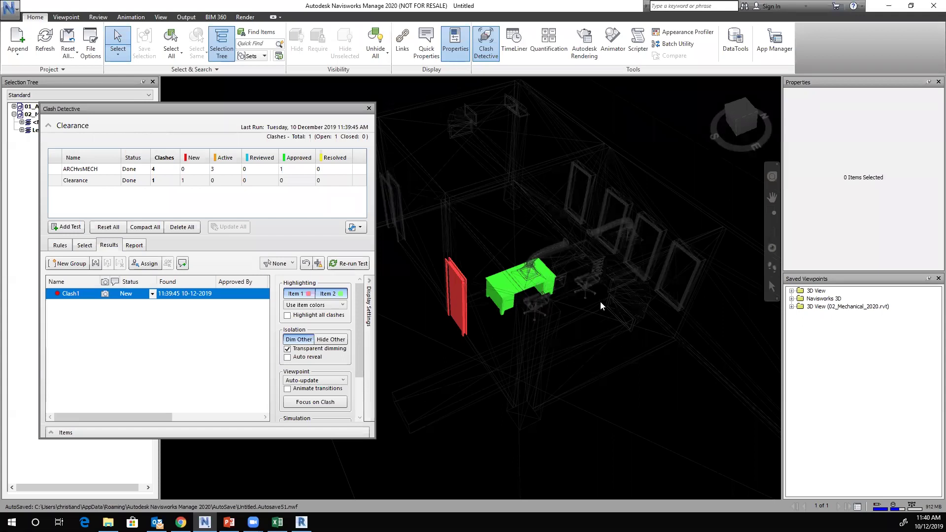
shift+middle_drag(582, 332, 559, 331)
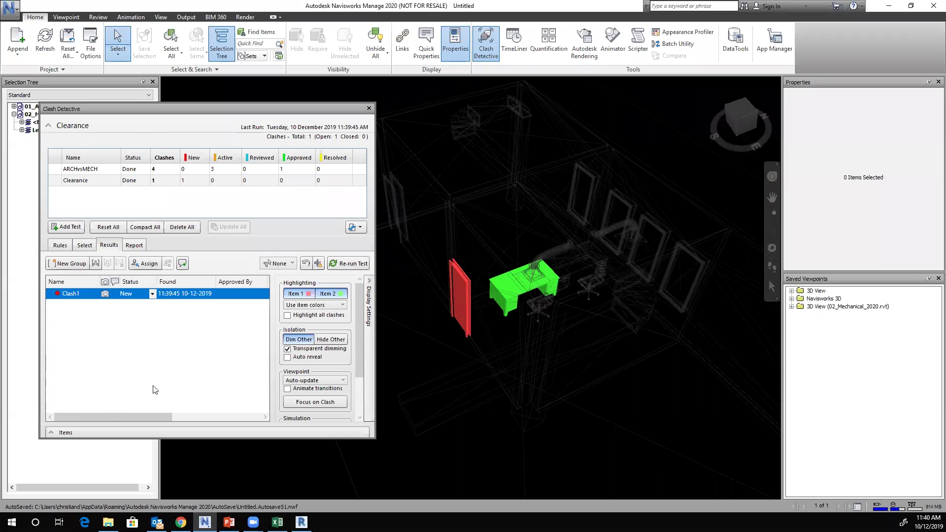
click(84, 245)
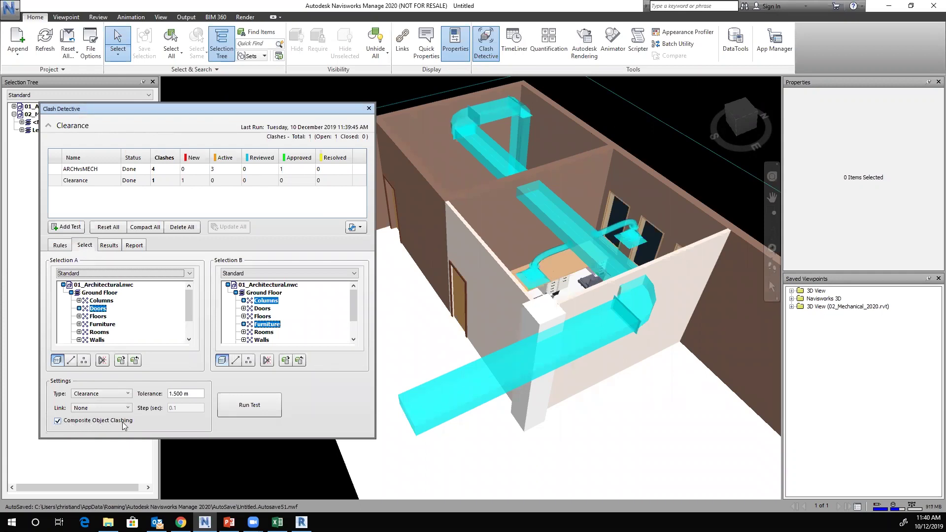
Step: Turn off Composite Object Clashing and inspect the resulting separate clashes Clash4 to Clash6
click(57, 420)
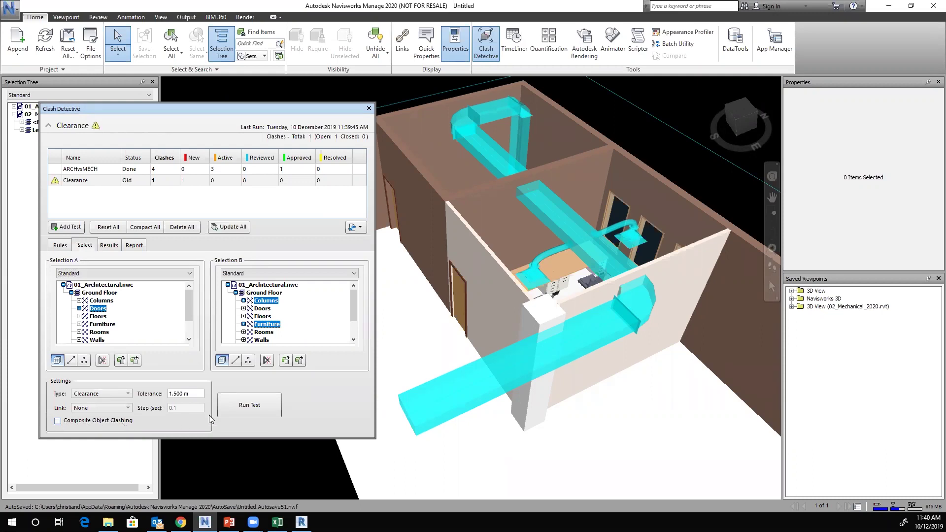
click(109, 244)
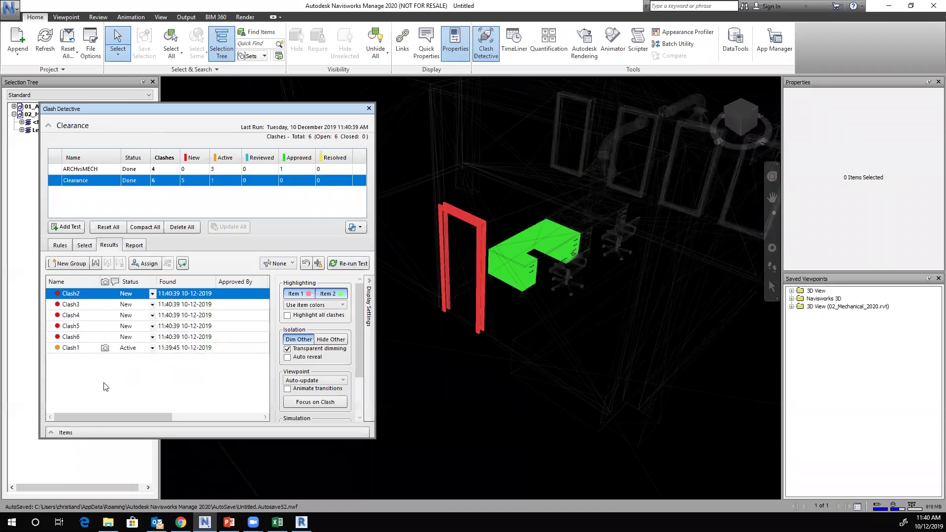
click(73, 315)
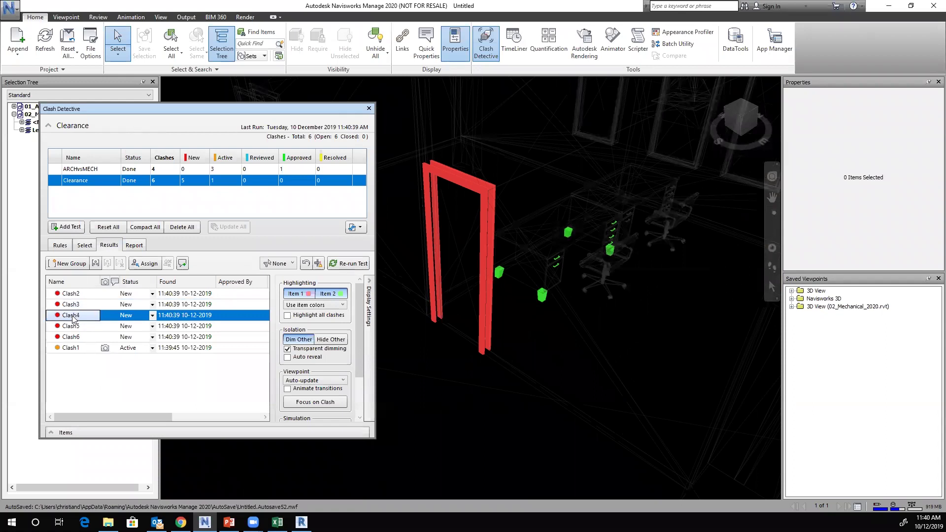
click(71, 326)
click(73, 337)
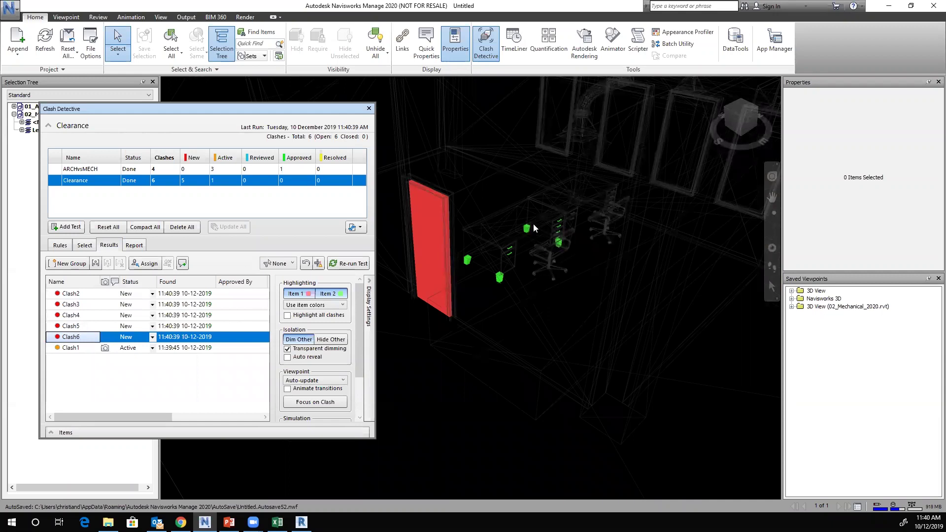
Step: Step back through Clash5 to Clash2, then revisit the test's selection settings and results
click(72, 326)
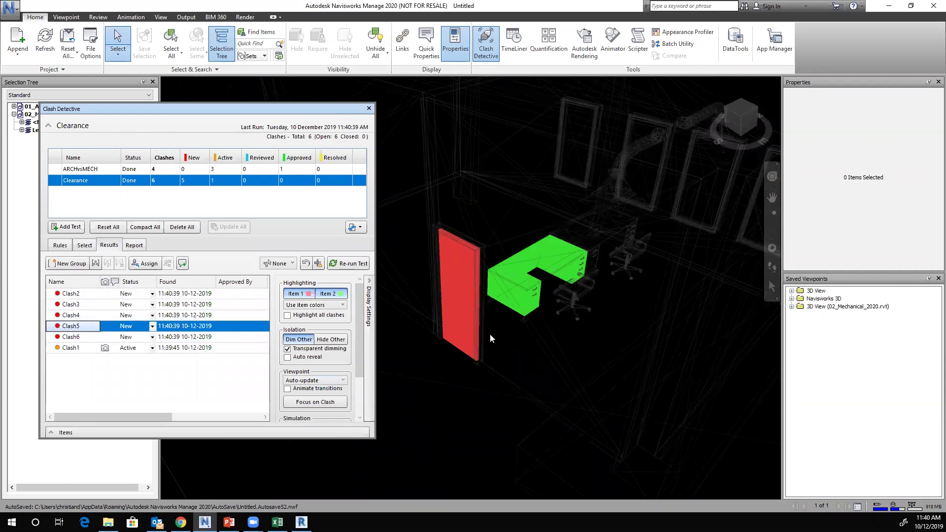
click(74, 315)
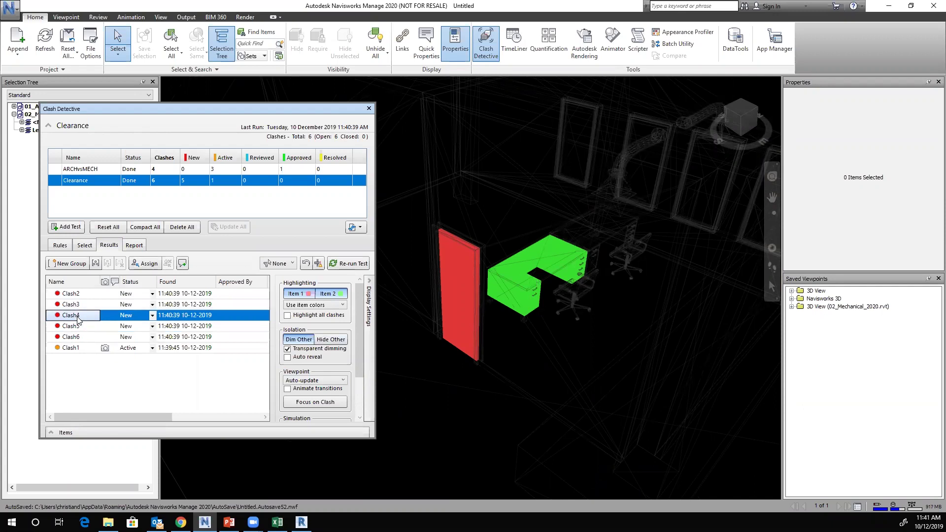
click(72, 304)
click(78, 293)
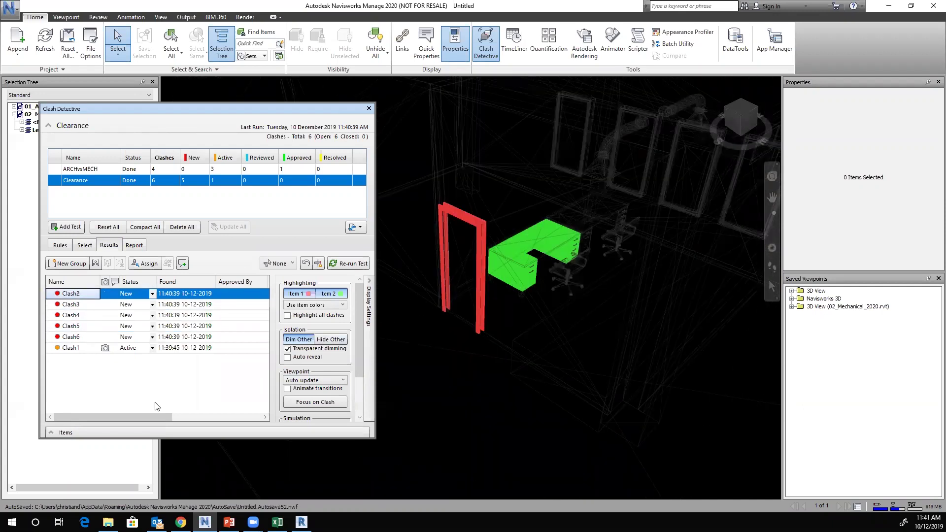
click(85, 245)
click(110, 246)
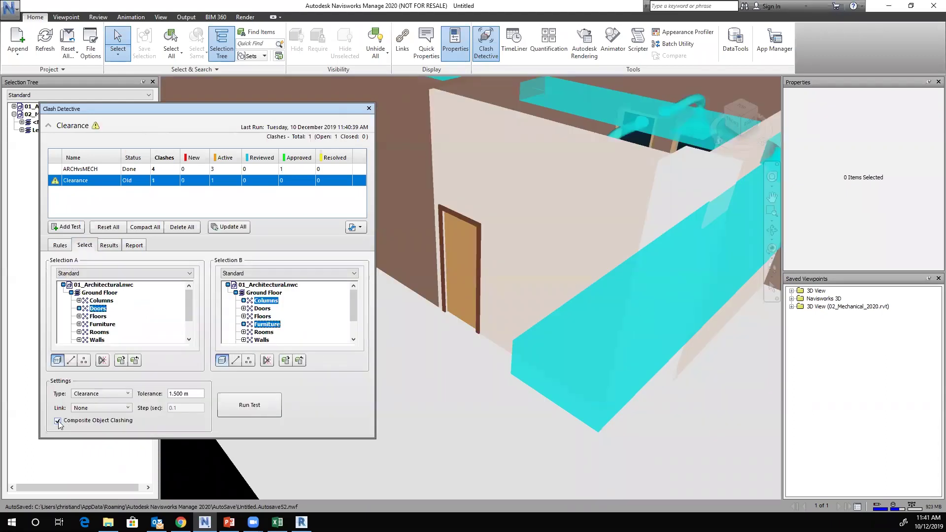
Step: Re-run the Clearance test so its single Clash1 shows as Active
click(107, 246)
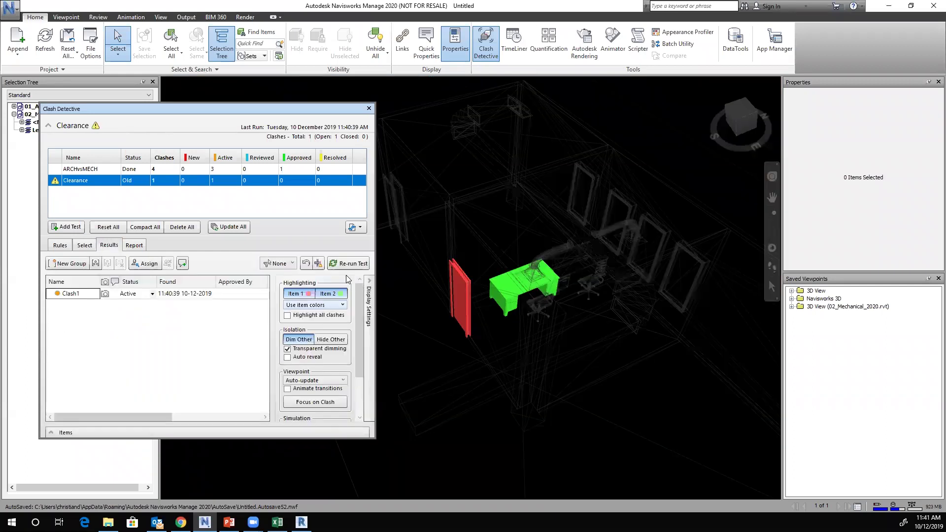
click(349, 264)
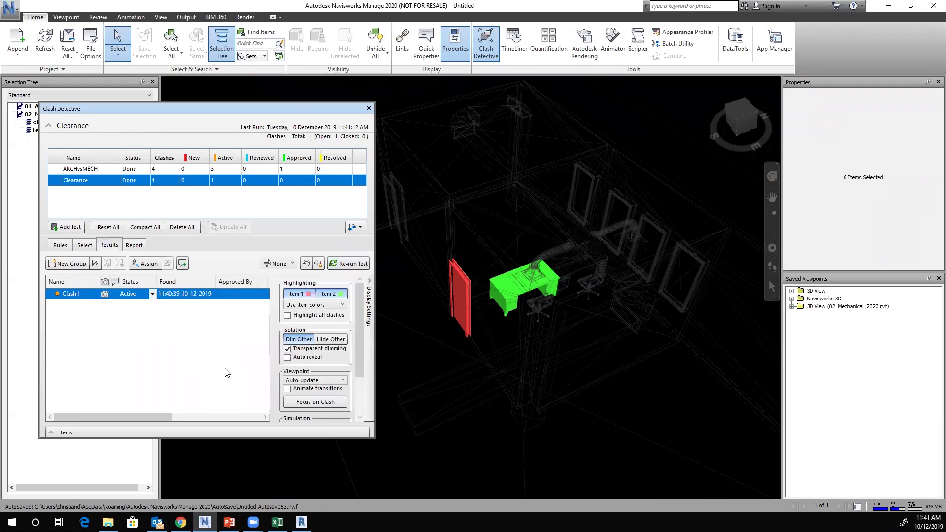
click(86, 246)
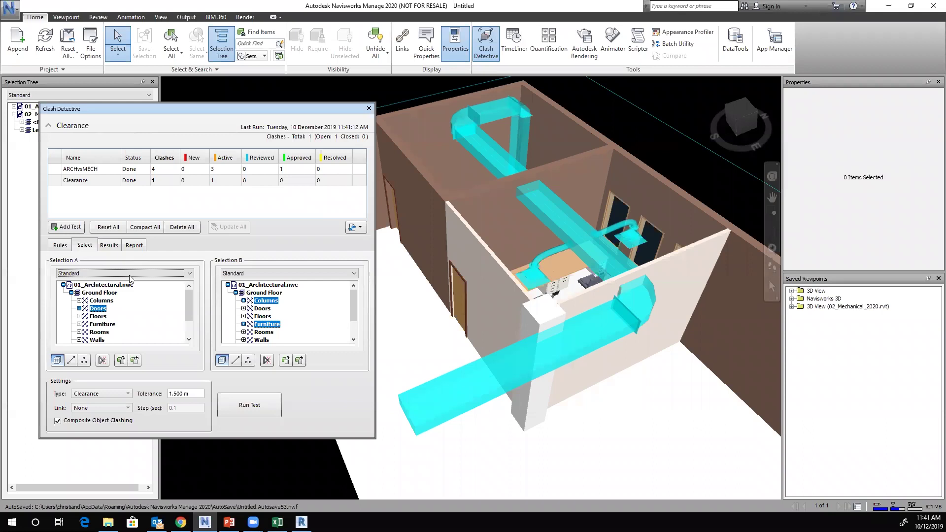
Step: Add a new clash test named WALLSvsMECH
click(71, 227)
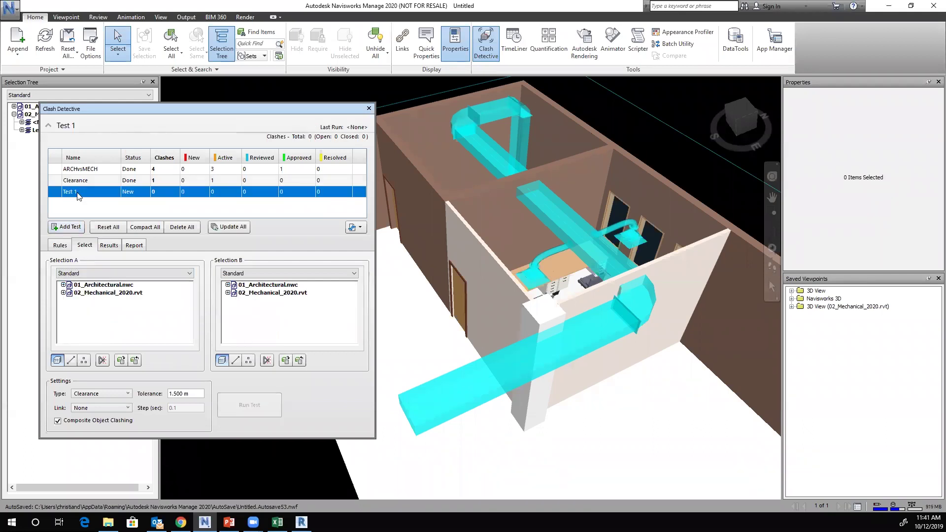
click(77, 191)
text(WALLSvsMECH)
key(Return)
Step: Test the wall sets against 02_Mechanical_2020.rvt as a Hard clash at 0.02 tolerance, and run it
click(114, 274)
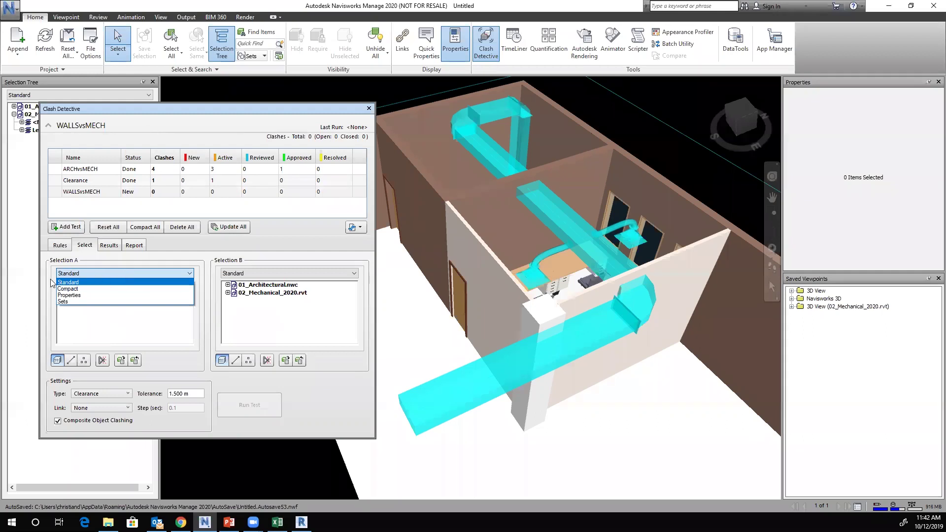
click(64, 302)
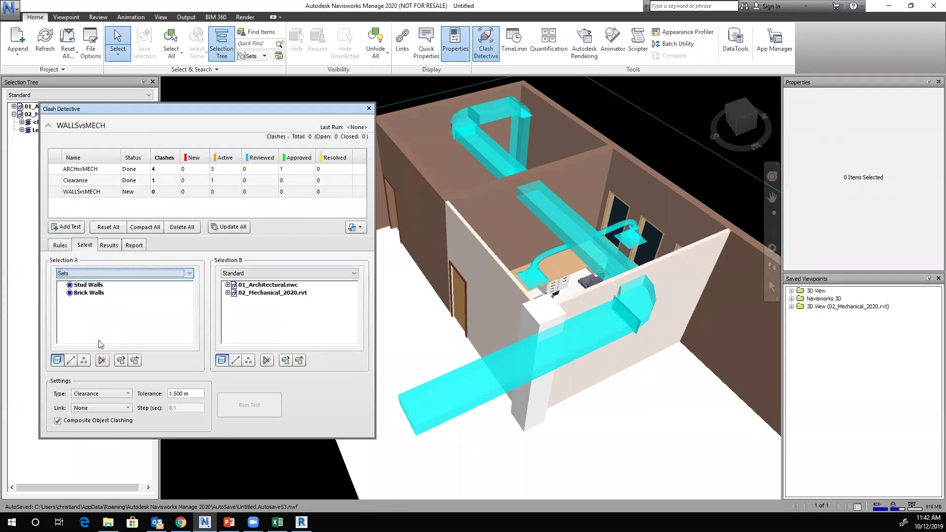
click(93, 293)
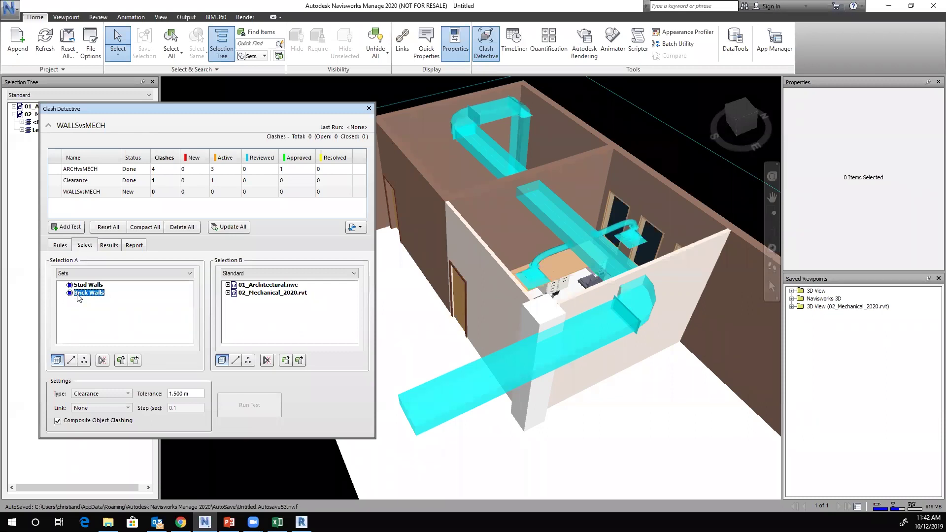
click(276, 293)
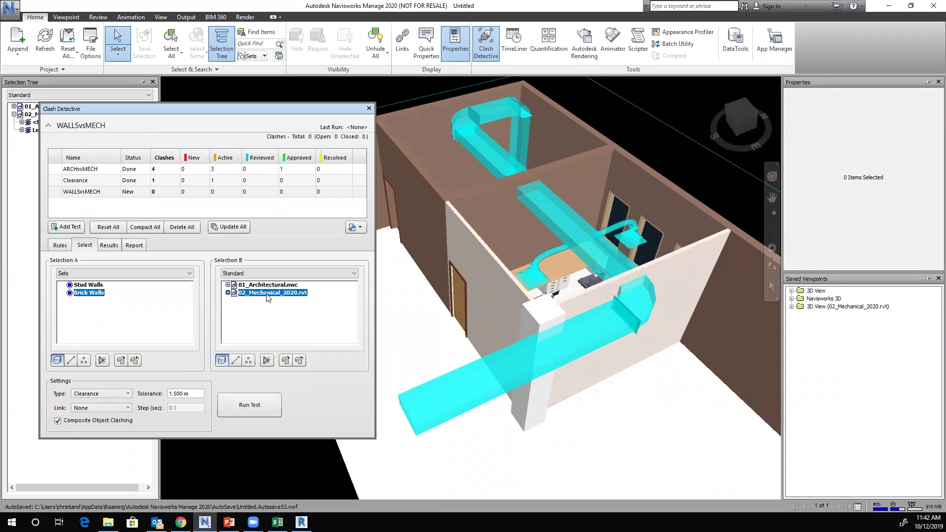
click(103, 394)
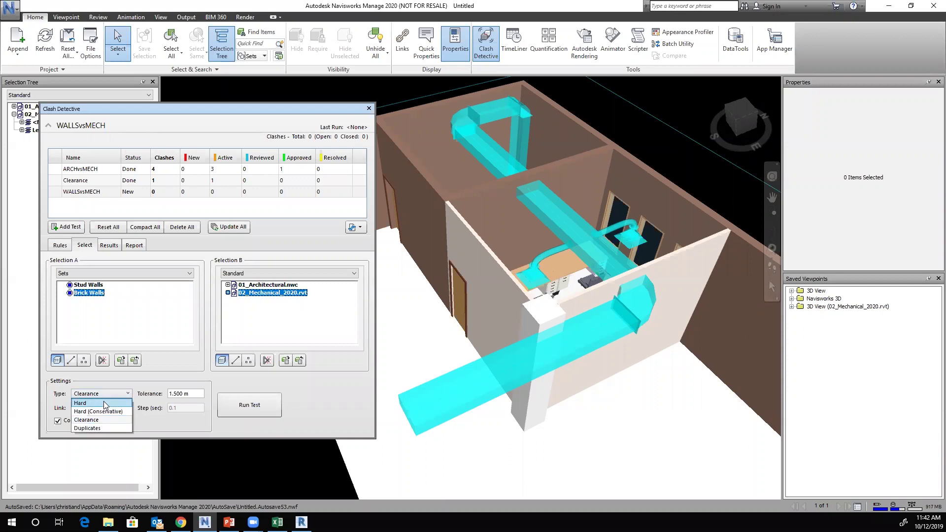
click(103, 402)
click(178, 398)
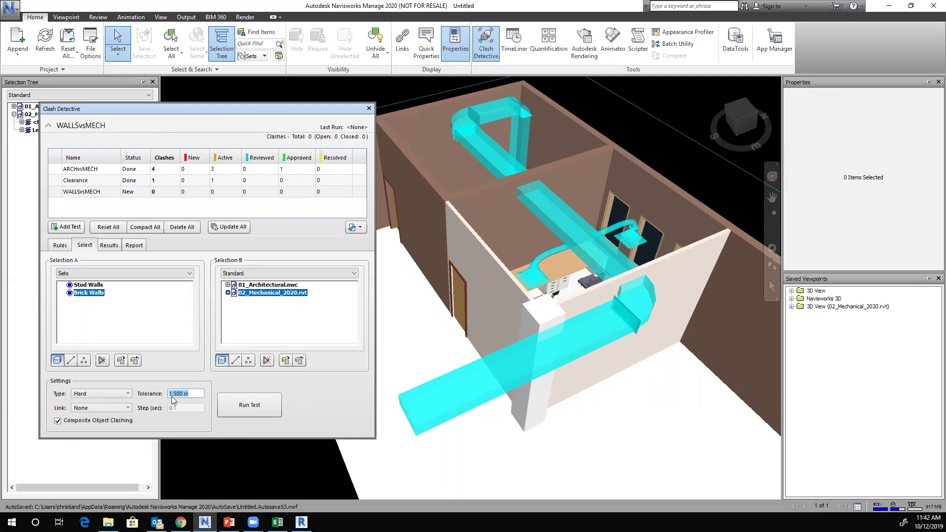
text(0.02)
click(249, 405)
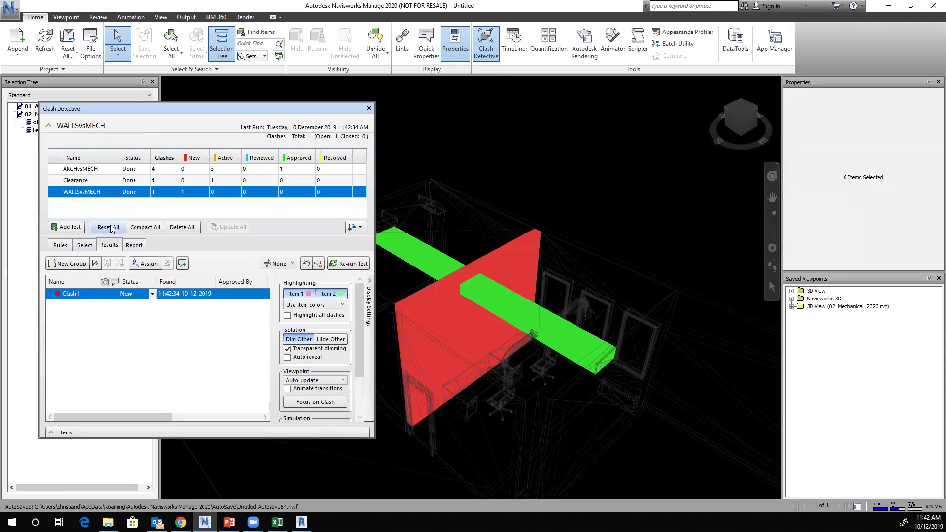
Step: Add a new clash test named STUDvsFITTING
click(68, 226)
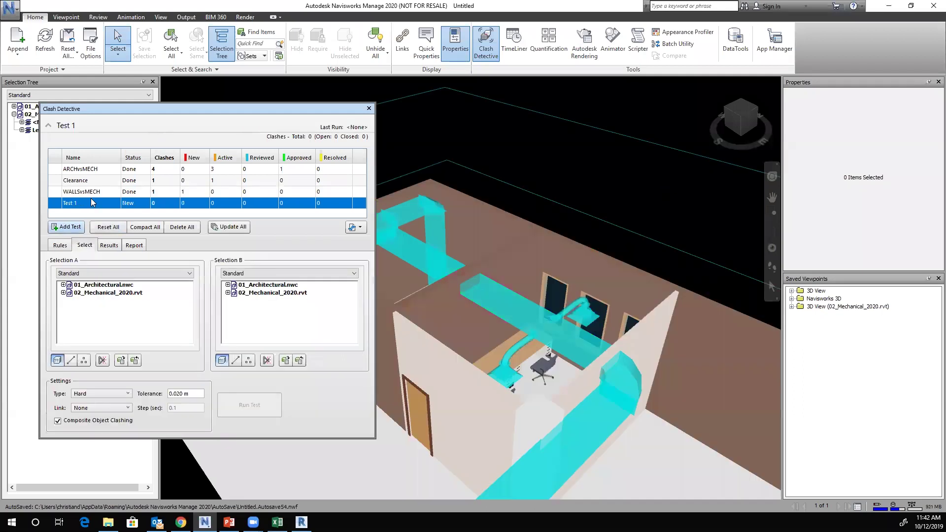
click(90, 203)
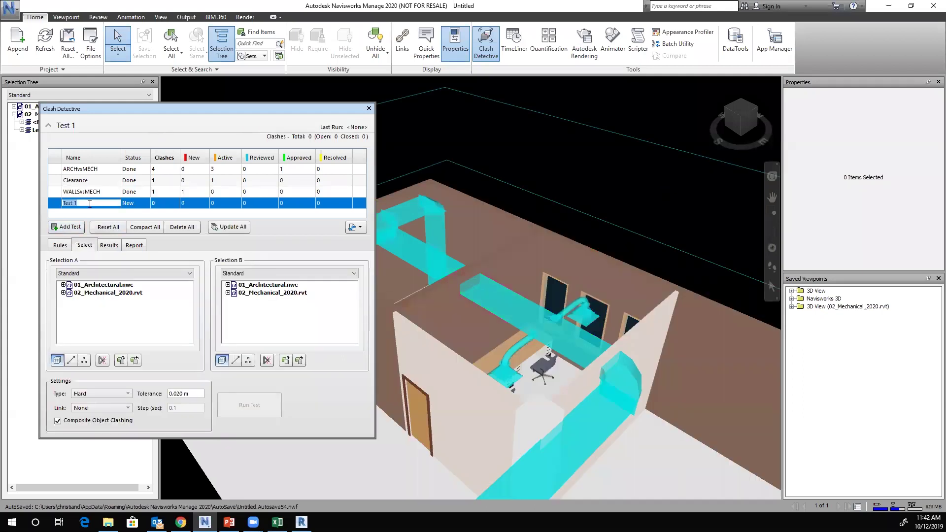
text(STUDvsFITTING)
key(Return)
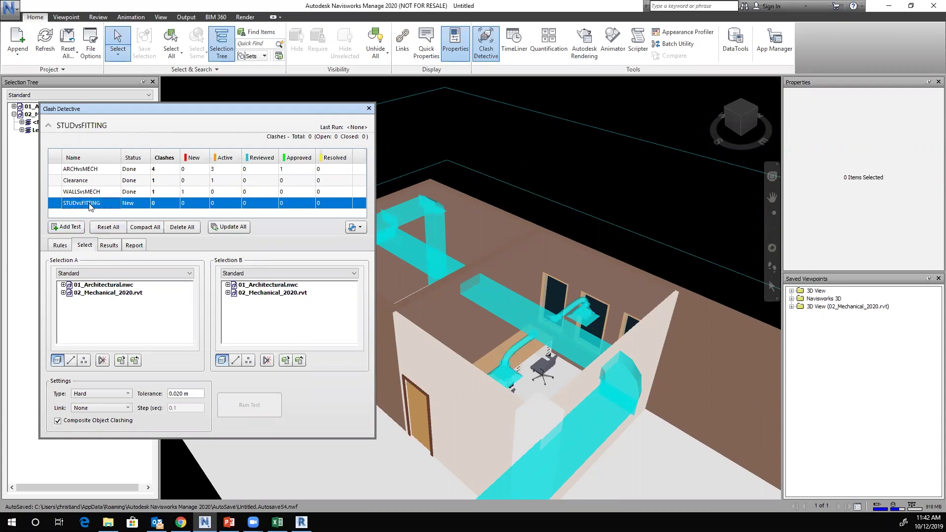
Step: Set Stud Walls against Level 0 Duct Fittings and run the STUDvsFITTING test
click(63, 284)
click(71, 293)
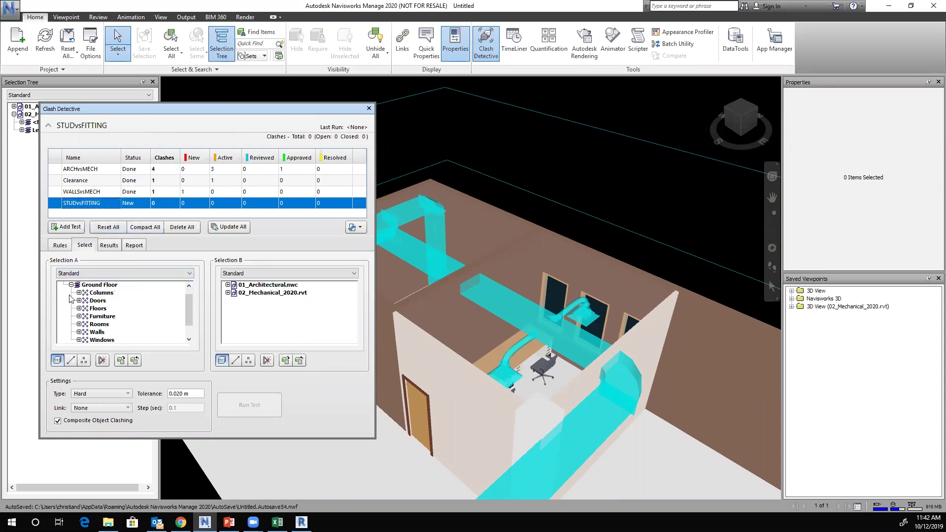
scroll(112, 321, down, 1)
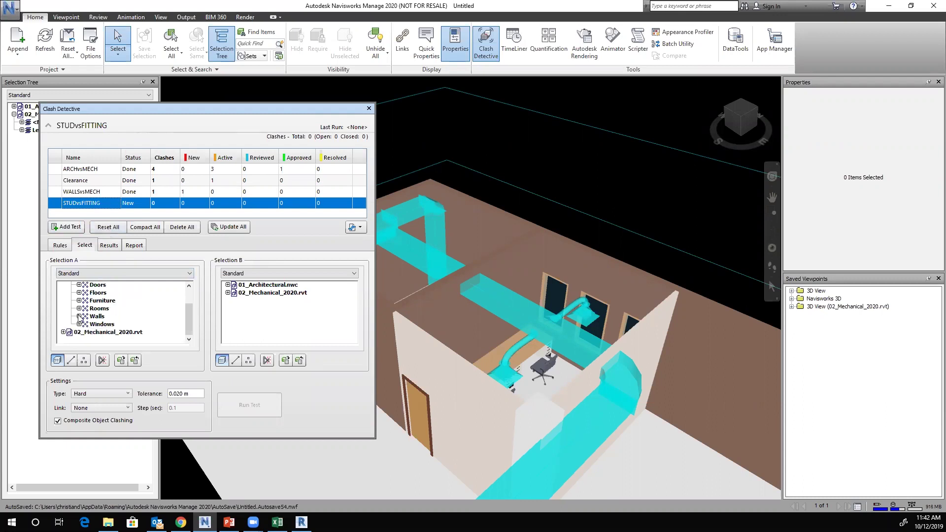
click(114, 274)
click(69, 305)
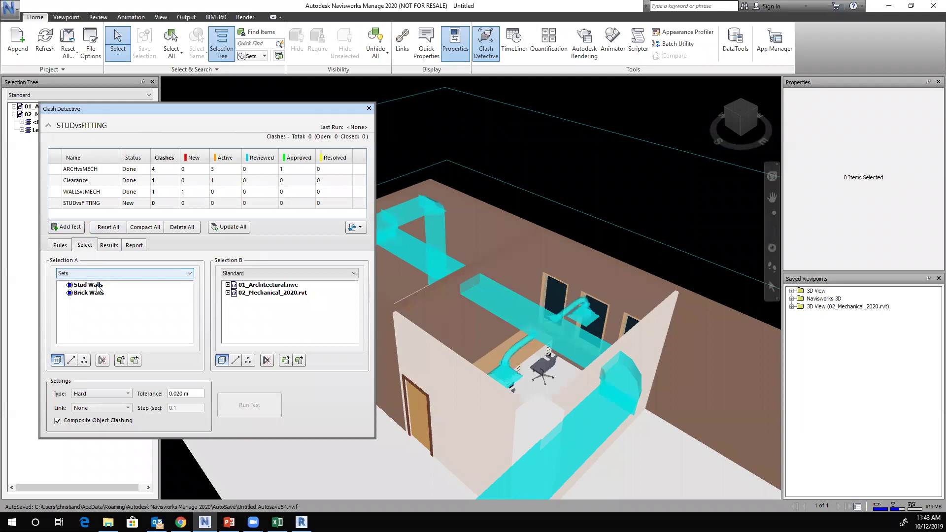
click(93, 285)
click(227, 293)
click(236, 308)
click(271, 317)
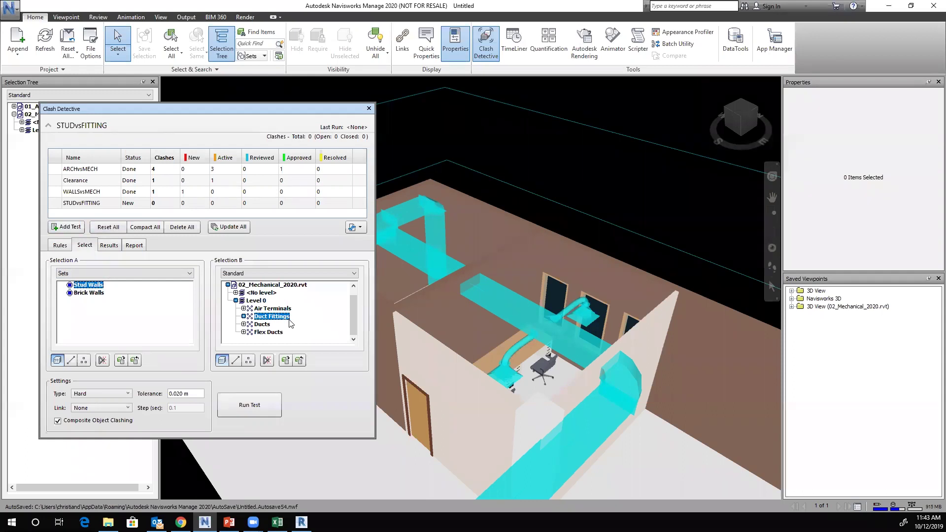
click(108, 192)
click(109, 203)
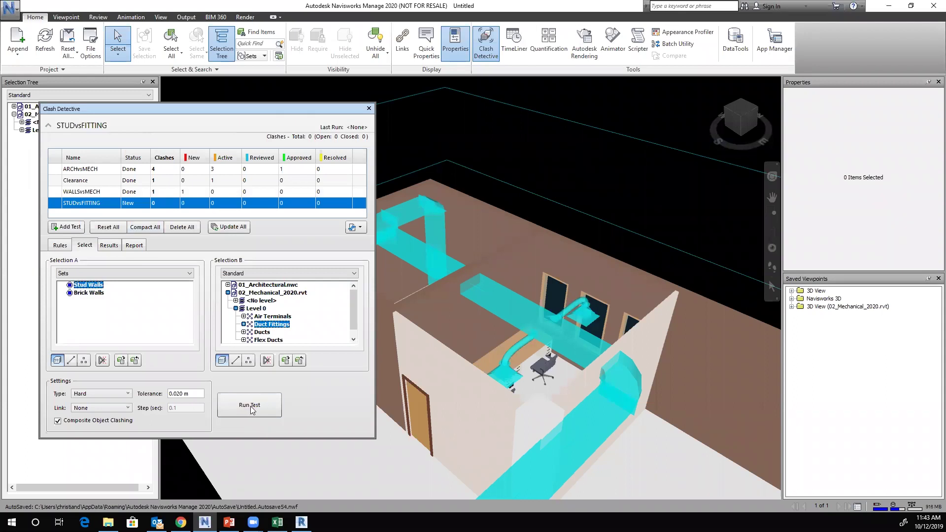
click(251, 405)
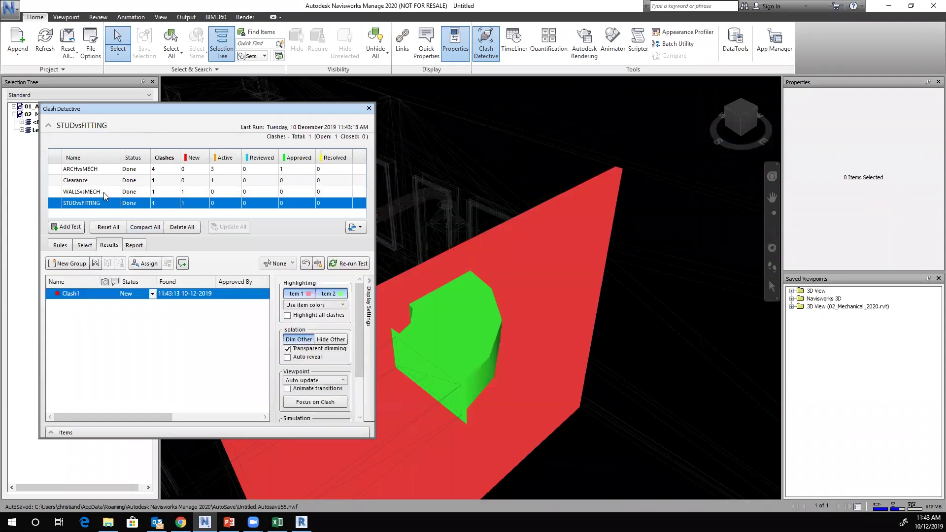
Step: Compare the Clearance, WALLSvsMECH and STUDvsFITTING results, settling on the WALLSvsMECH wall–duct clash
click(101, 181)
click(103, 191)
click(109, 203)
click(102, 191)
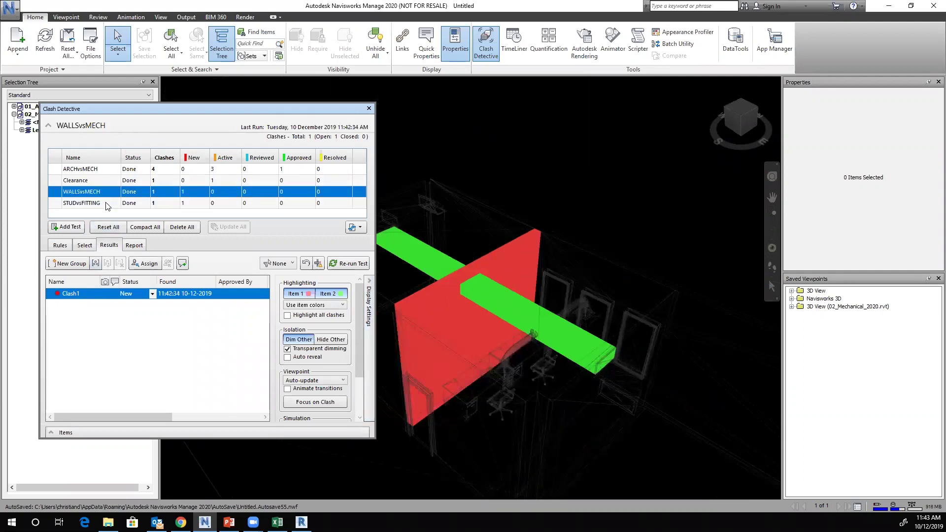
click(105, 203)
click(103, 192)
middle_drag(560, 211, 578, 213)
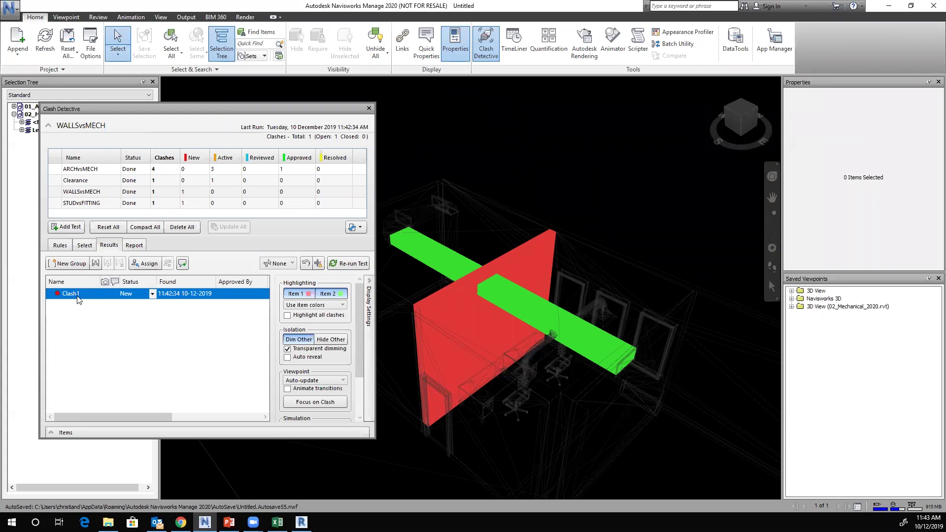
Step: Assign the WALLSvsMECH clash to Architect with the note 'Add Cutout'
click(147, 264)
click(146, 265)
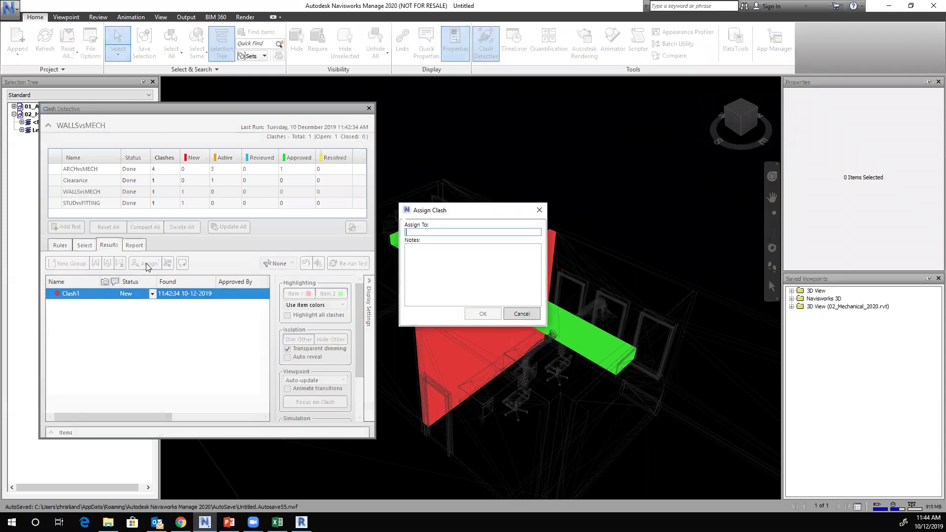
text(Architect)
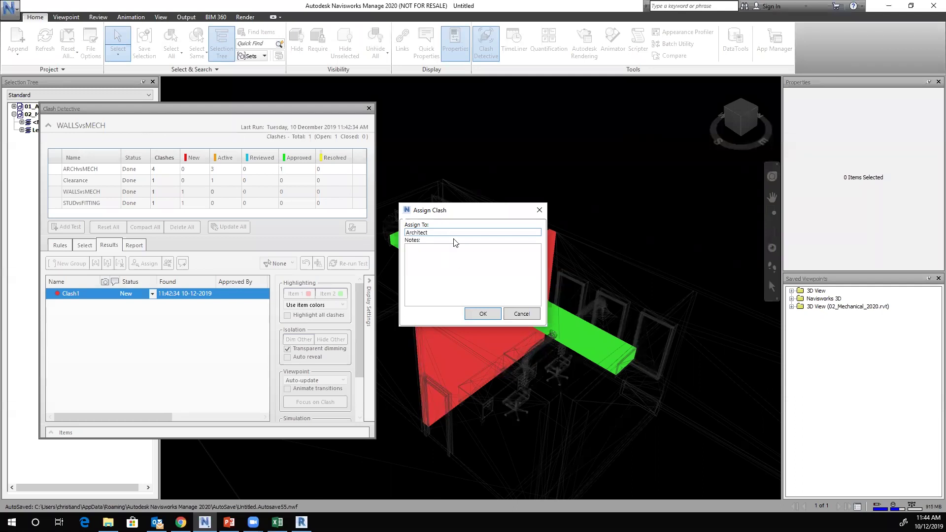
click(441, 251)
text(Add Cutout)
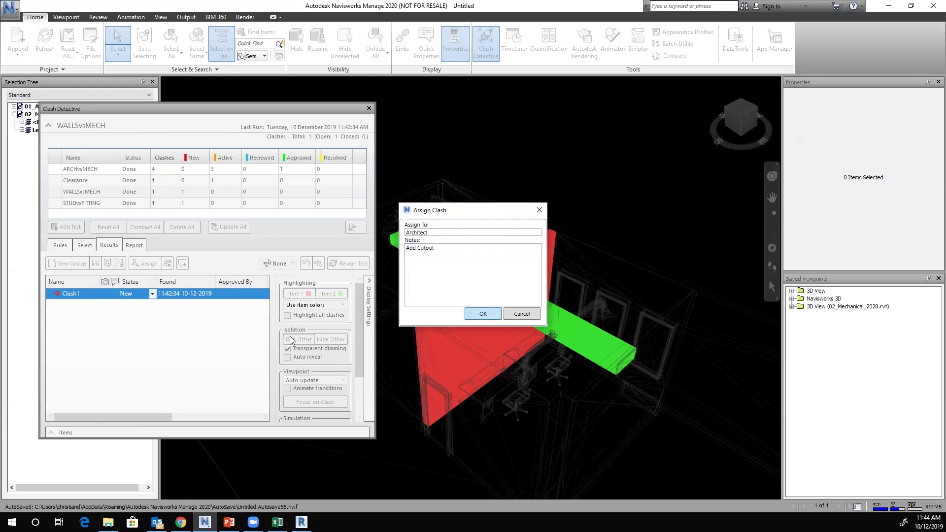
click(483, 314)
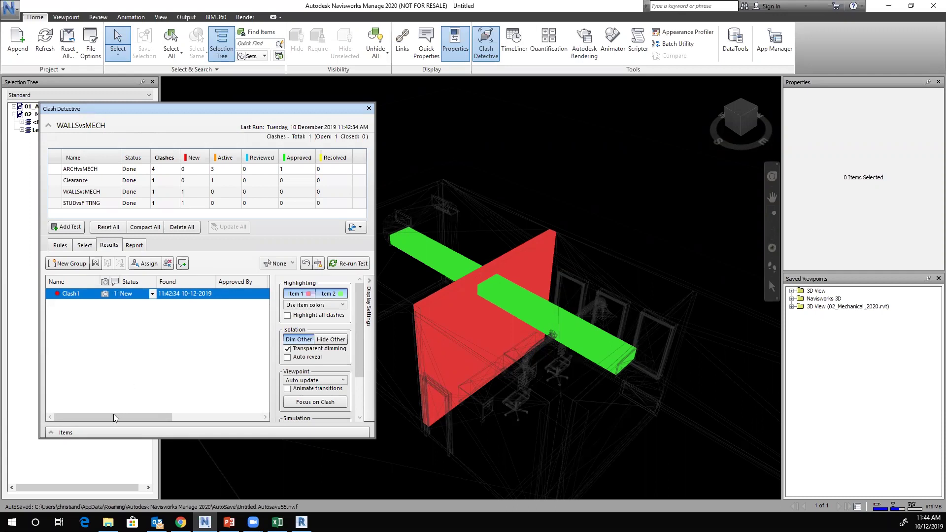
Step: Show the STUDvsFITTING clash and pan to centre the duct fitting in the wall
drag(112, 416, 217, 414)
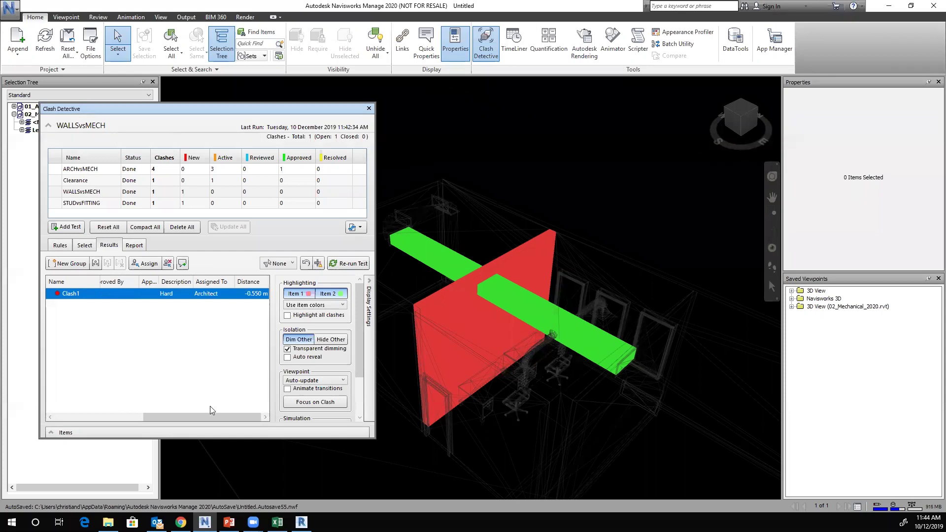
drag(214, 417, 68, 416)
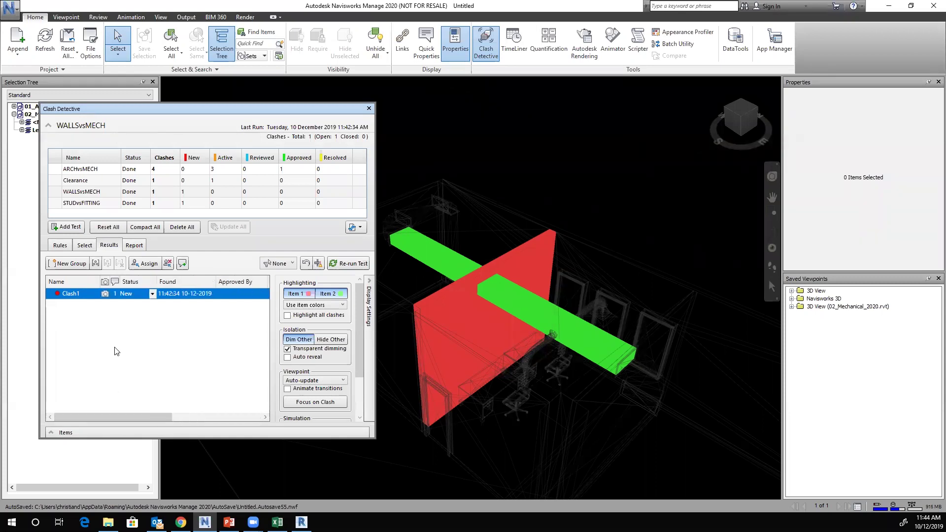
click(82, 207)
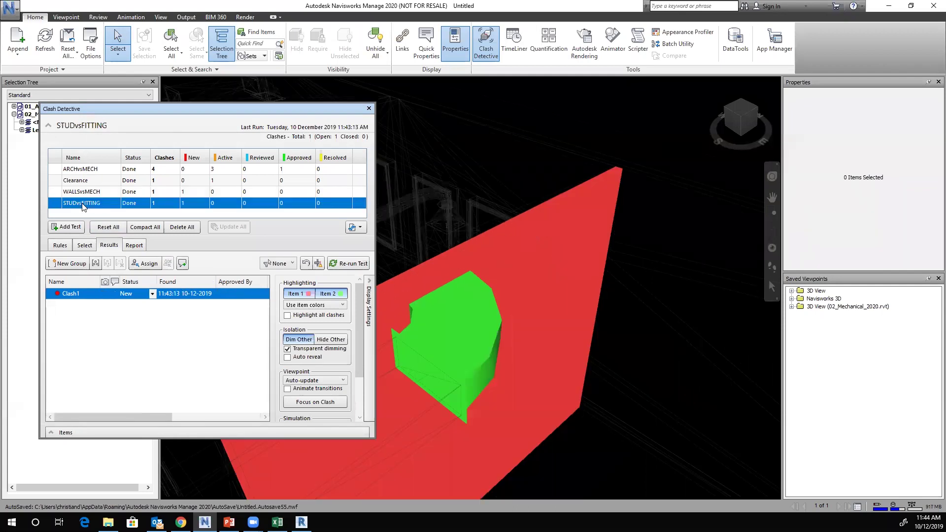
middle_drag(640, 218, 452, 306)
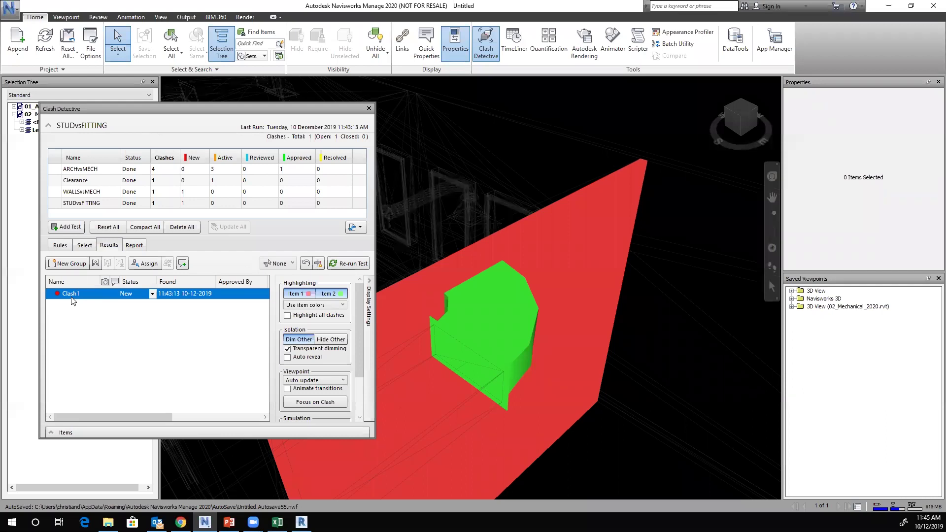
Step: Open the Assign Clash form for STUDvsFITTING's Clash1
click(146, 265)
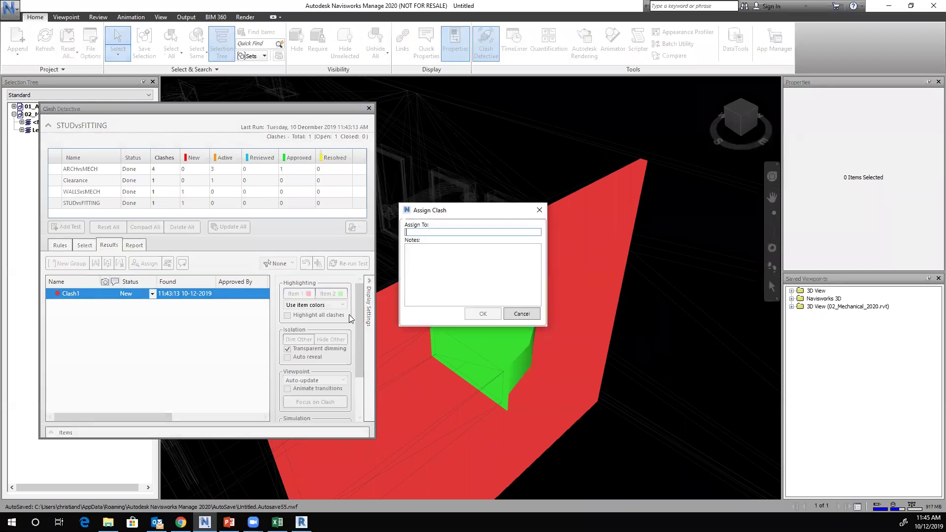
Step: Assign STUDvsFITTING's Clash1 to Mech Engineer with the note 'Move Fitting'
text(Mech En)
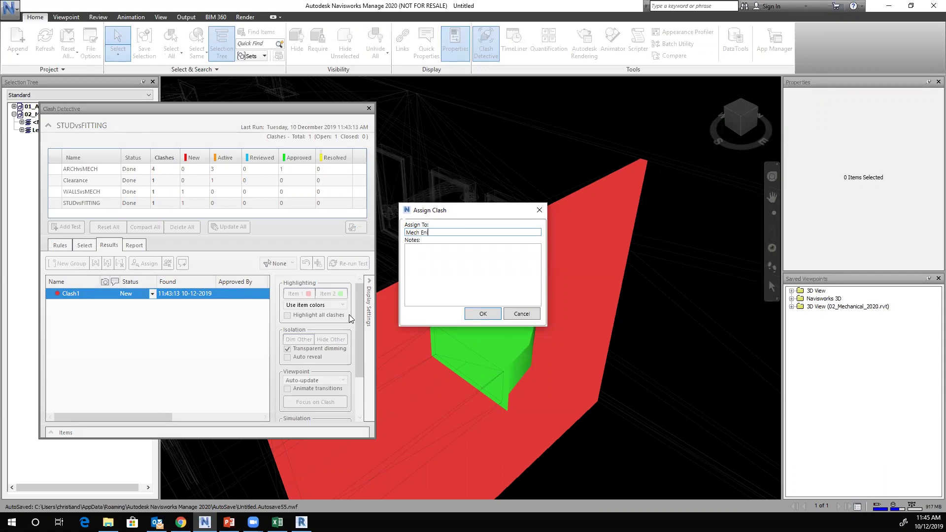
text(gineer)
click(430, 254)
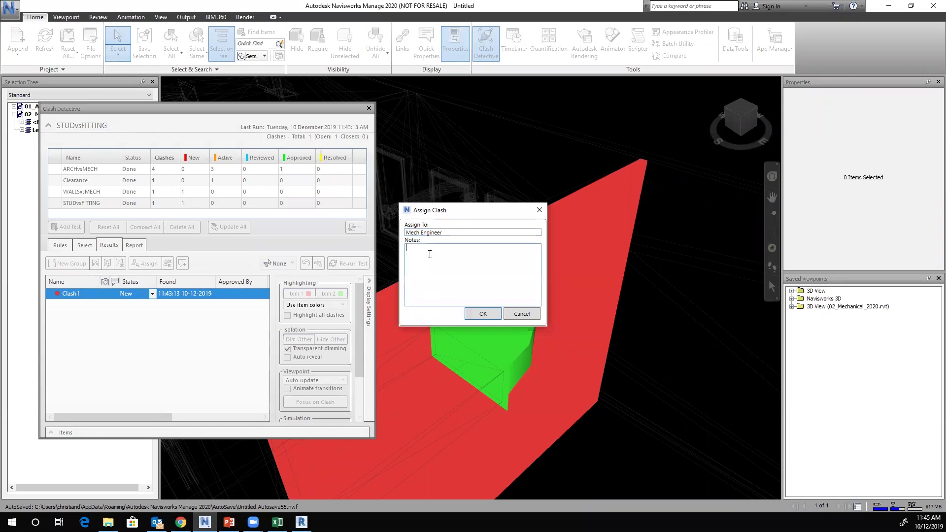
text(Move Fitting)
click(483, 313)
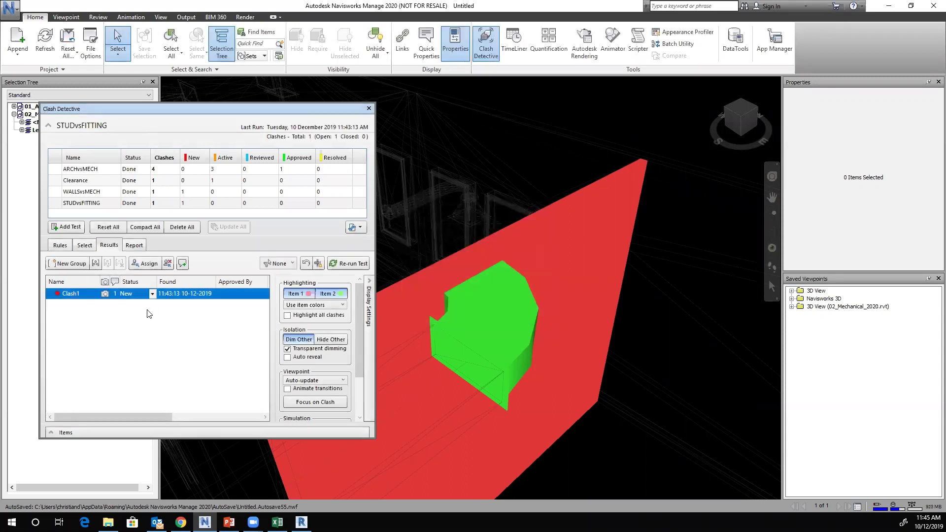
drag(119, 417, 208, 418)
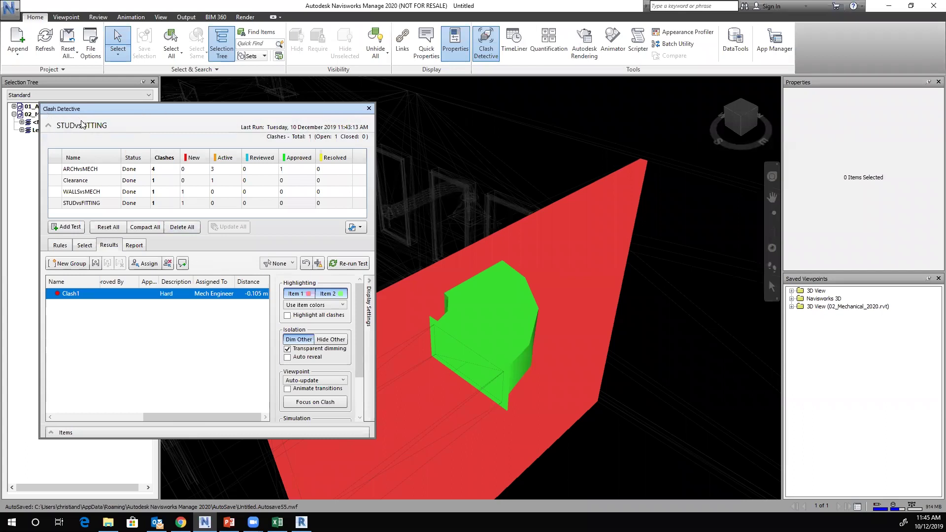
click(104, 192)
click(101, 203)
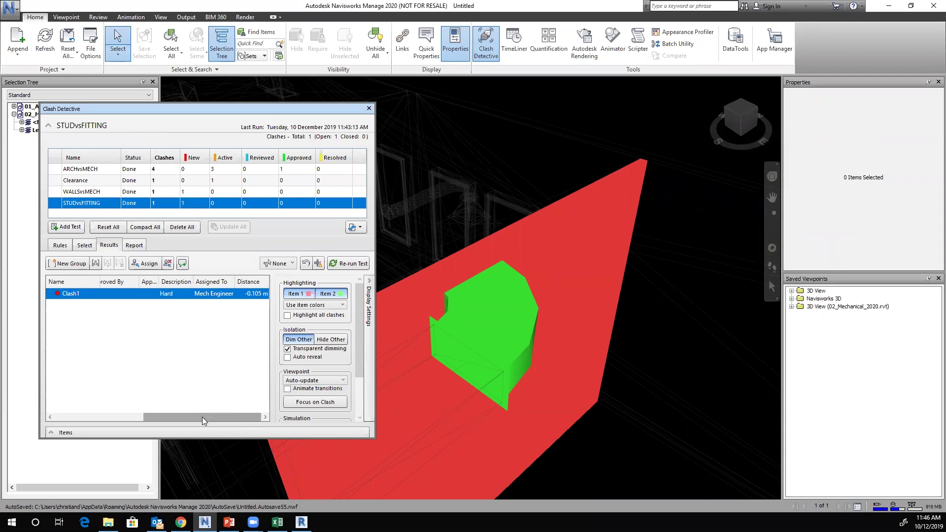
drag(178, 416, 89, 417)
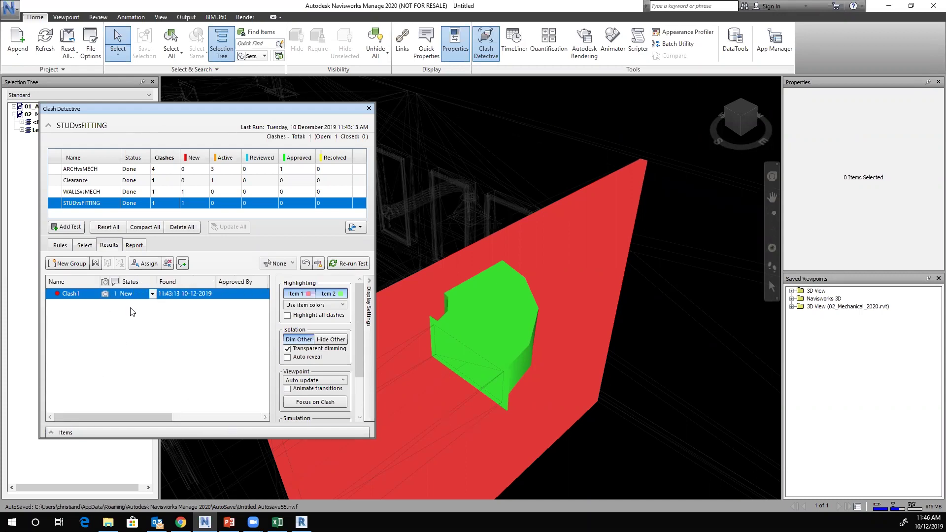
click(152, 293)
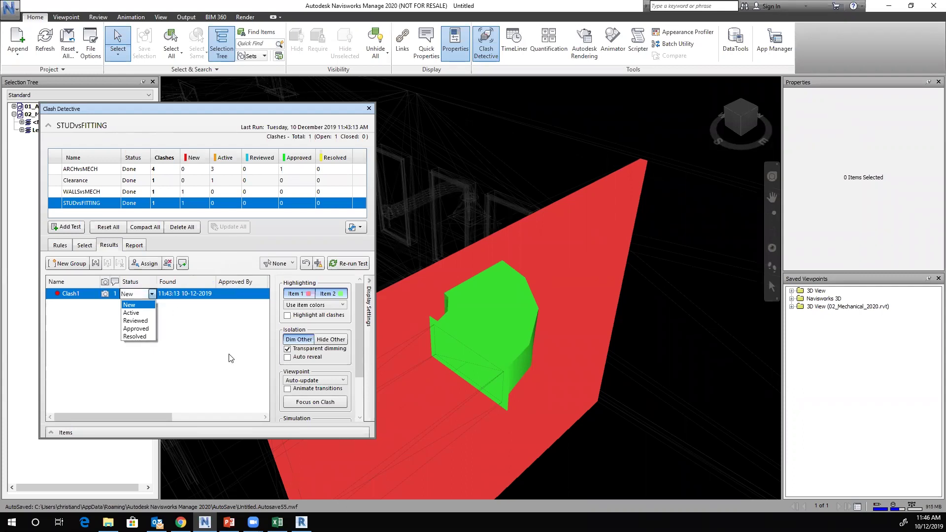
click(242, 366)
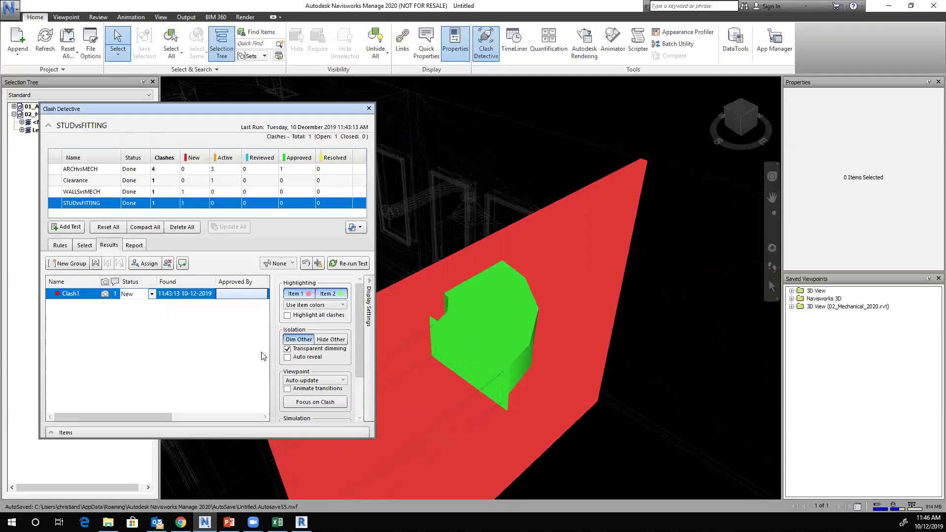
Step: Write a Current test report for WALLSvsMECH in the As viewpoints format
click(69, 191)
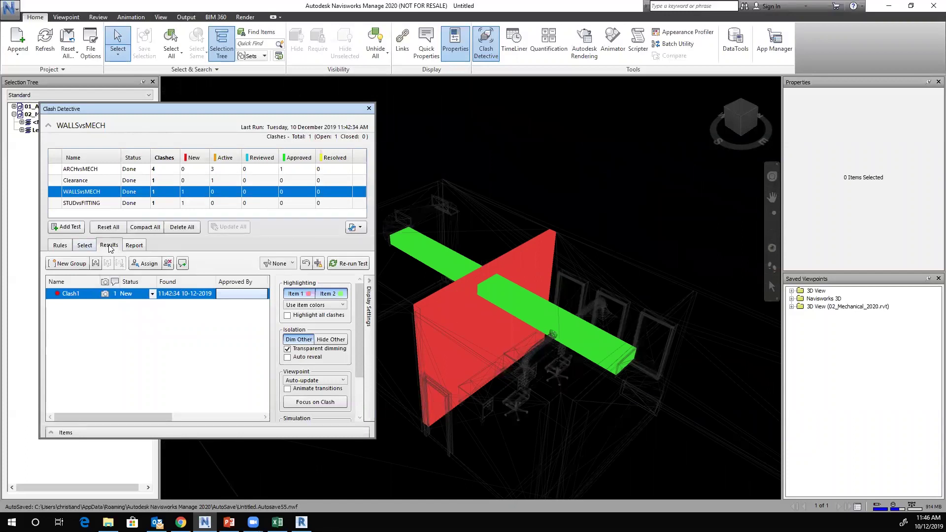
click(136, 246)
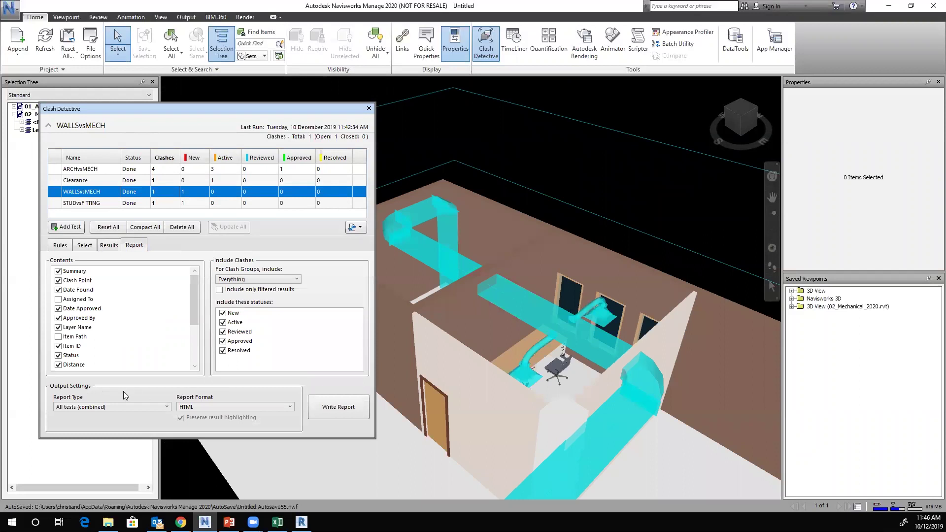
click(233, 407)
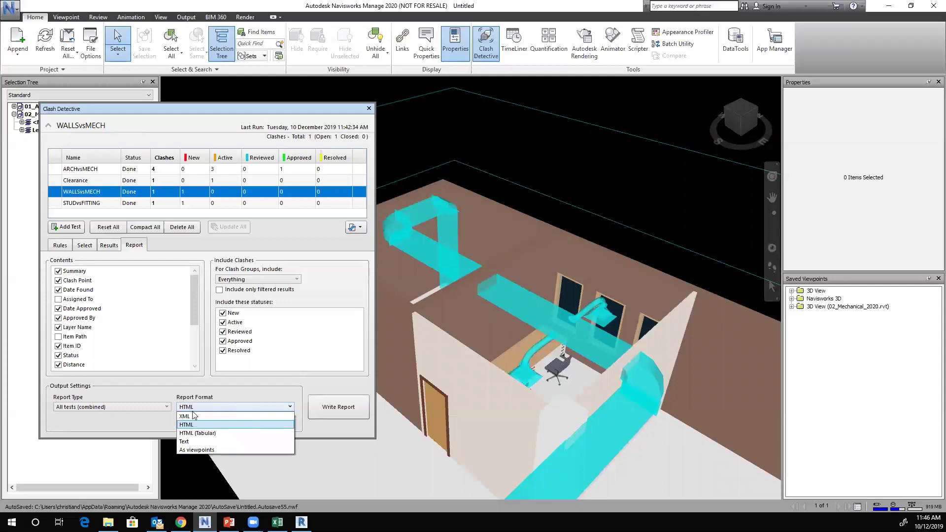
click(206, 450)
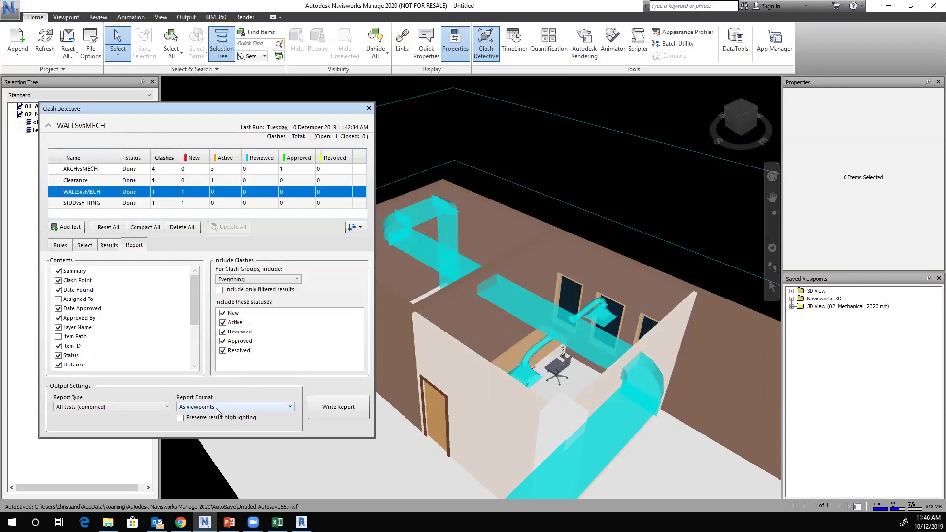
click(113, 408)
click(87, 417)
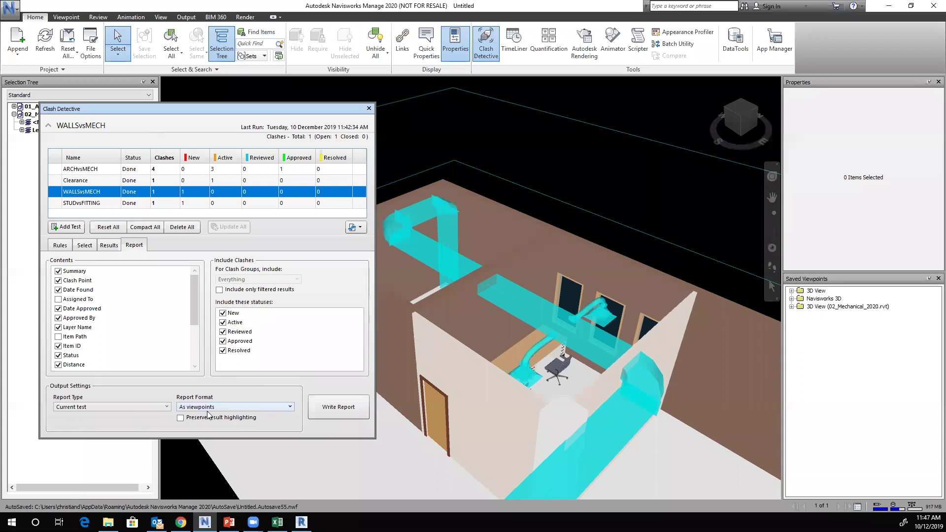
click(338, 408)
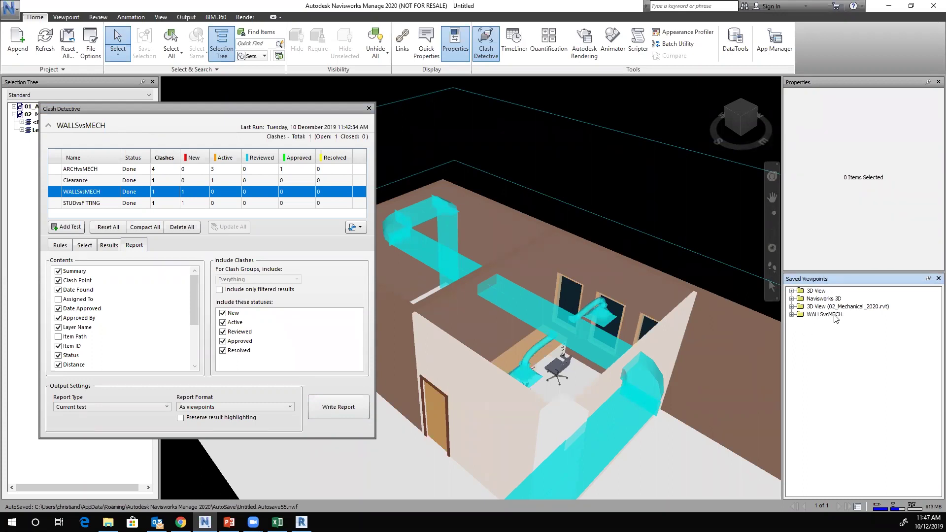
Step: Restore the Clash1 viewpoint from the WALLSvsMECH folder in Saved Viewpoints
click(790, 314)
click(823, 323)
scroll(609, 252, down, 3)
click(822, 322)
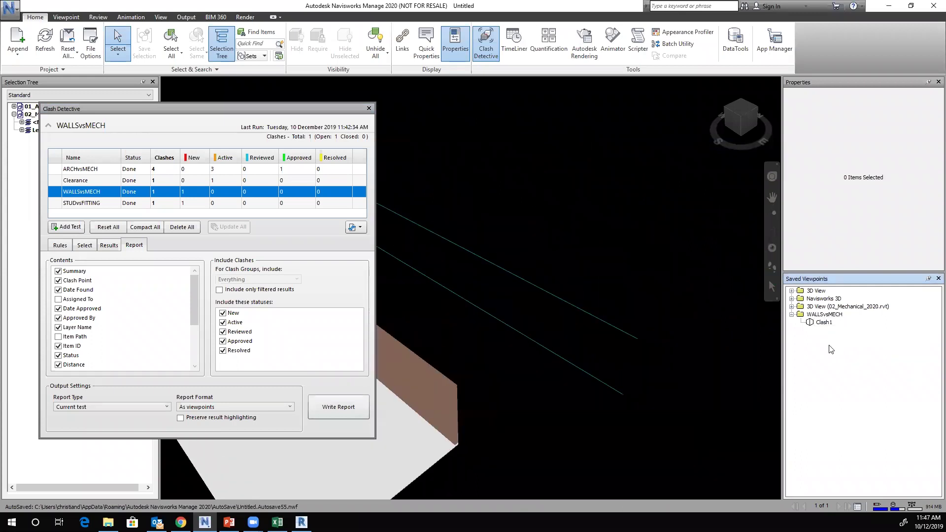
click(823, 323)
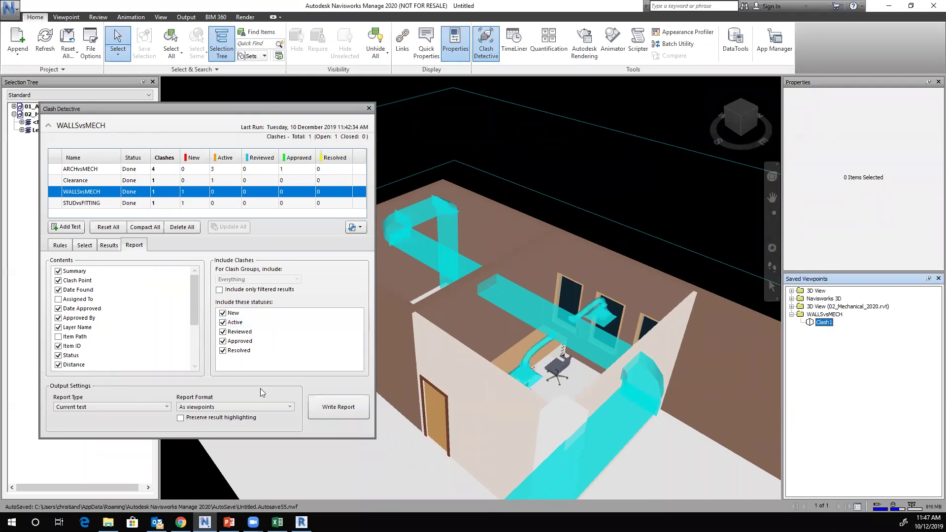
Step: Review Clash1 in the test's Results, then close Clash Detective
click(109, 245)
click(73, 294)
click(369, 108)
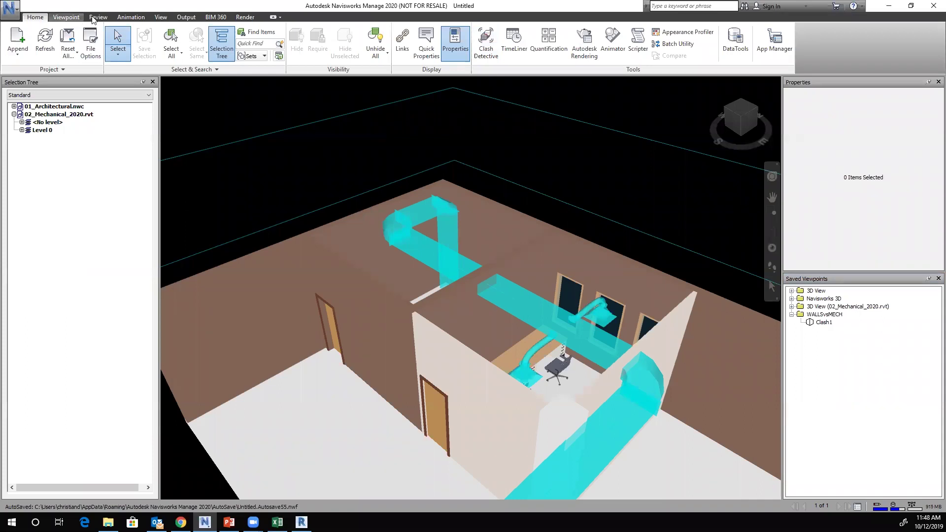
Step: Show the Comments panel from the Review tab for the Clash1 viewpoint
click(98, 18)
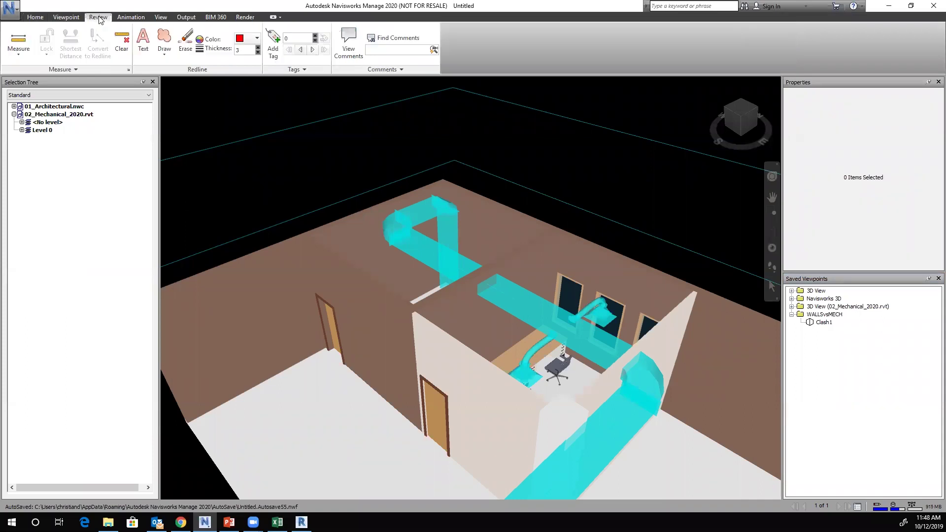
click(347, 51)
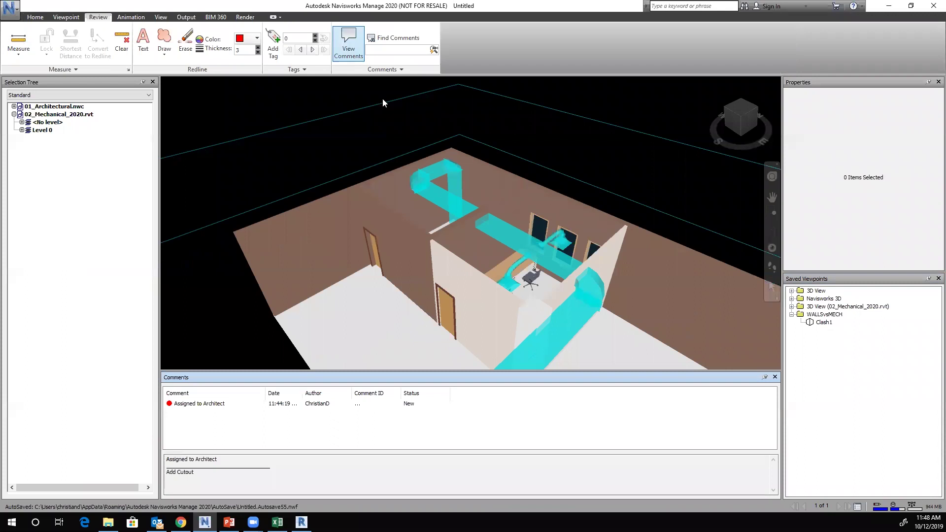
click(829, 323)
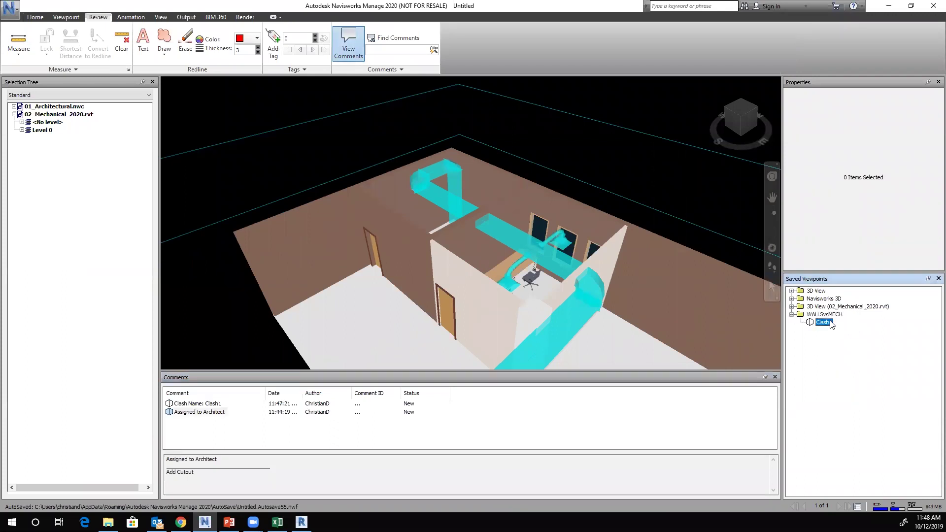
click(830, 324)
Step: Read Clash1's clash-details comment and its 'Assigned to Architect' note
click(181, 405)
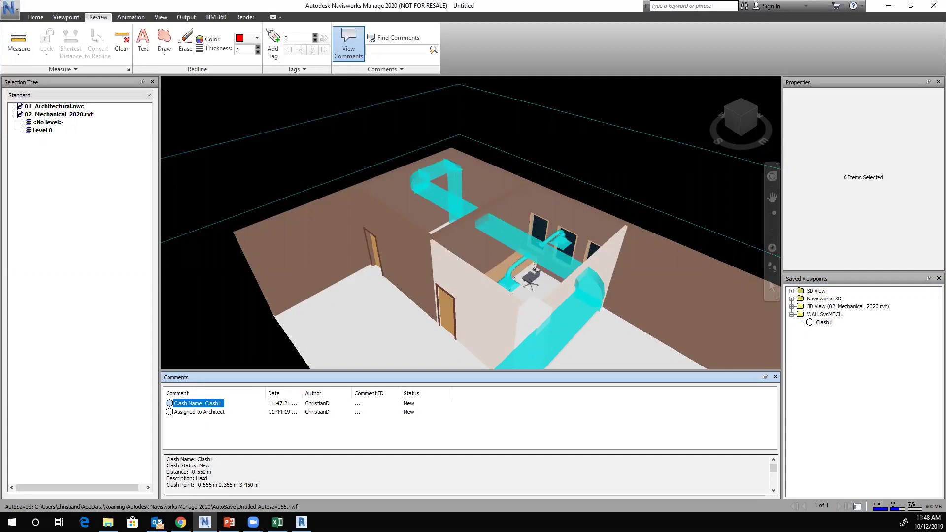
click(199, 413)
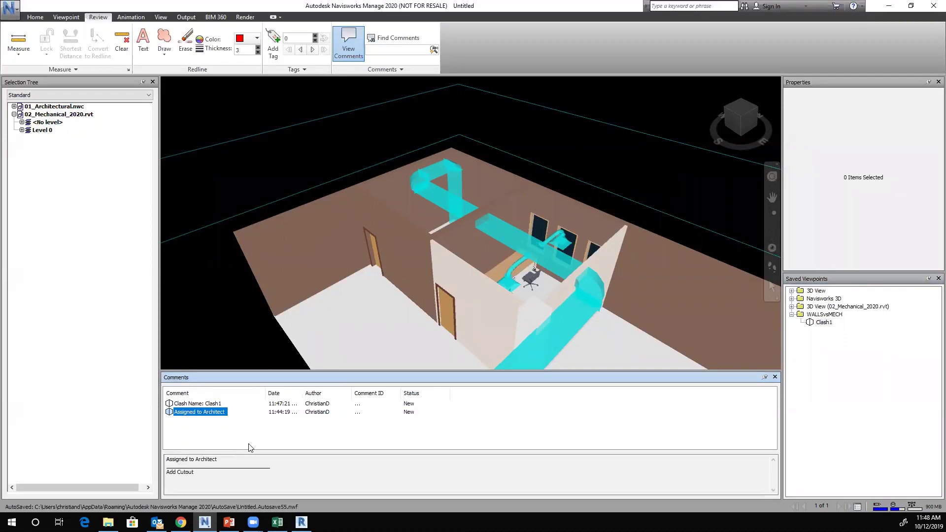
click(10, 12)
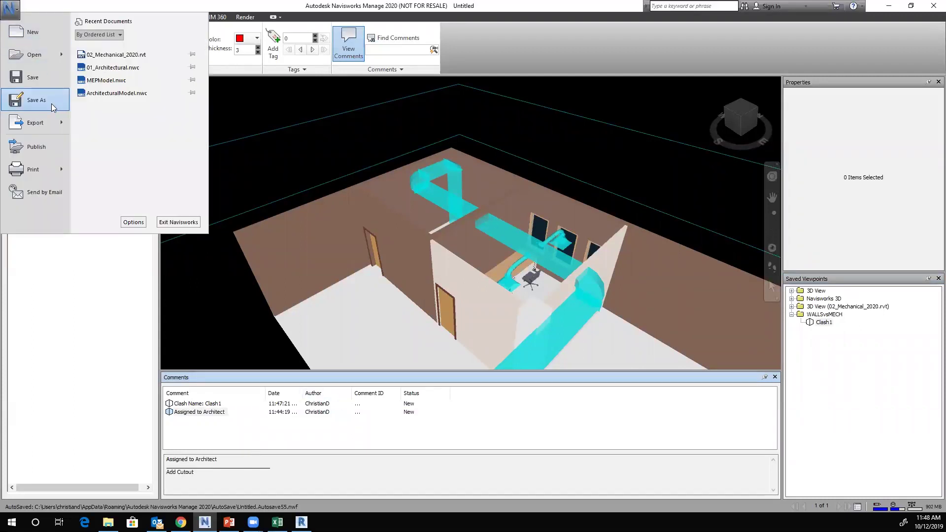
Step: Start a Save As, look at the file types, then cancel without saving
click(378, 280)
click(536, 372)
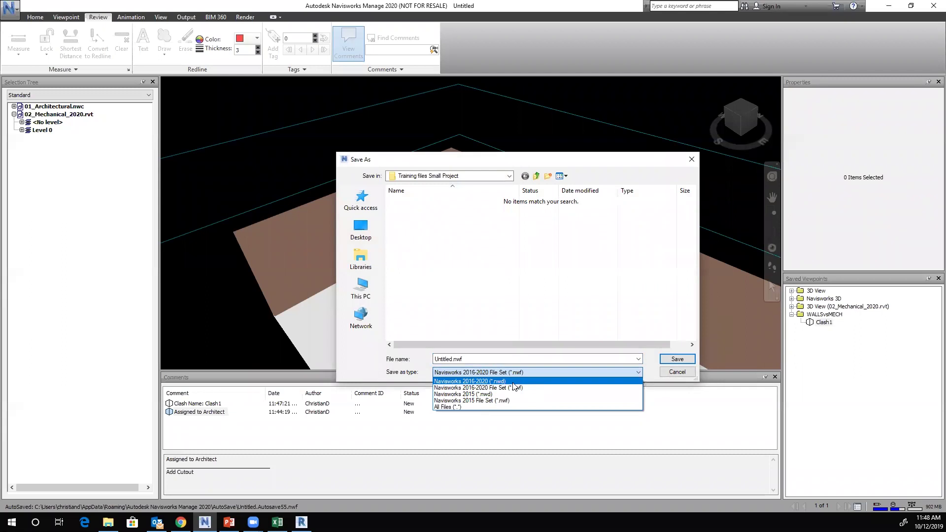
click(651, 372)
click(677, 371)
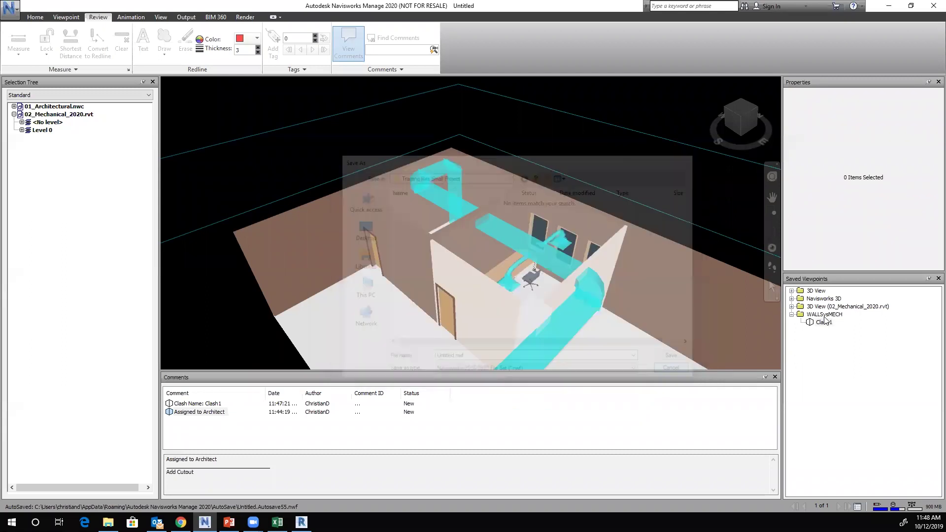
Step: Show the WALLSvsMECH folder's test comment and return to the Home tab
click(825, 315)
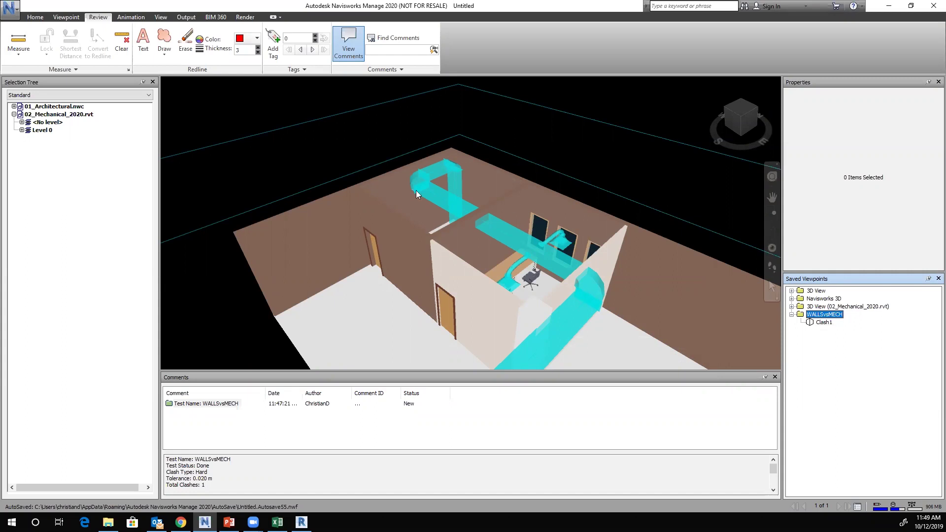
click(346, 154)
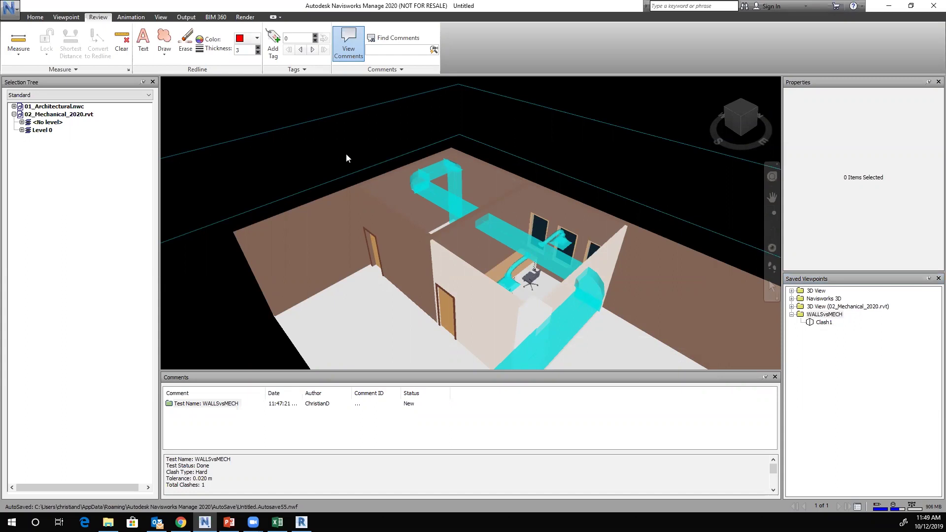
click(35, 17)
Step: In Clash Detective, select STUDvsFITTING and set the report format to HTML
click(486, 40)
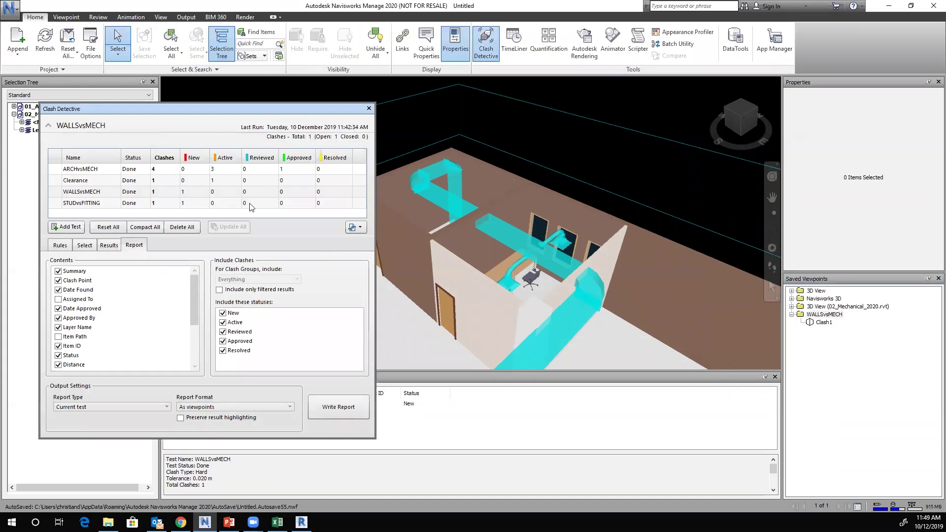
click(81, 204)
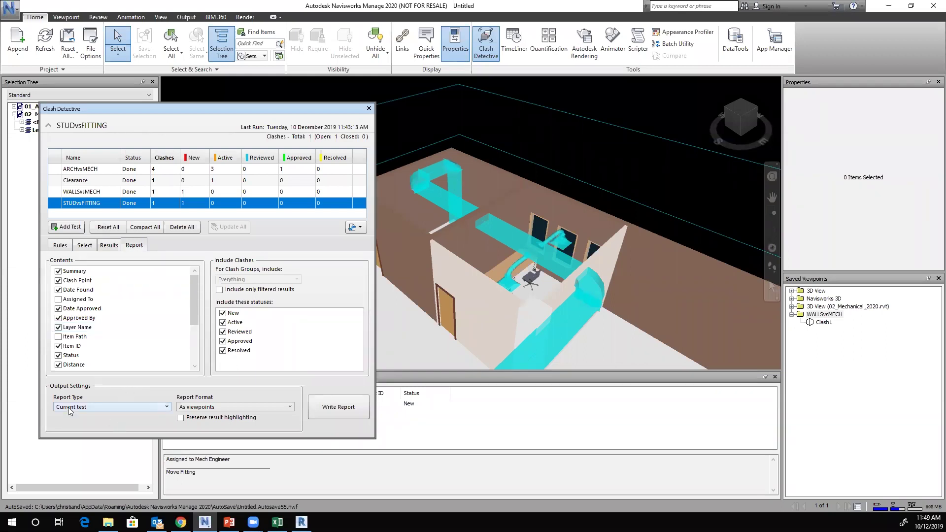
click(233, 406)
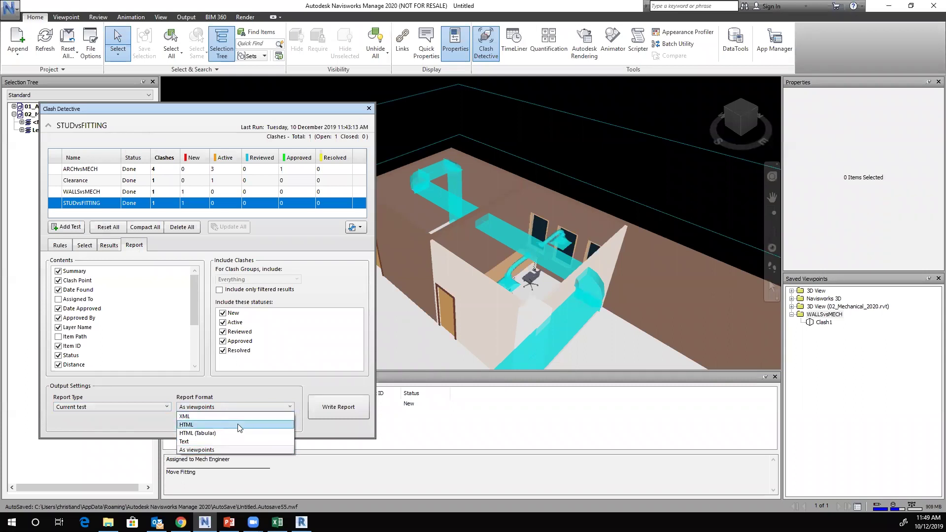
click(239, 425)
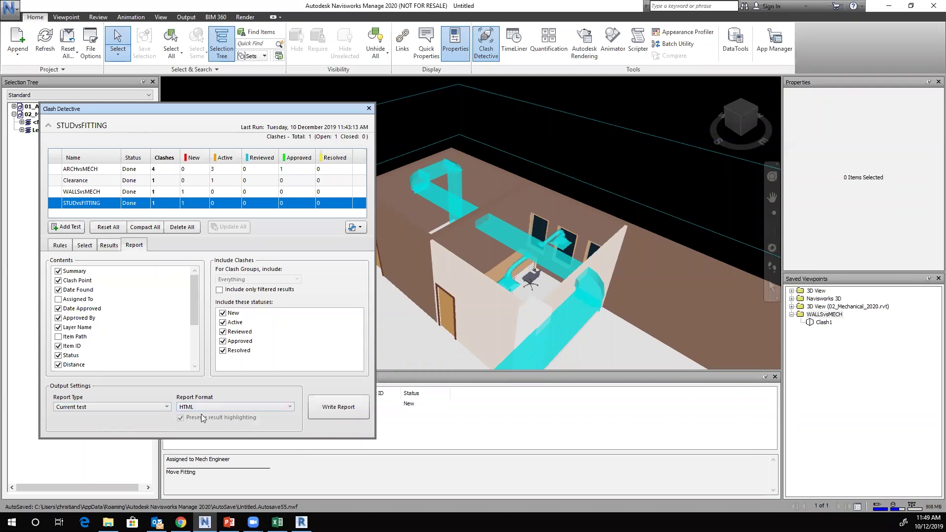
Step: Exclude Approved clashes from the report and write it to a file
click(233, 313)
click(225, 352)
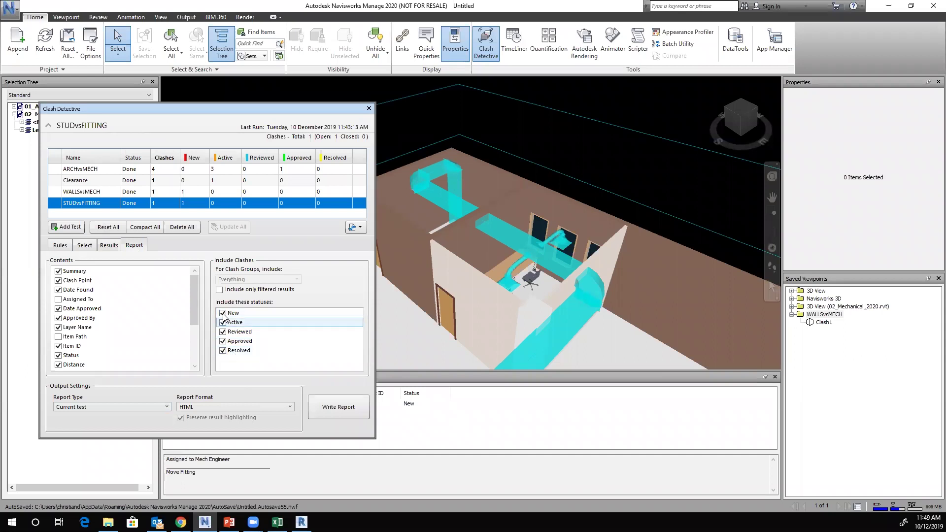
key(Up)
key(Down)
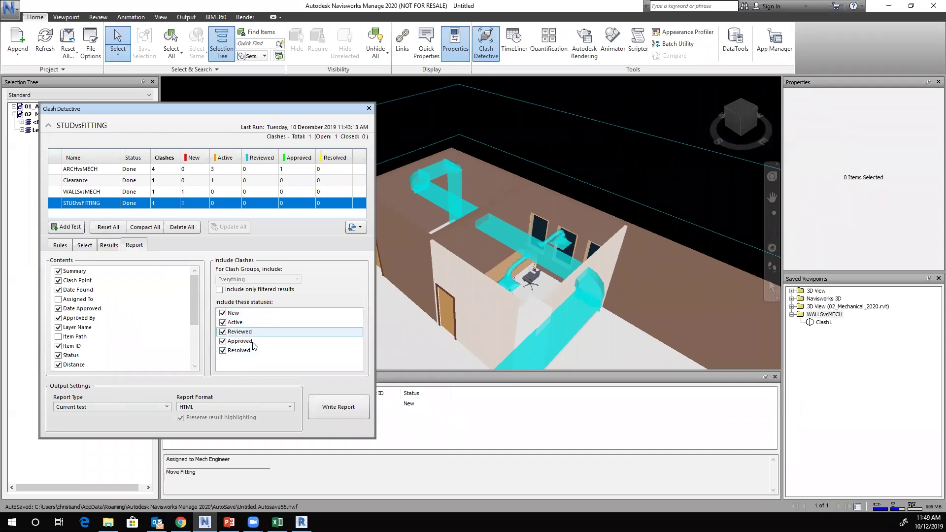
click(223, 341)
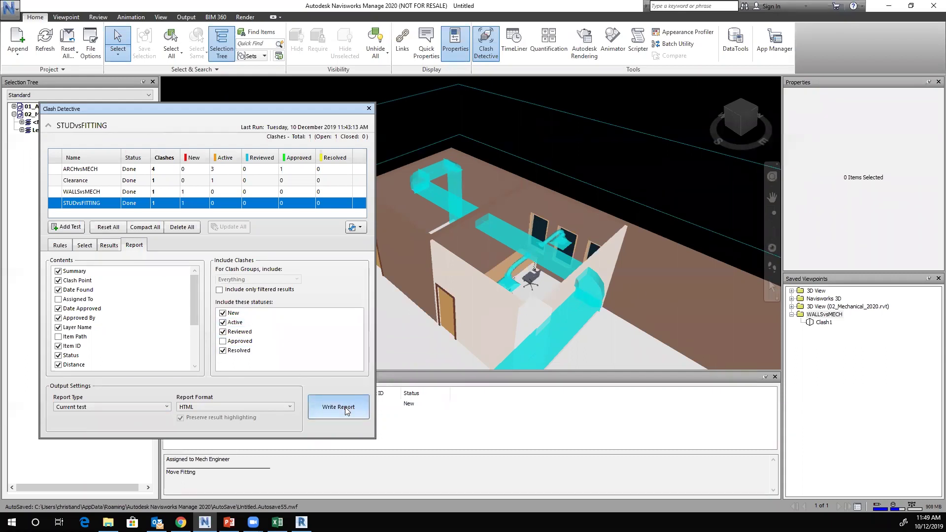
drag(195, 319, 195, 356)
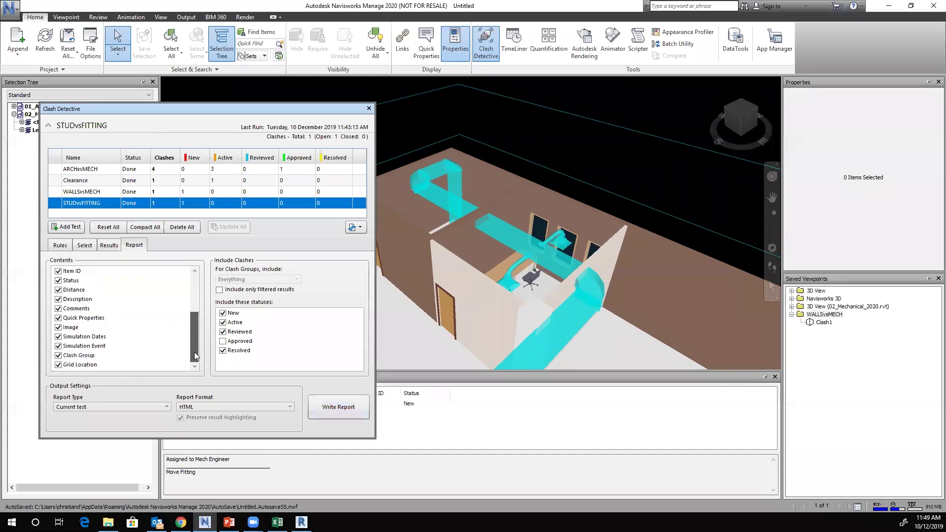
scroll(74, 309, up, 2)
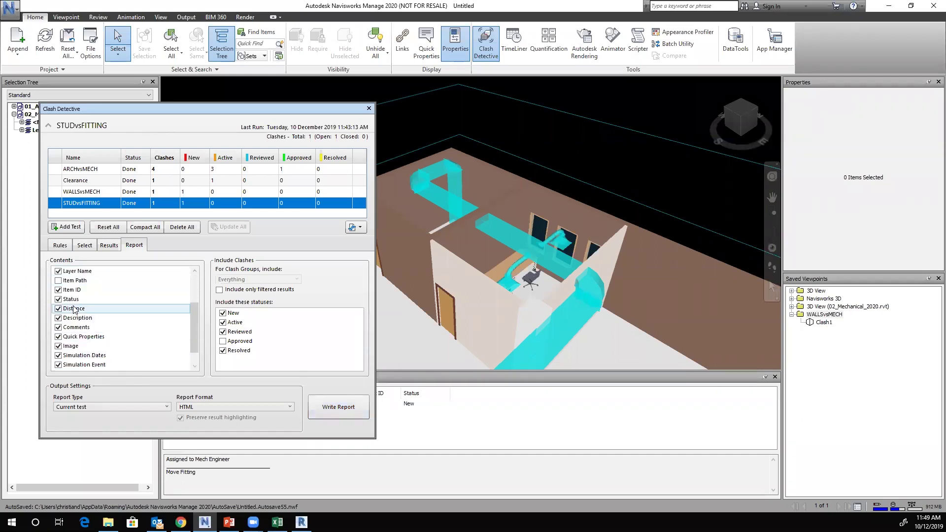
scroll(74, 345, down, 2)
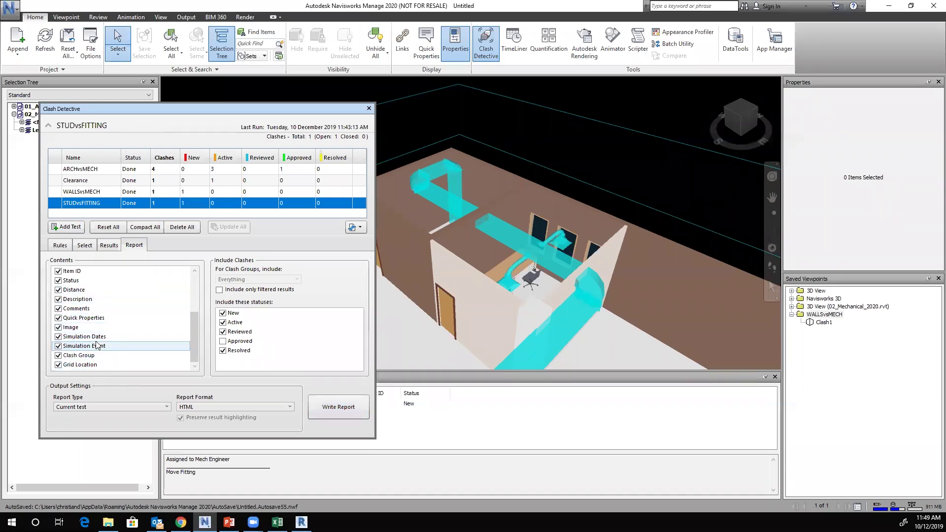
scroll(97, 345, up, 3)
click(343, 411)
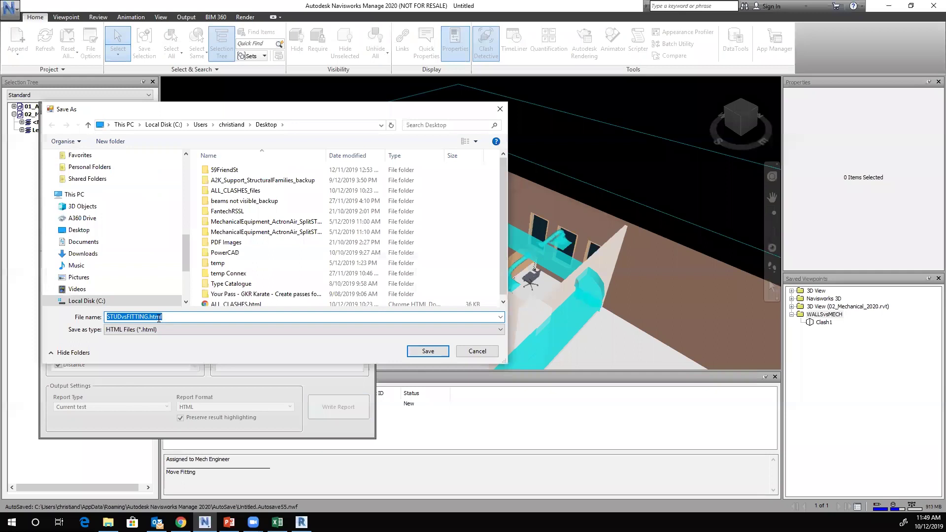
Step: Save the report as STUDvsFITTING.html and bring up File Explorer's taskbar jump list
click(430, 352)
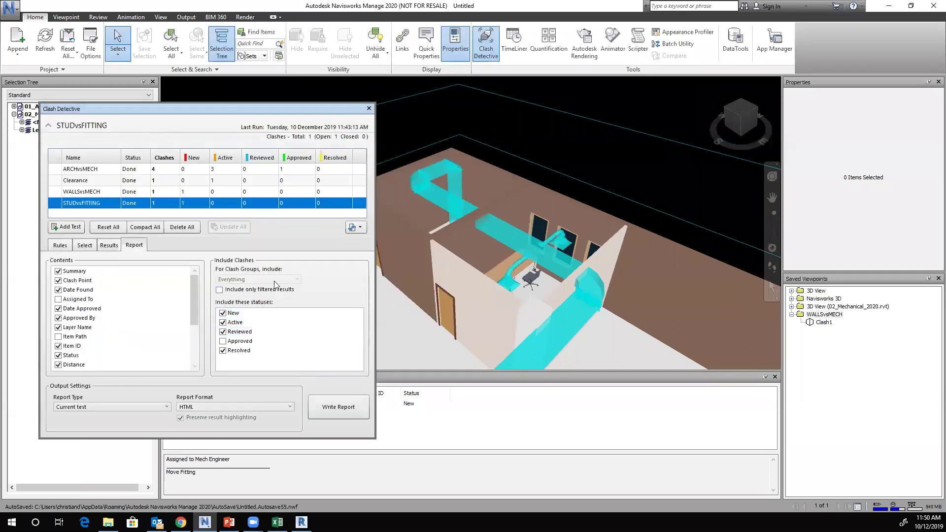
click(107, 522)
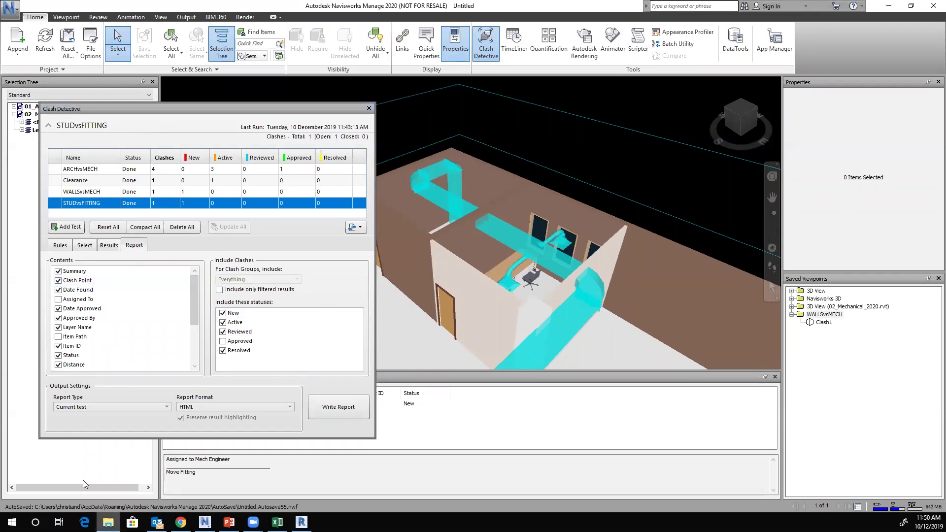
right_click(108, 521)
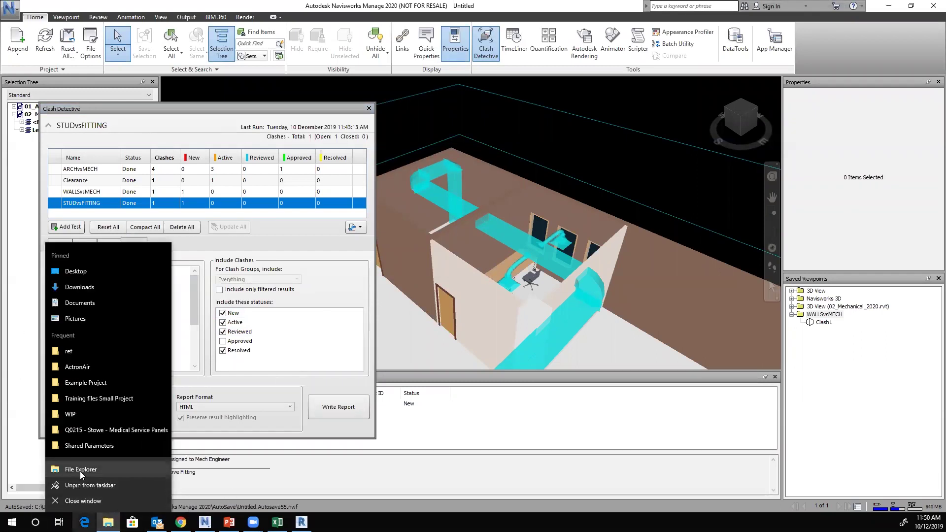
Step: Open a new File Explorer on the Desktop and open the STUDvsFITTING_files folder
click(81, 469)
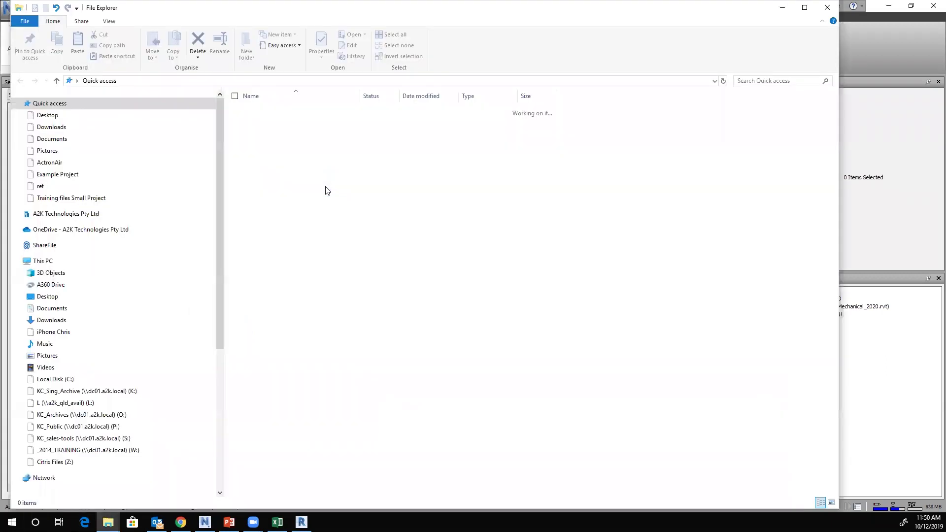
click(43, 116)
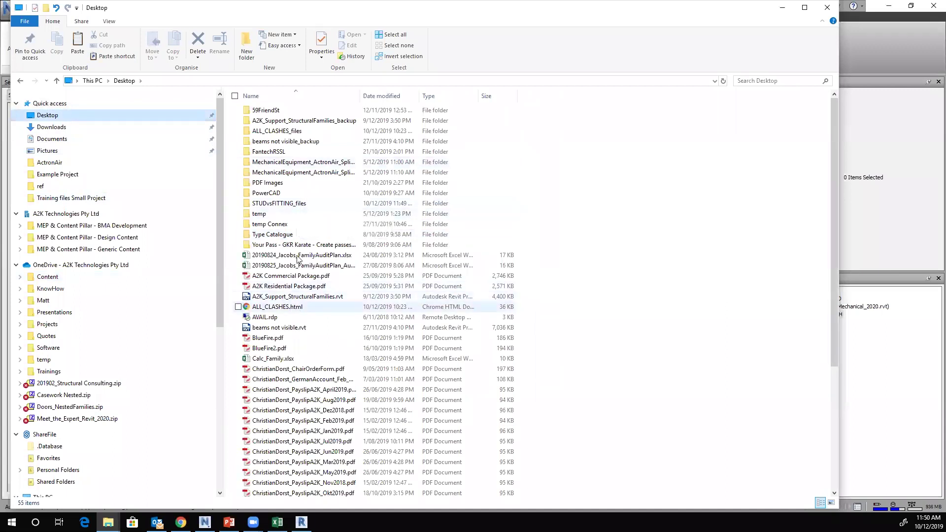
scroll(295, 345, down, 6)
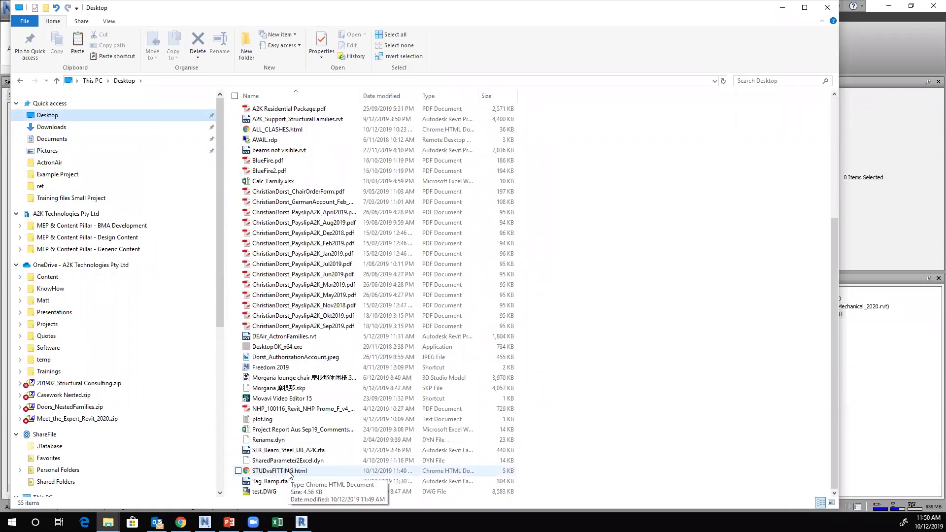
click(289, 470)
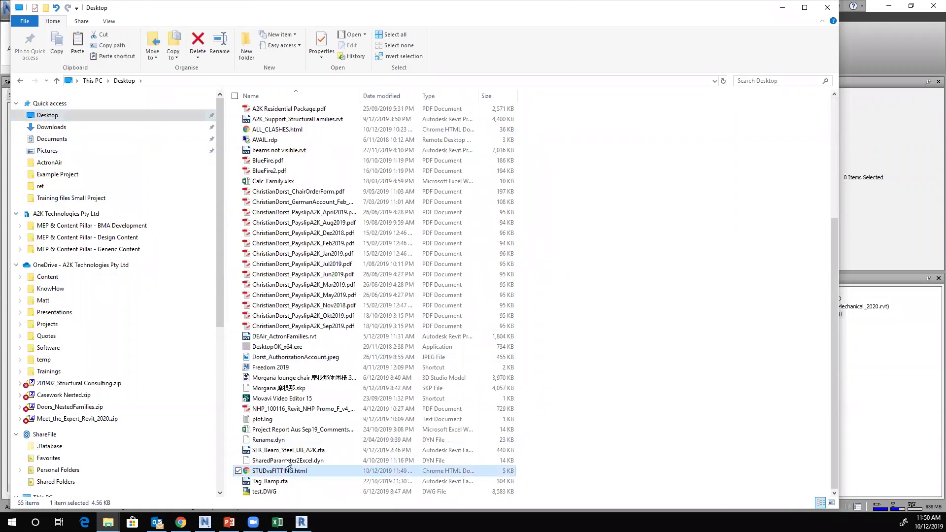
scroll(305, 246, up, 6)
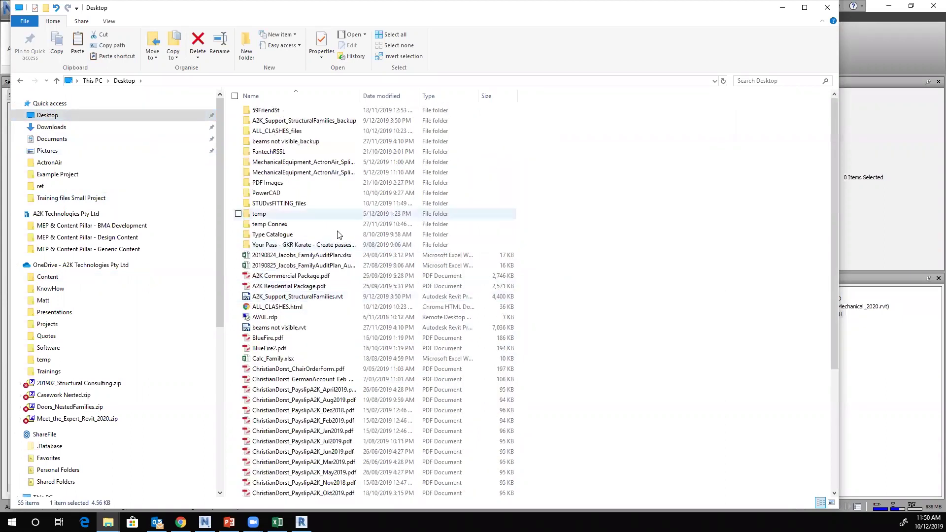
double_click(283, 207)
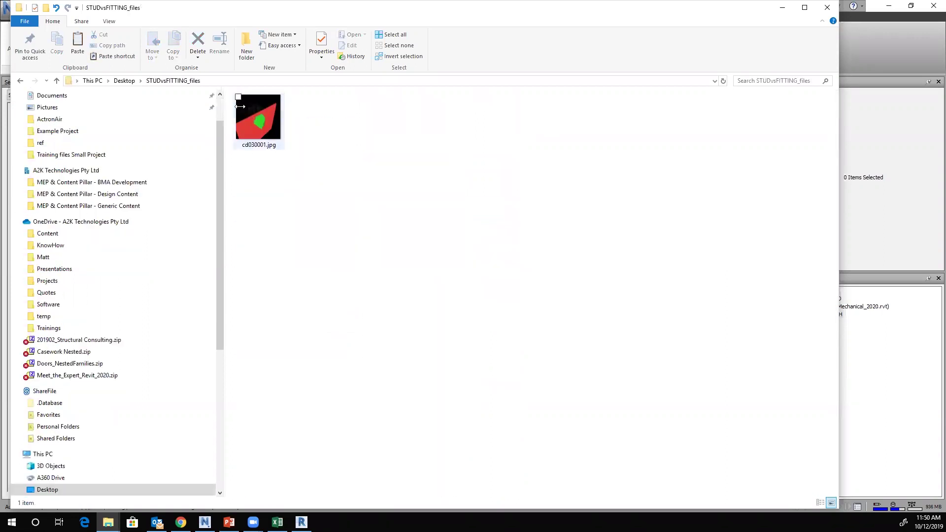
Step: Go back to the Desktop and open STUDvsFITTING.html in the browser
click(124, 81)
scroll(329, 277, down, 6)
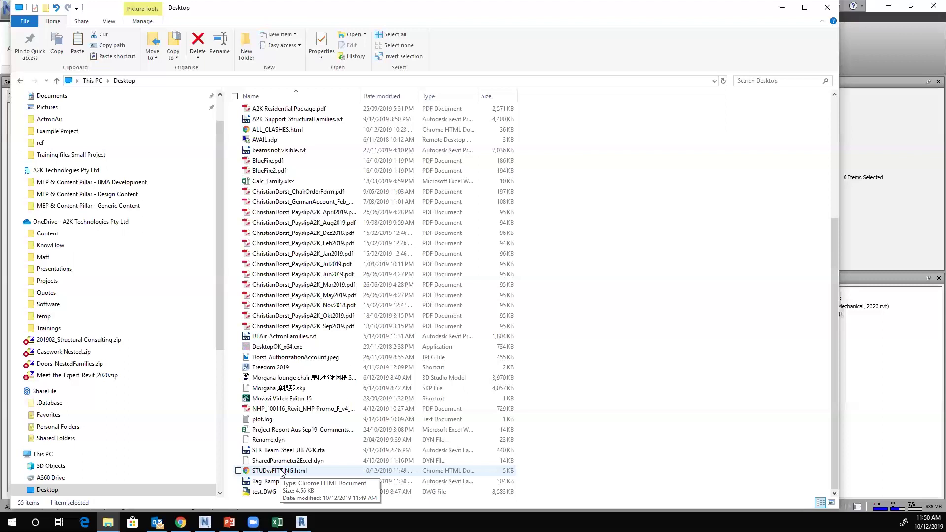
click(298, 471)
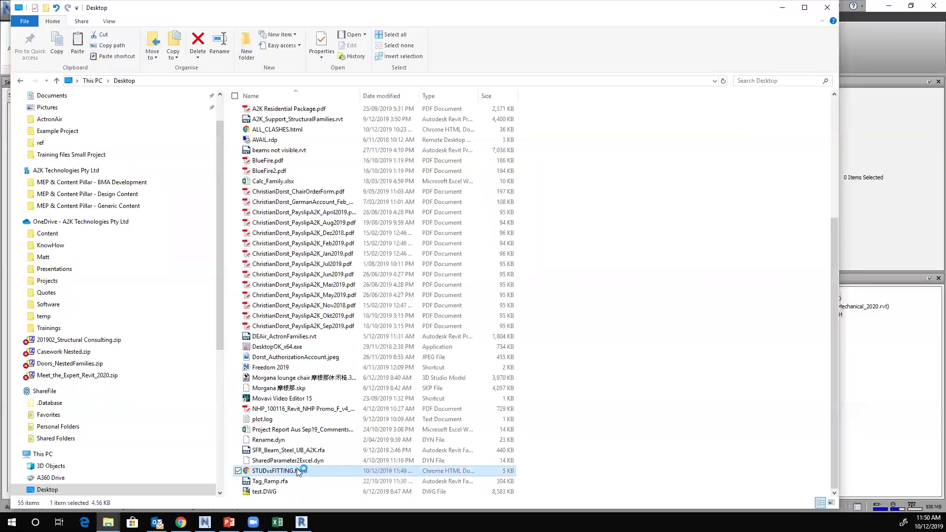
double_click(299, 472)
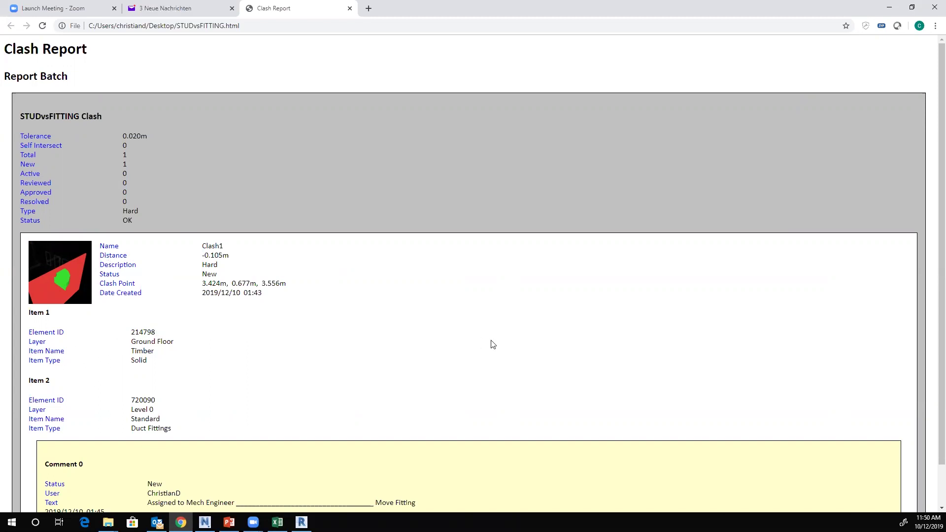
Step: Scroll through the STUDvsFITTING clash report, then minimize File Explorer to reveal Navisworks
scroll(493, 344, down, 1)
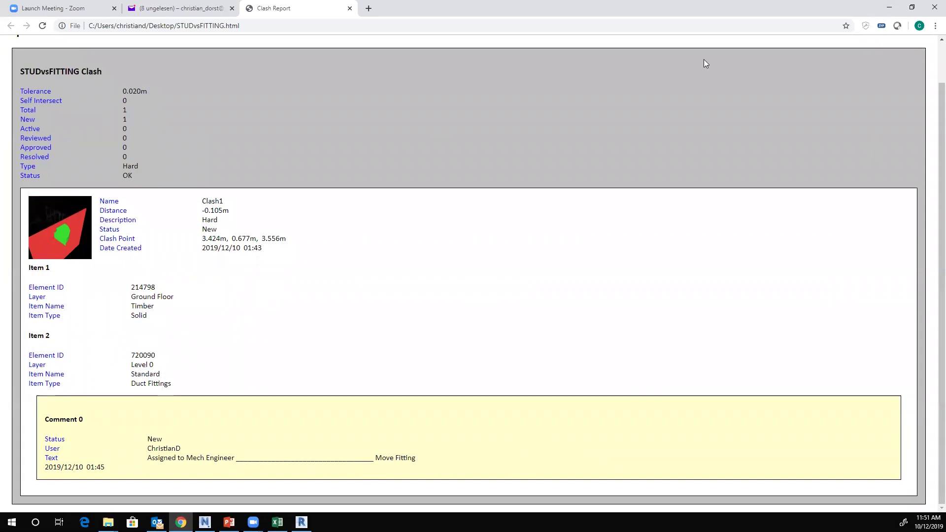
key(alt+Tab)
click(783, 7)
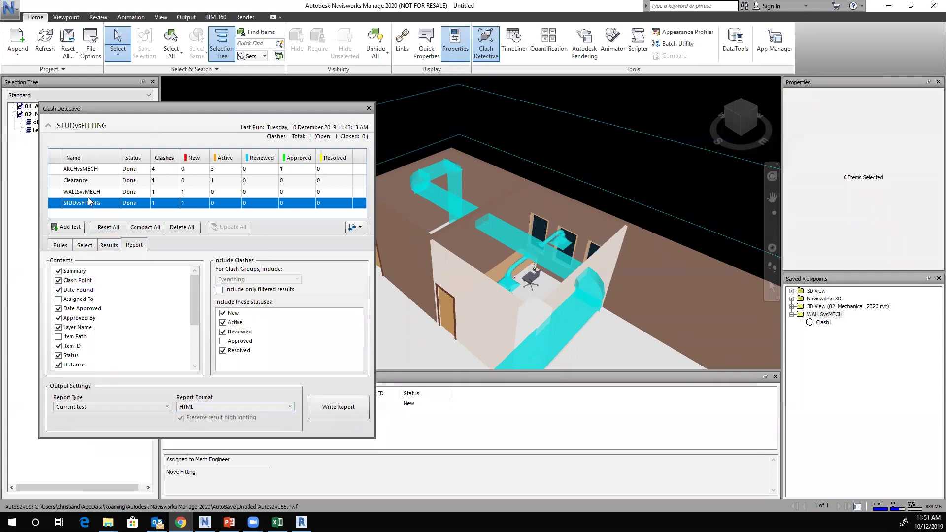
Step: Select the Clash1 result, then close Clash Detective
click(109, 245)
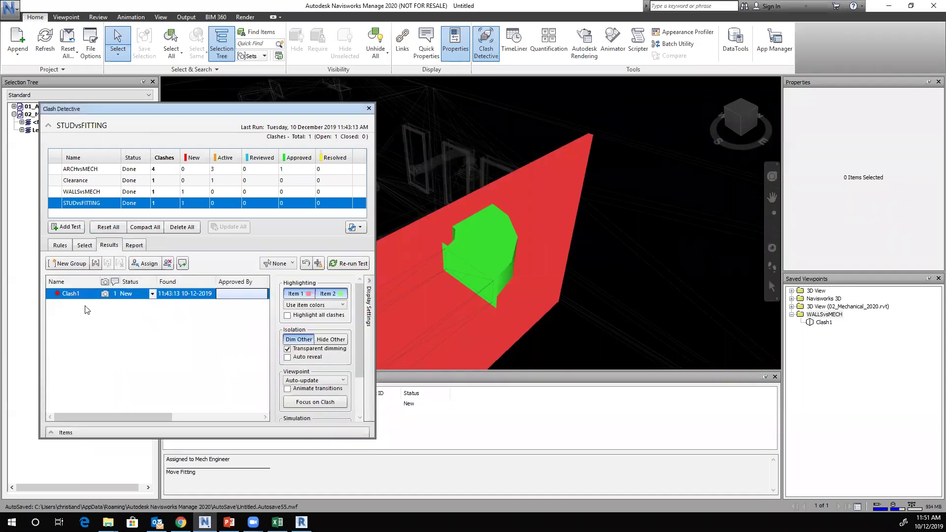
click(74, 294)
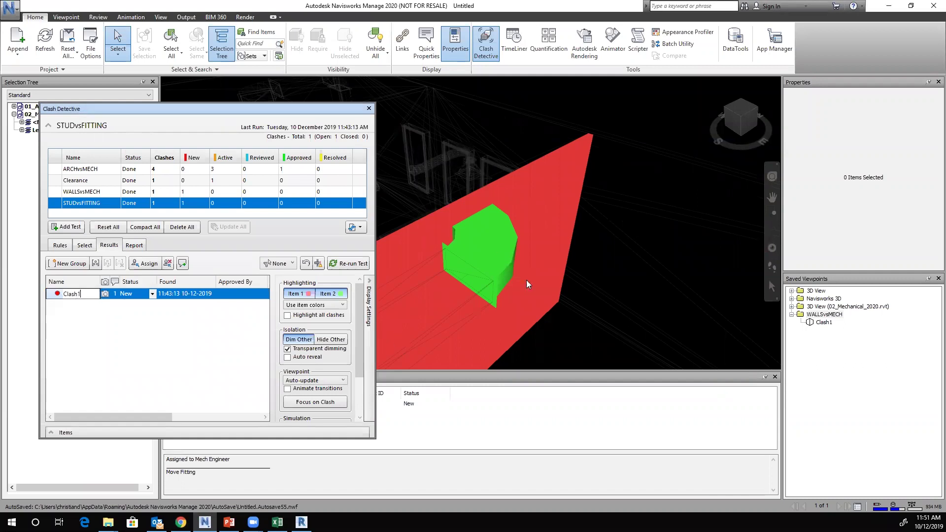
click(368, 109)
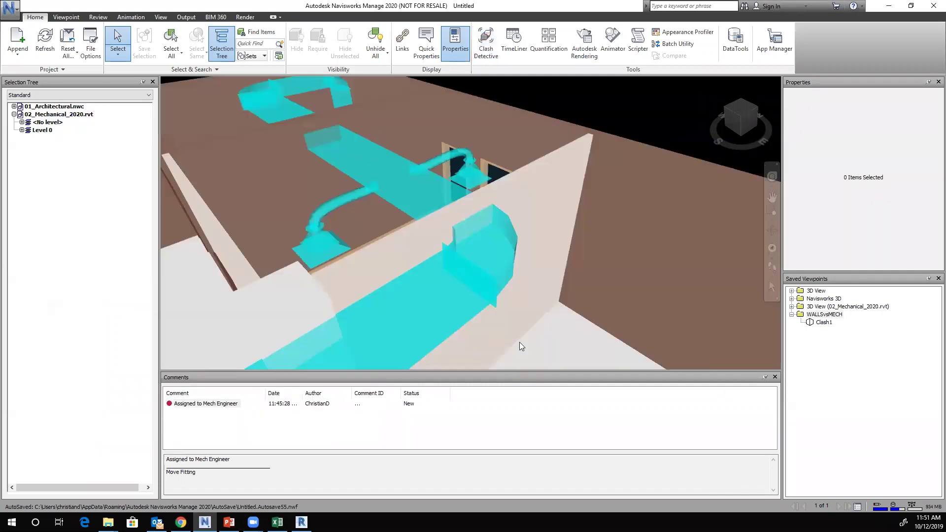
Step: Select the clashing duct fitting in the 3D view to inspect its 'Move Fitting' comment
click(497, 221)
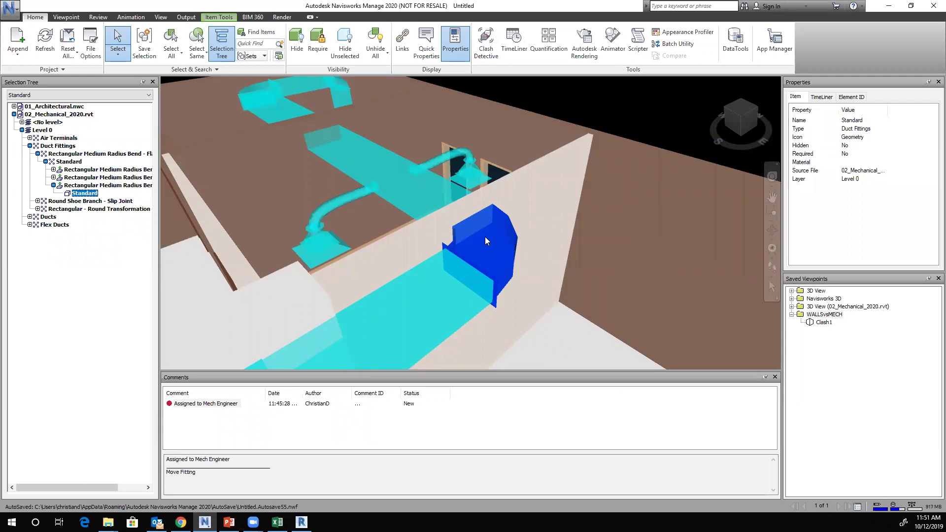
click(620, 91)
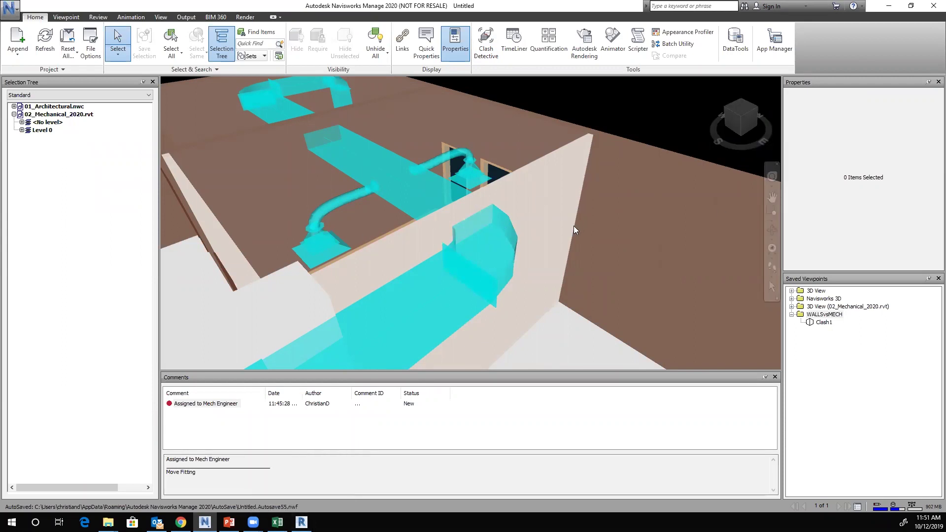
click(494, 236)
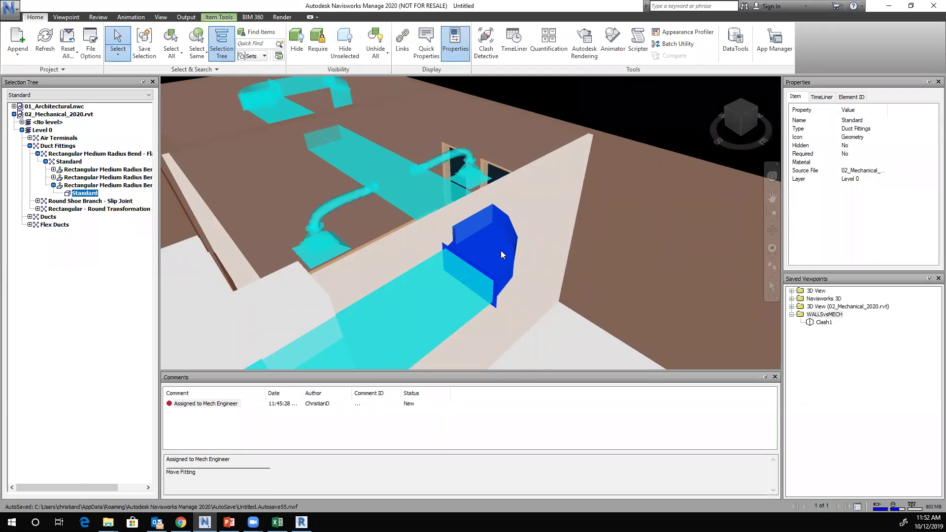
click(599, 104)
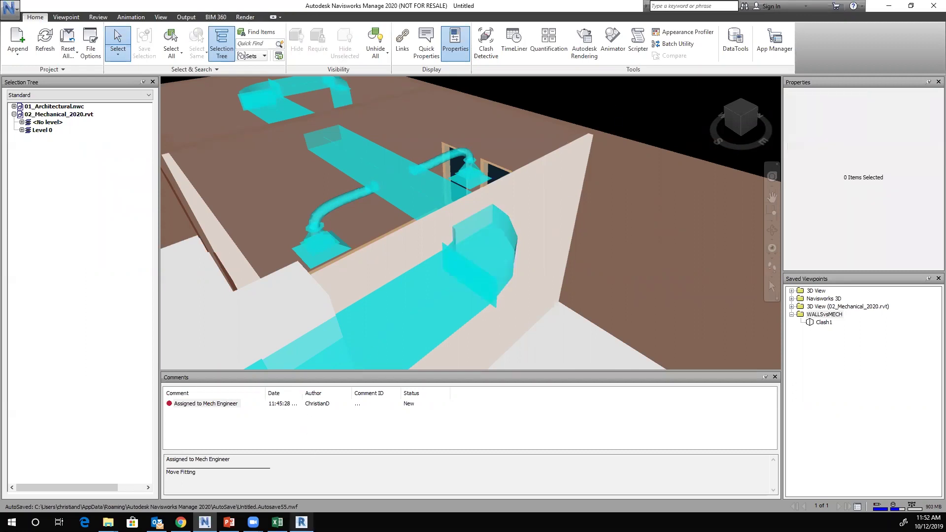
mouse_move(301, 522)
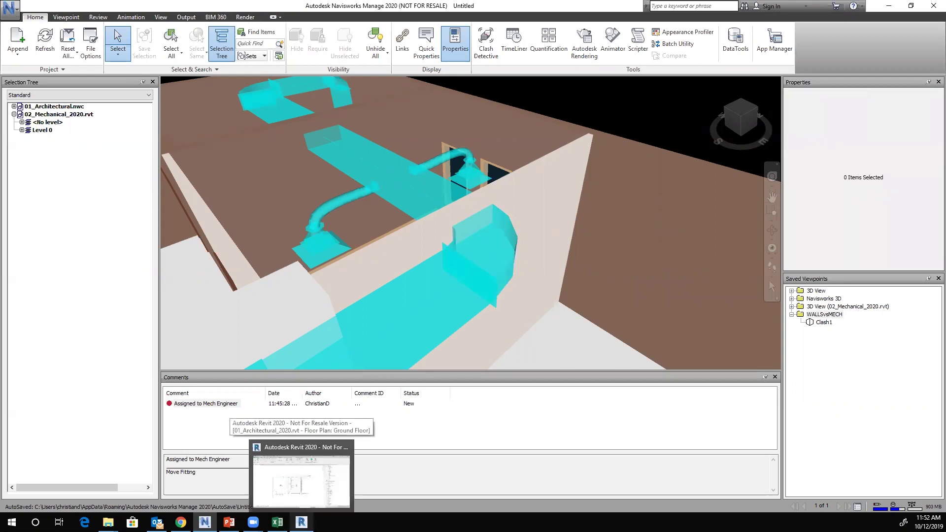
Step: Bring the Revit mechanical plan forward and dismiss the save reminder without saving
click(318, 502)
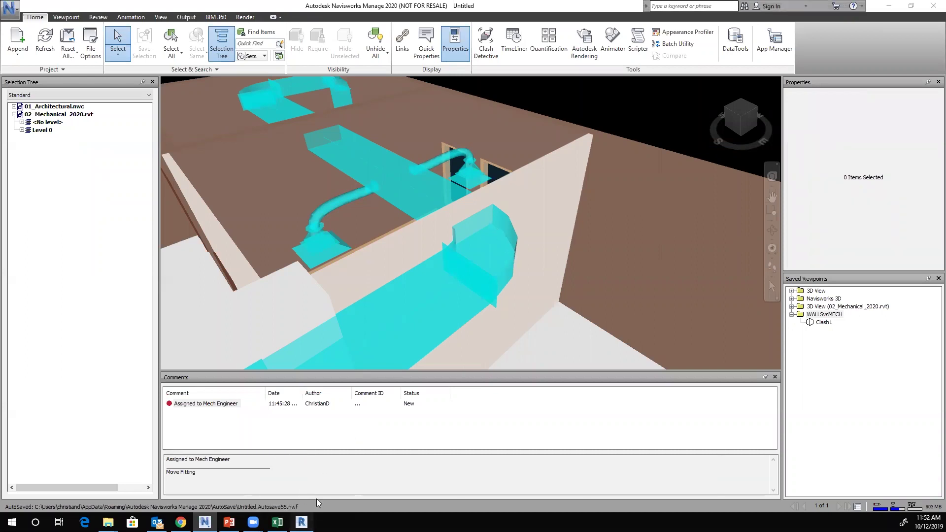
click(85, 91)
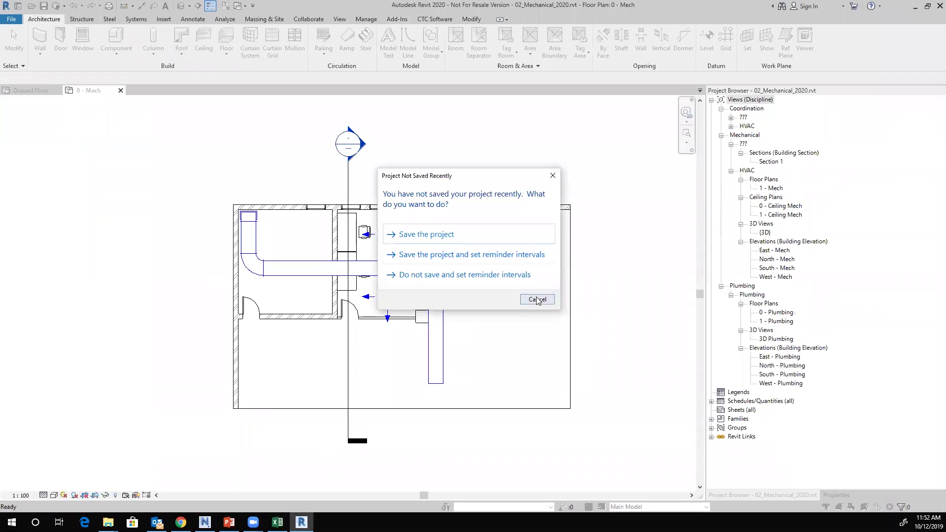
click(537, 300)
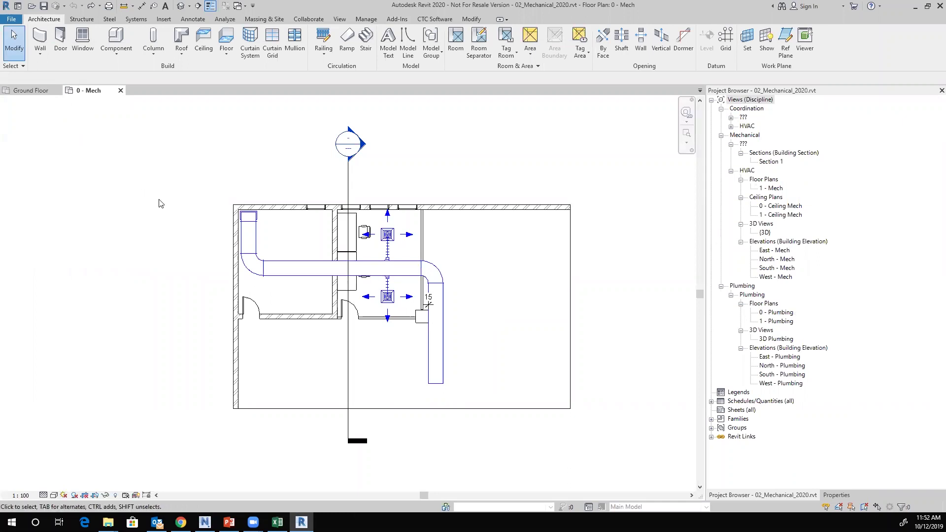
Step: Turn on Navisworks SwitchBack 2020 from Add-Ins > External Tools, then return to Navisworks
click(397, 18)
click(54, 51)
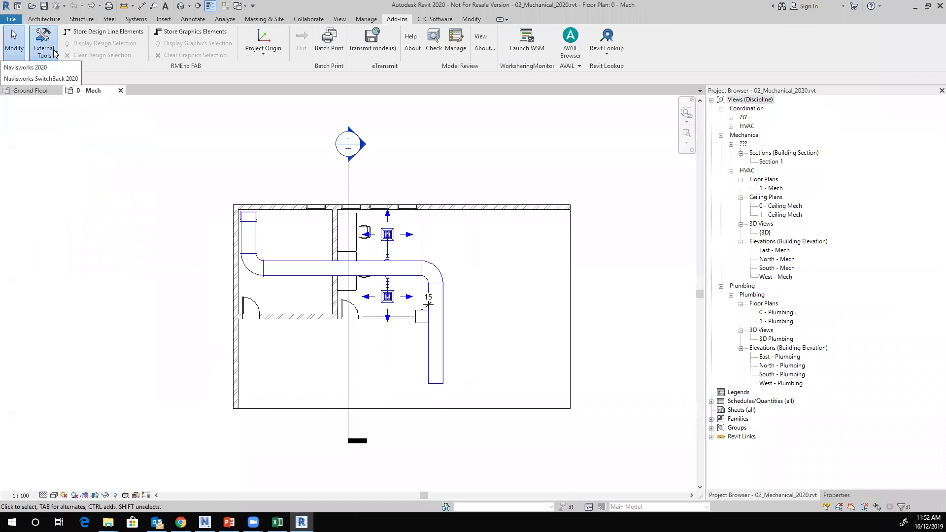
click(40, 79)
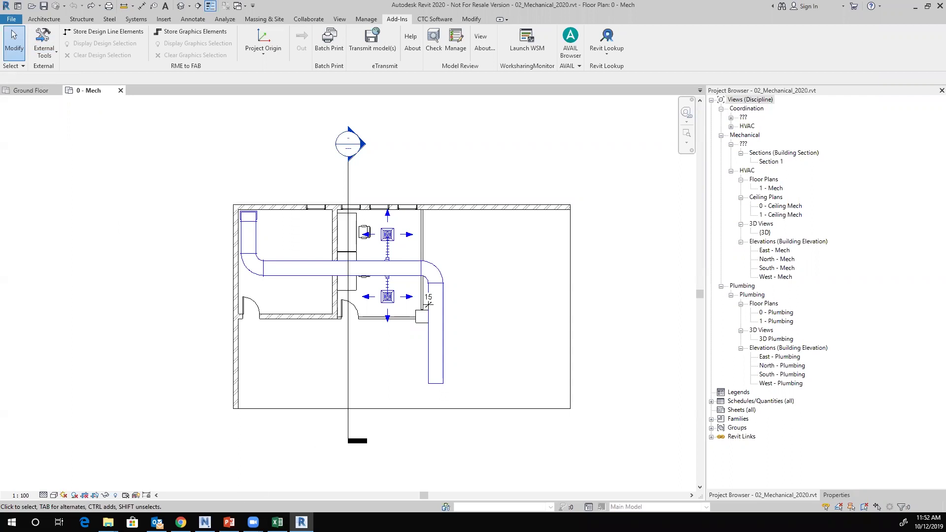
click(204, 522)
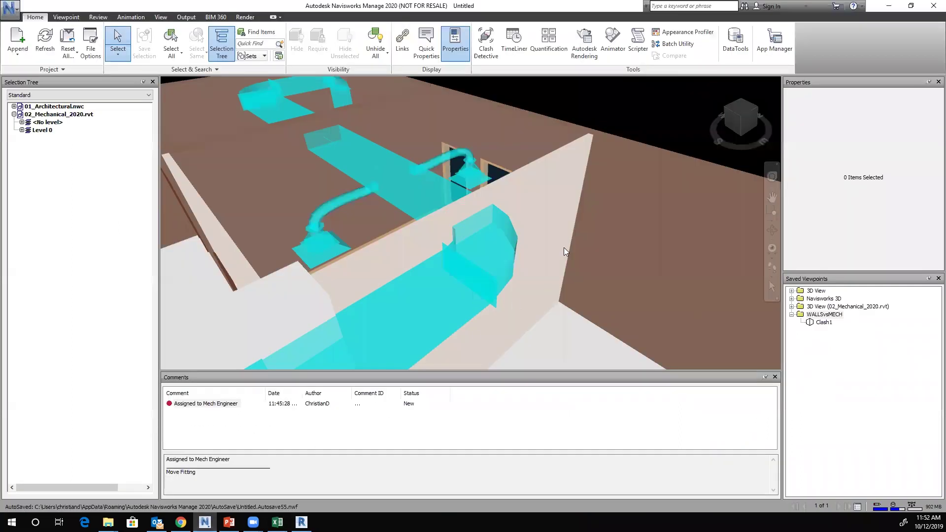
Step: Send the clashing duct fitting to Revit with Item Tools > SwitchBack and open Revit's SwitchBack 3D view
scroll(622, 143, up, 2)
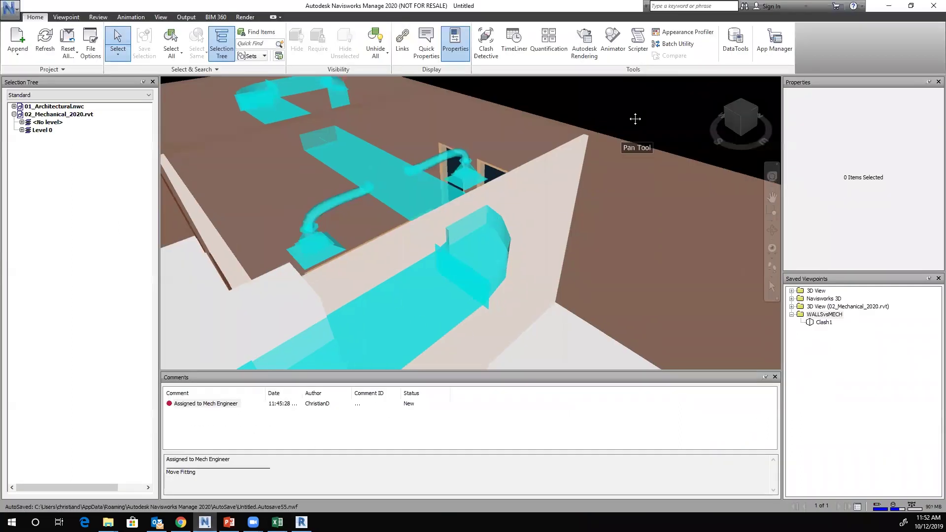
click(481, 247)
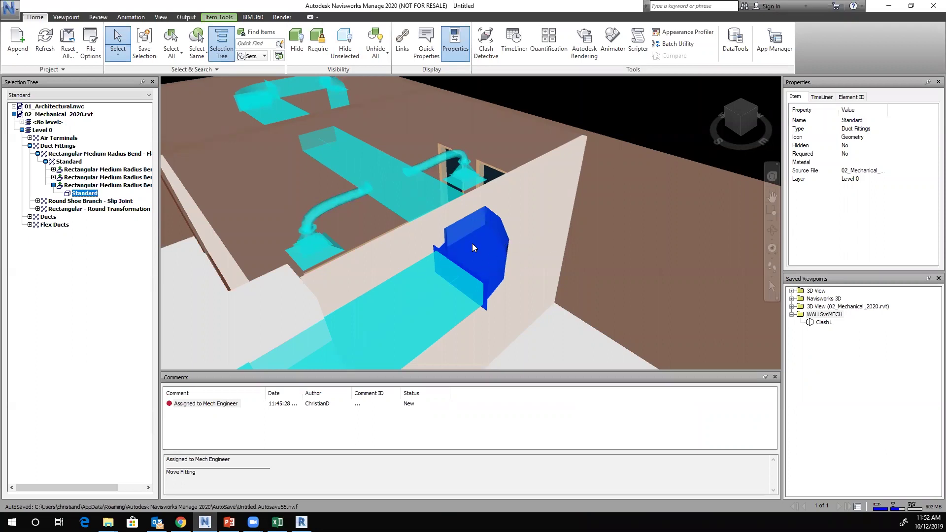
click(219, 18)
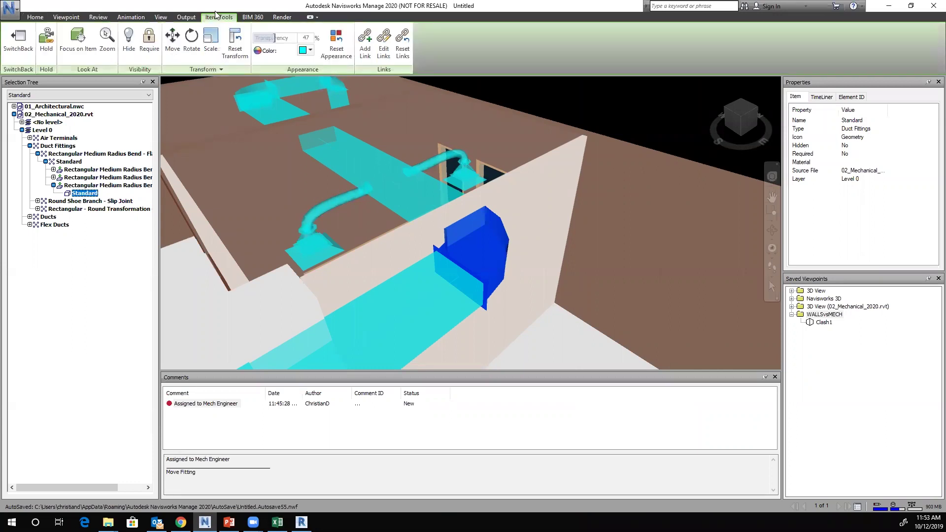
click(20, 47)
mouse_move(302, 522)
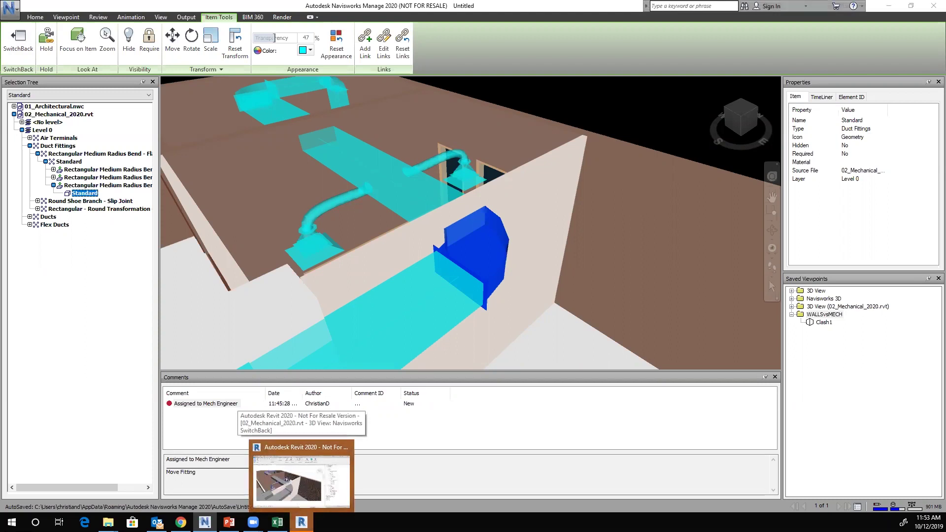
click(301, 475)
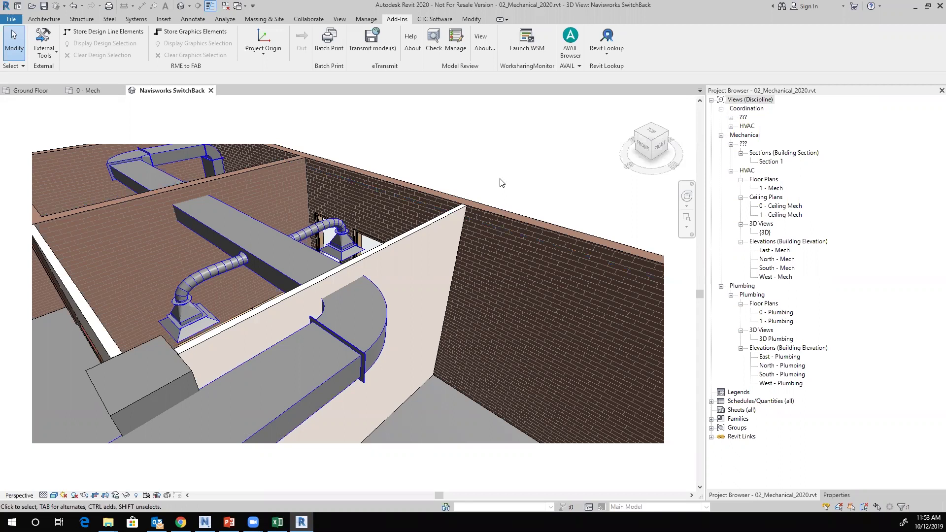
Step: Move the clashing duct bend clear of the wall and save 02_Mechanical_2020.rvt
click(382, 320)
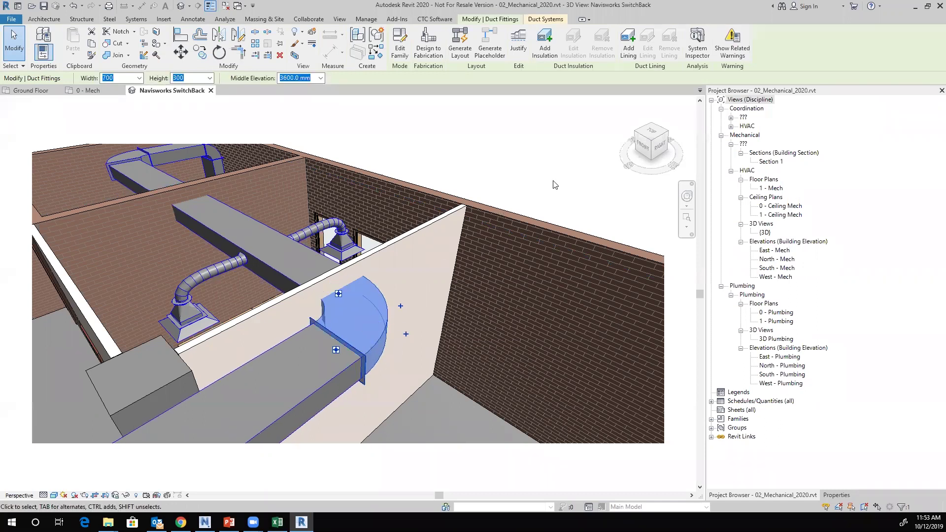
click(535, 173)
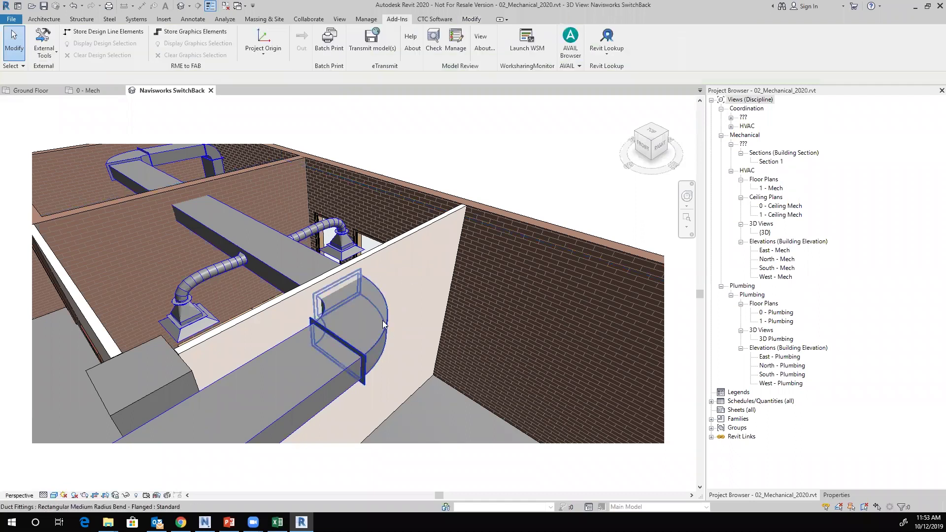
click(384, 320)
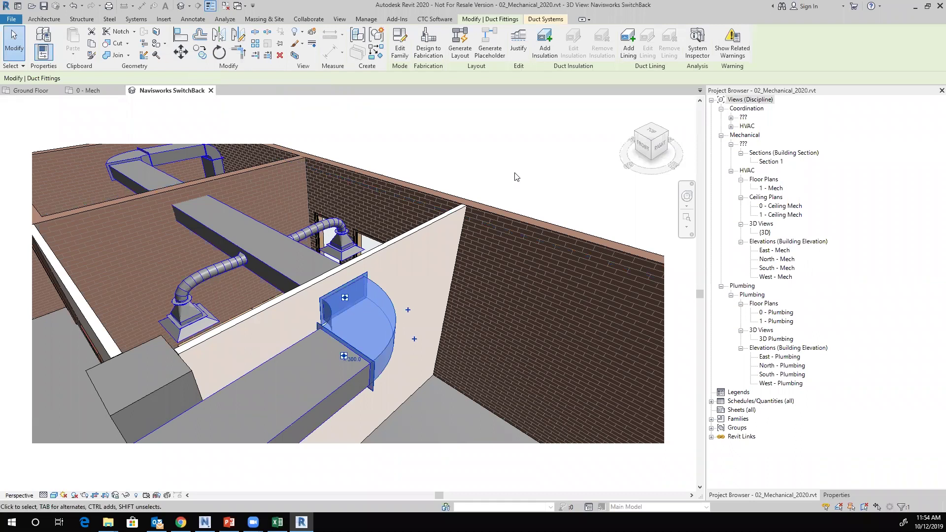
click(482, 183)
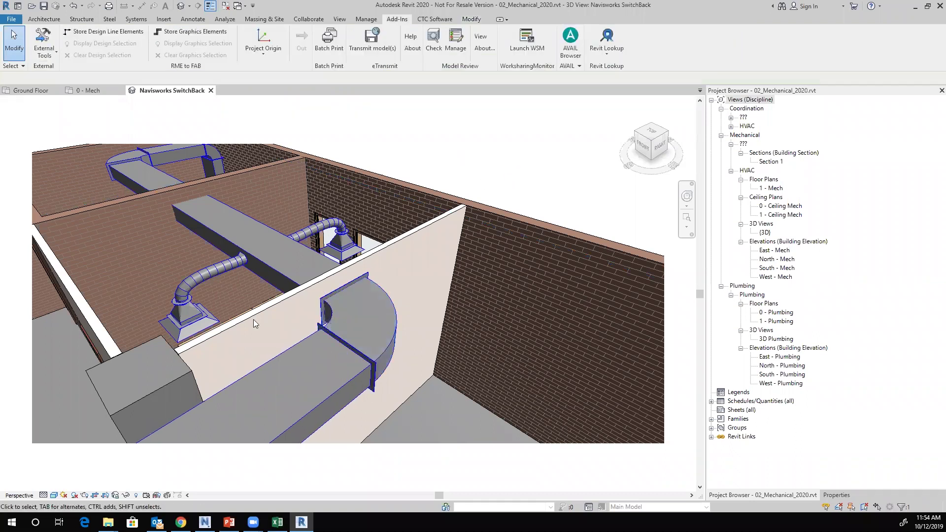
click(44, 6)
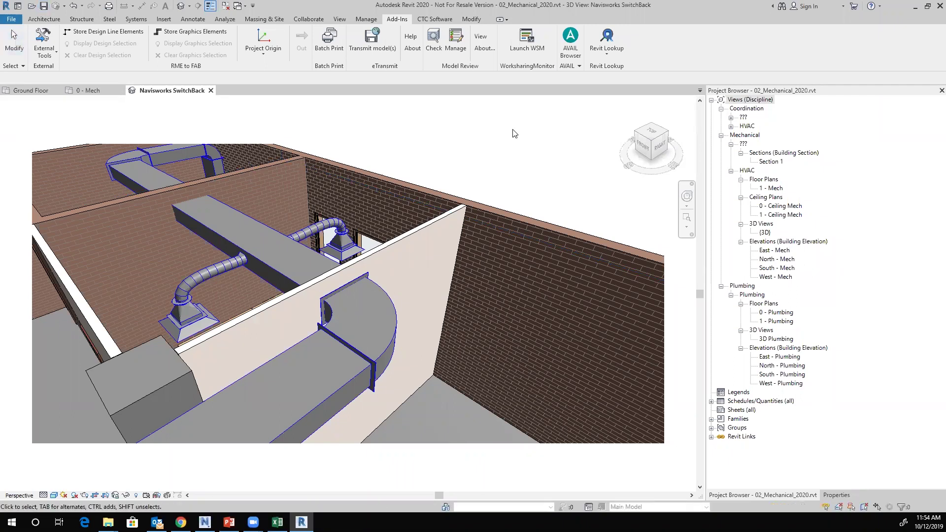
Step: Back in Navisworks, refresh the models from the Home tab and close the Comments panel
key(alt+Tab)
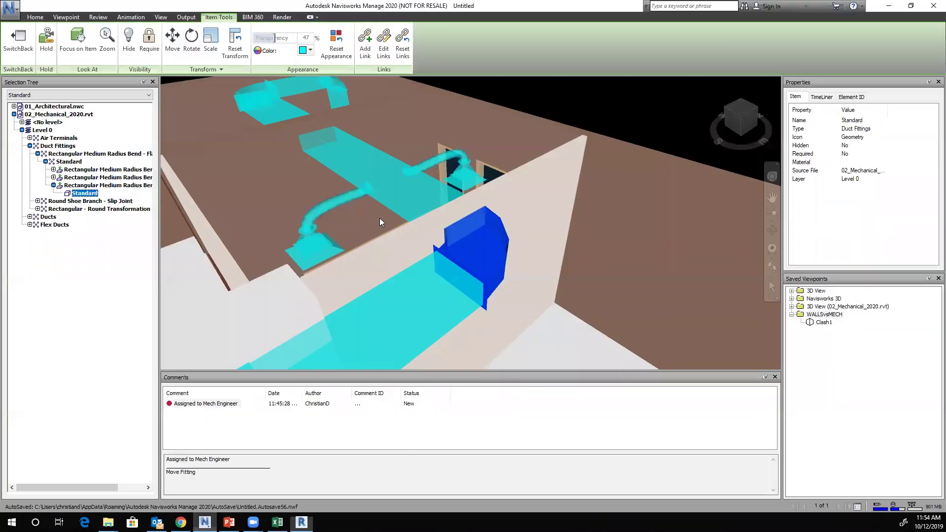
click(35, 16)
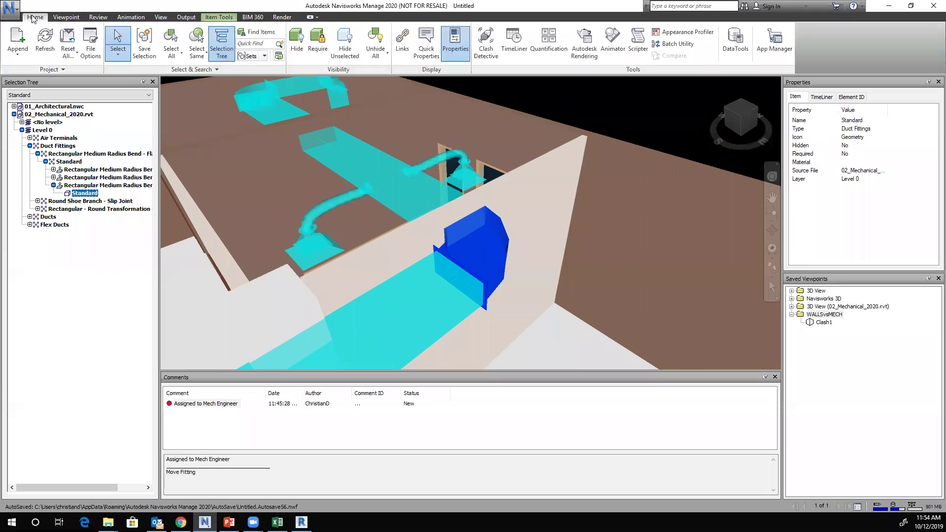
click(45, 42)
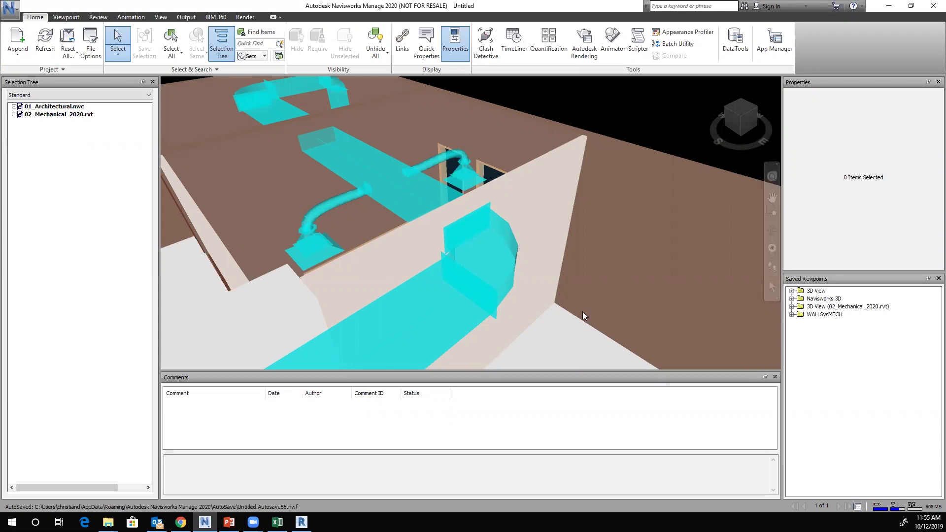
click(775, 377)
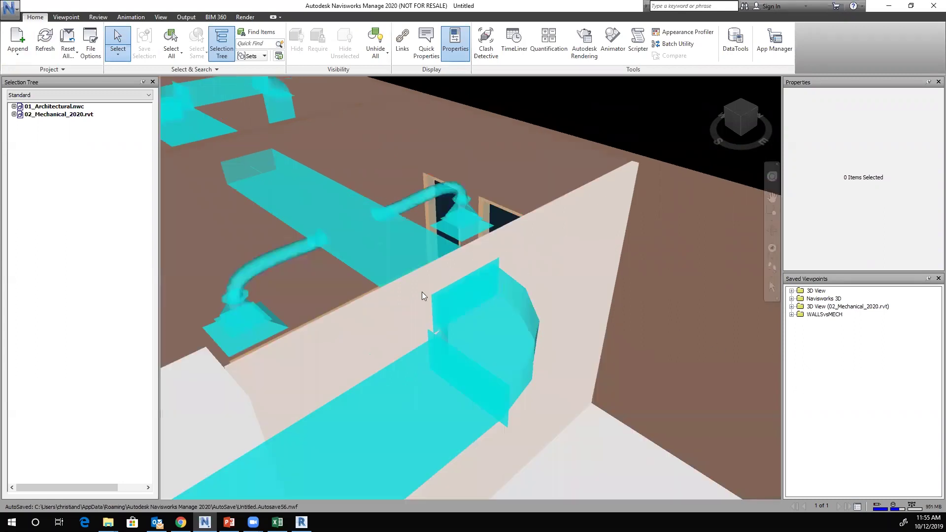
Step: Zoom and orbit the model to inspect the repositioned duct bend
scroll(498, 268, down, 5)
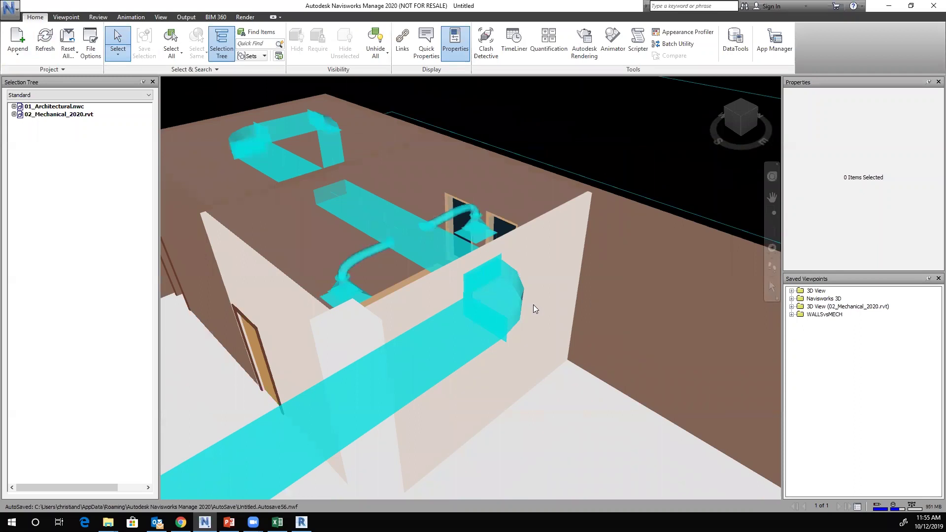
shift+middle_drag(533, 305, 507, 248)
click(608, 340)
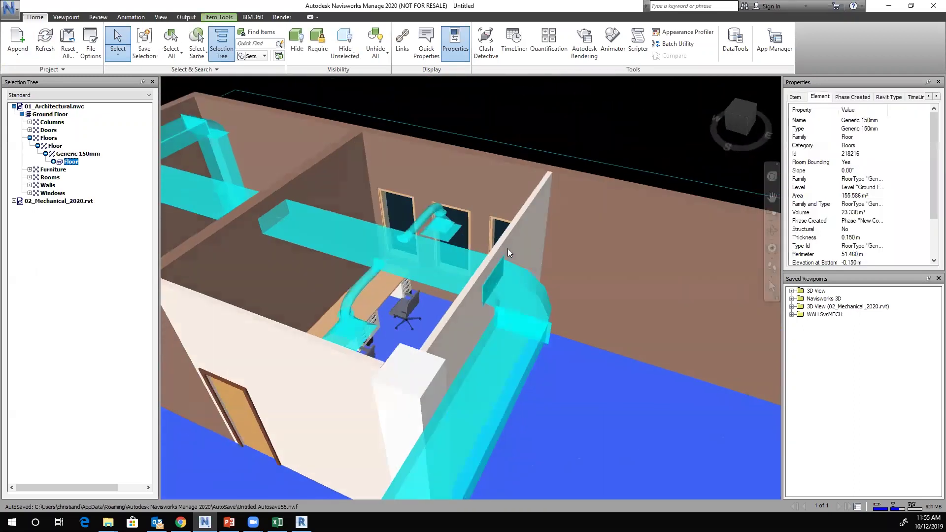
click(603, 134)
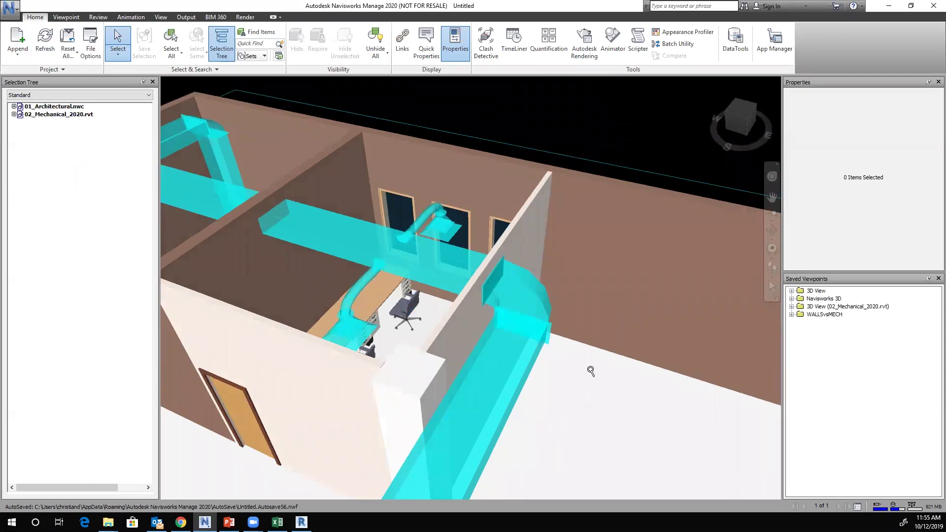
scroll(592, 370, down, 2)
shift+middle_drag(634, 398, 566, 380)
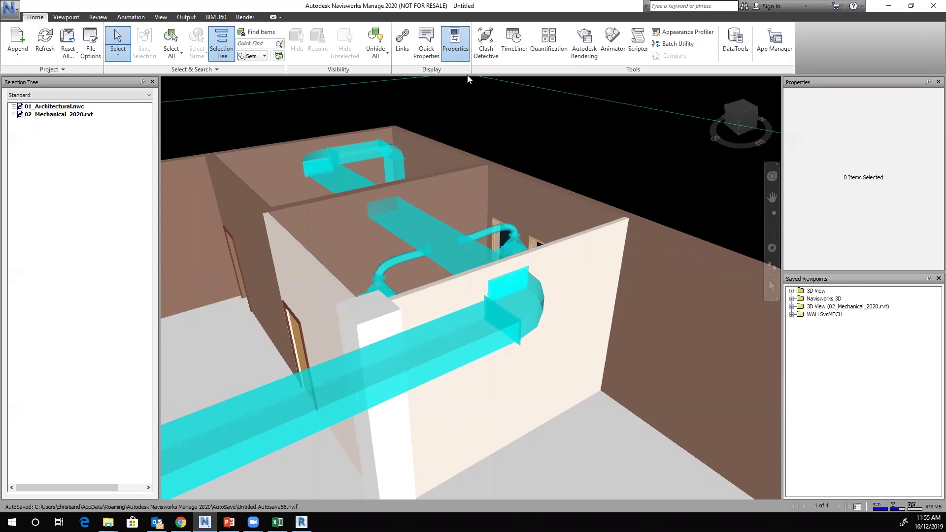
Step: In Clash Detective, export the clash tests to an XML file
click(485, 42)
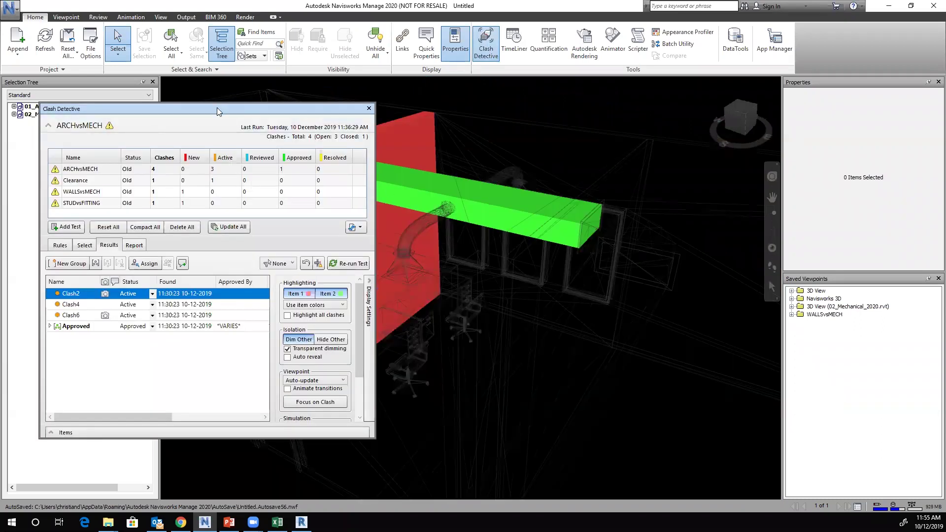
drag(217, 107, 242, 102)
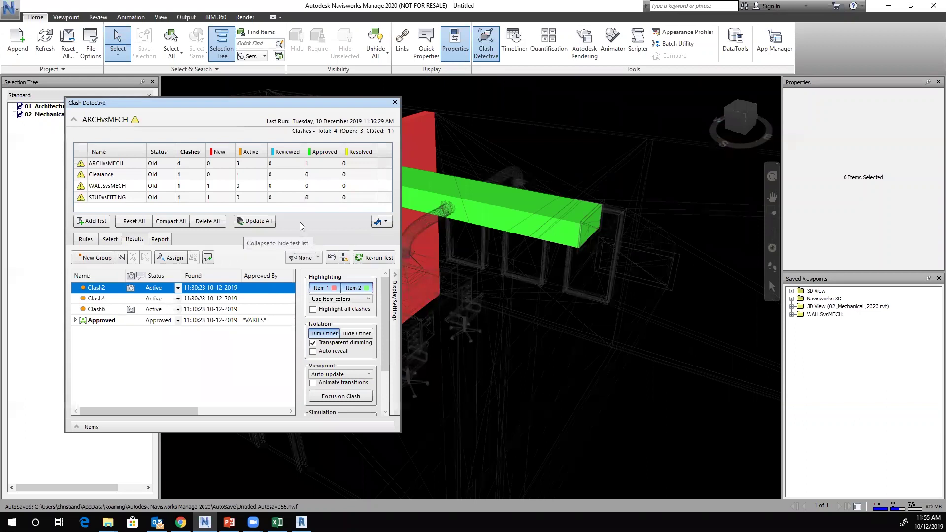
click(387, 222)
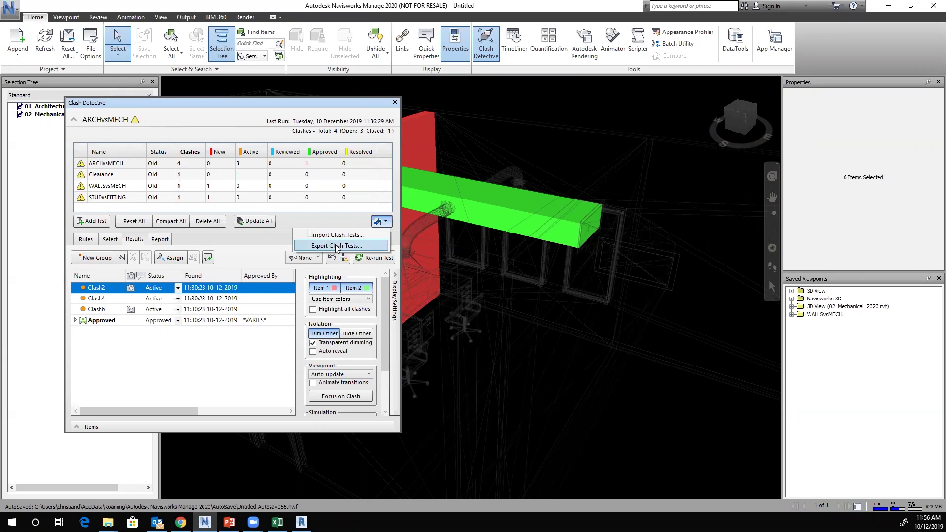
click(315, 246)
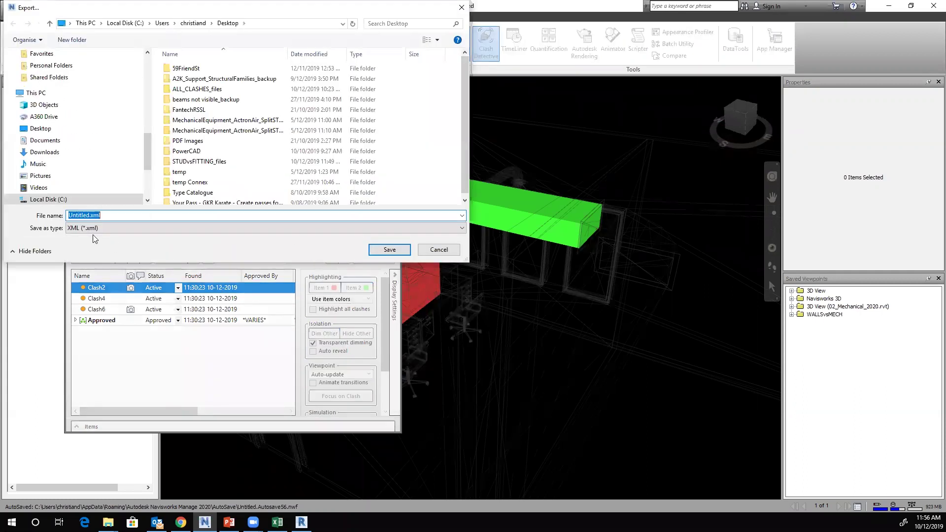
click(438, 251)
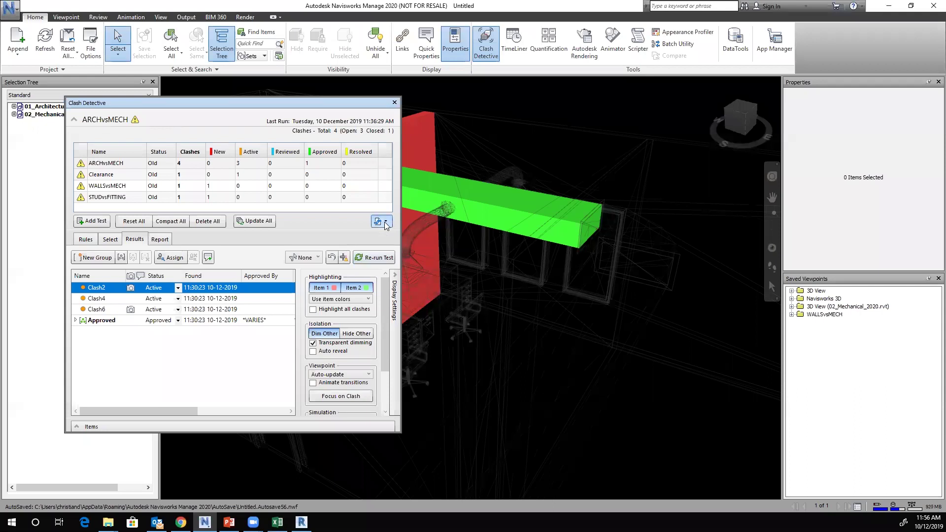
Step: Cancel the Import Clash Tests dialog and close Clash Detective to view the whole model
click(384, 223)
click(343, 236)
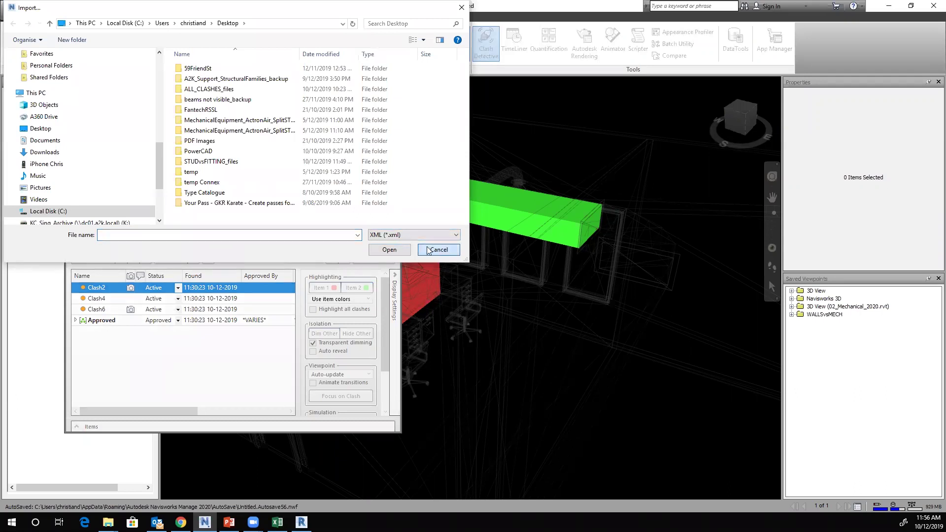
click(438, 251)
click(394, 104)
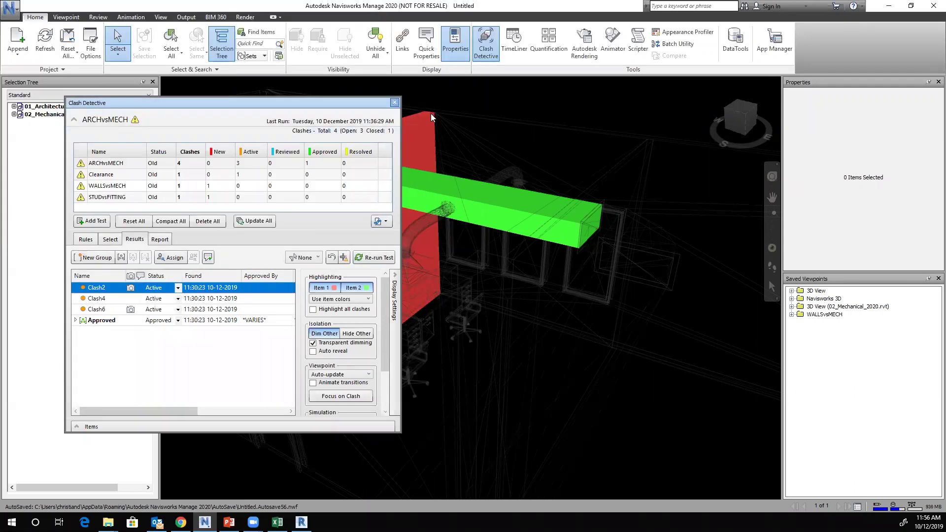
scroll(426, 249, down, 3)
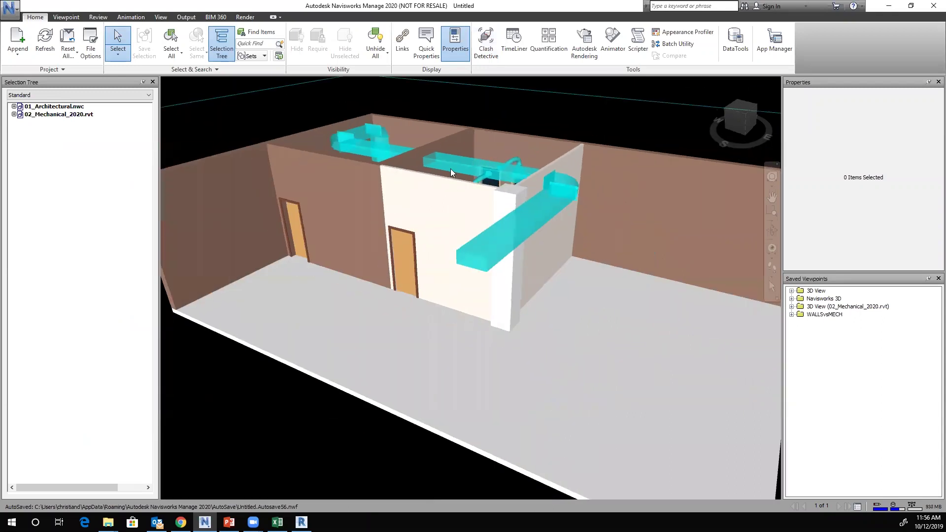
scroll(512, 156, down, 5)
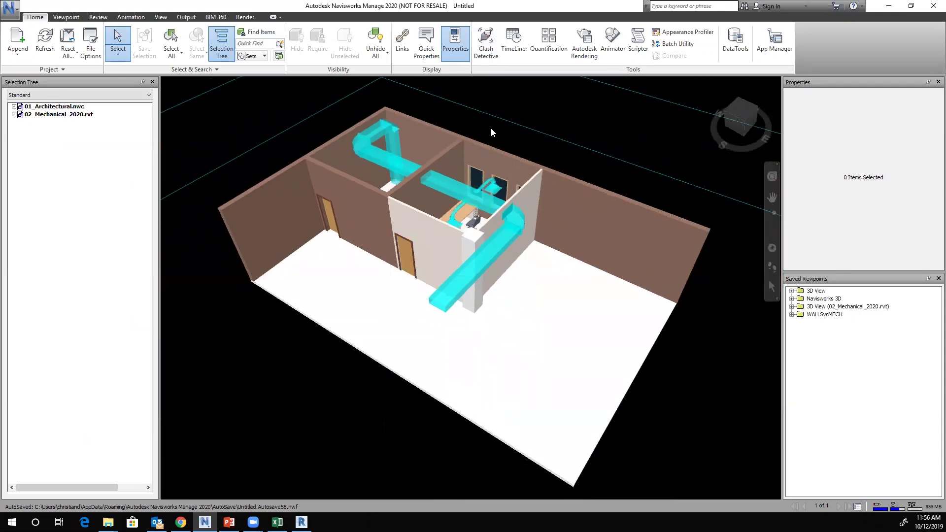
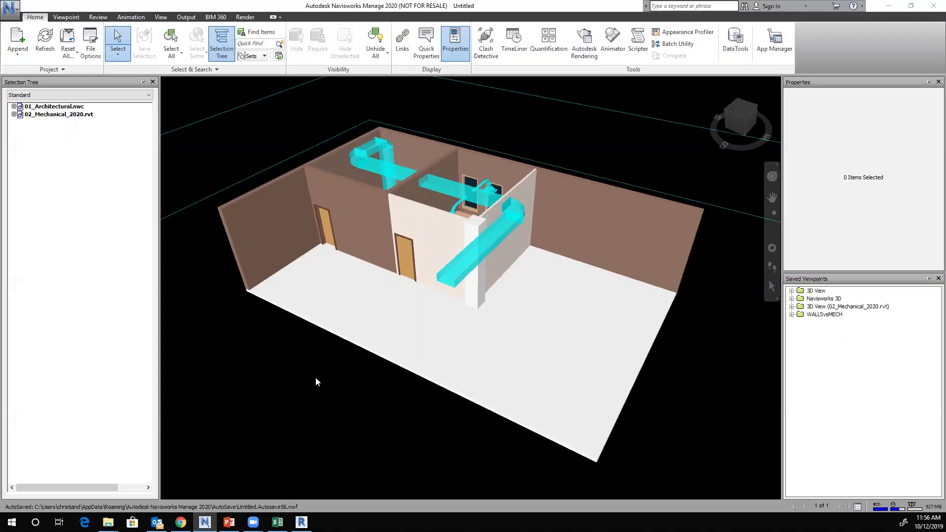
Step: In Revit, start a Navisworks export of the mechanical model with Shared coordinates, then cancel it
click(301, 522)
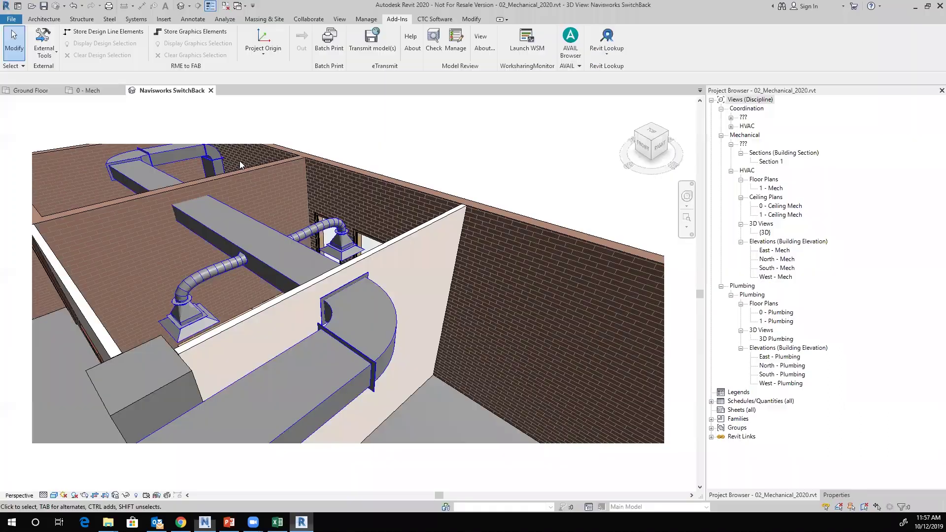
click(46, 49)
click(43, 69)
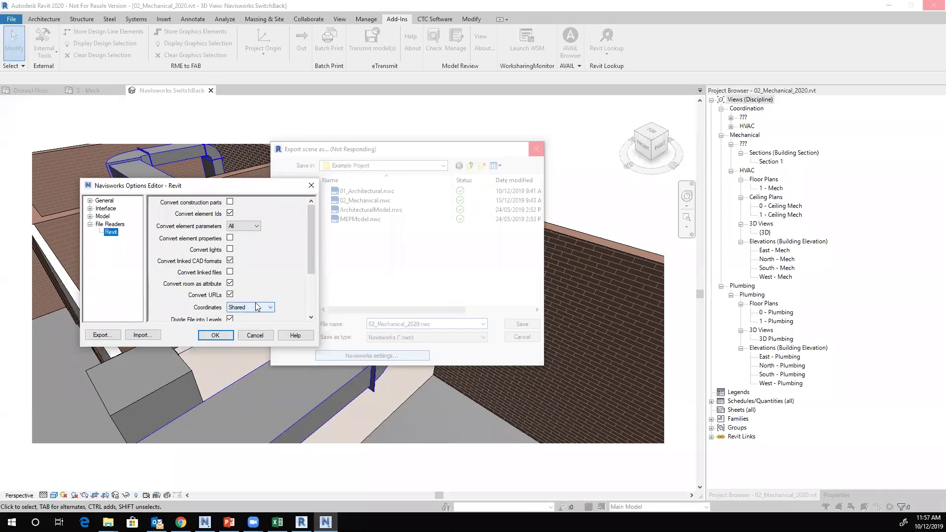
scroll(274, 298, down, 3)
click(252, 238)
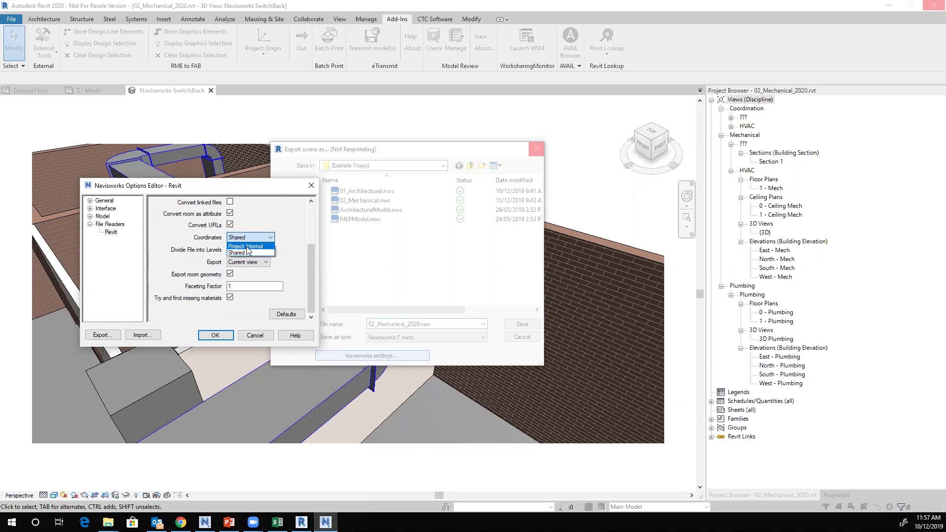
click(300, 254)
click(245, 333)
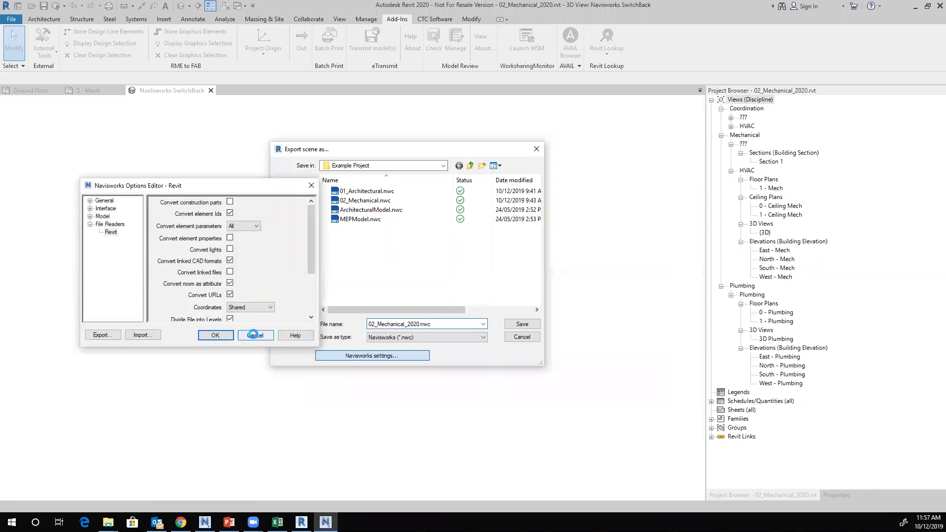
click(522, 336)
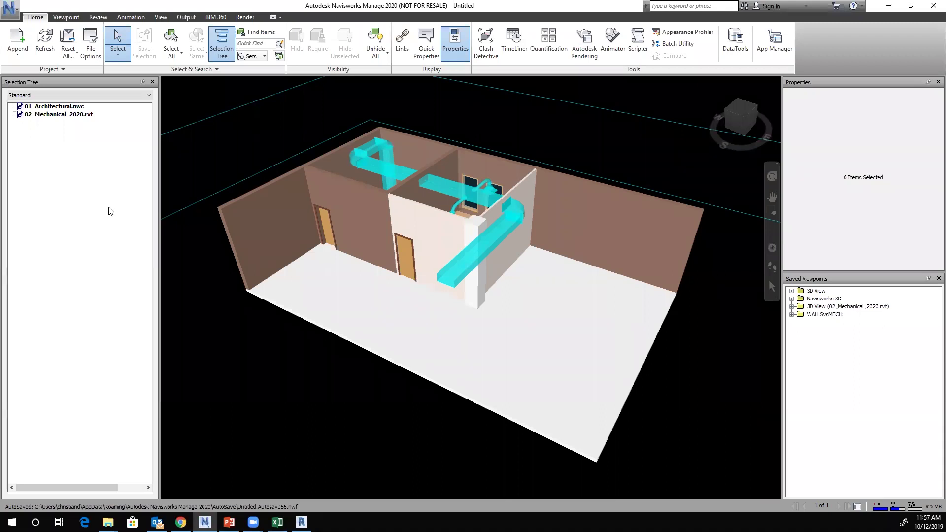
Step: Open Units and Transform for 02_Mechanical_2020.rvt from the Selection Tree
right_click(46, 116)
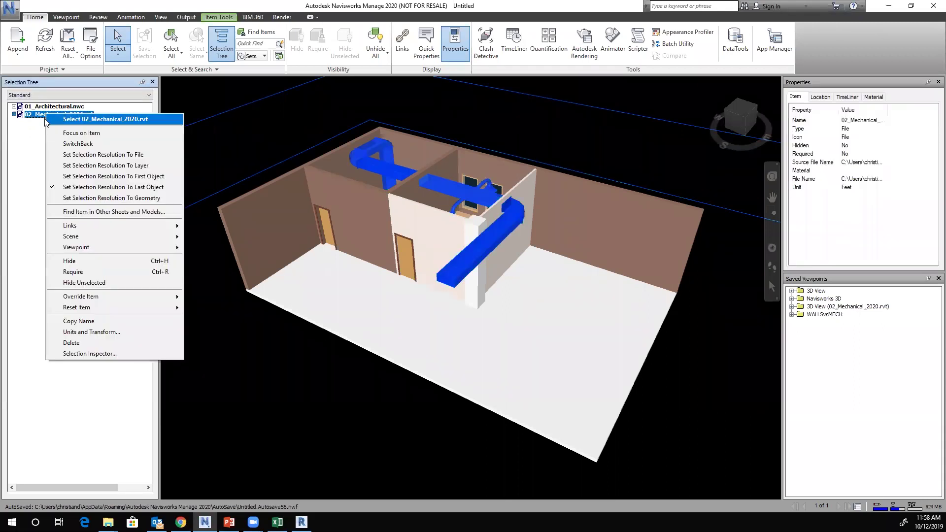
click(40, 155)
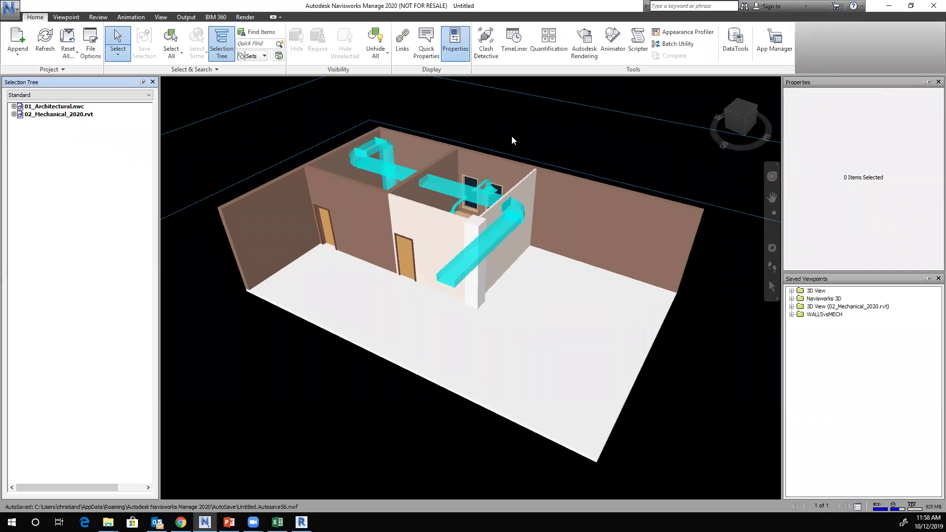
shift+middle_drag(512, 140, 420, 207)
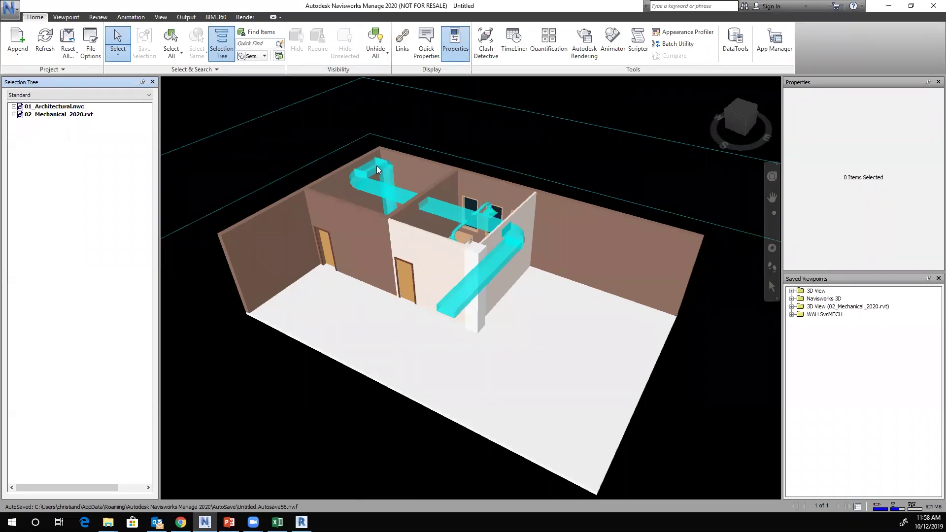
right_click(56, 115)
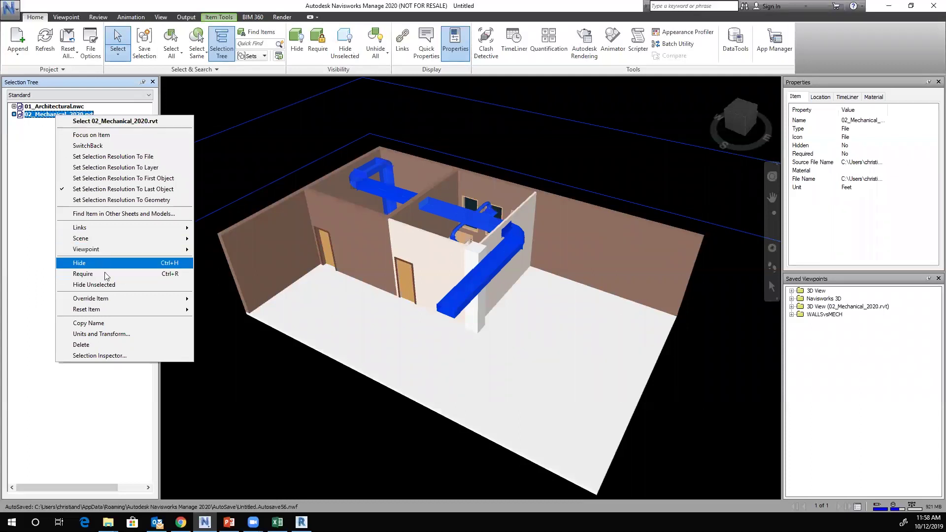
click(87, 339)
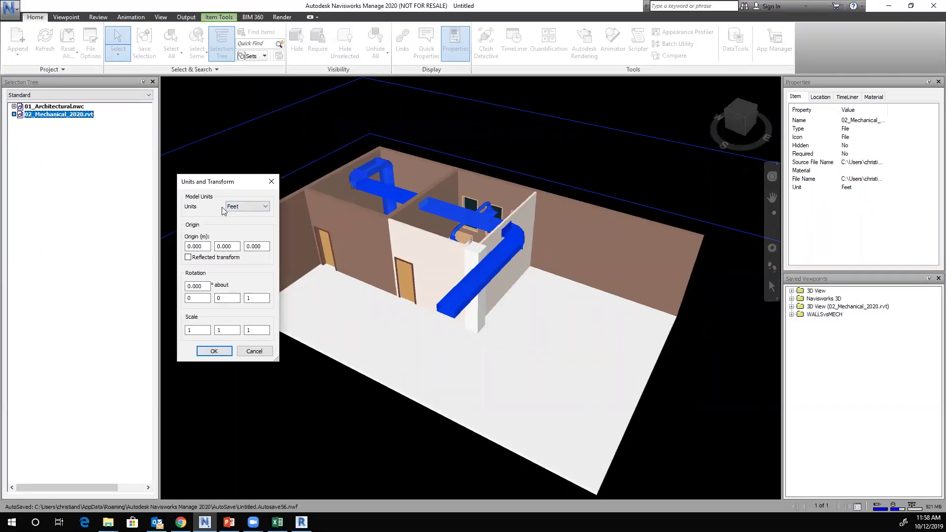
Step: Keep Feet units and shift the mechanical model's Origin X to 1
click(248, 208)
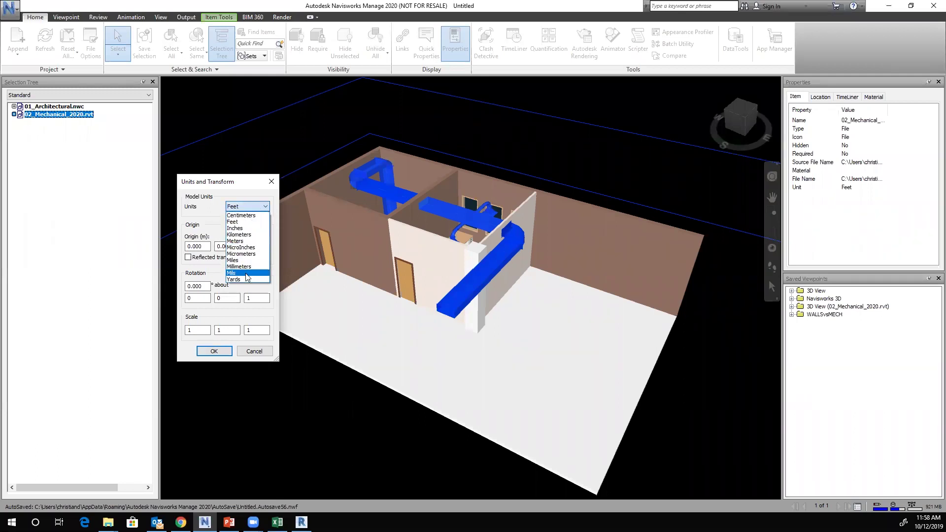
click(206, 207)
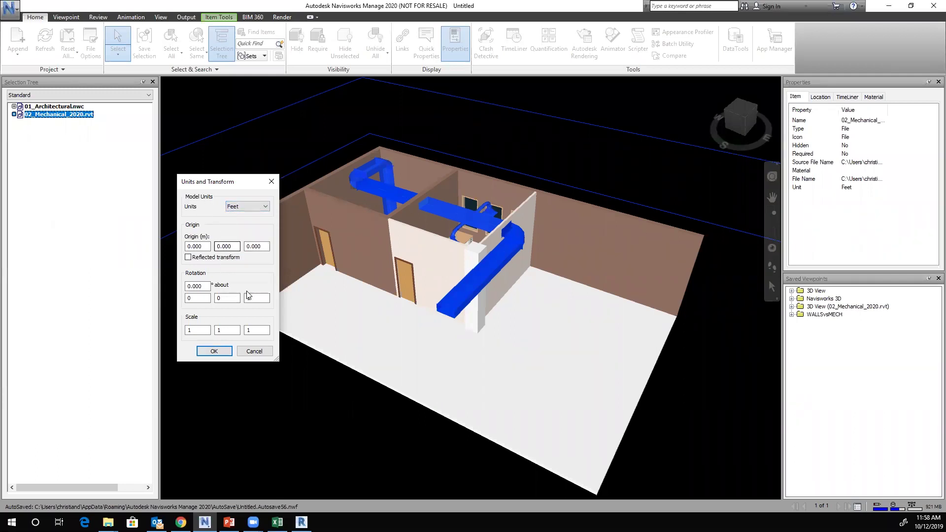
drag(209, 246, 247, 247)
drag(203, 246, 186, 246)
text(1)
click(214, 350)
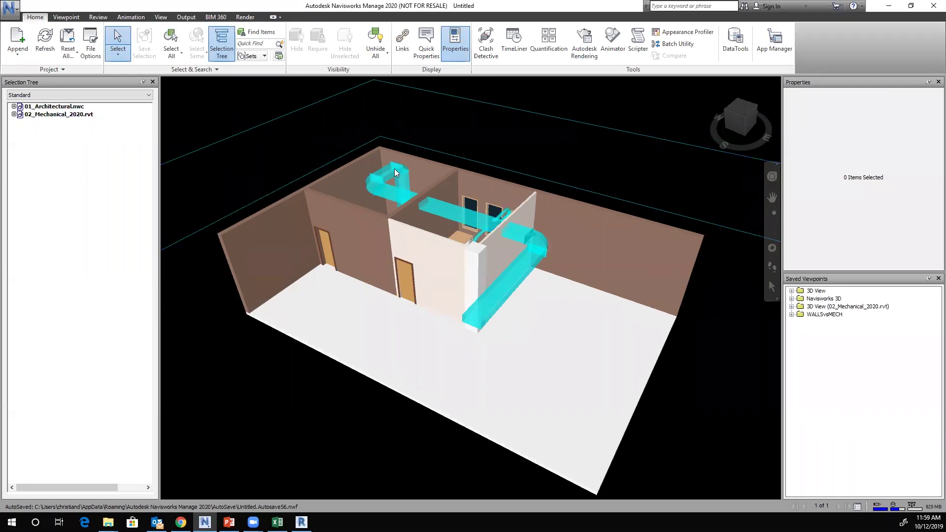
Step: Reset the mechanical model's Origin X back to 0 and confirm
right_click(55, 117)
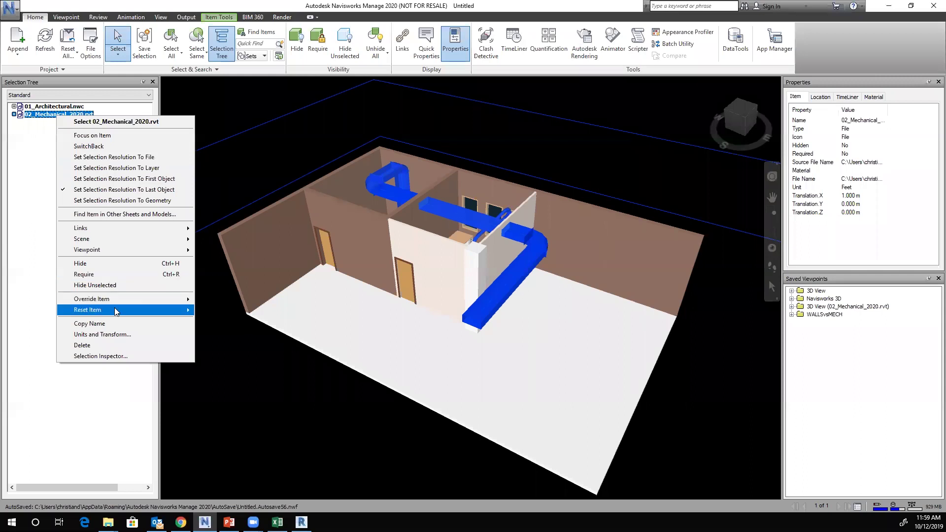
click(118, 333)
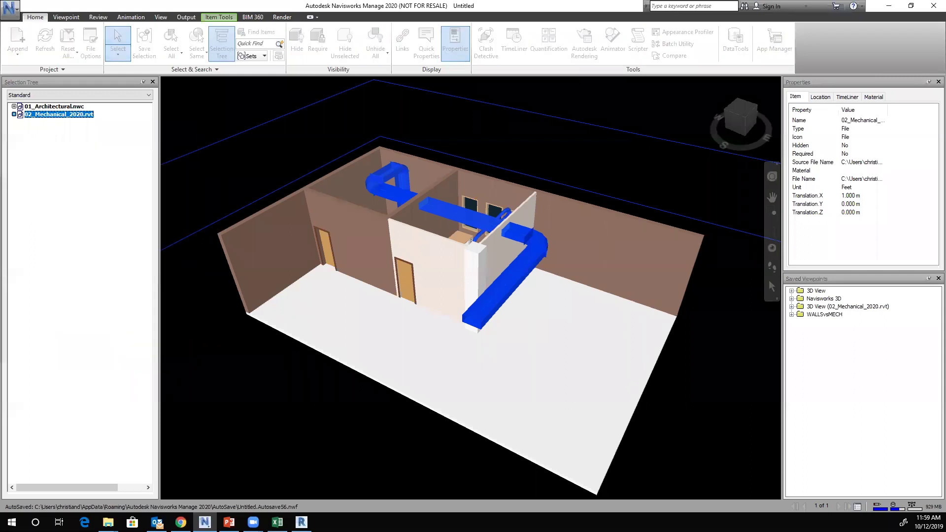
double_click(224, 288)
text(0)
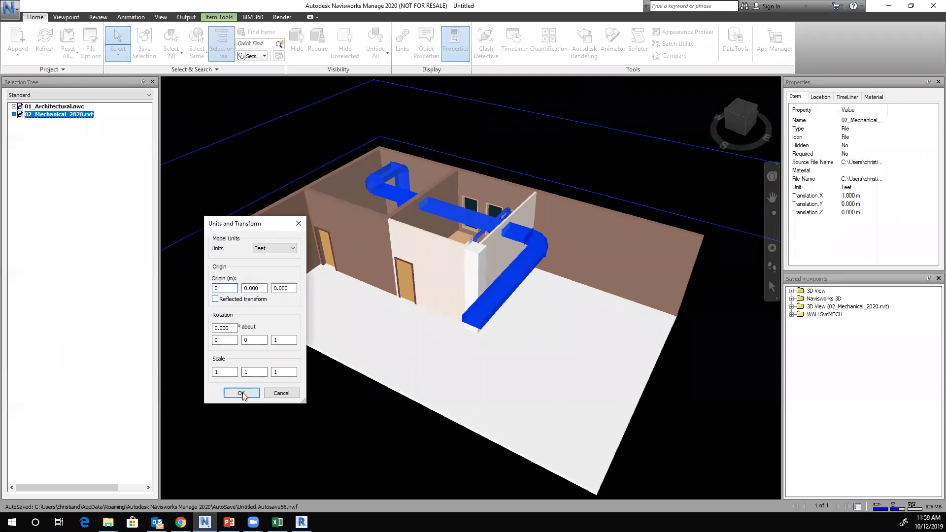
click(241, 392)
click(343, 132)
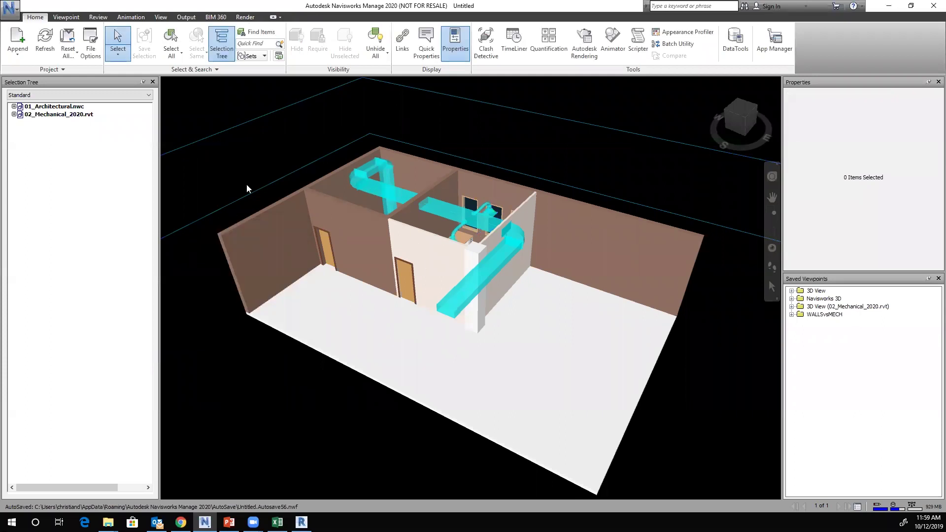
Step: Select 02_Mechanical_2020.rvt, show its Item Tools, and cancel out of Units and Transform
click(63, 115)
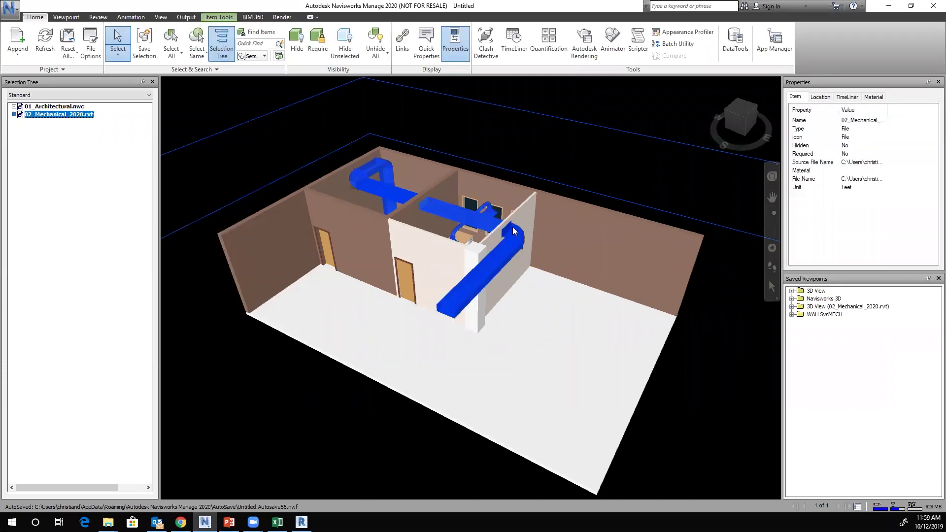
click(219, 17)
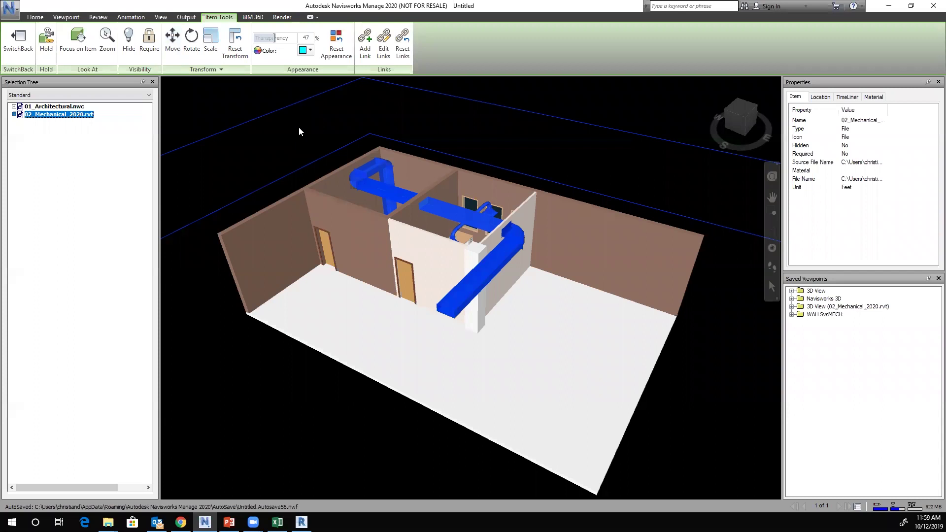
right_click(56, 119)
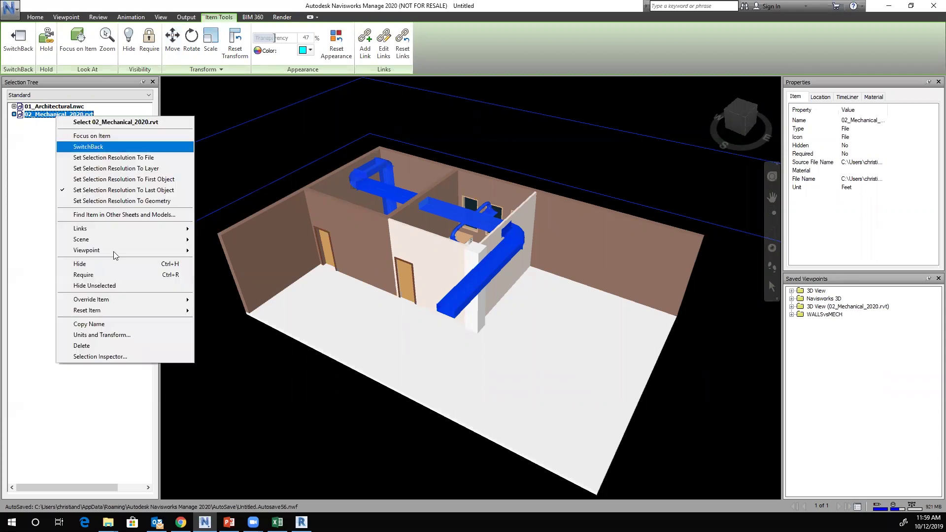
click(105, 336)
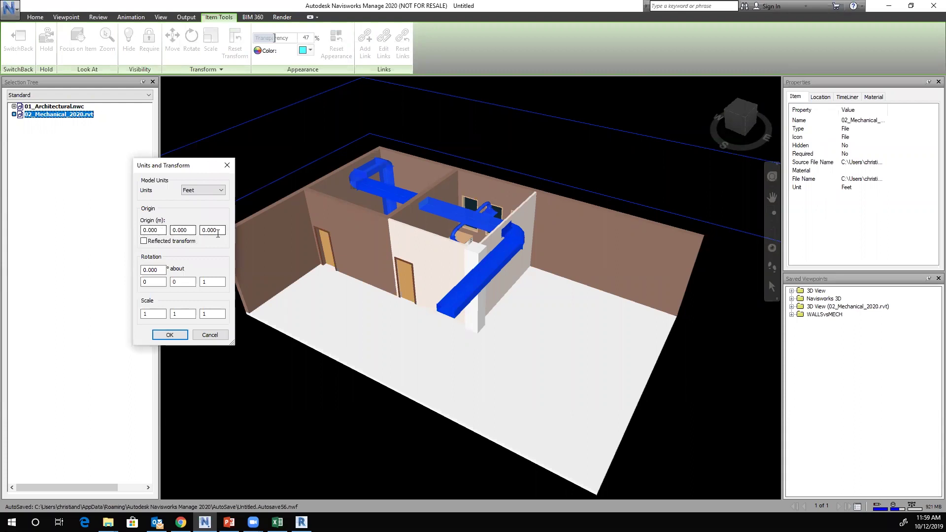
click(211, 334)
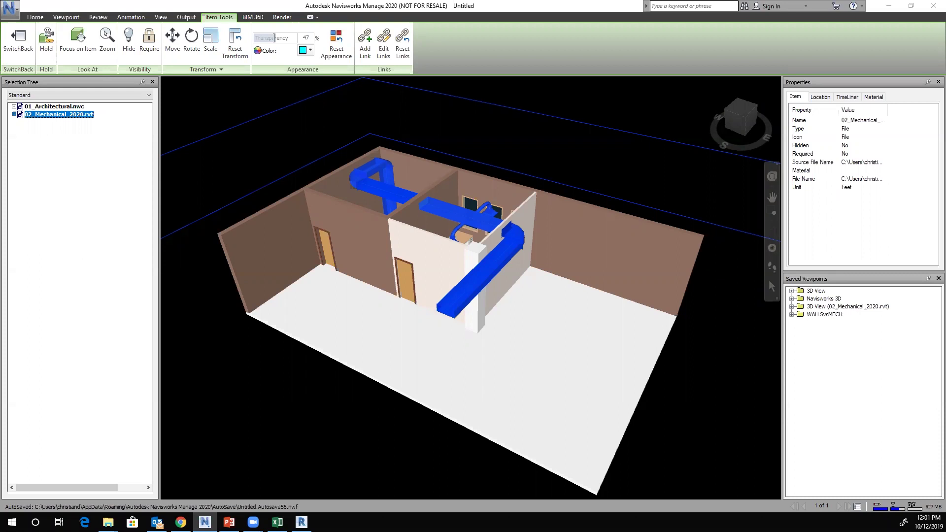
Step: Open Clash Detective and view ARCHvsMECH's selections, Hard type and 0.020 m tolerance
click(35, 16)
click(485, 42)
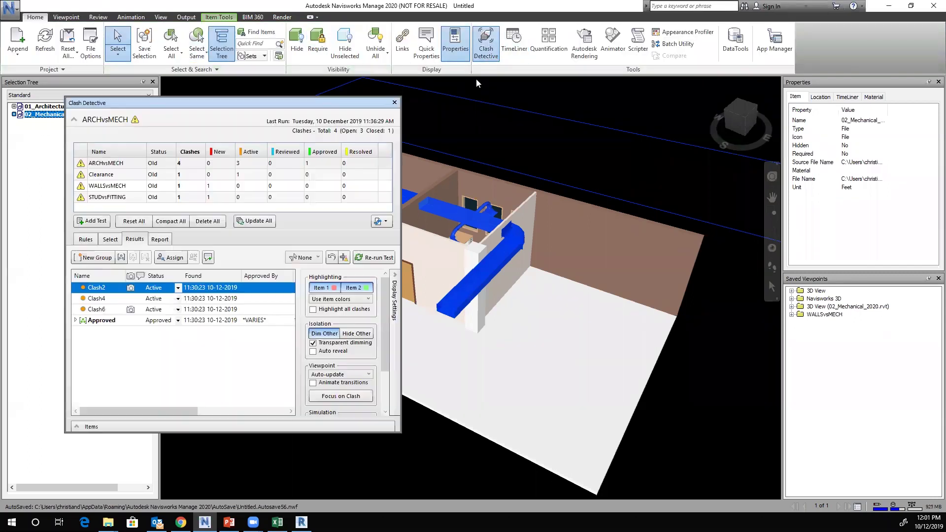
right_click(356, 64)
click(110, 239)
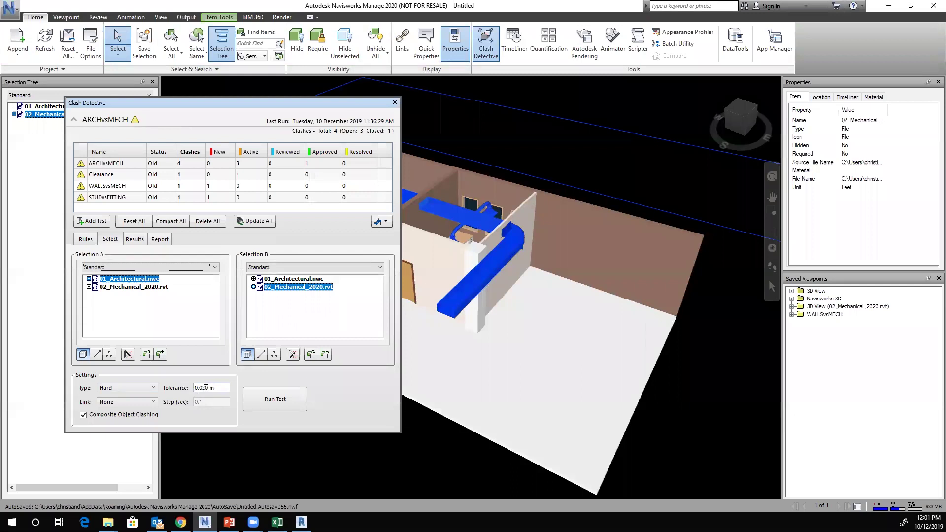
drag(223, 387, 193, 388)
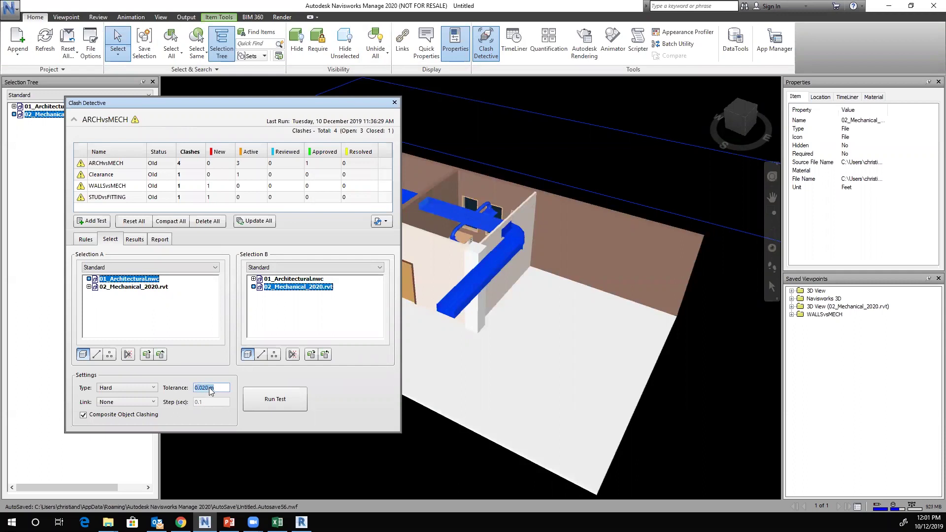
Step: Check the ARCHvsMECH results, then return to its Selection A and B trees
click(134, 240)
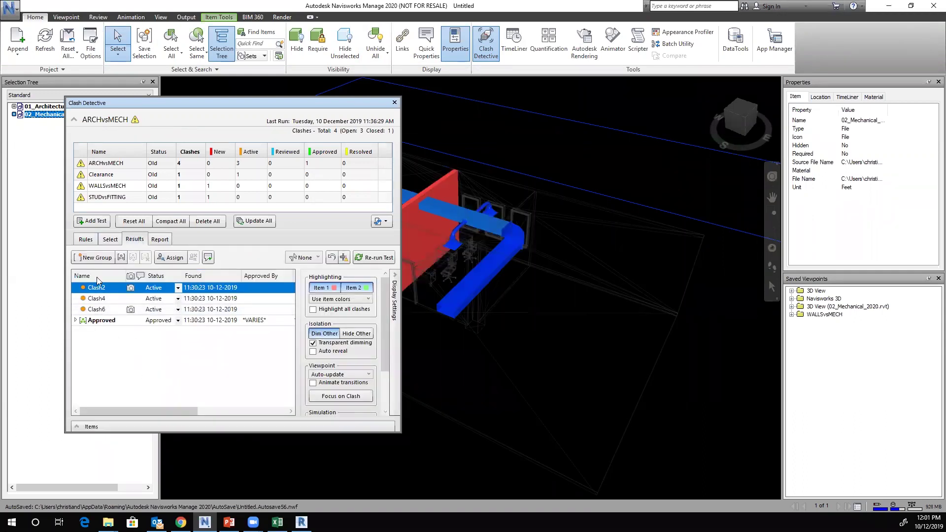
click(109, 239)
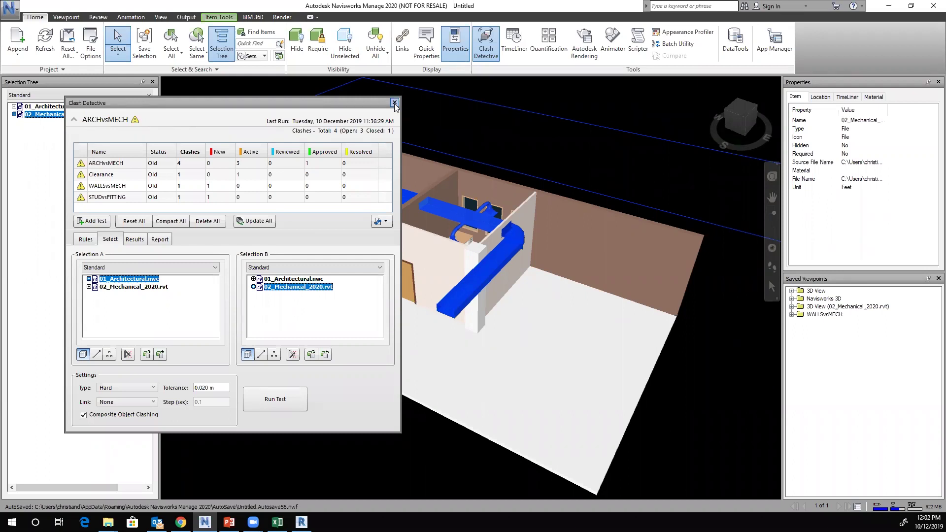
Step: Review Clash4 and Clash6 and highlight all clashing elements in red
click(135, 239)
click(102, 299)
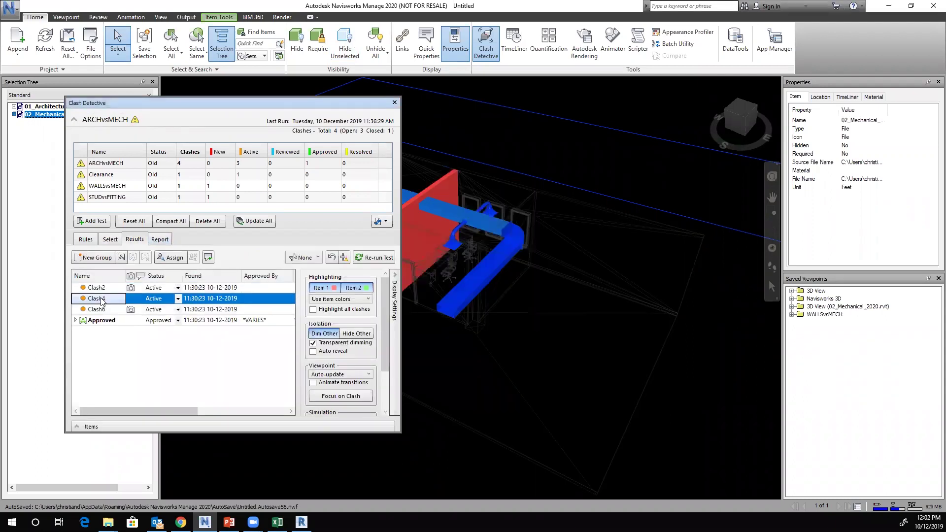
click(98, 309)
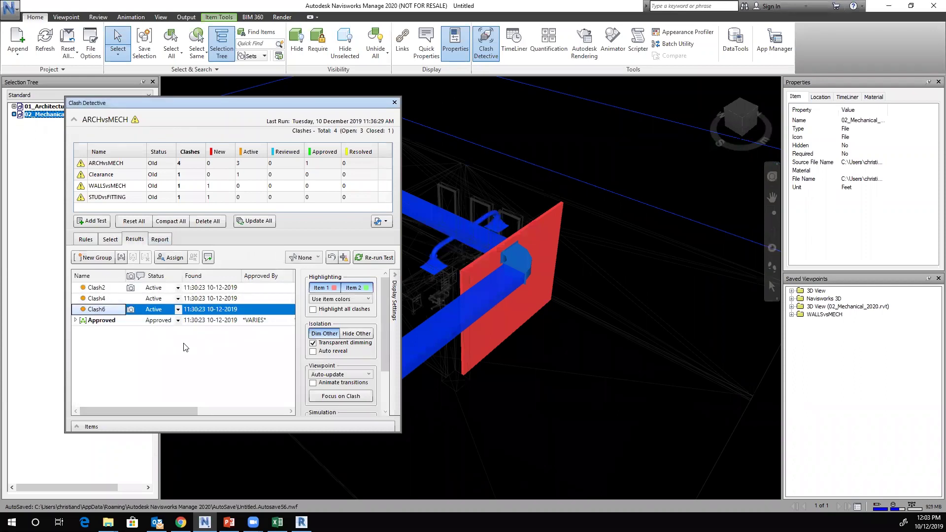
click(314, 309)
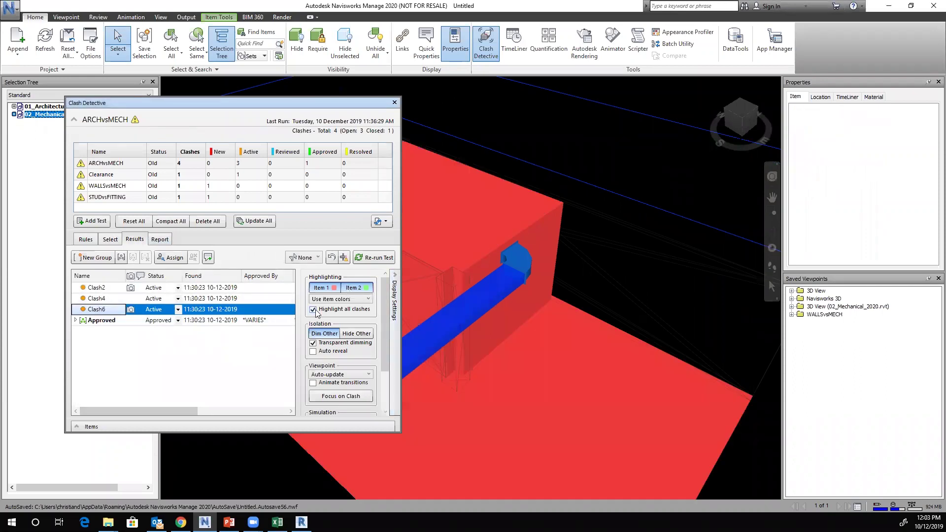
scroll(739, 285, down, 5)
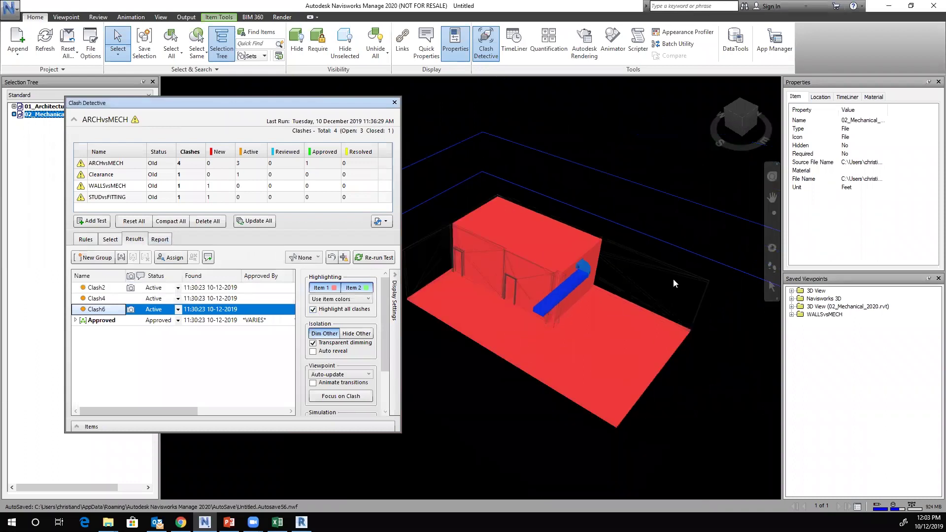
scroll(668, 270, up, 1)
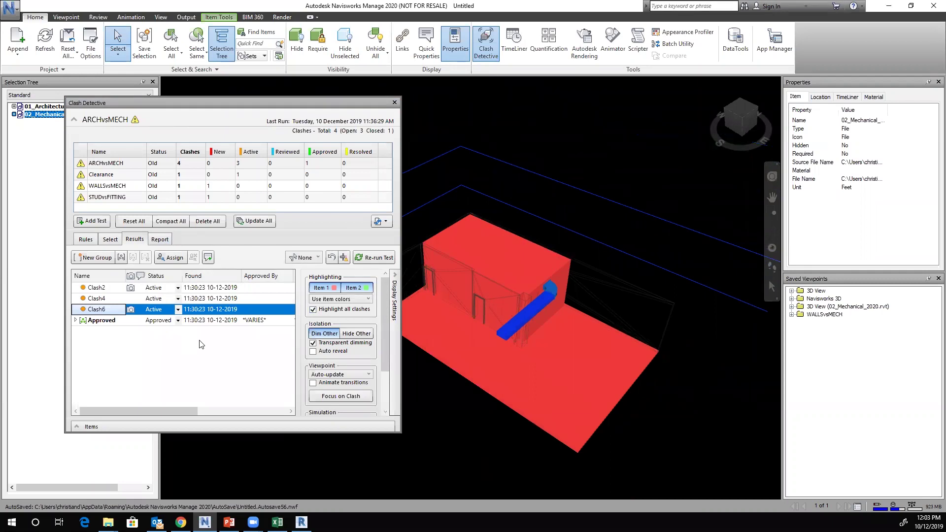
Step: Limit Selection A to Ground Floor Columns, Doors, Floors, Furniture, Walls and Windows, then run the test
click(111, 239)
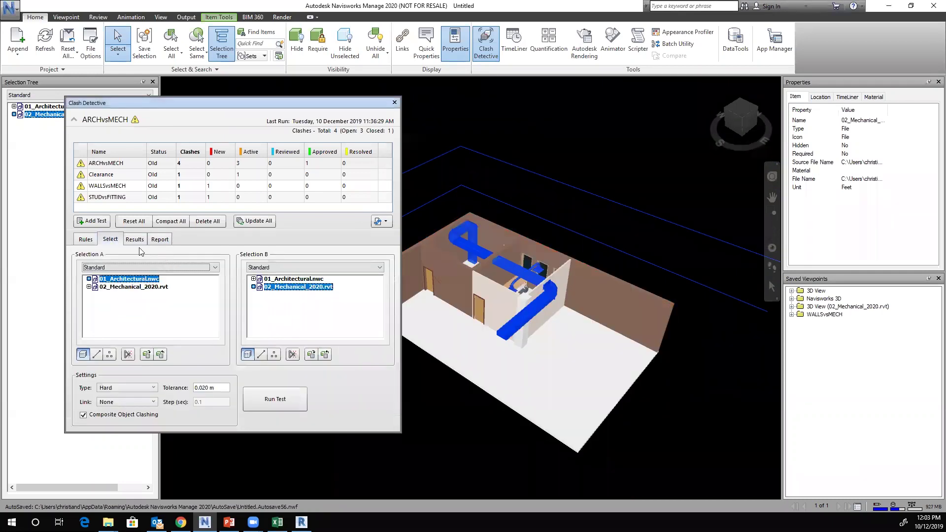
click(88, 279)
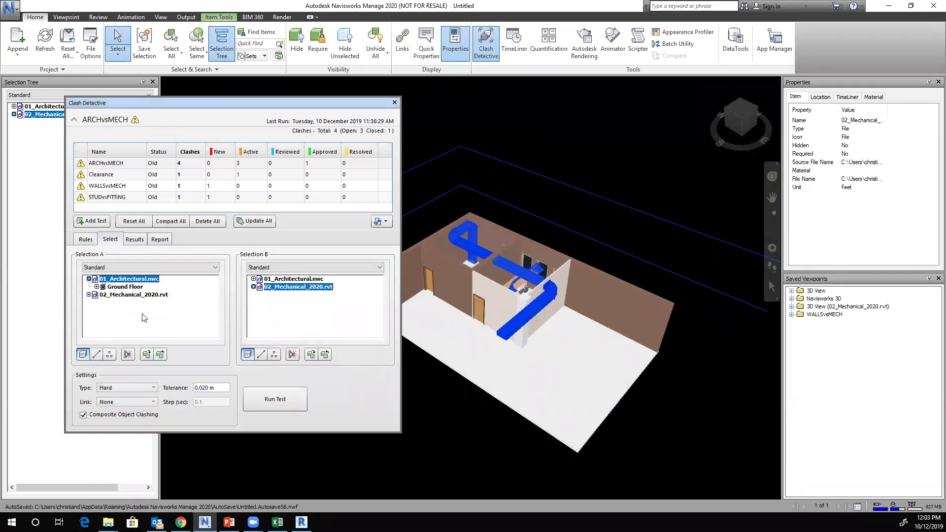
click(102, 286)
click(96, 286)
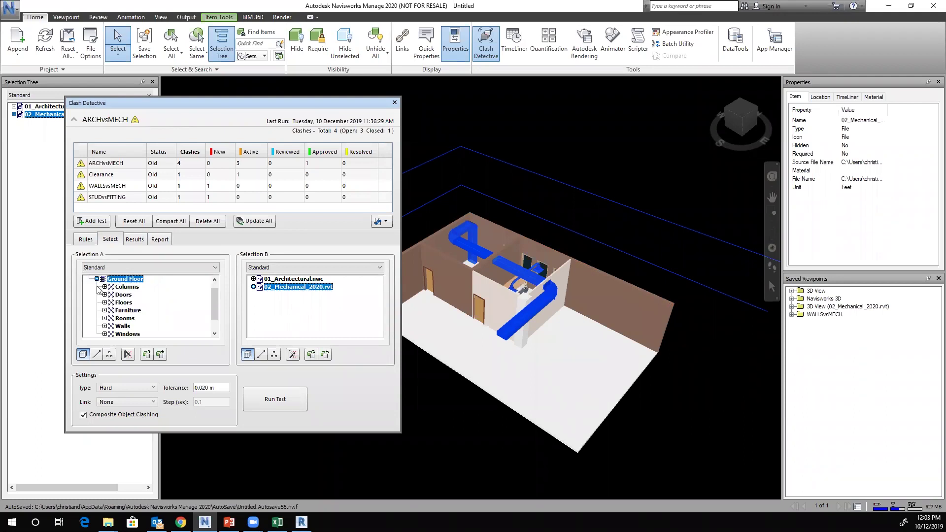
click(127, 287)
ctrl+click(127, 296)
shift+click(128, 317)
scroll(149, 306, down, 1)
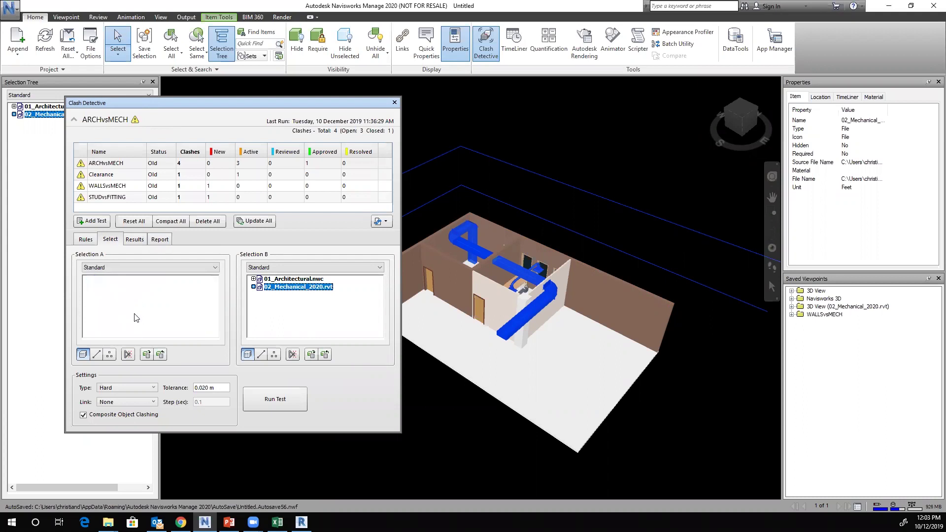
ctrl+click(124, 310)
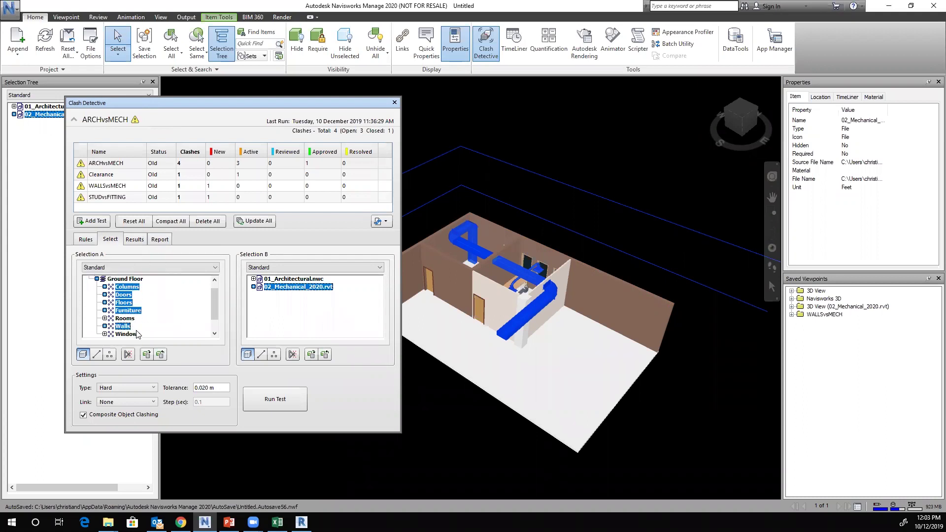
ctrl+click(135, 326)
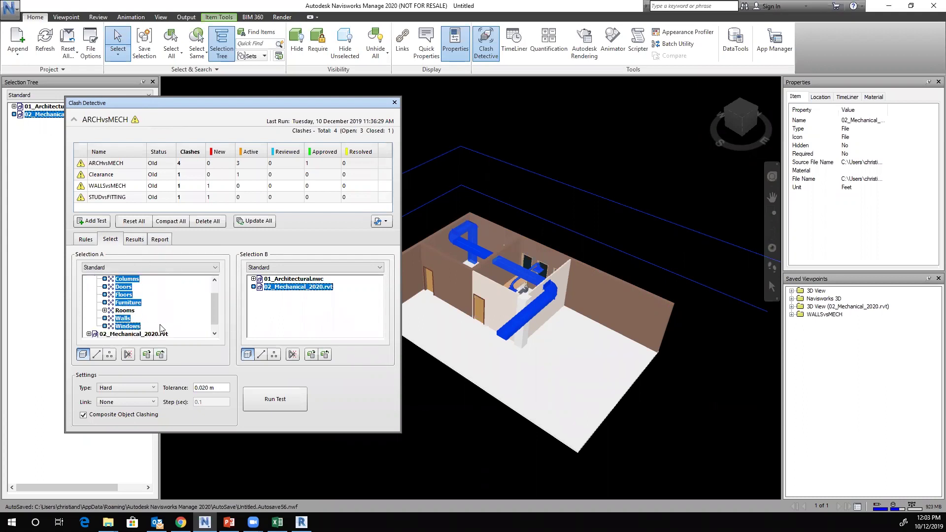
click(277, 400)
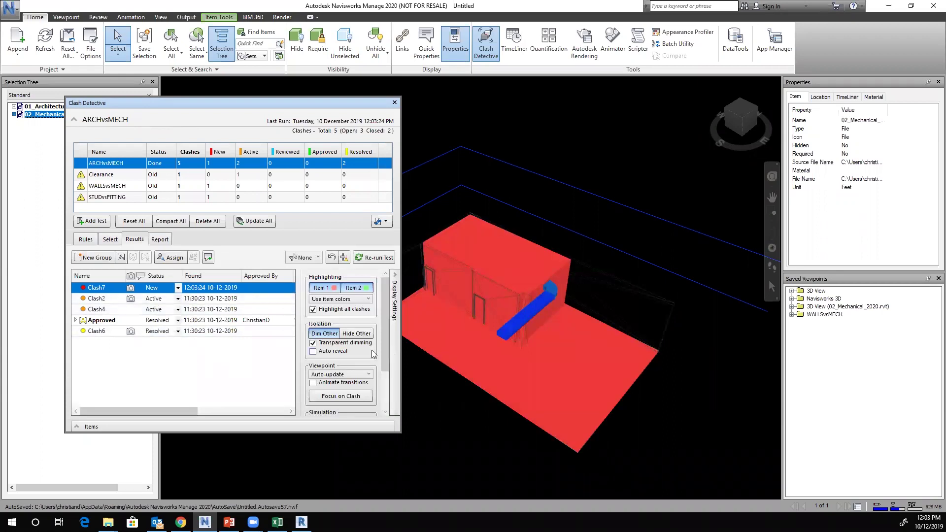
Step: Inspect Clash2 and the new Clash7, then return to the test's selection settings
click(97, 299)
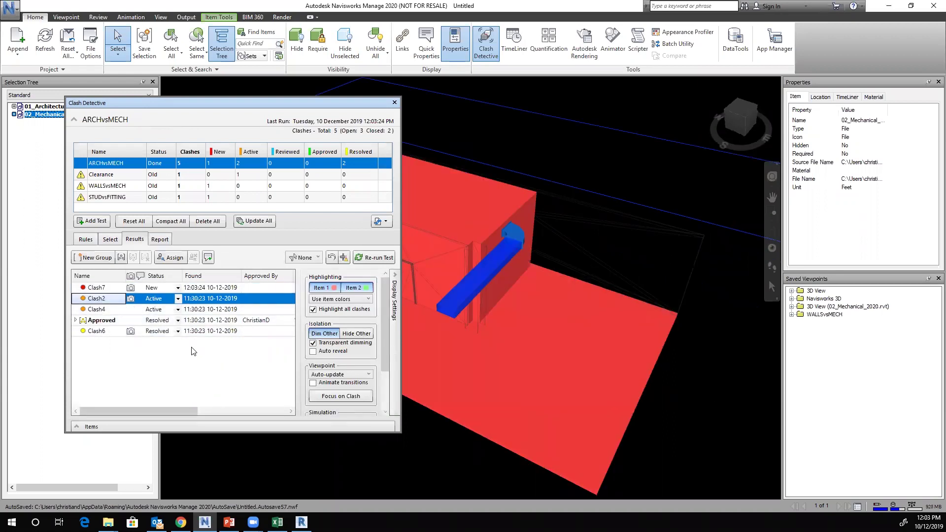
click(97, 288)
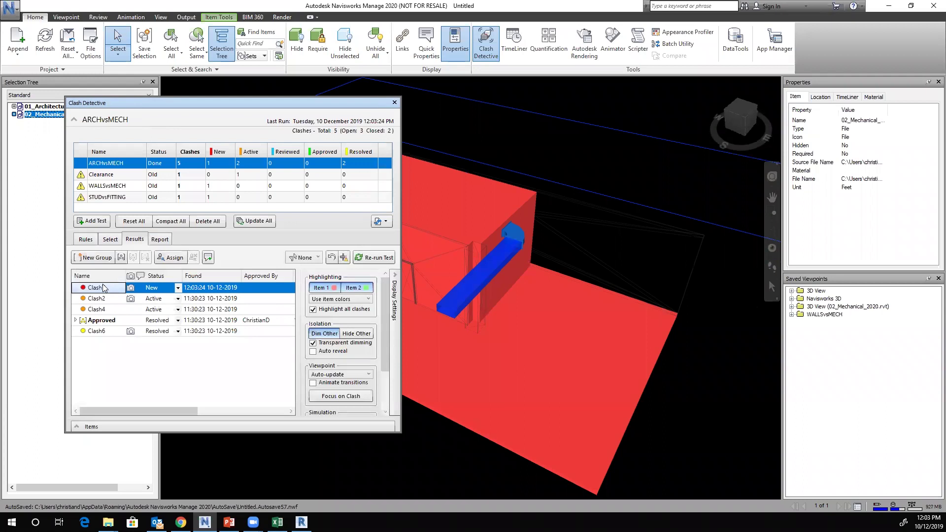
click(110, 240)
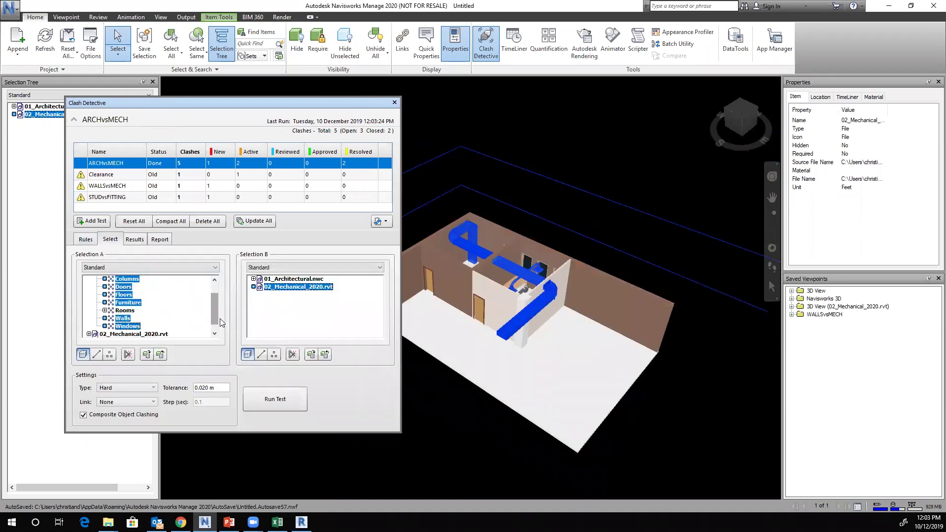
scroll(160, 303, up, 1)
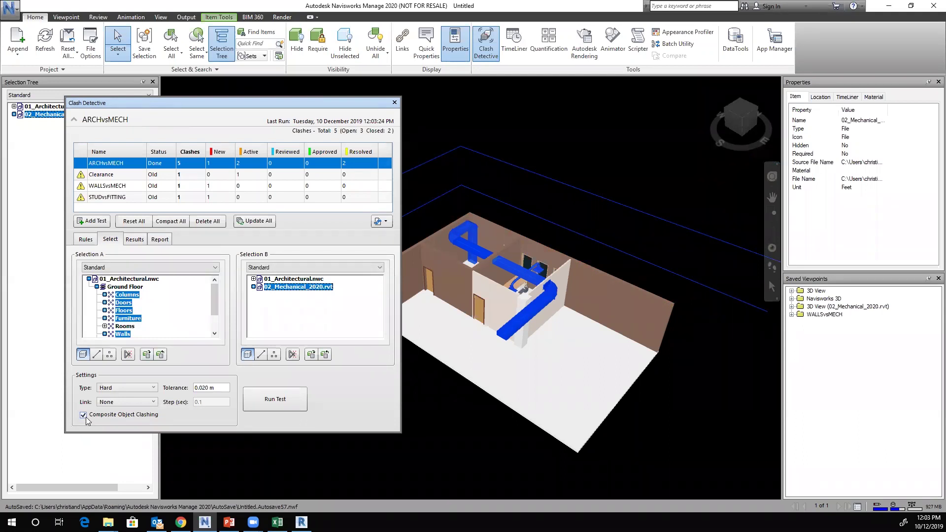
Step: Rerun ARCHvsMECH, step through Clash2, Clash4 and Clash7, and orbit to inspect them
click(274, 398)
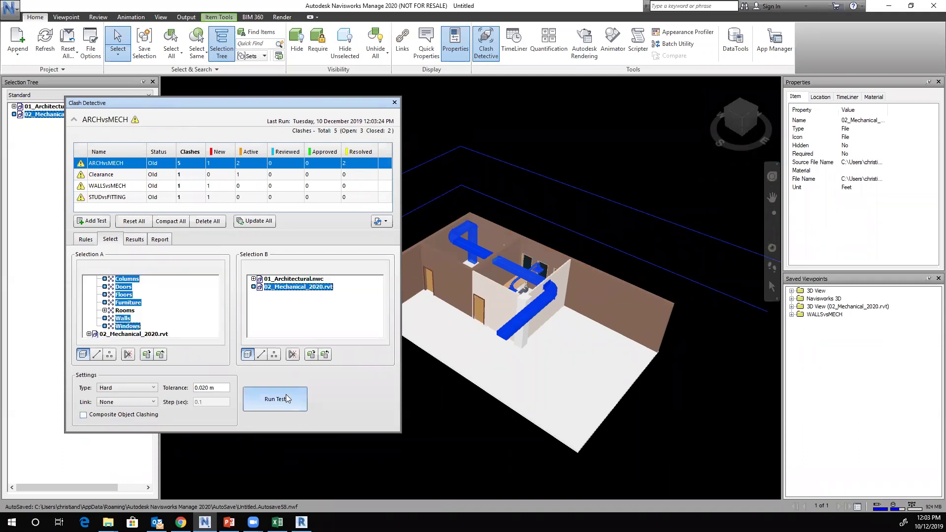
click(100, 299)
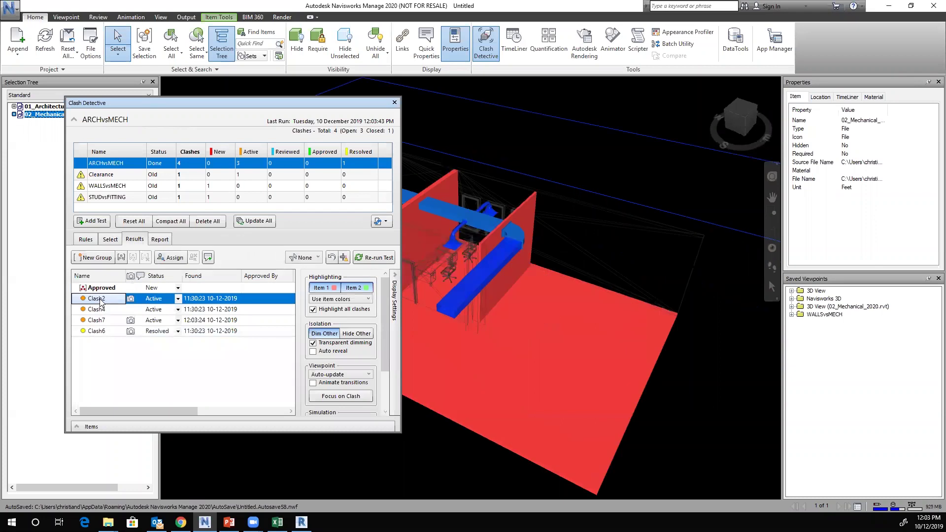
click(104, 309)
click(102, 320)
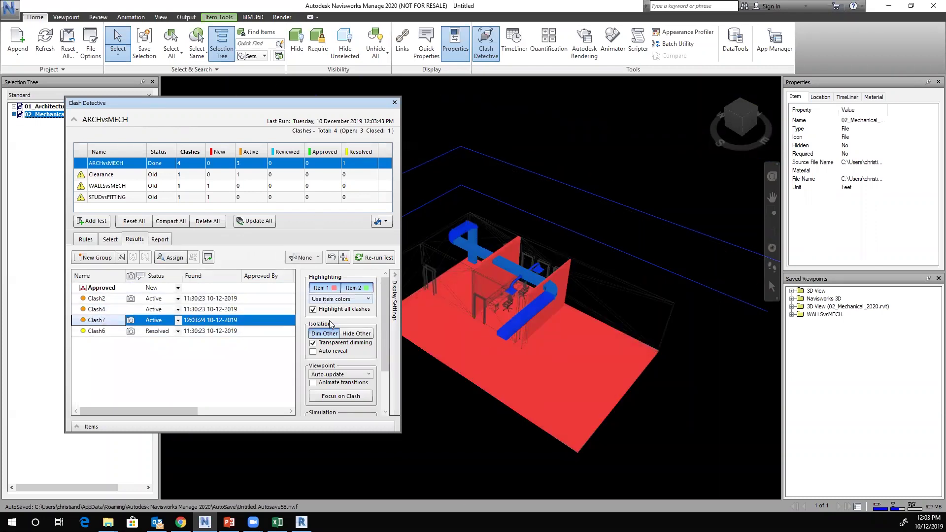
click(313, 309)
click(313, 310)
key(Escape)
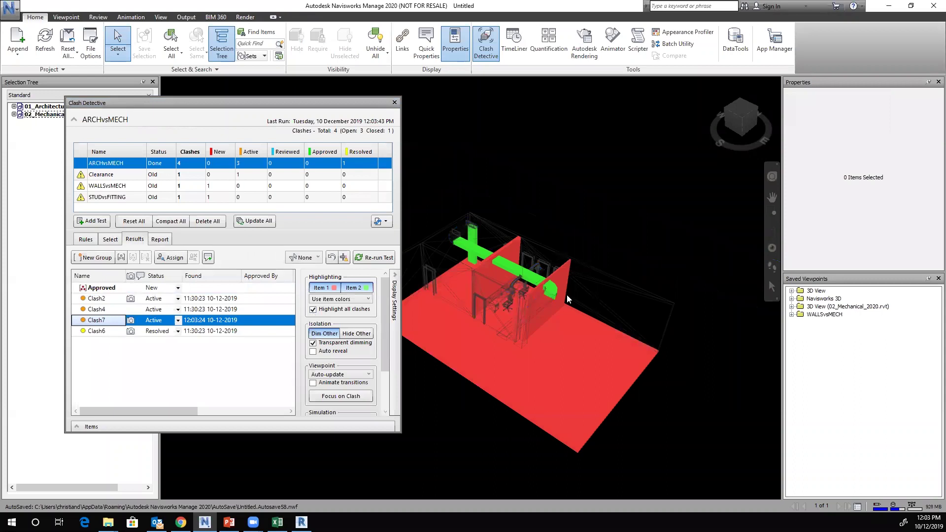
shift+middle_drag(589, 313, 585, 220)
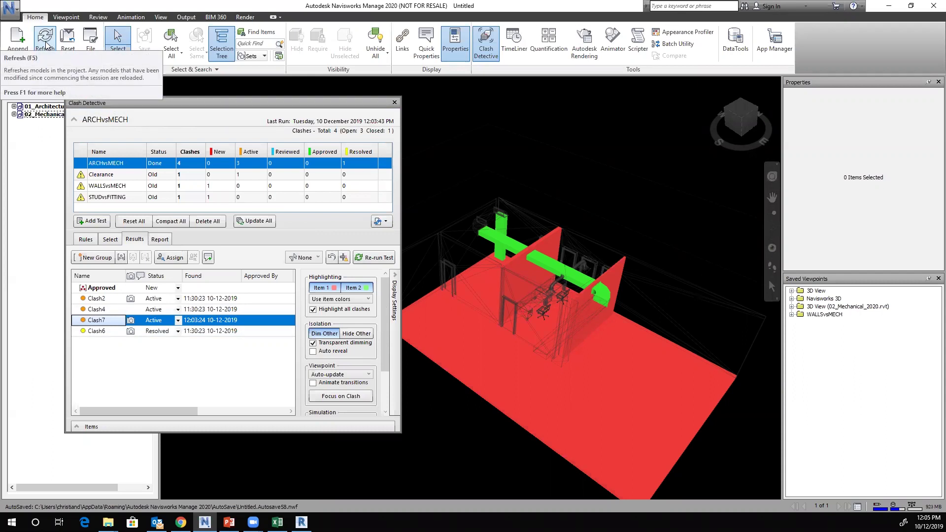
Step: Display WALLSvsMECH's Clash1 between a wall and the ductwork
click(129, 186)
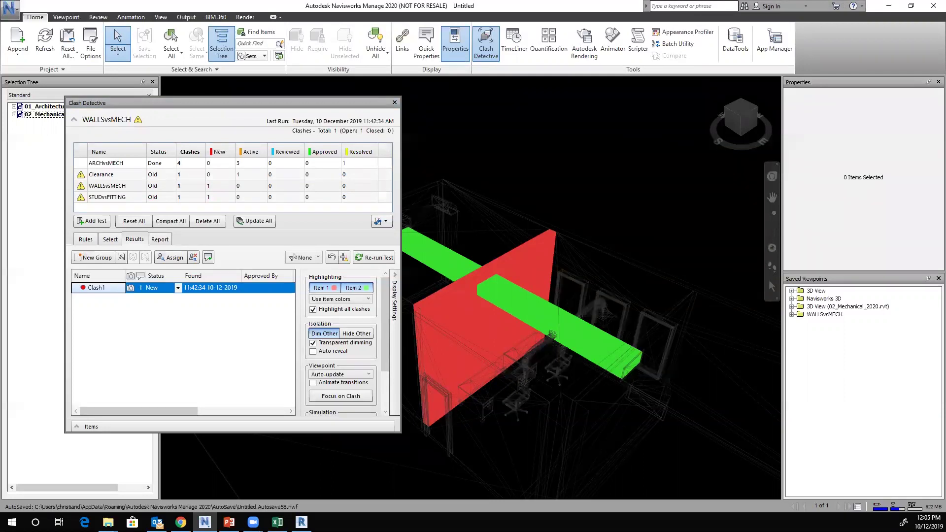
Step: Close Clash Detective and zoom out to show the combined walls and blue ductwork model
click(394, 102)
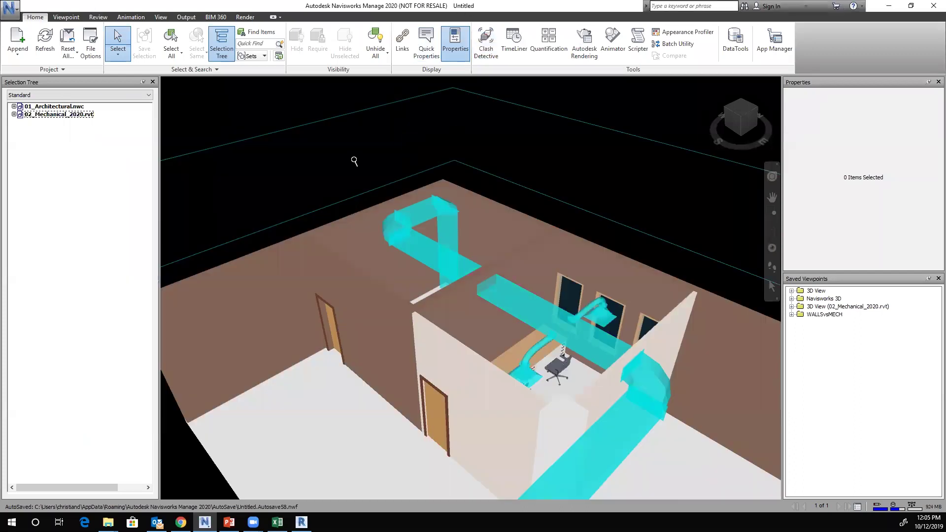
scroll(353, 162, down, 2)
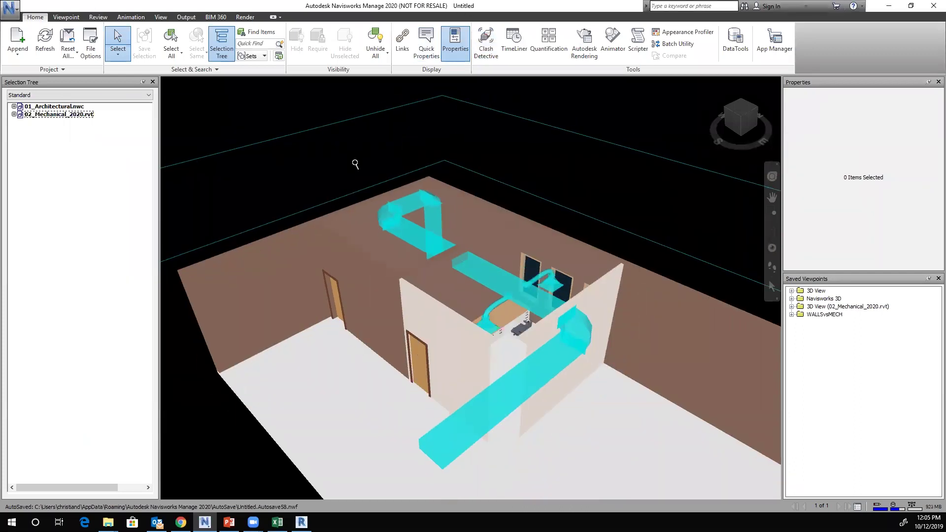